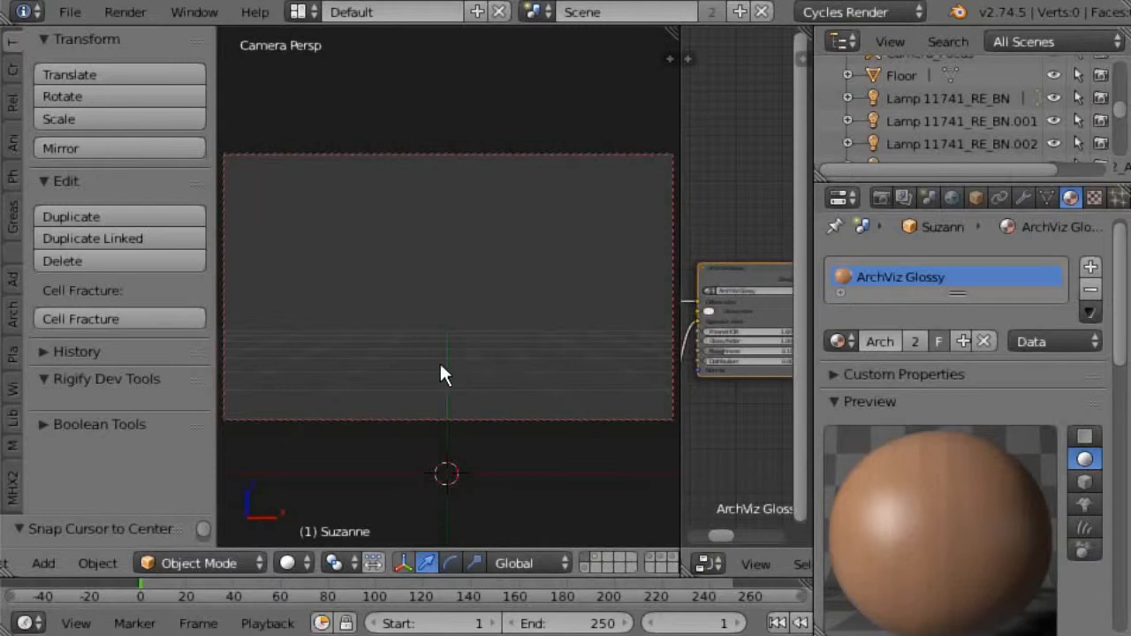
Add a text object at the 3D cursor and rotate it 90° about the X axis so it stands upright.
{"action": "left_click", "coordinate": [43, 563]}
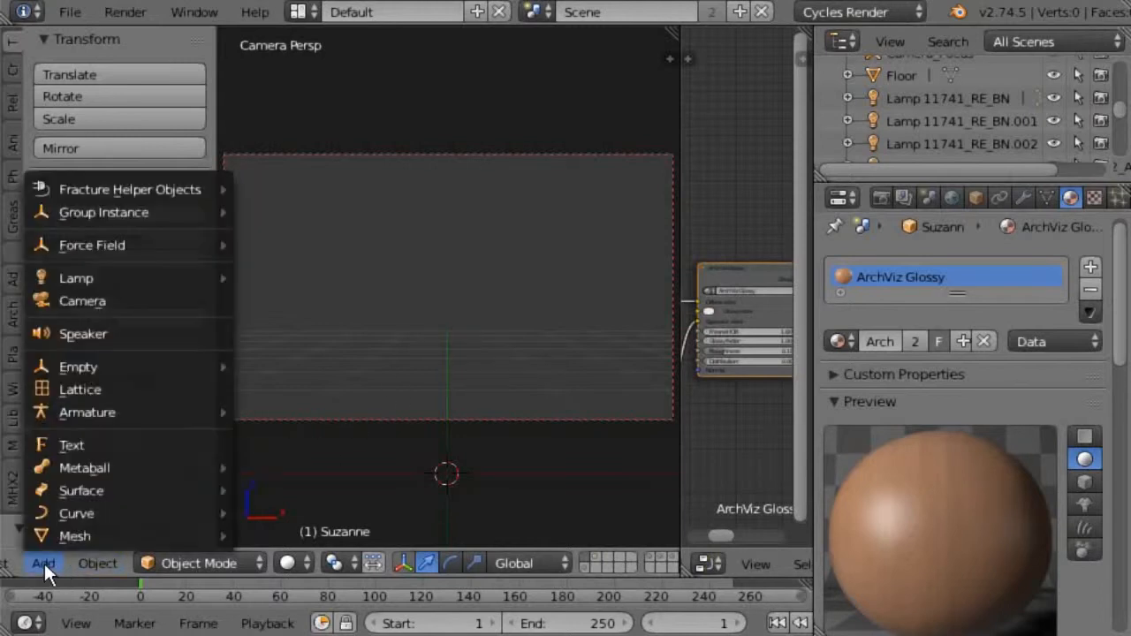
{"action": "left_click", "coordinate": [74, 445]}
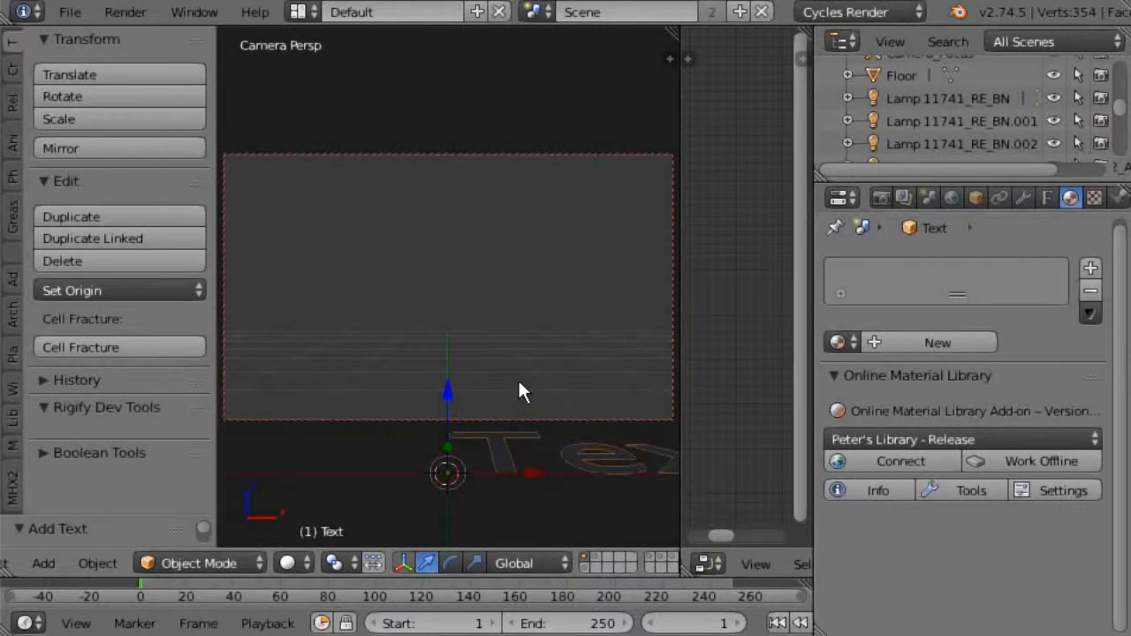
{"action": "type", "text": "r90"}
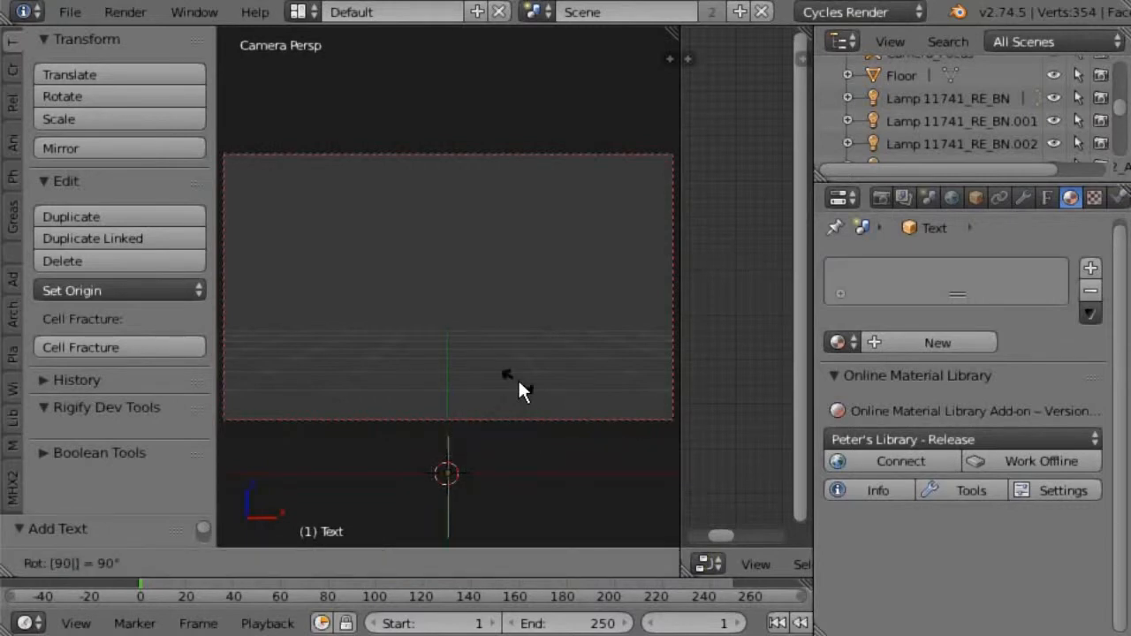
{"action": "type", "text": "x"}
{"action": "key", "text": "Return"}
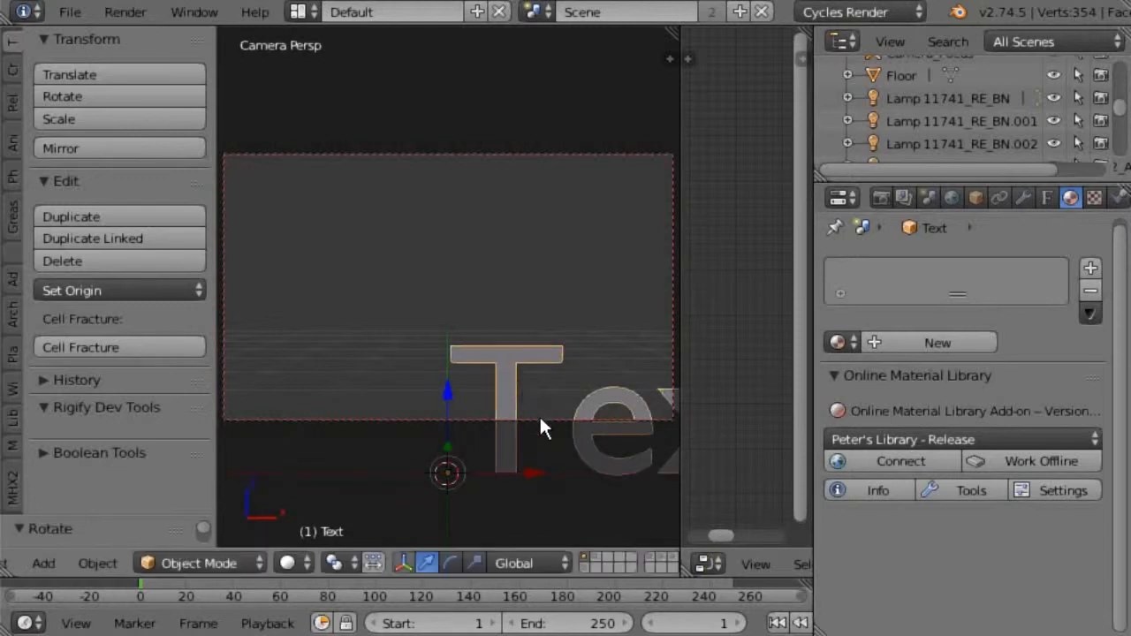
Move the text into the camera frame and set its origin to the center of mass.
{"action": "key", "text": "g"}
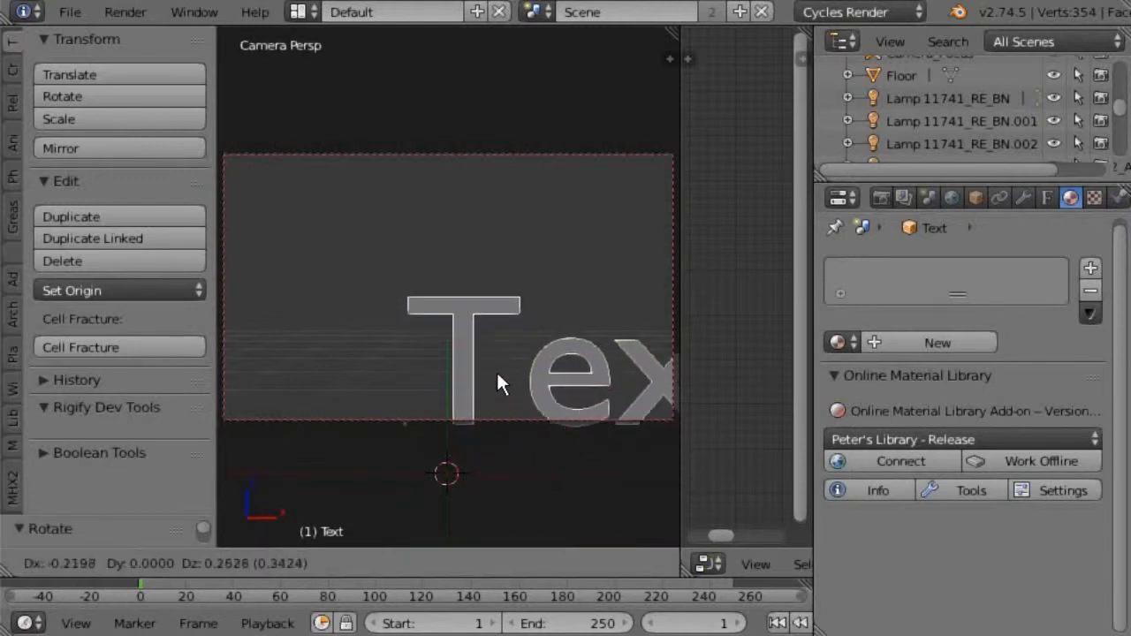
{"action": "left_click", "coordinate": [349, 336]}
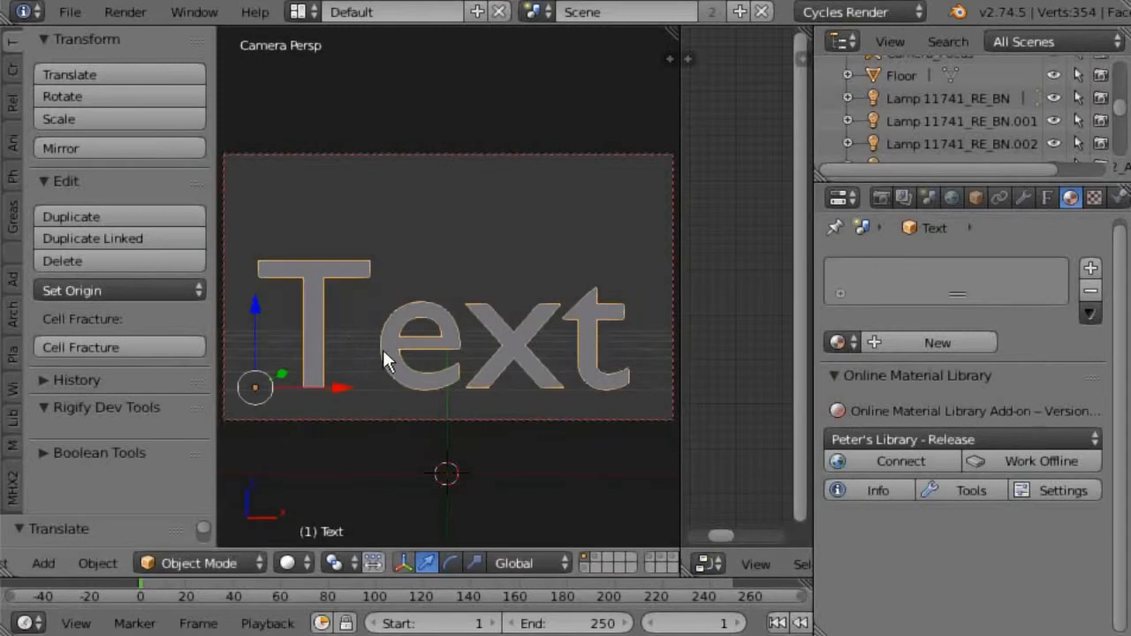
{"action": "left_click", "coordinate": [93, 294]}
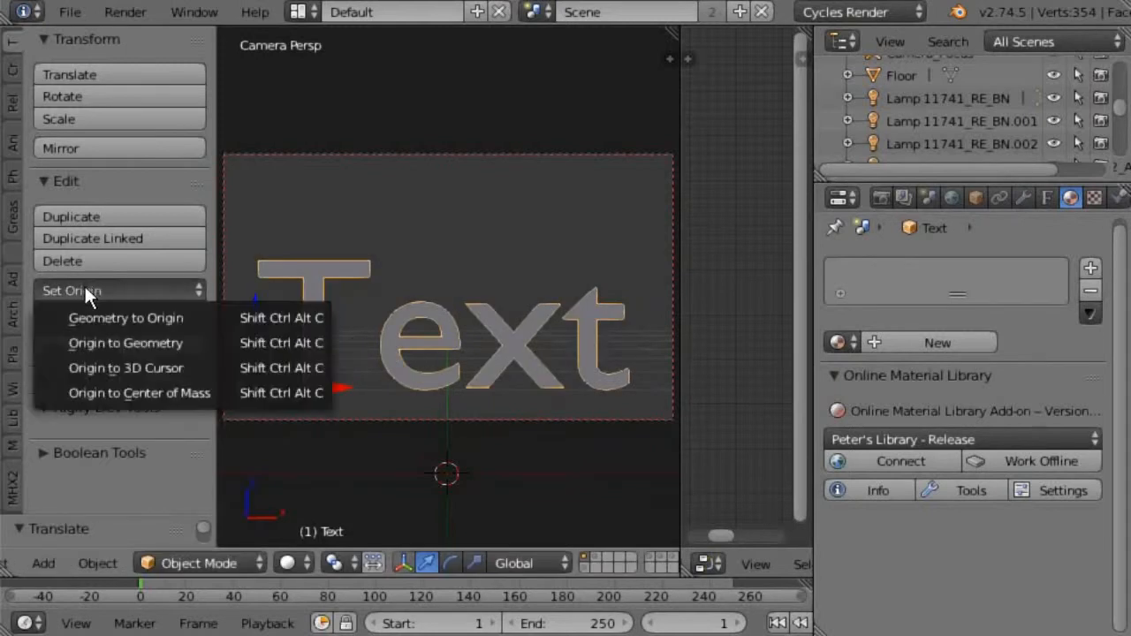
{"action": "left_click", "coordinate": [141, 393]}
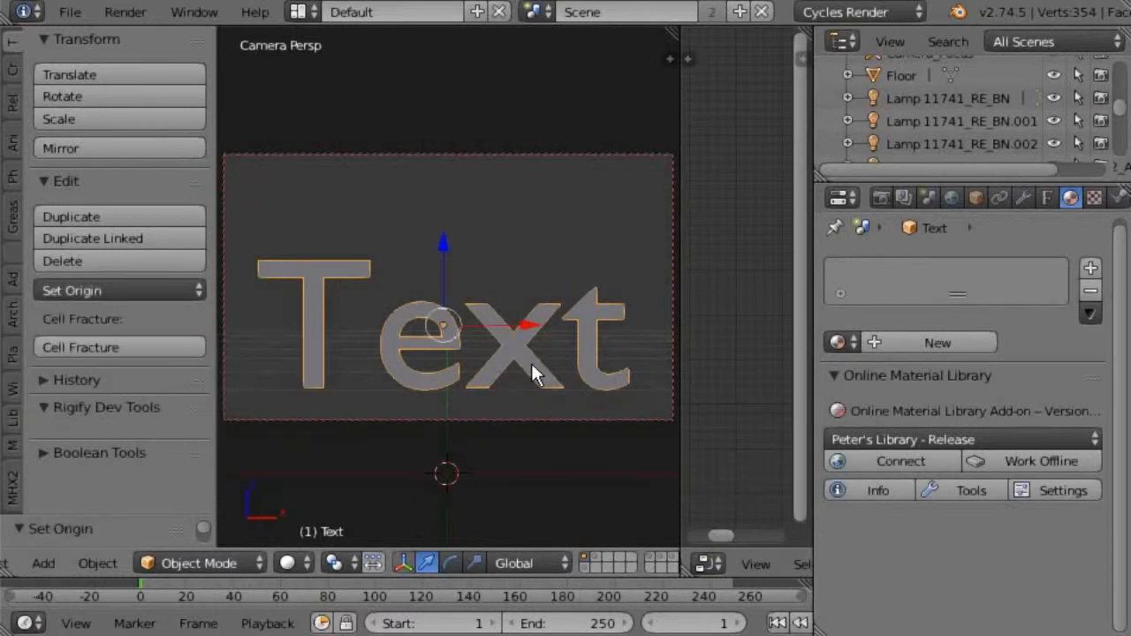
Give the text object a slight thickness by increasing its Extrude value.
{"action": "left_click", "coordinate": [1048, 198]}
{"action": "left_click_drag", "start_coordinate": [848, 586], "coordinate": [902, 586]}
{"action": "middle_click_drag", "start_coordinate": [664, 463], "coordinate": [355, 427]}
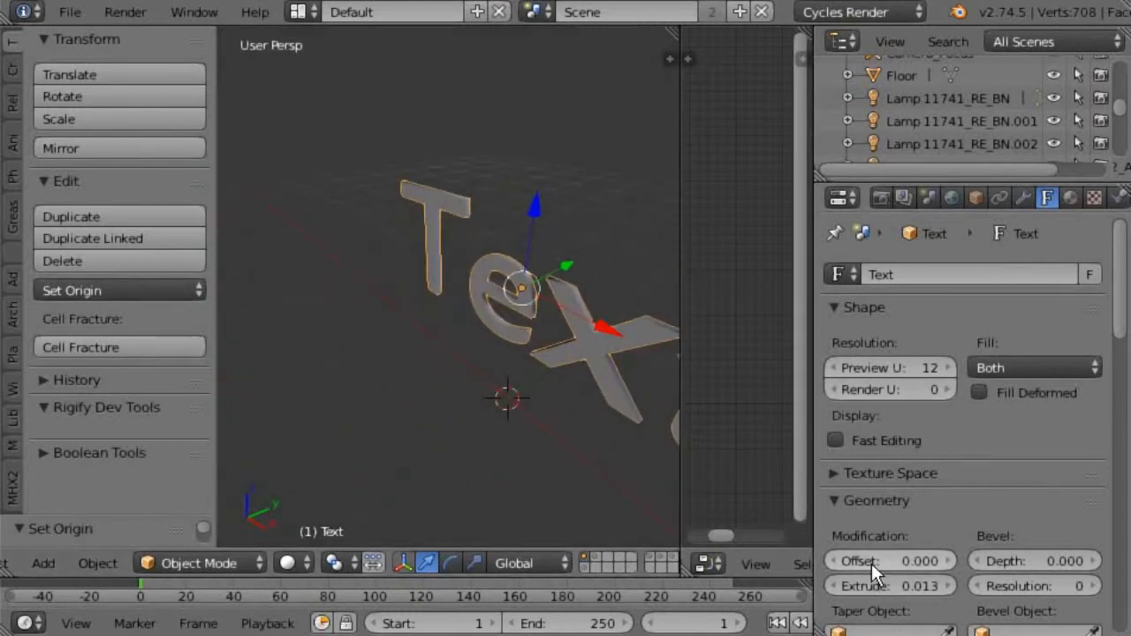
{"action": "left_click_drag", "start_coordinate": [891, 586], "coordinate": [902, 586]}
Create a new material for the text and widen the node editor to make room for its shader nodes.
{"action": "left_click", "coordinate": [1071, 198]}
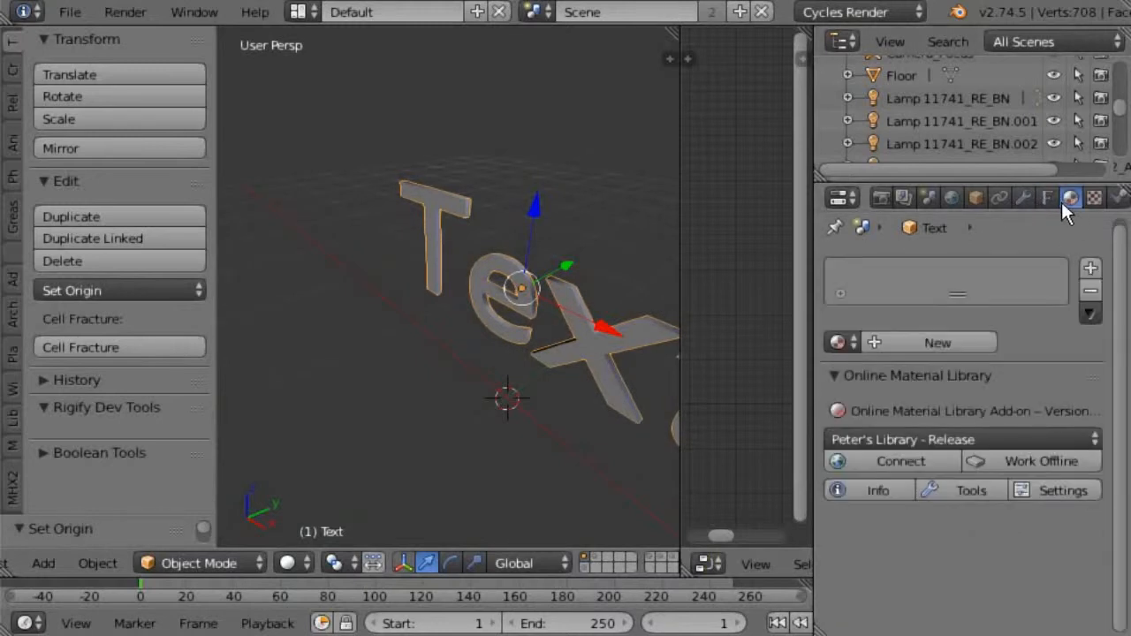
{"action": "left_click", "coordinate": [920, 346]}
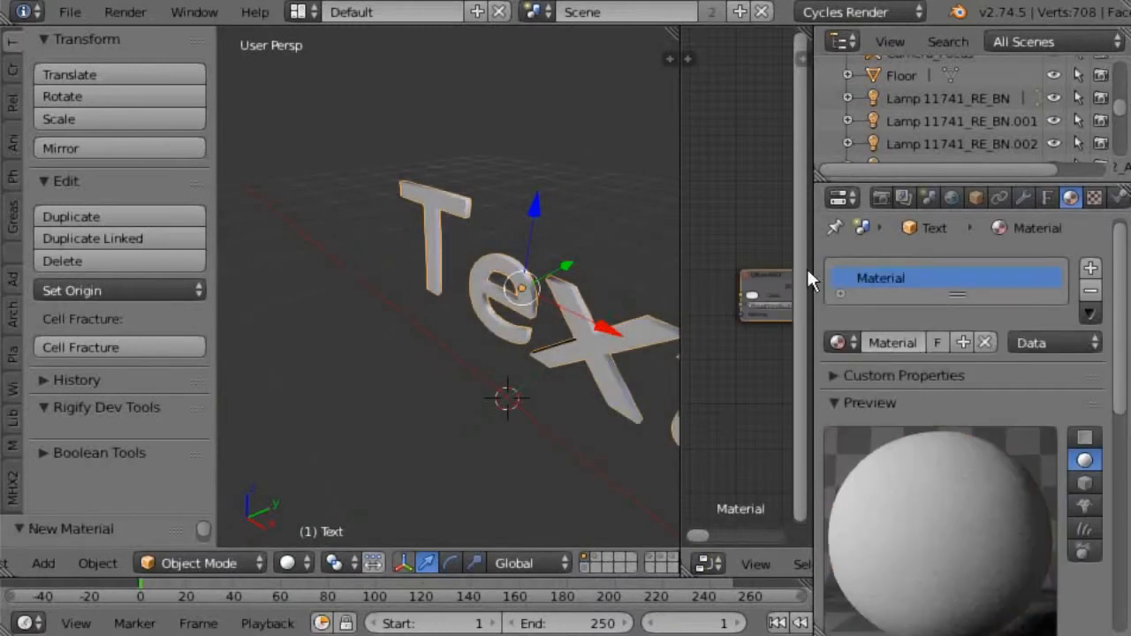
{"action": "key", "text": "t"}
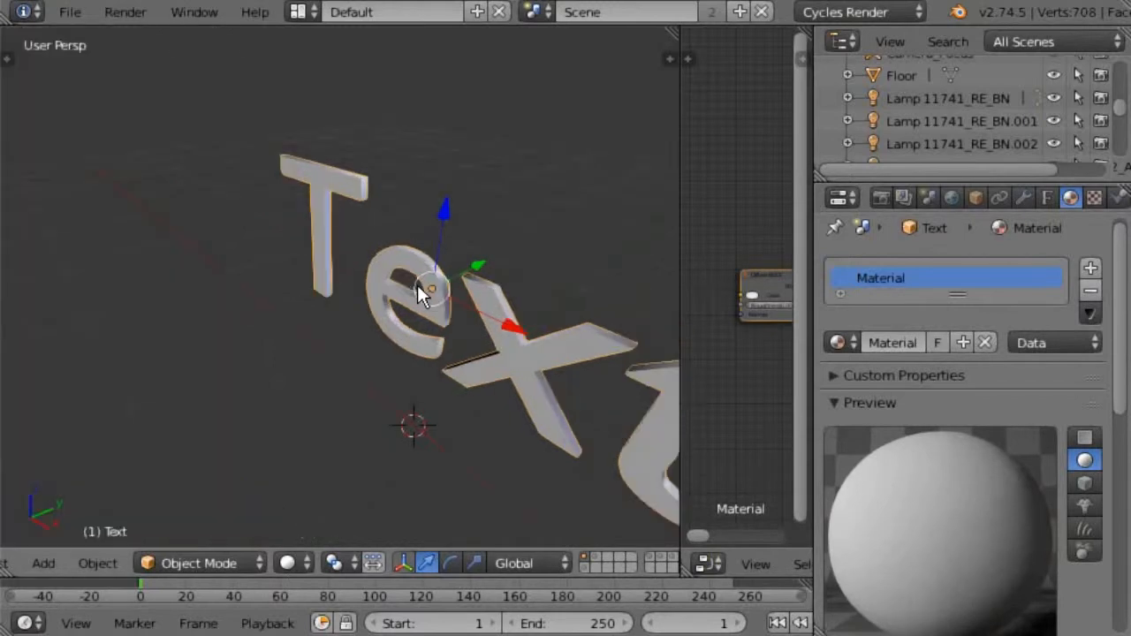
{"action": "left_click_drag", "start_coordinate": [679, 254], "coordinate": [419, 250]}
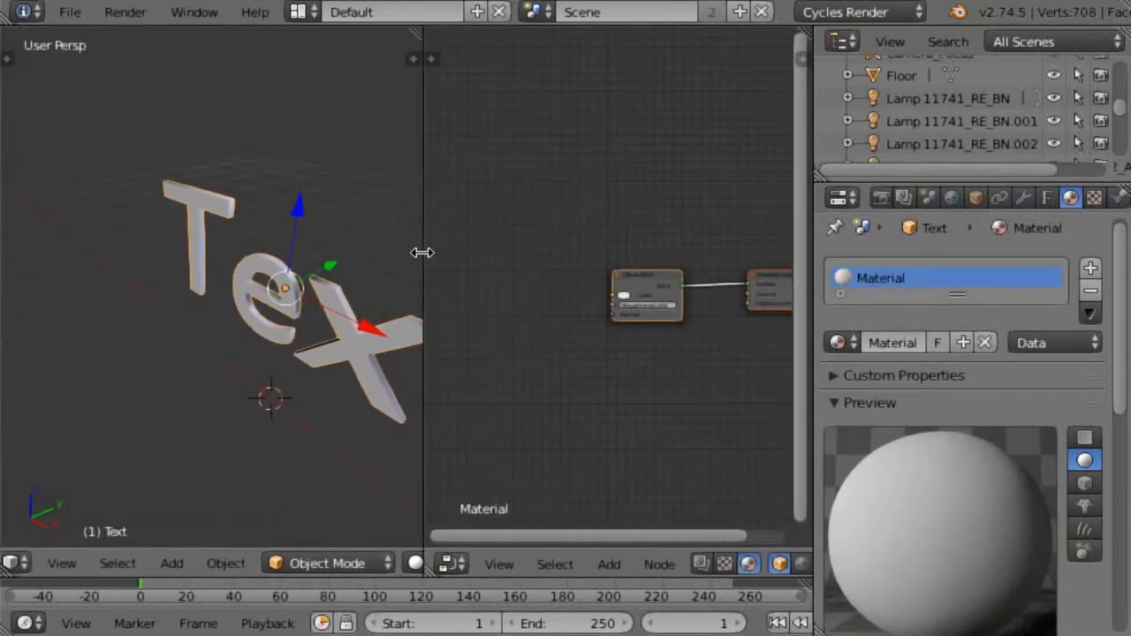
{"action": "scroll", "coordinate": [636, 362], "scroll_direction": "up", "scroll_amount": 2}
{"action": "scroll", "coordinate": [645, 359], "scroll_direction": "up", "scroll_amount": 1}
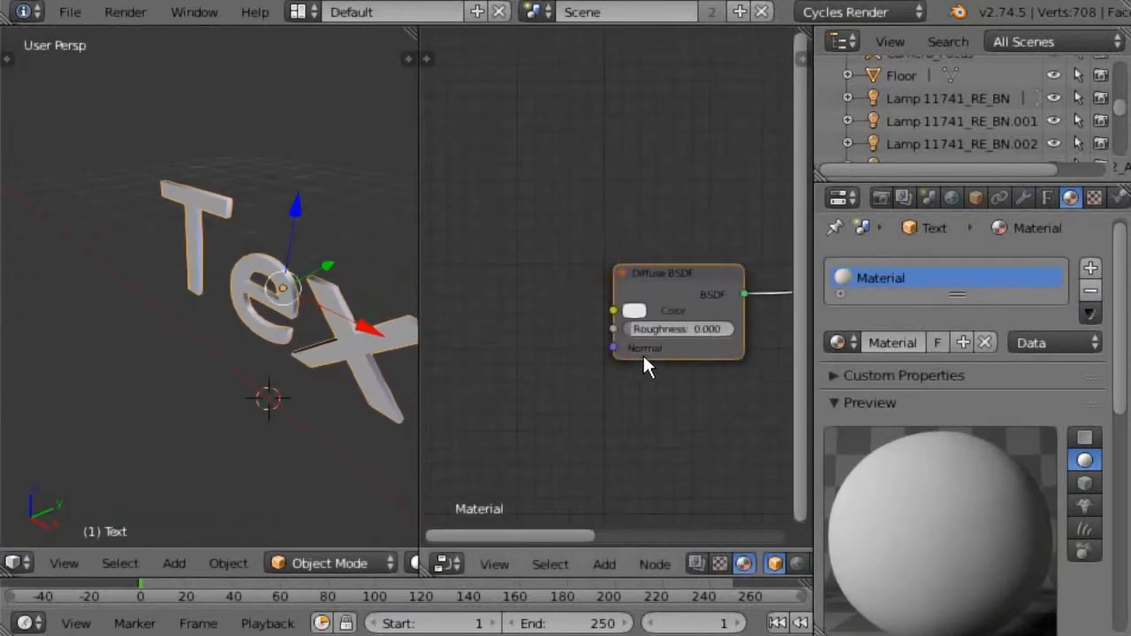
{"action": "middle_click_drag", "start_coordinate": [685, 379], "coordinate": [543, 262]}
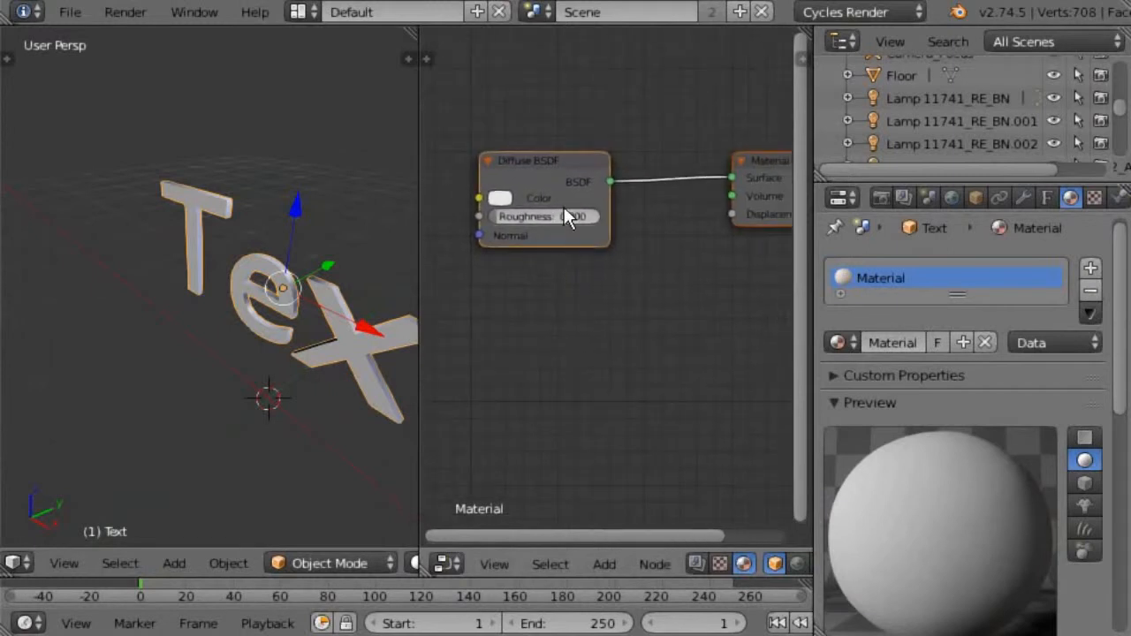
Replace the Diffuse BSDF node with an Emission shader connected to the Material Output's Surface input.
{"action": "left_click", "coordinate": [542, 162]}
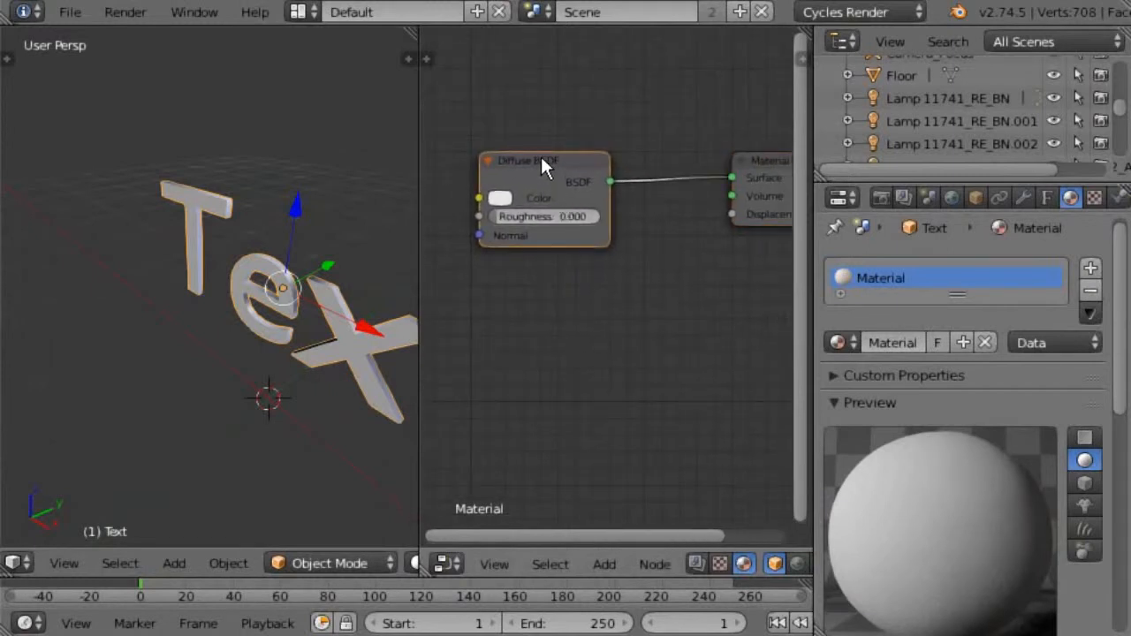
{"action": "key", "text": "x"}
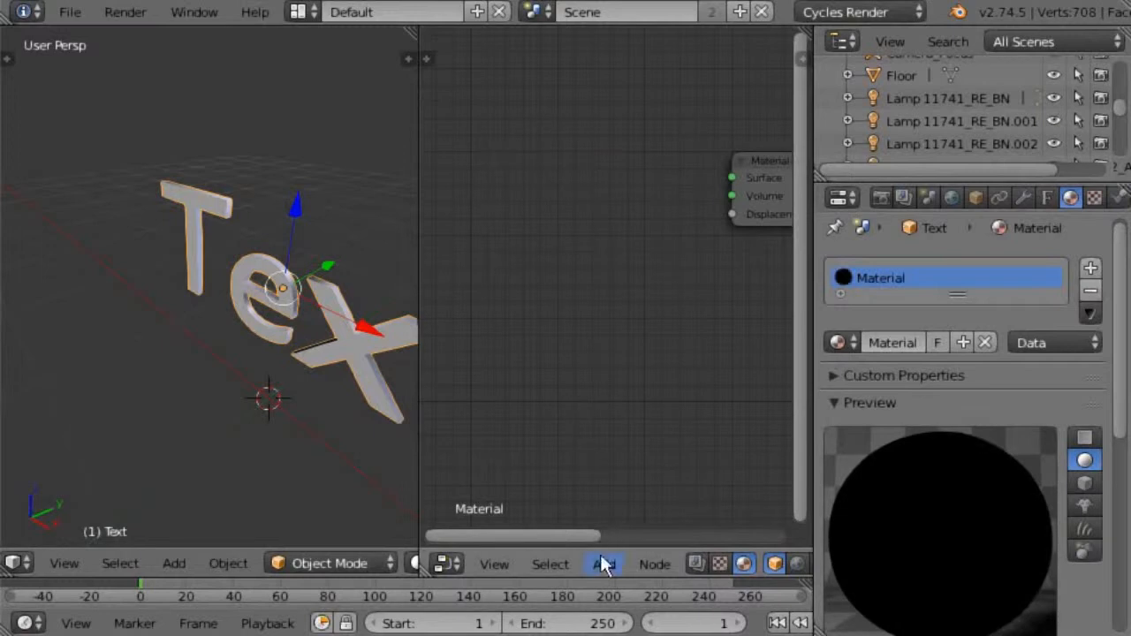
{"action": "left_click", "coordinate": [604, 564]}
{"action": "mouse_move", "coordinate": [629, 468]}
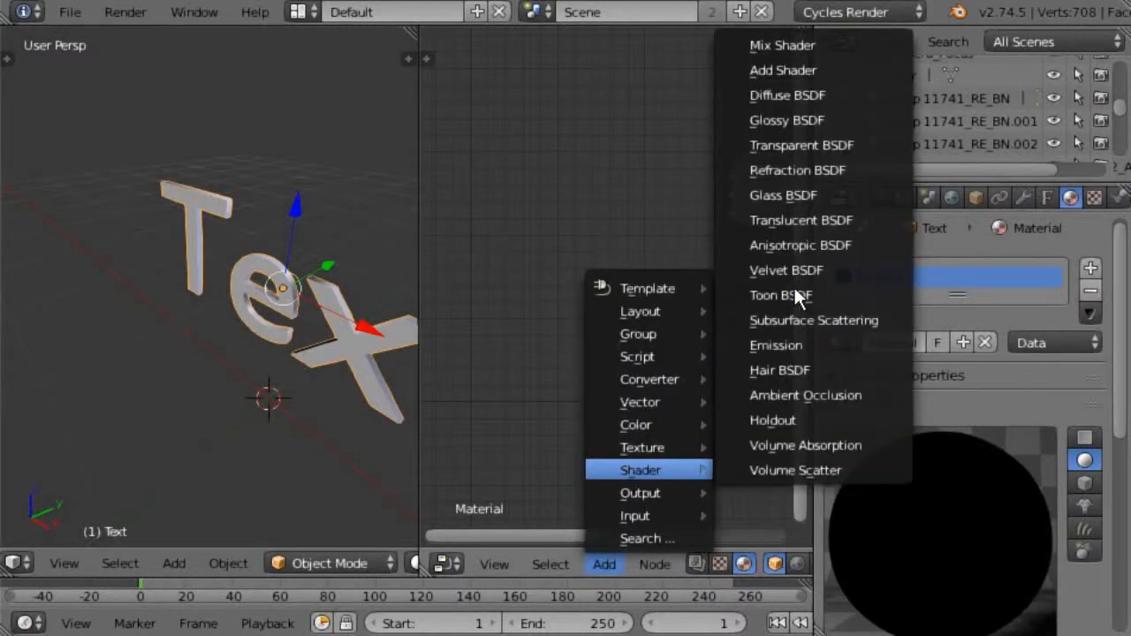
{"action": "left_click", "coordinate": [786, 346]}
{"action": "left_click", "coordinate": [551, 164]}
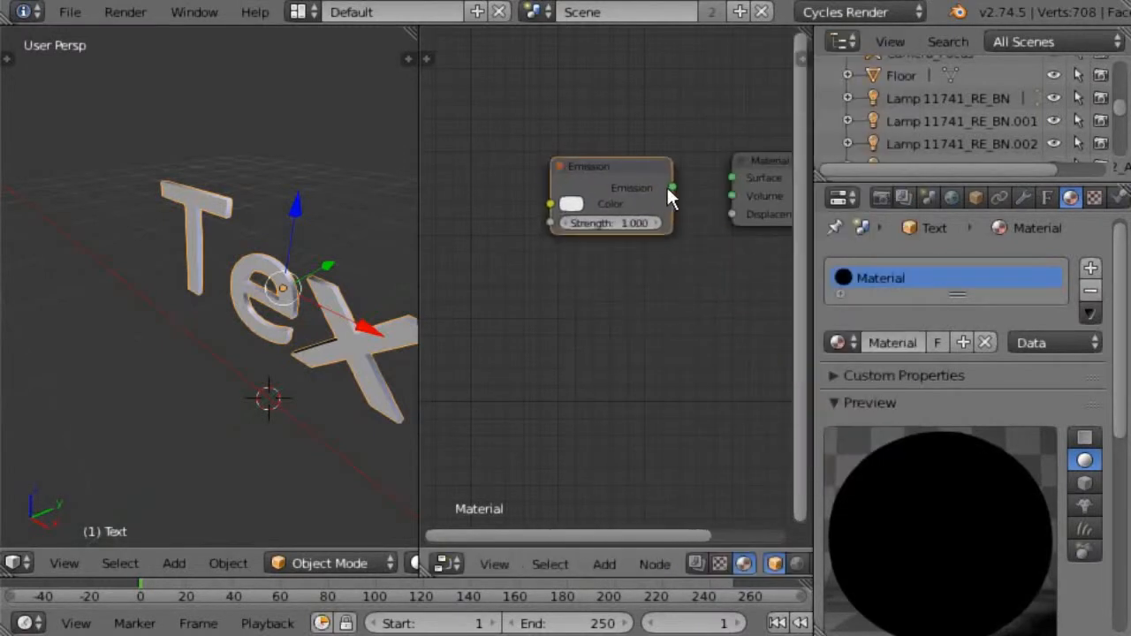
{"action": "left_click_drag", "start_coordinate": [670, 187], "coordinate": [740, 179]}
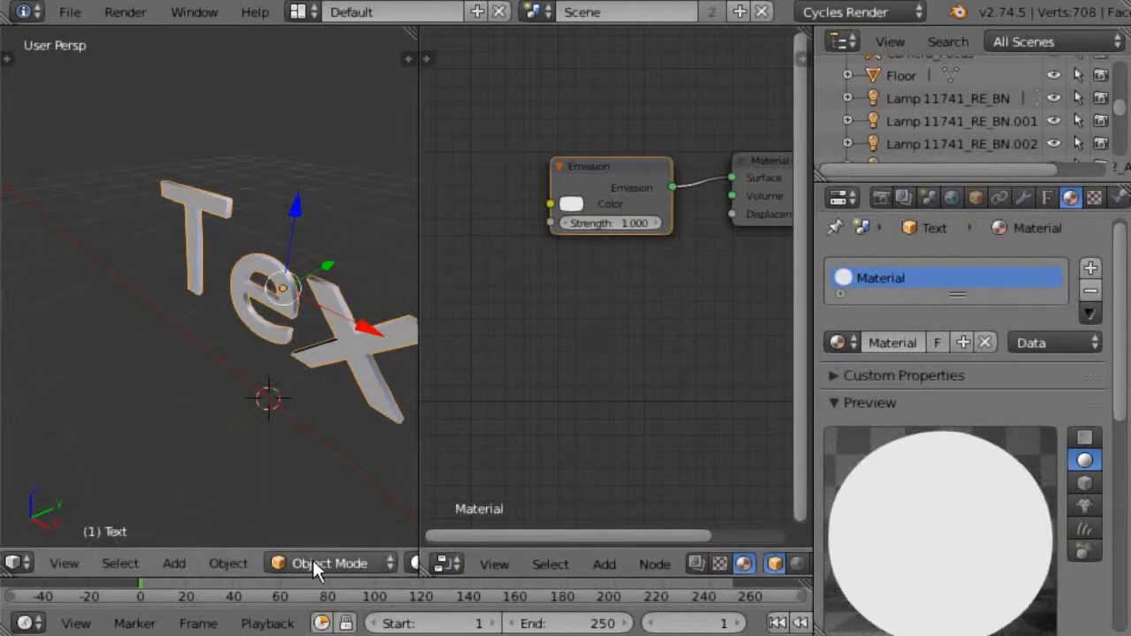
Switch the 3D viewport to Rendered shading and view the text from another angle.
{"action": "scroll", "coordinate": [306, 566], "scroll_direction": "down", "scroll_amount": 5}
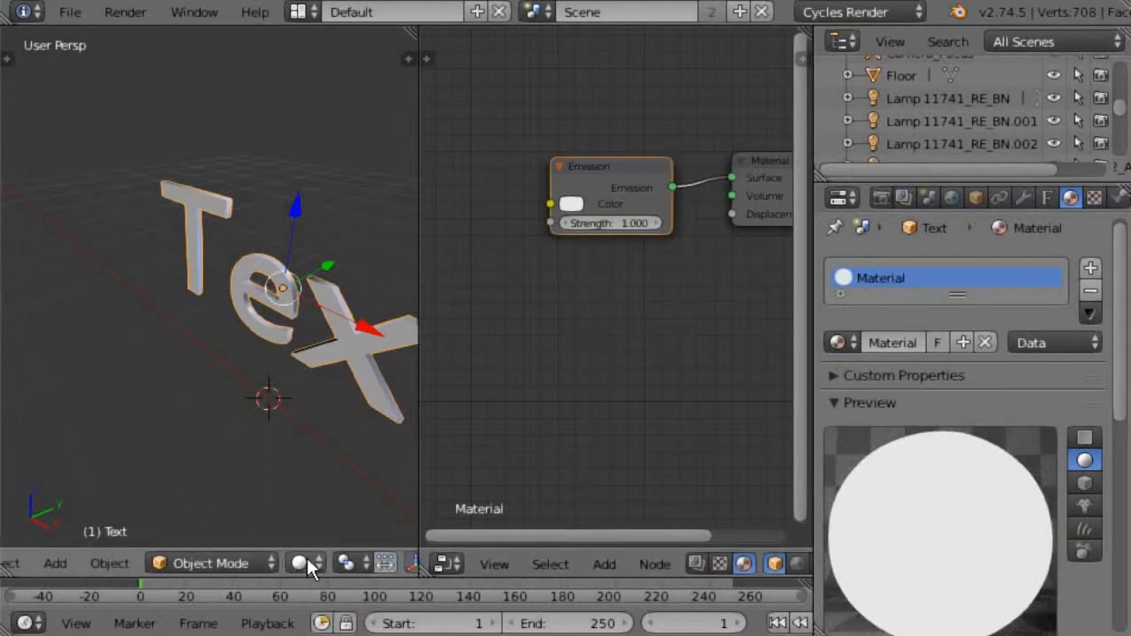
{"action": "left_click", "coordinate": [307, 564]}
{"action": "left_click", "coordinate": [336, 409]}
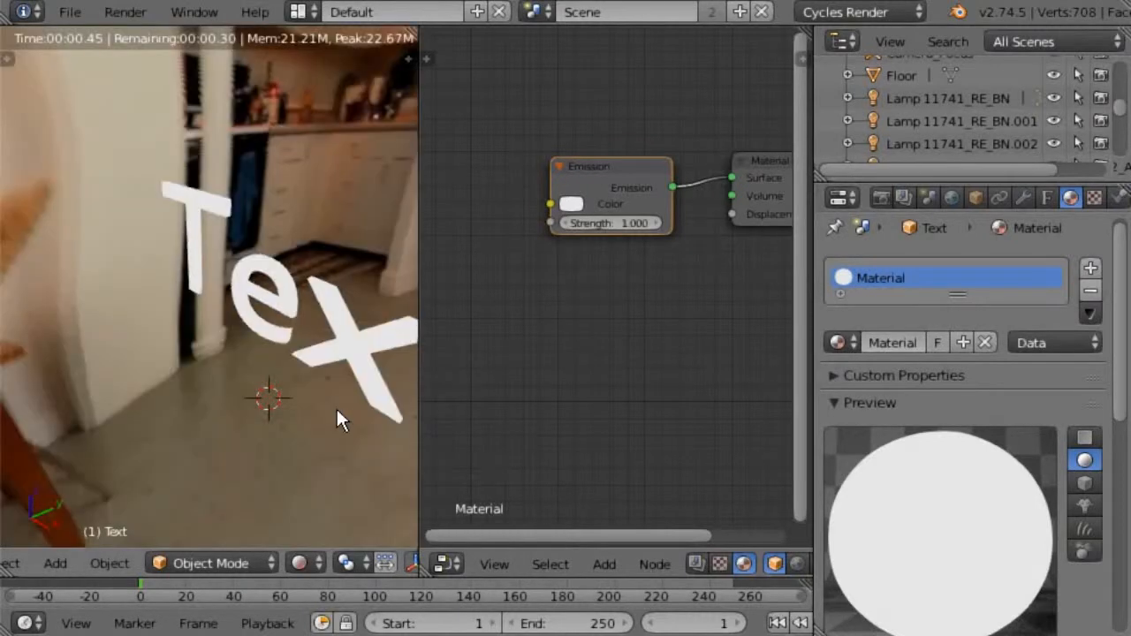
{"action": "middle_click_drag", "start_coordinate": [336, 354], "coordinate": [257, 316]}
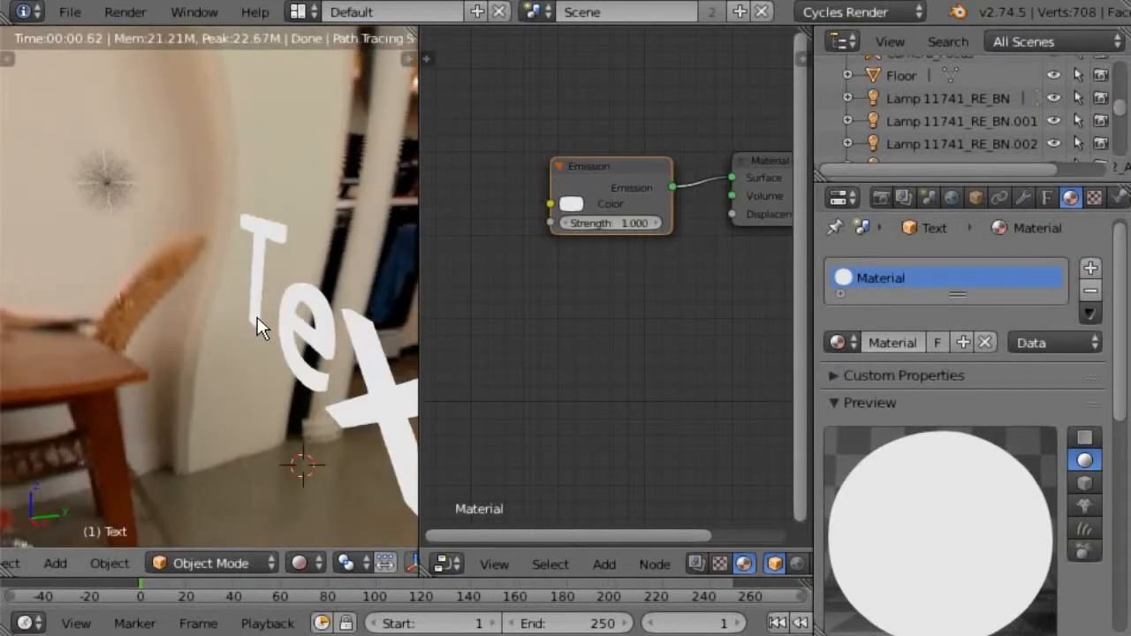
Remove the Environment Texture from the world's background color.
{"action": "left_click", "coordinate": [948, 196]}
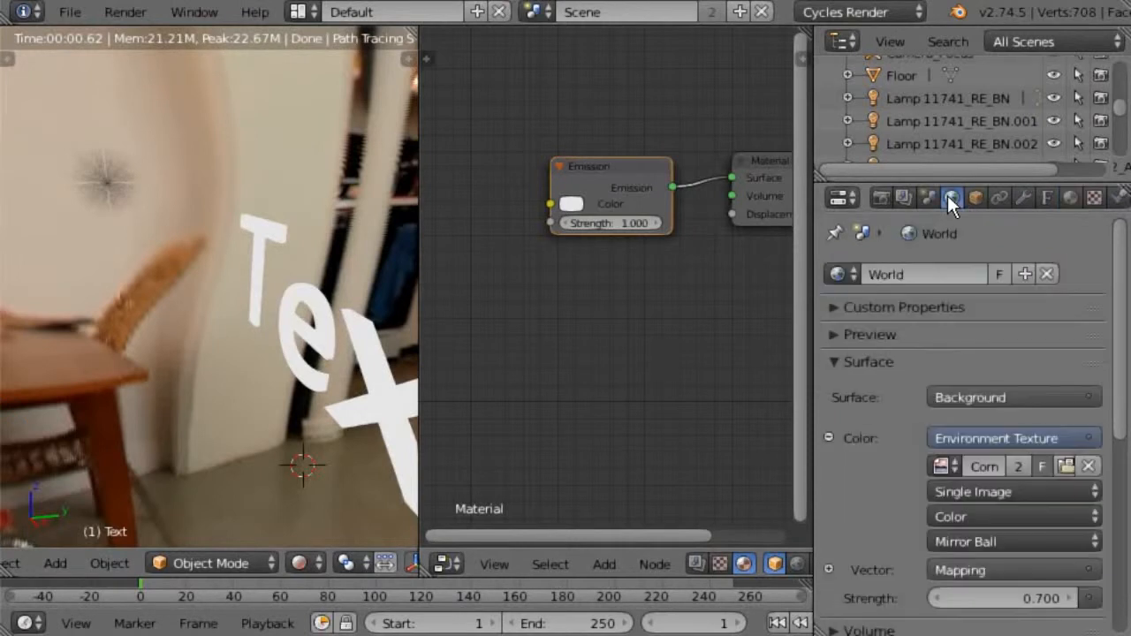
{"action": "left_click", "coordinate": [1021, 438]}
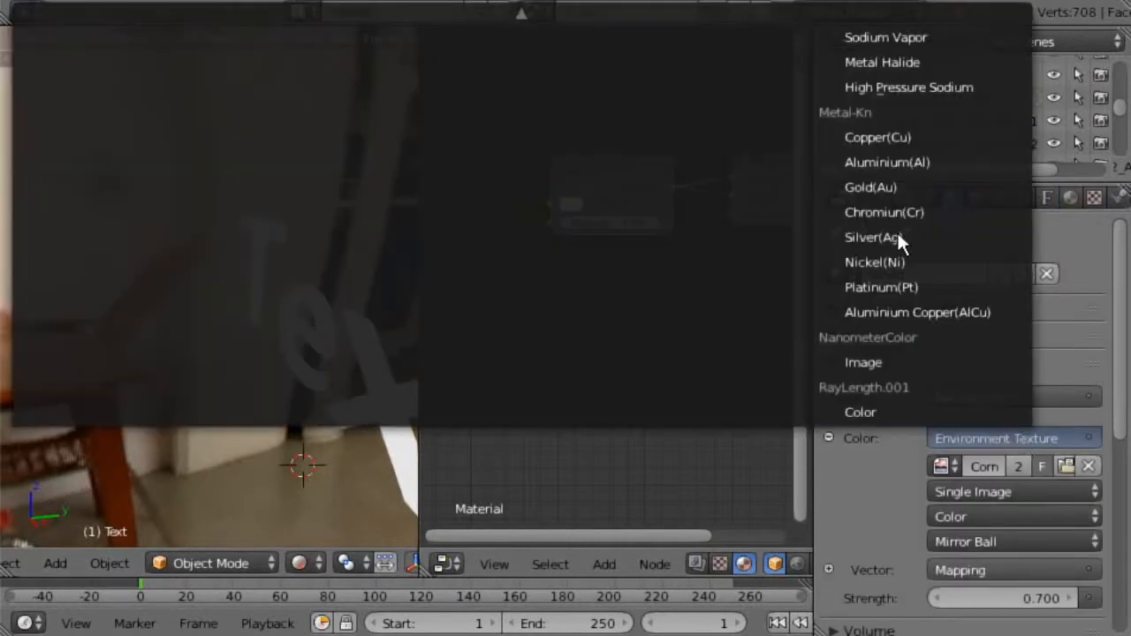
{"action": "mouse_move", "coordinate": [515, 9]}
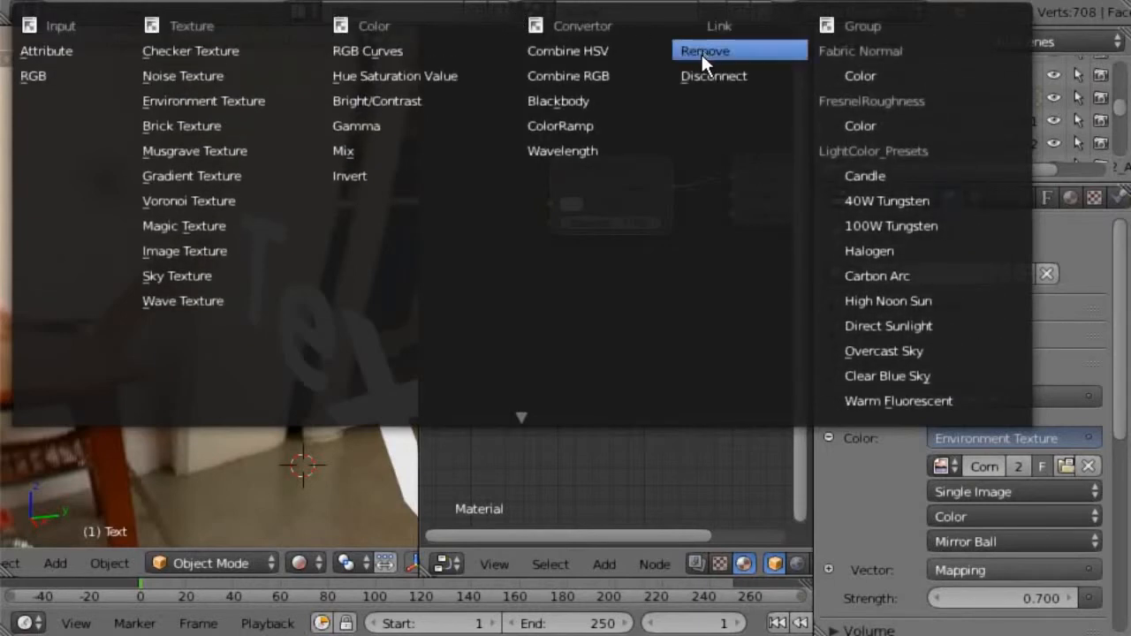
{"action": "left_click", "coordinate": [705, 51]}
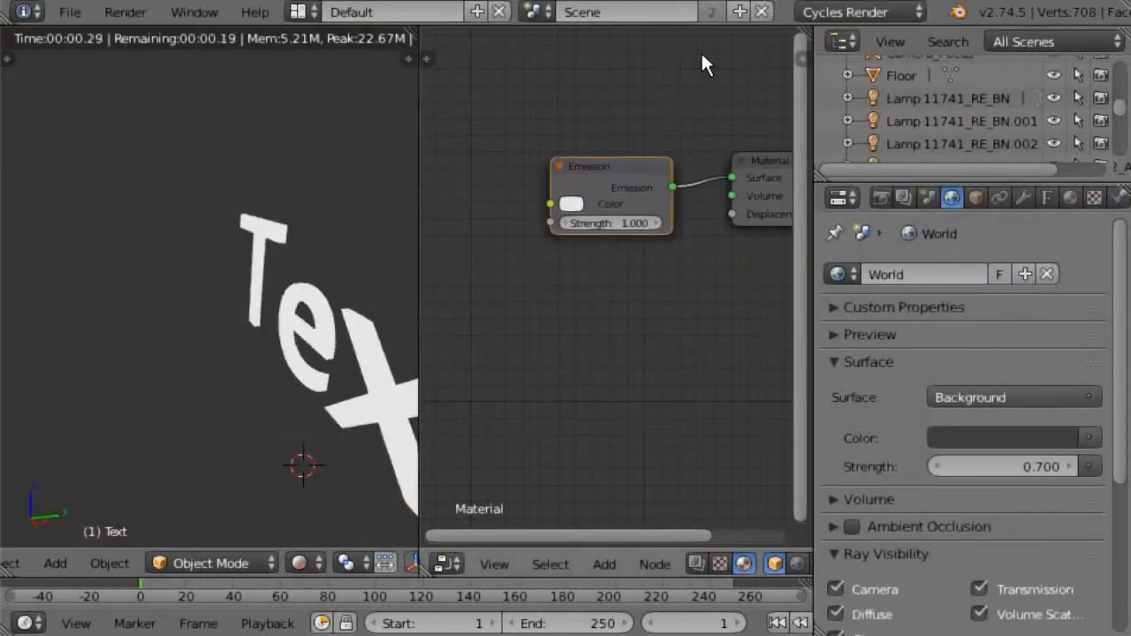
Add a Layer Weight input node to the text's material and place it below the Emission node.
{"action": "scroll", "coordinate": [342, 349], "scroll_direction": "up", "scroll_amount": 3}
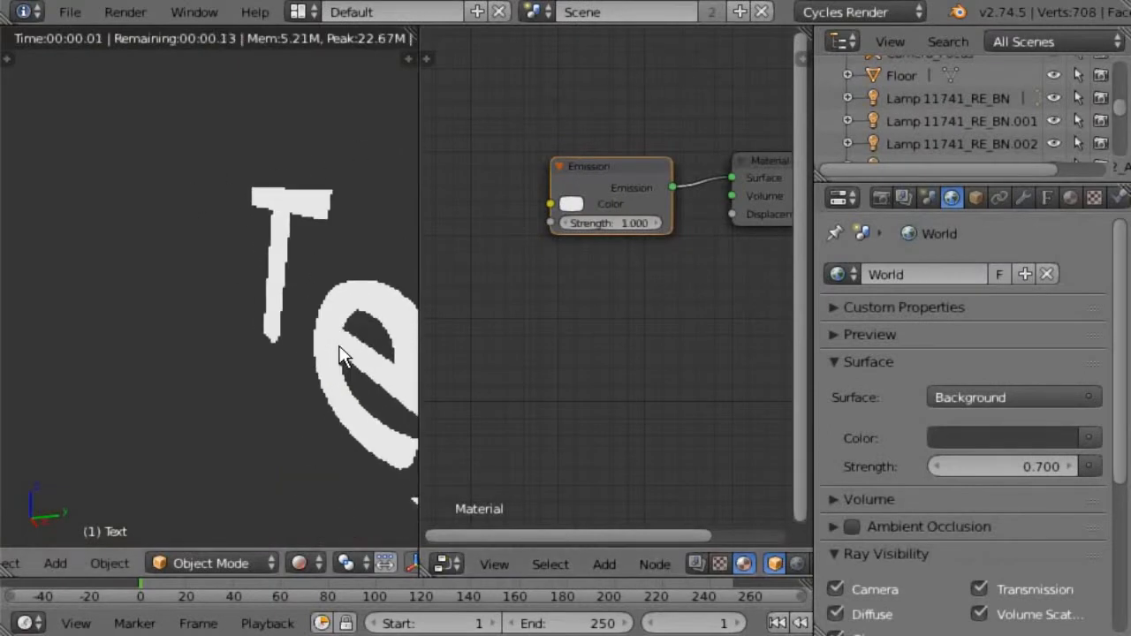
{"action": "scroll", "coordinate": [313, 258], "scroll_direction": "down", "scroll_amount": 6}
{"action": "scroll", "coordinate": [310, 294], "scroll_direction": "up", "scroll_amount": 2}
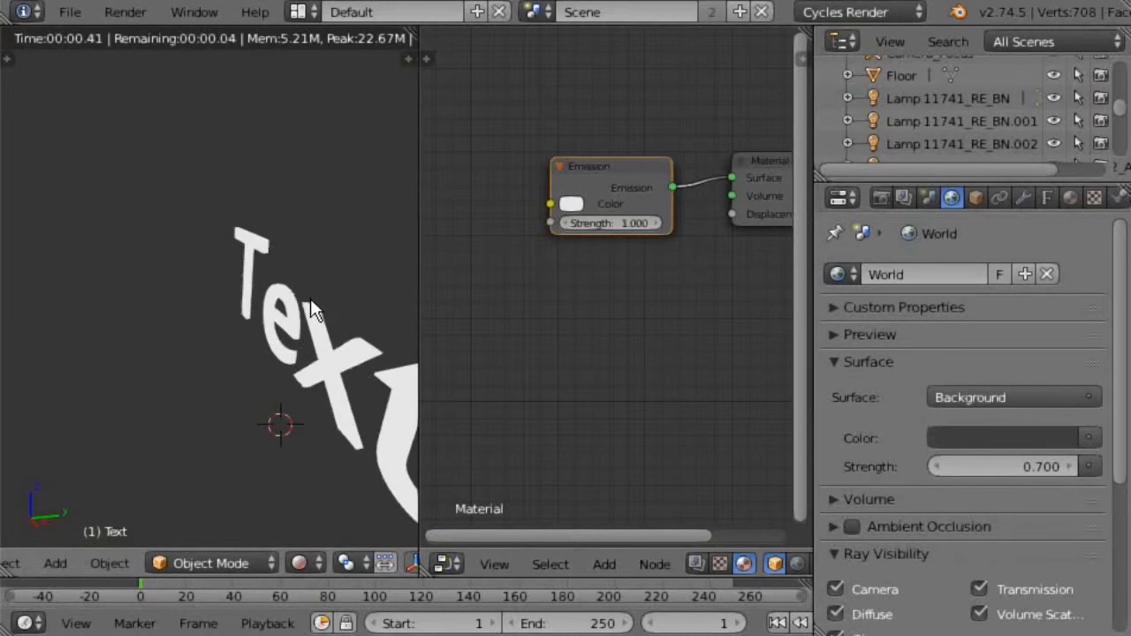
{"action": "middle_click_drag", "start_coordinate": [318, 309], "coordinate": [352, 313]}
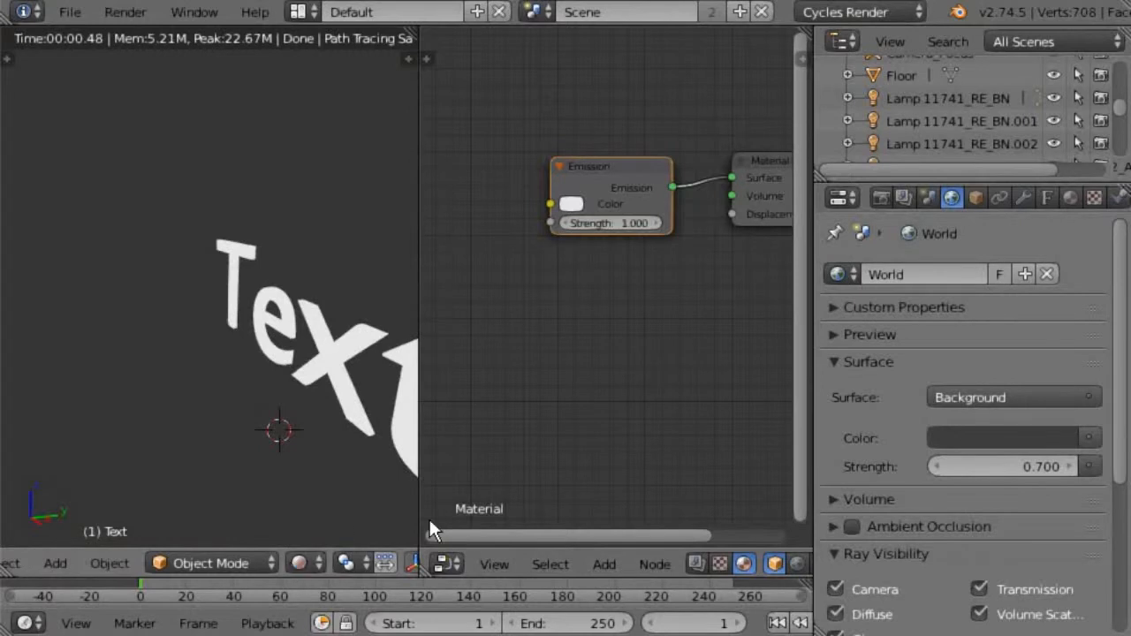
{"action": "left_click", "coordinate": [602, 562]}
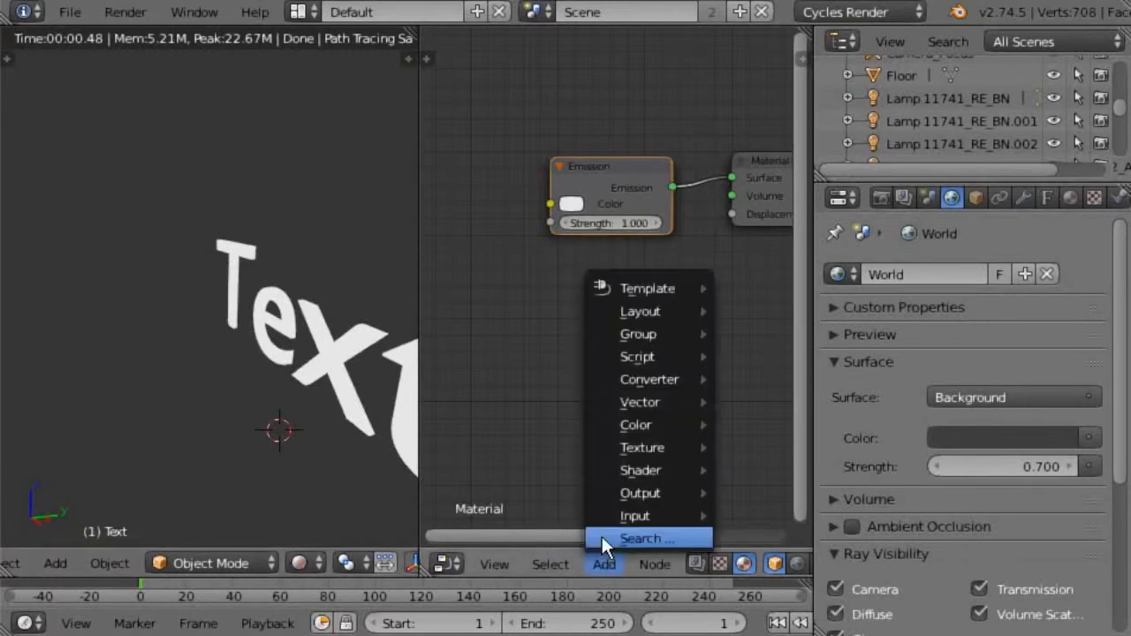
{"action": "mouse_move", "coordinate": [622, 473]}
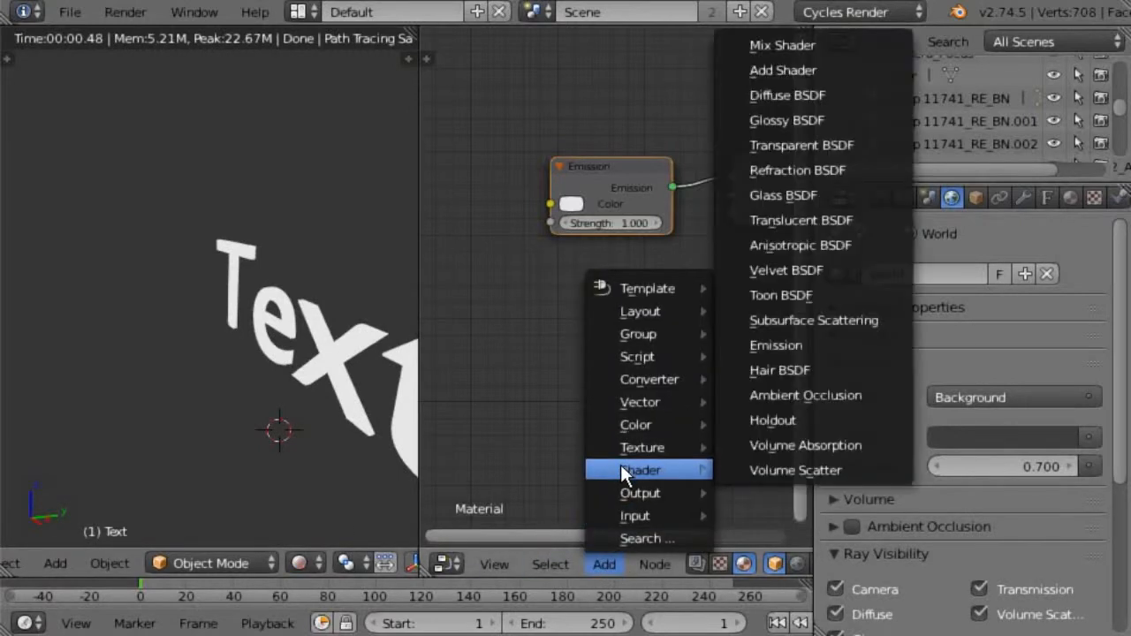
{"action": "mouse_move", "coordinate": [645, 515]}
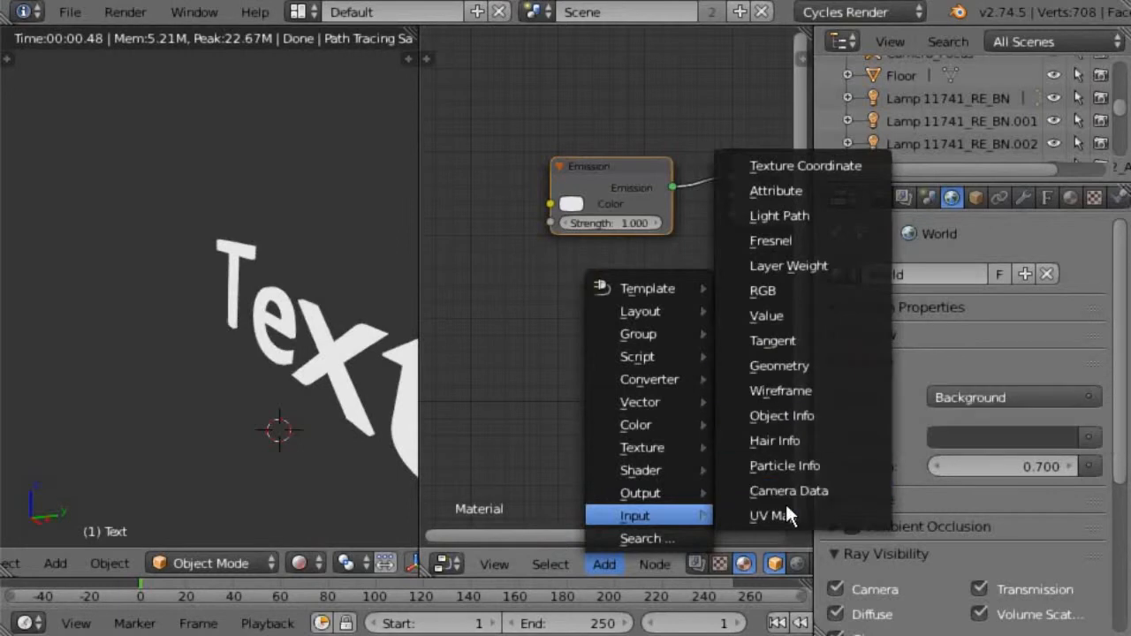
{"action": "left_click", "coordinate": [778, 266]}
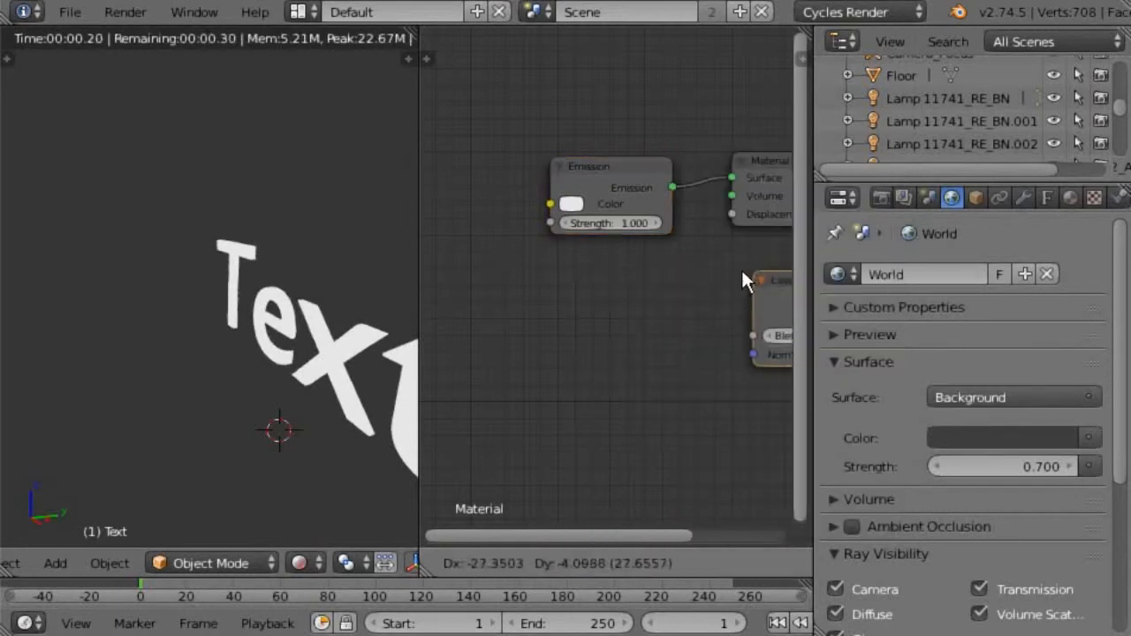
{"action": "left_click", "coordinate": [461, 320]}
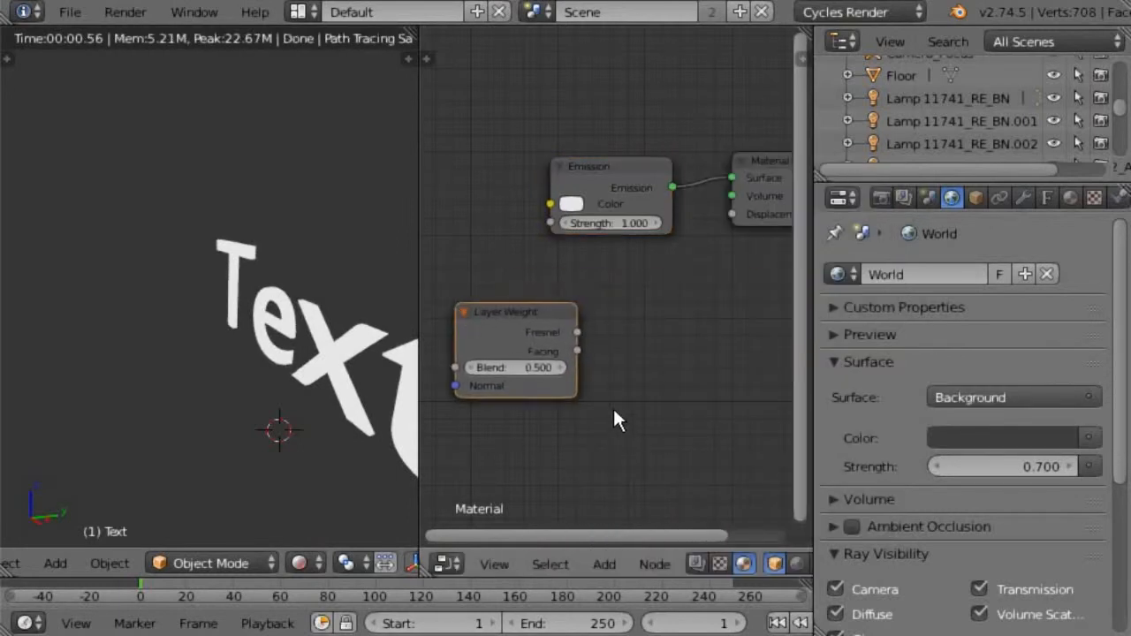
Add a MixRGB node, link Layer Weight's Facing output to its Fac, and link its Color output to the Emission's Color.
{"action": "left_click", "coordinate": [604, 563]}
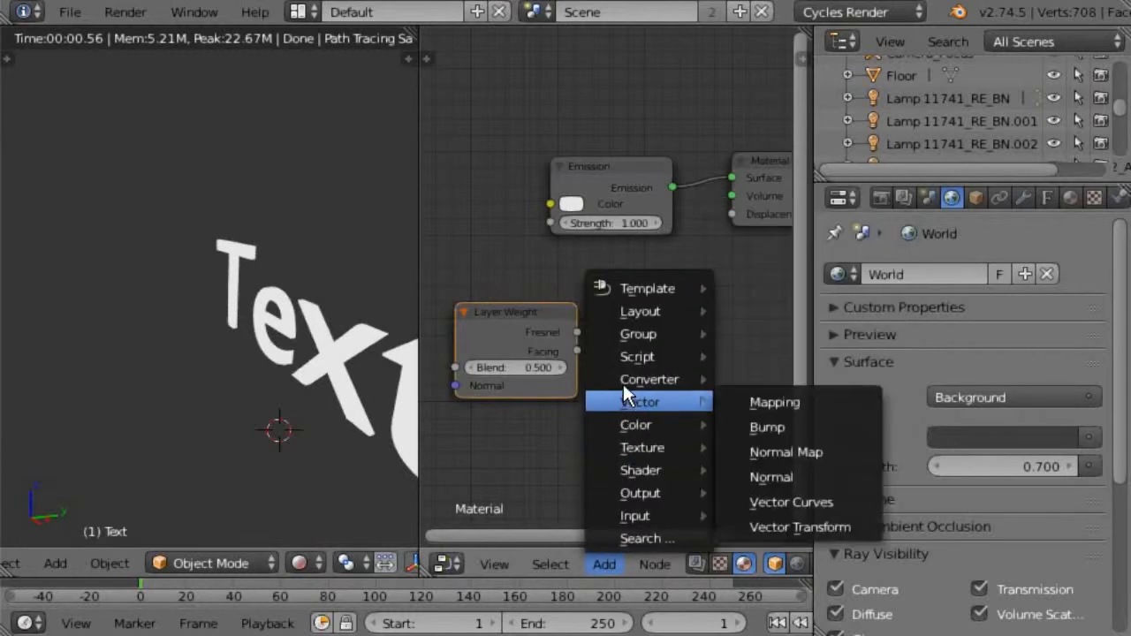
{"action": "mouse_move", "coordinate": [623, 383]}
{"action": "mouse_move", "coordinate": [629, 428]}
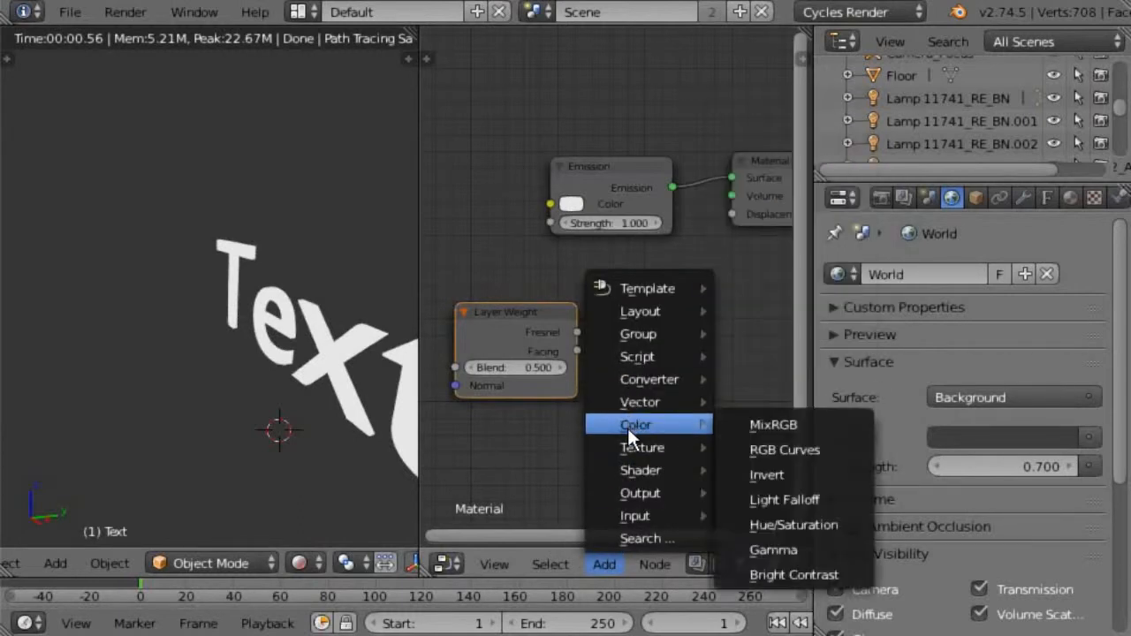
{"action": "left_click", "coordinate": [806, 421]}
{"action": "left_click", "coordinate": [626, 283]}
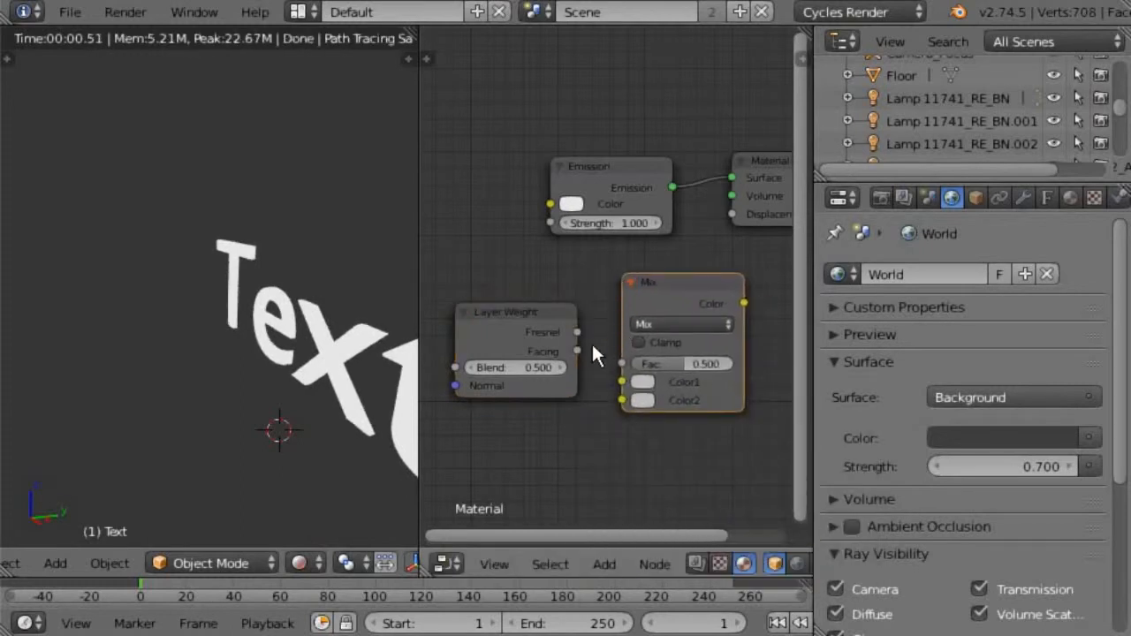
{"action": "left_click_drag", "start_coordinate": [577, 351], "coordinate": [626, 364]}
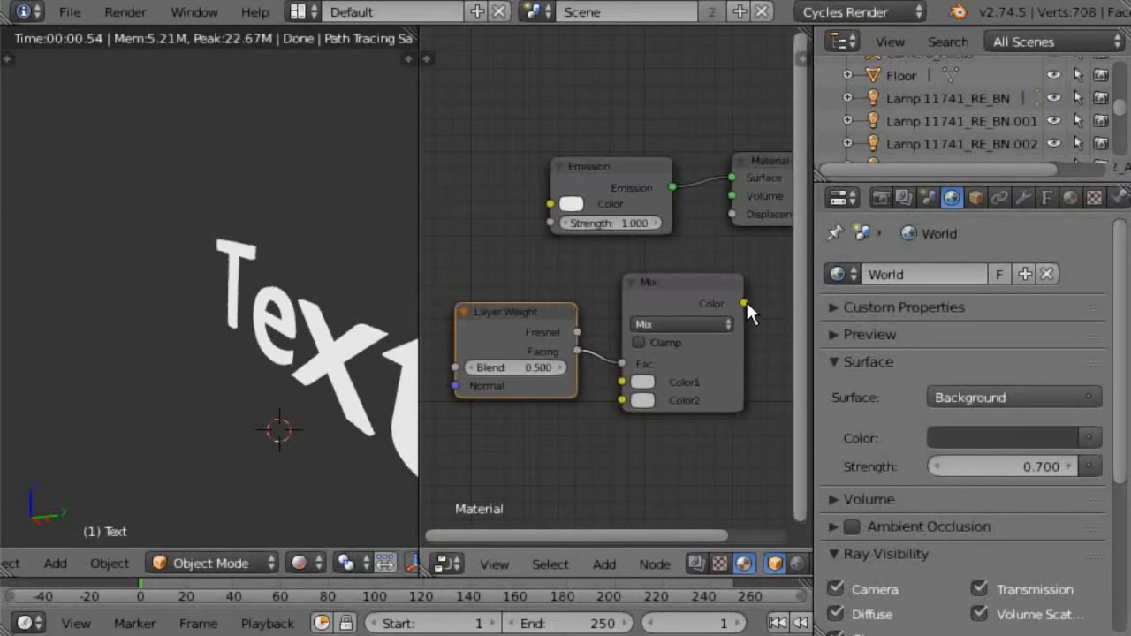
{"action": "left_click_drag", "start_coordinate": [744, 303], "coordinate": [557, 205]}
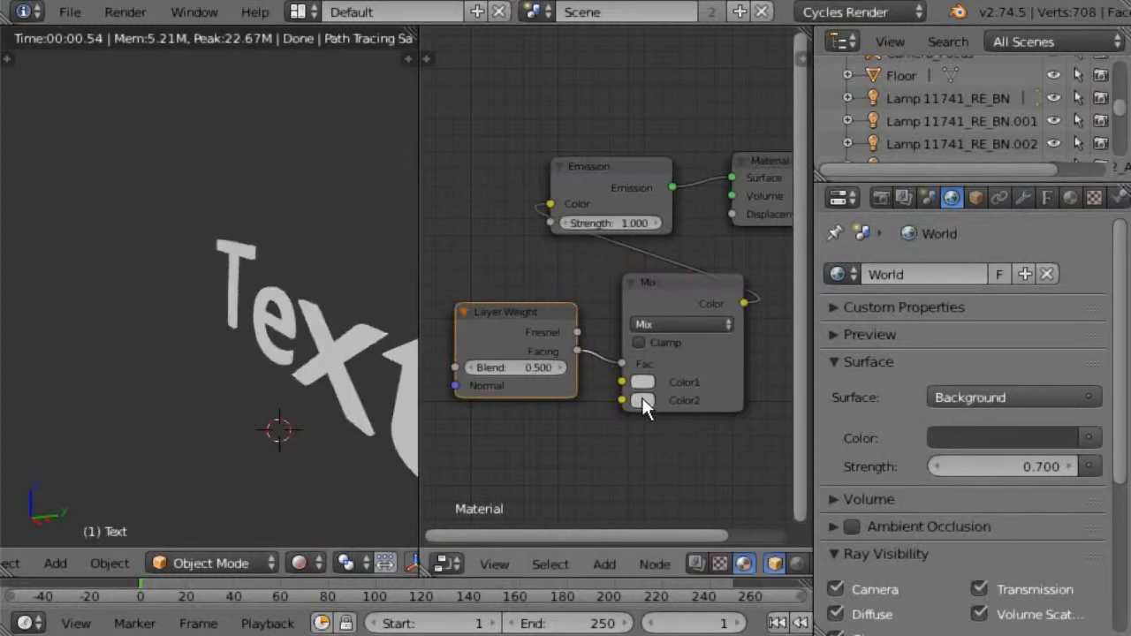
Darken the Mix node's Color2 to an RGB grey of 0.052 and inspect the text's shading from several angles.
{"action": "left_click", "coordinate": [643, 400]}
{"action": "left_click_drag", "start_coordinate": [779, 213], "coordinate": [780, 249]}
{"action": "scroll", "coordinate": [337, 375], "scroll_direction": "up", "scroll_amount": 2}
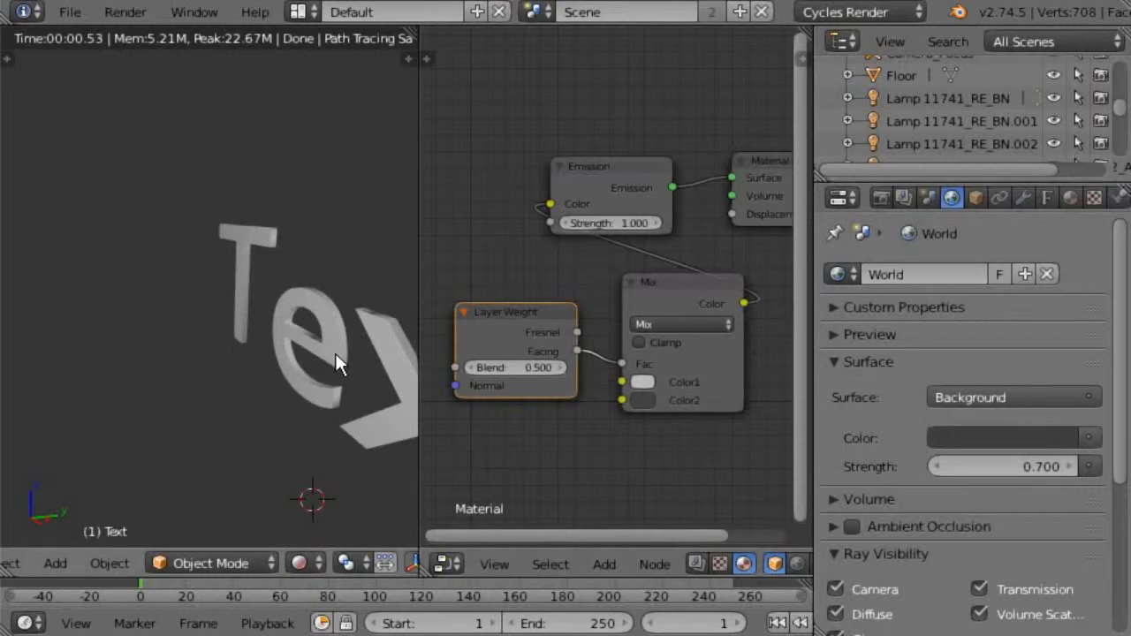
{"action": "middle_click_drag", "start_coordinate": [335, 353], "coordinate": [20, 321]}
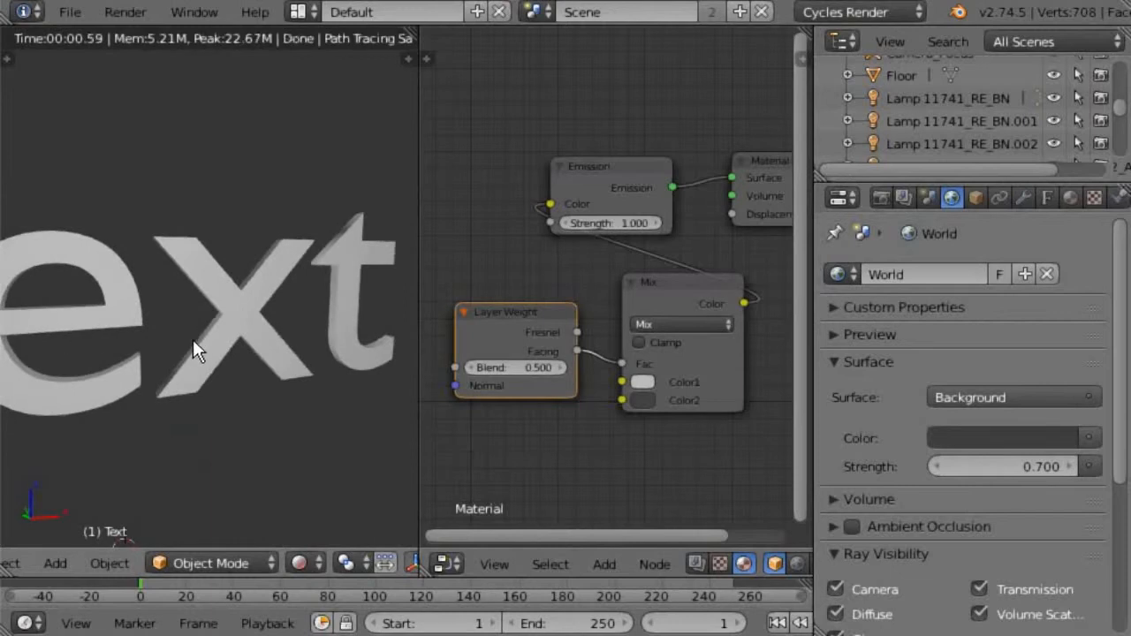
{"action": "middle_click_drag", "start_coordinate": [285, 352], "coordinate": [413, 354]}
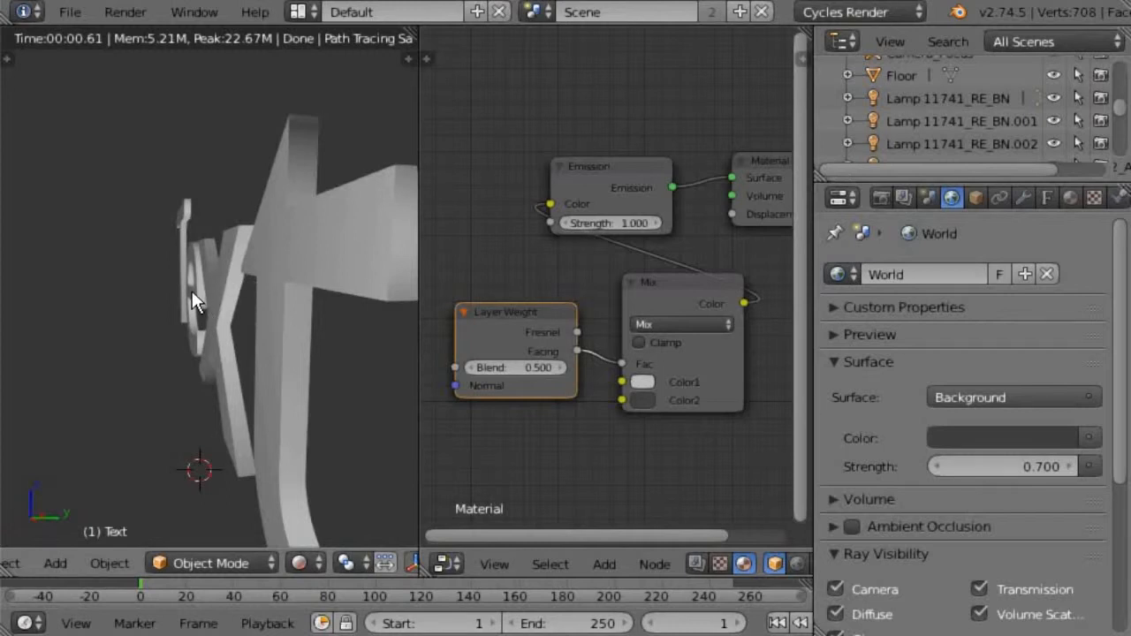
{"action": "middle_click_drag", "start_coordinate": [191, 290], "coordinate": [93, 268]}
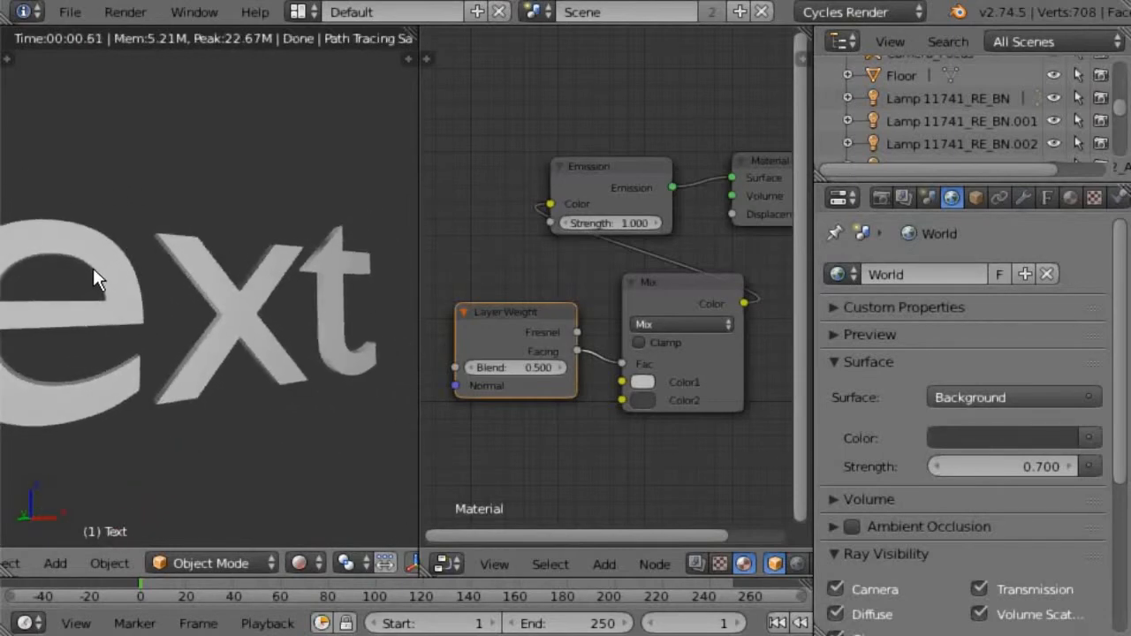
{"action": "middle_click_drag", "start_coordinate": [327, 324], "coordinate": [154, 382]}
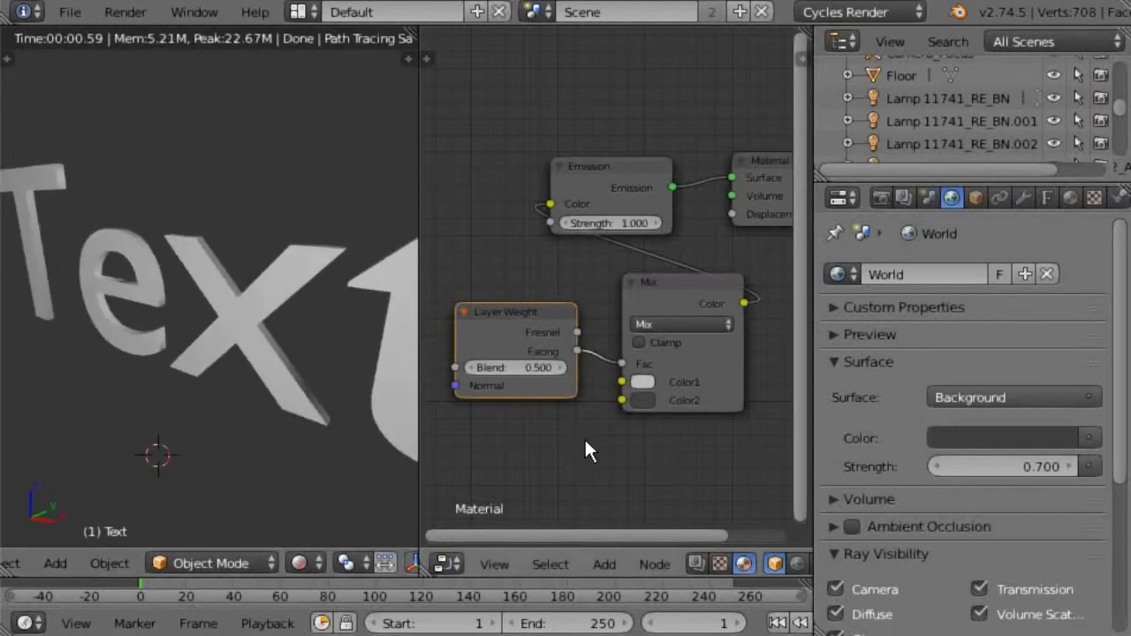
Set the Mix node's Color1 to orange and its Color2 to dark blue.
{"action": "left_click", "coordinate": [642, 382]}
{"action": "left_click", "coordinate": [691, 232]}
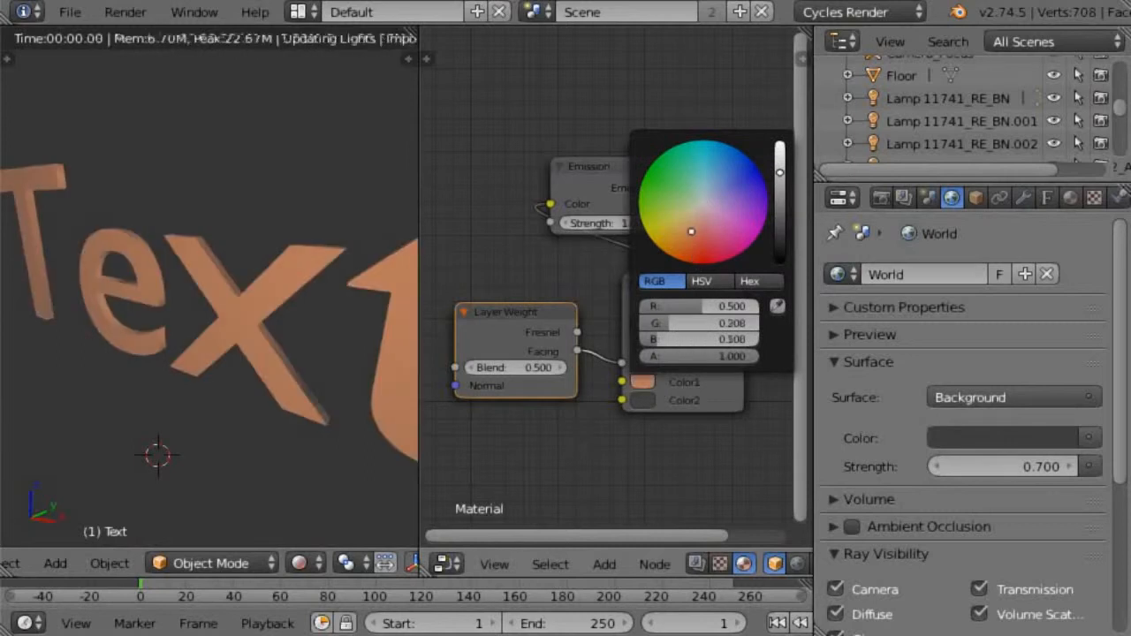
{"action": "left_click", "coordinate": [649, 401]}
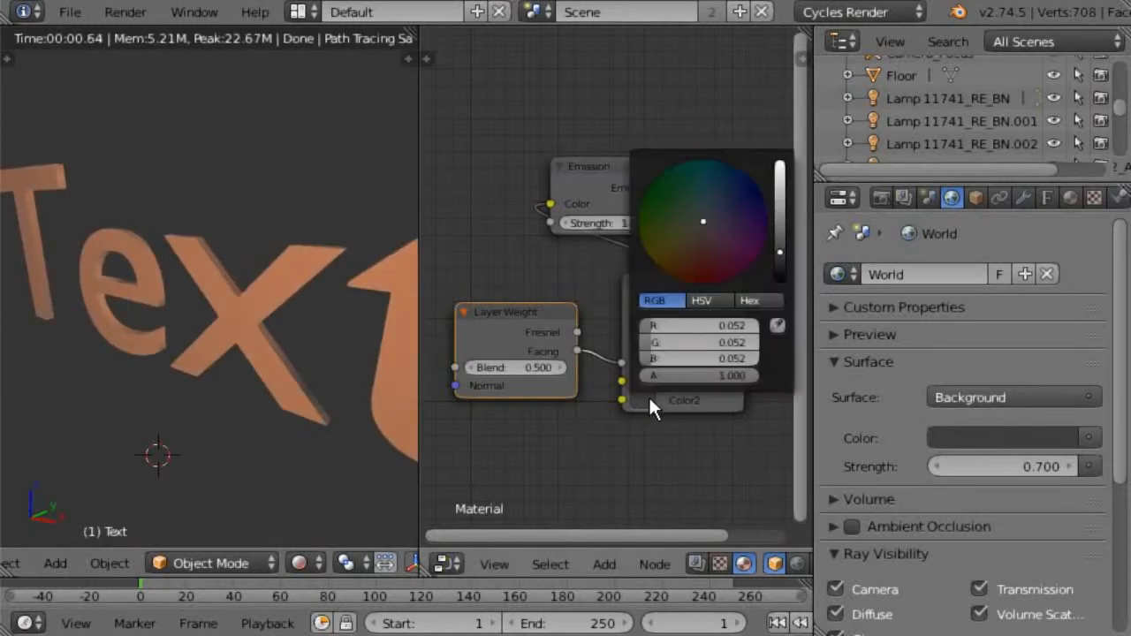
{"action": "left_click", "coordinate": [719, 210]}
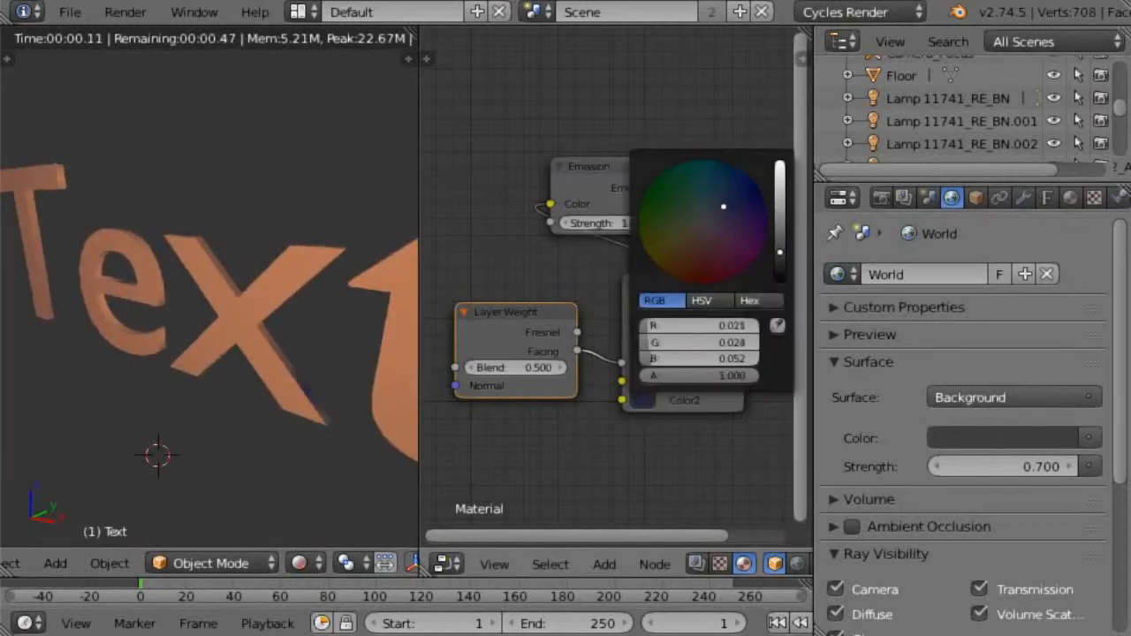
Delete the Layer Weight and Mix nodes from the text's material.
{"action": "scroll", "coordinate": [557, 435], "scroll_direction": "down", "scroll_amount": 2}
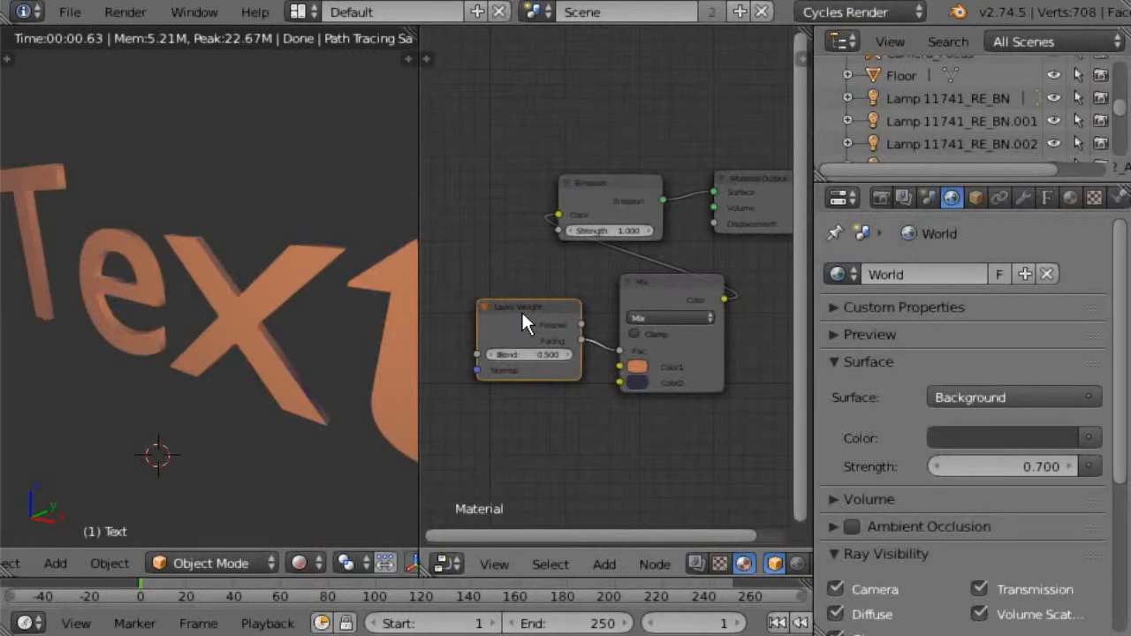
{"action": "key", "text": "x"}
{"action": "left_click", "coordinate": [640, 287]}
{"action": "key", "text": "x"}
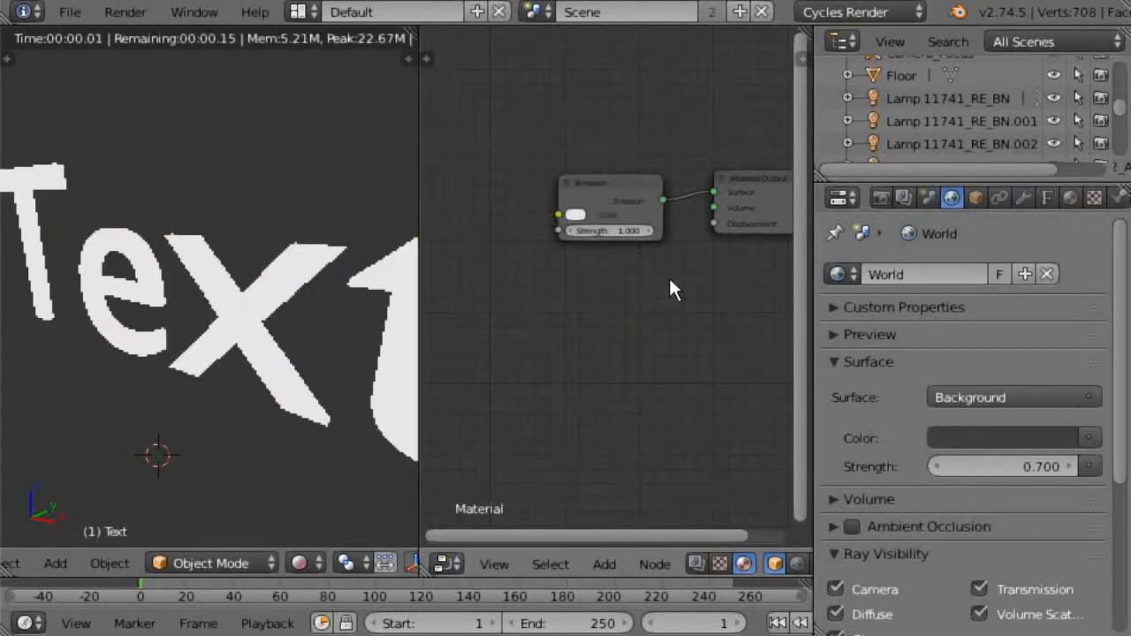
Add a Geometry input node and place it below the Emission node.
{"action": "left_click", "coordinate": [603, 564]}
{"action": "mouse_move", "coordinate": [620, 514]}
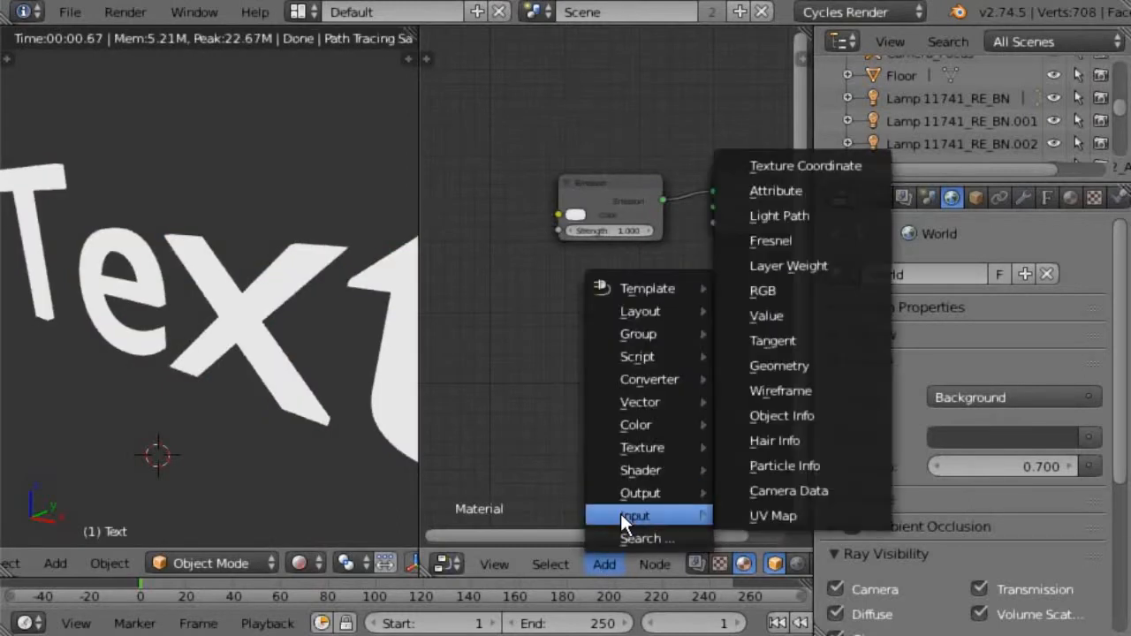
{"action": "left_click", "coordinate": [767, 366]}
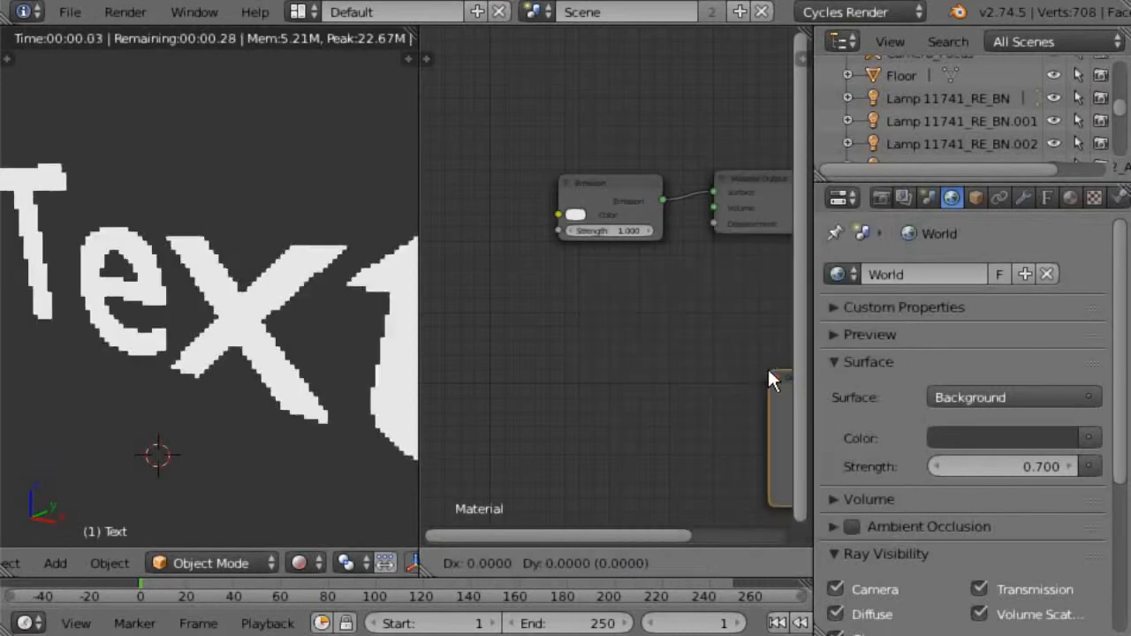
{"action": "left_click", "coordinate": [479, 305]}
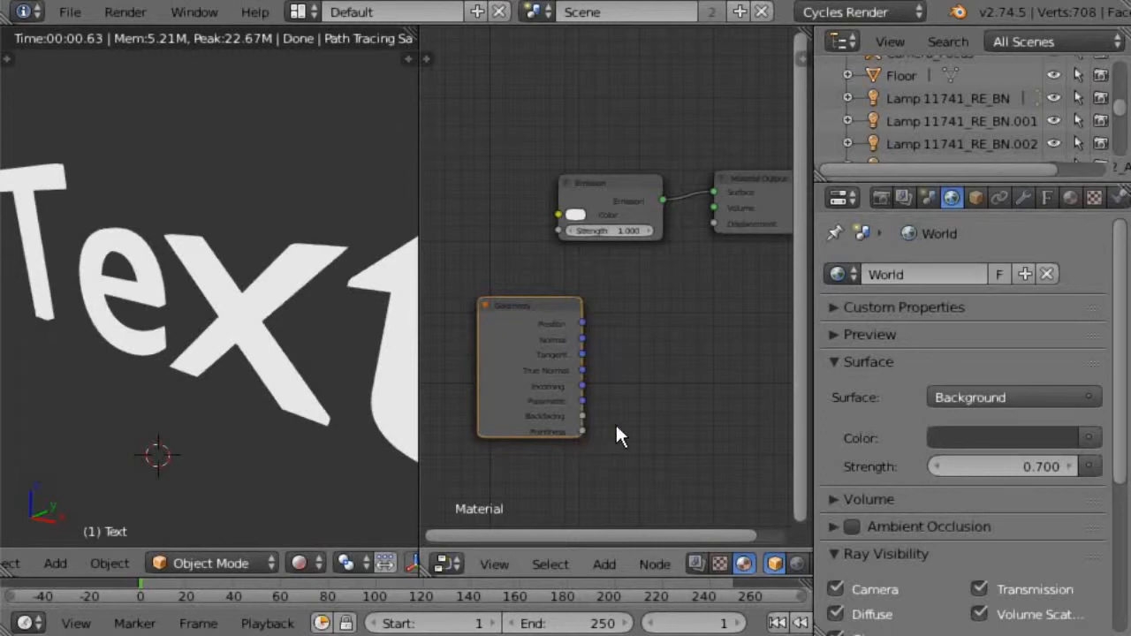
Add a ColorRamp node, link the Geometry's Pointiness to its Fac, and link its Color output to the Emission's Color.
{"action": "left_click", "coordinate": [606, 564]}
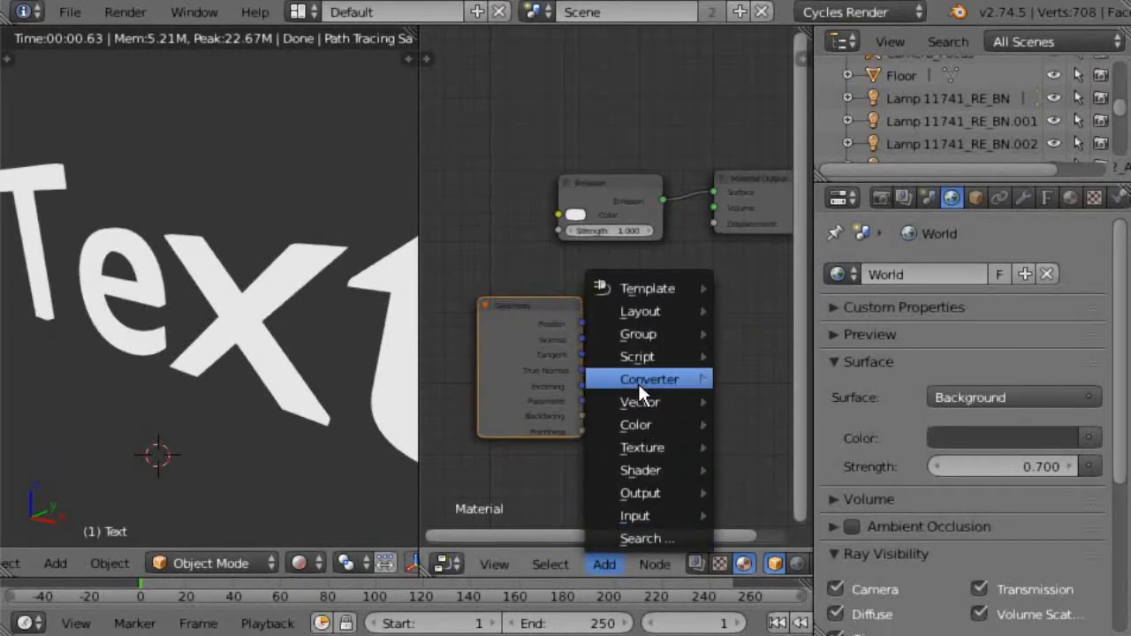
{"action": "mouse_move", "coordinate": [638, 380]}
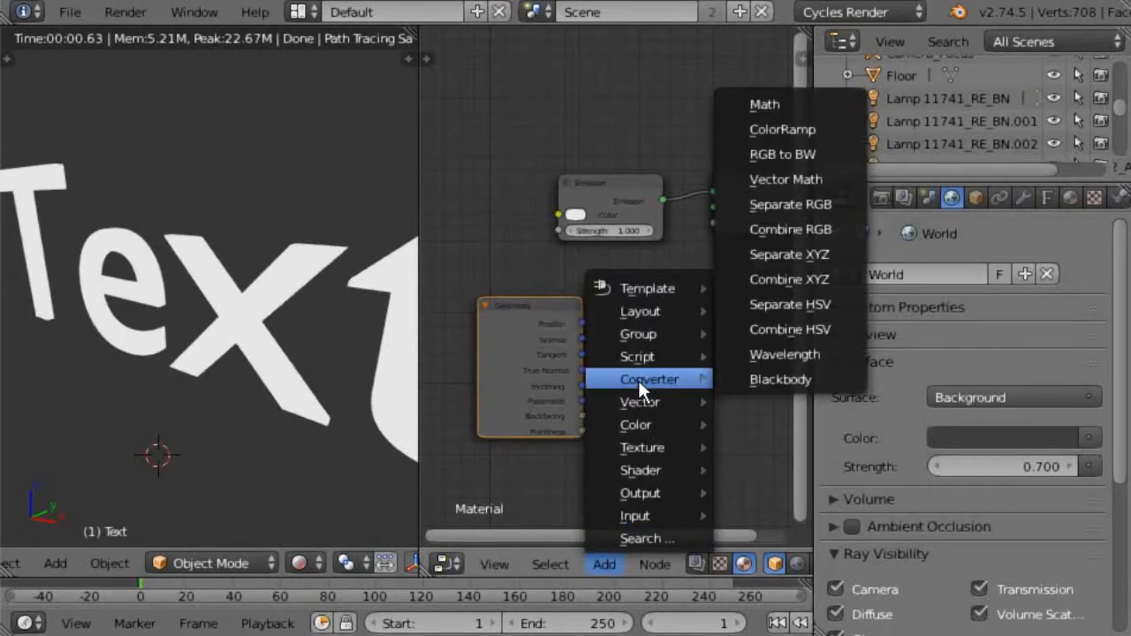
{"action": "left_click", "coordinate": [771, 128]}
{"action": "left_click", "coordinate": [613, 278]}
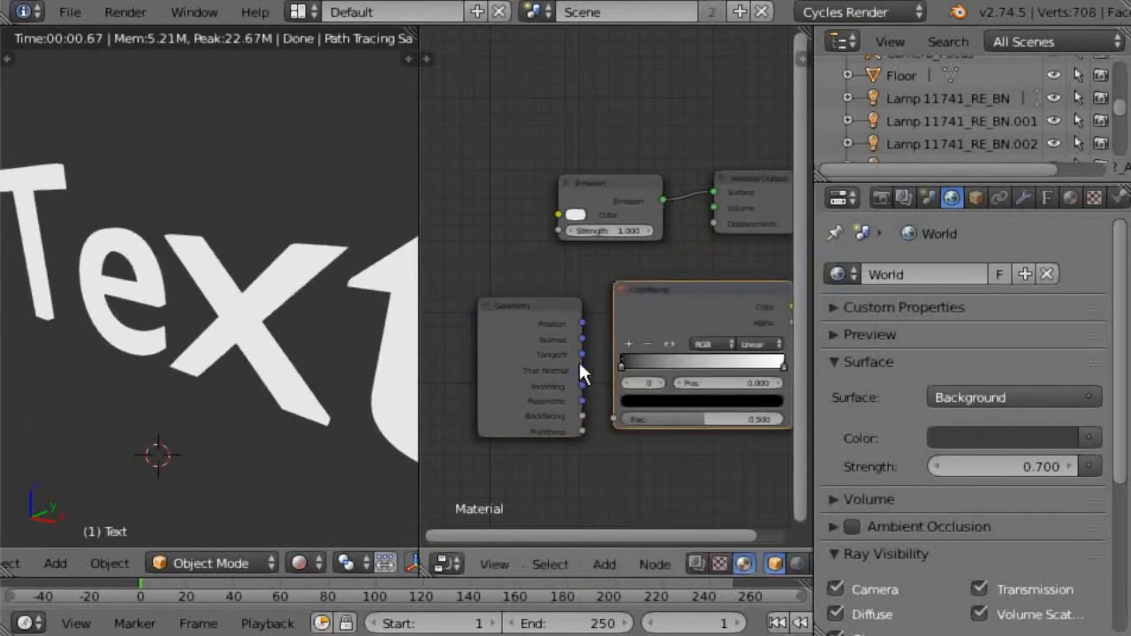
{"action": "left_click_drag", "start_coordinate": [581, 430], "coordinate": [616, 419]}
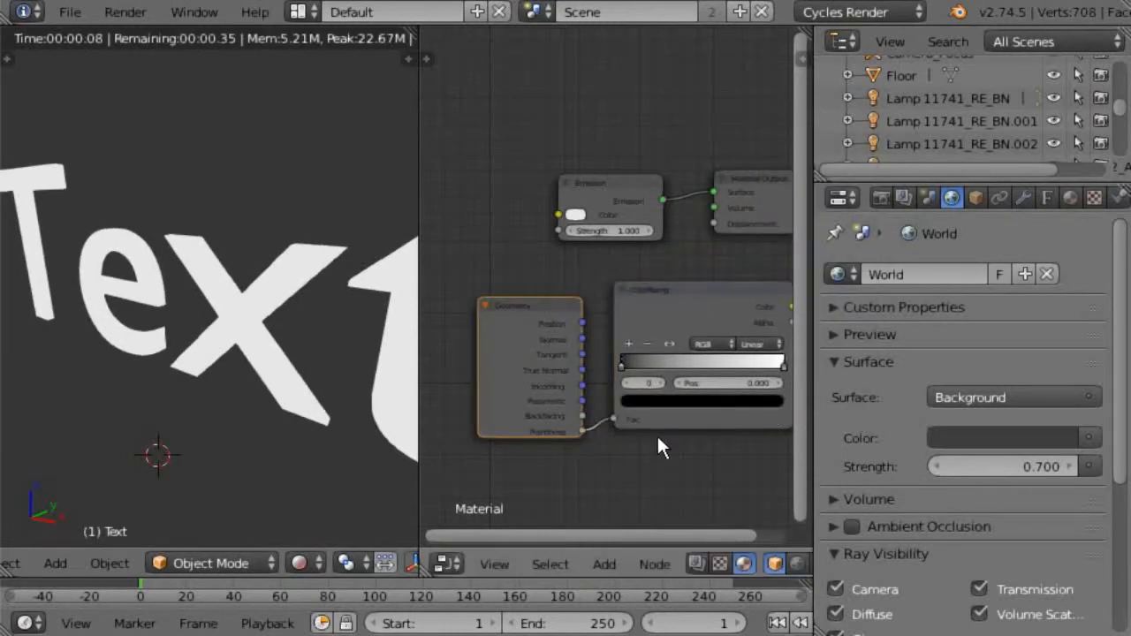
{"action": "middle_click_drag", "start_coordinate": [669, 456], "coordinate": [621, 423]}
{"action": "left_click_drag", "start_coordinate": [740, 279], "coordinate": [509, 187]}
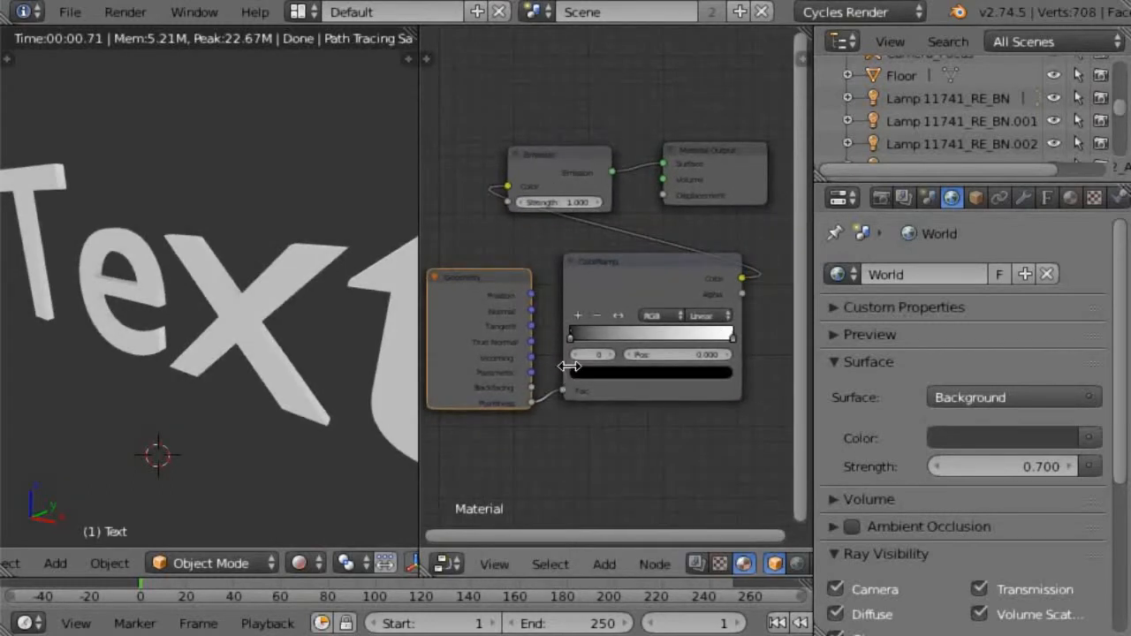
Move the ColorRamp's black and white stops inward, the white one to position 0.877, and recolor the white stop light orange.
{"action": "left_click_drag", "start_coordinate": [573, 336], "coordinate": [613, 326]}
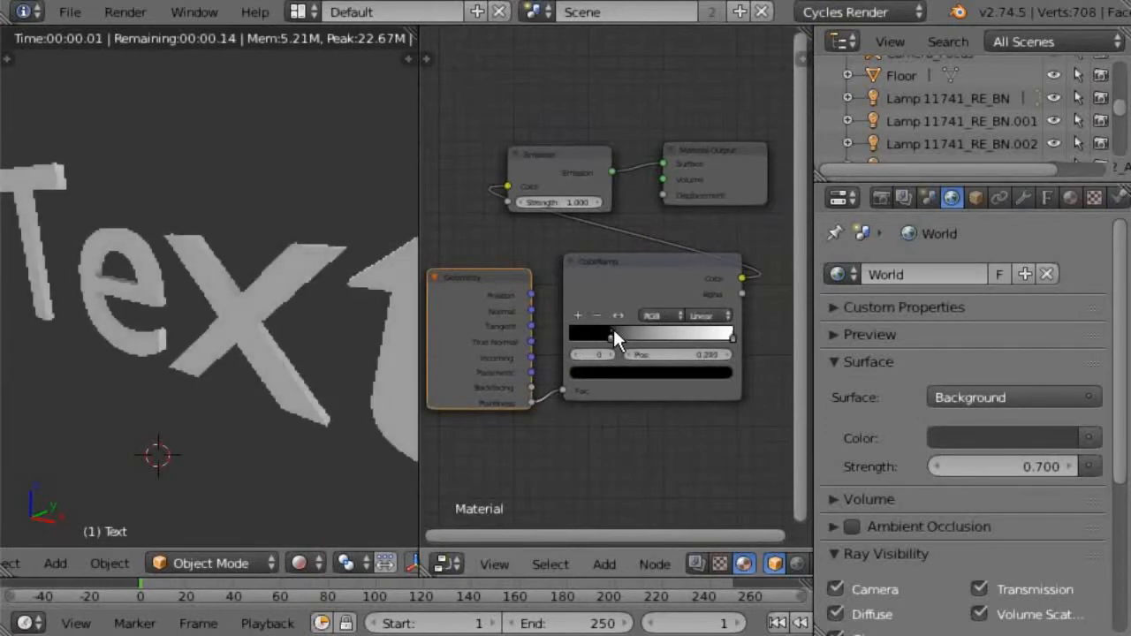
{"action": "left_click", "coordinate": [732, 336]}
{"action": "left_click_drag", "start_coordinate": [732, 336], "coordinate": [713, 338]}
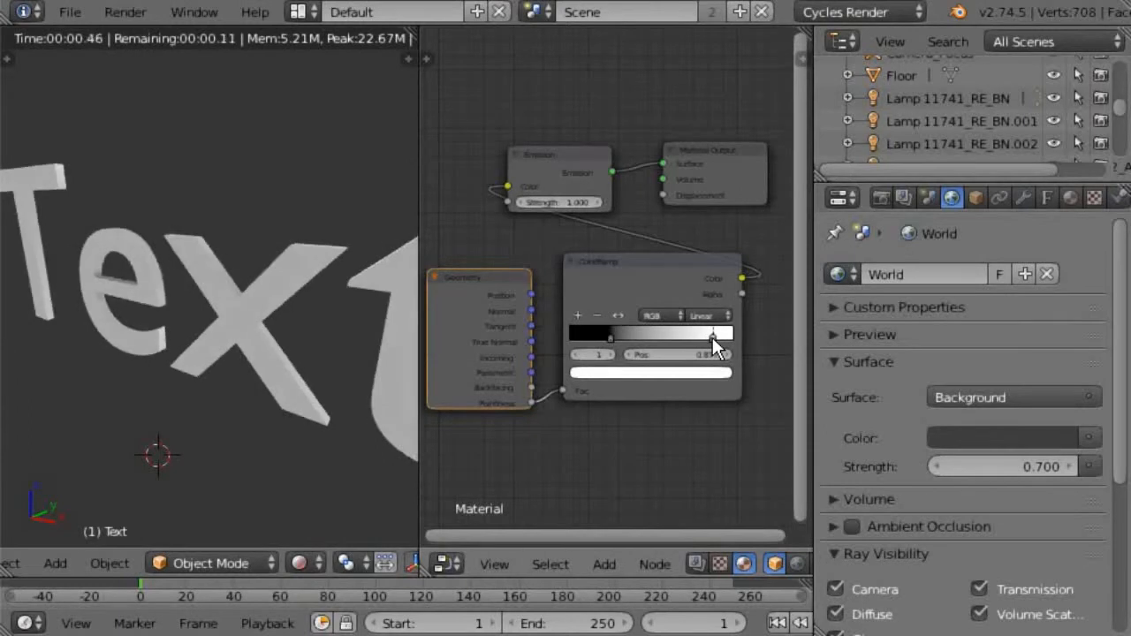
{"action": "left_click", "coordinate": [610, 339]}
{"action": "left_click", "coordinate": [613, 371]}
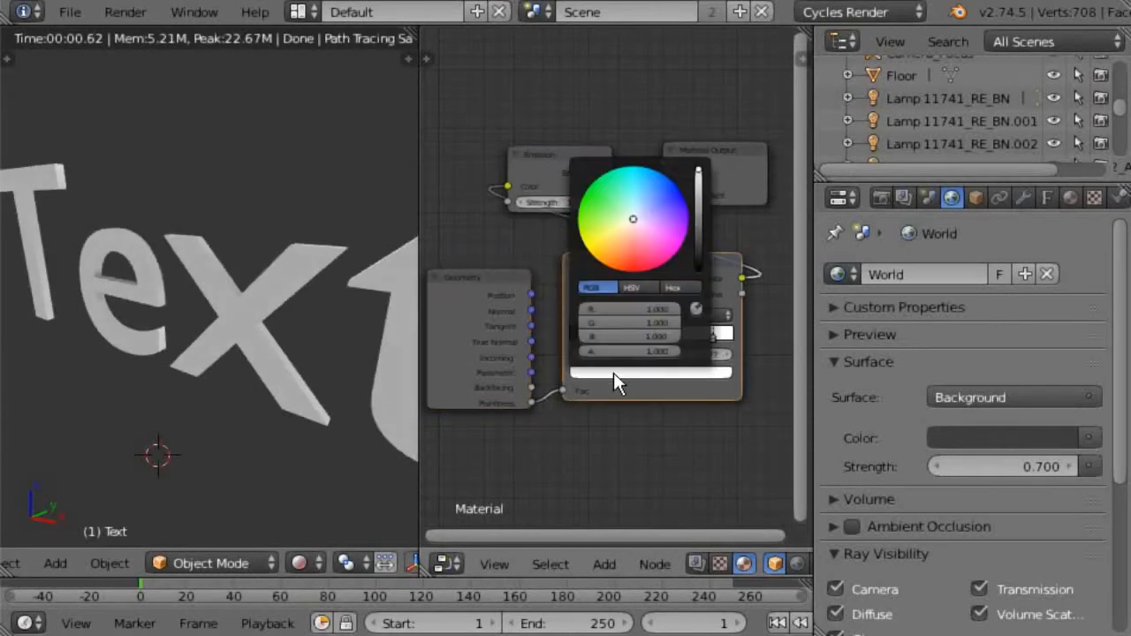
{"action": "left_click", "coordinate": [622, 245]}
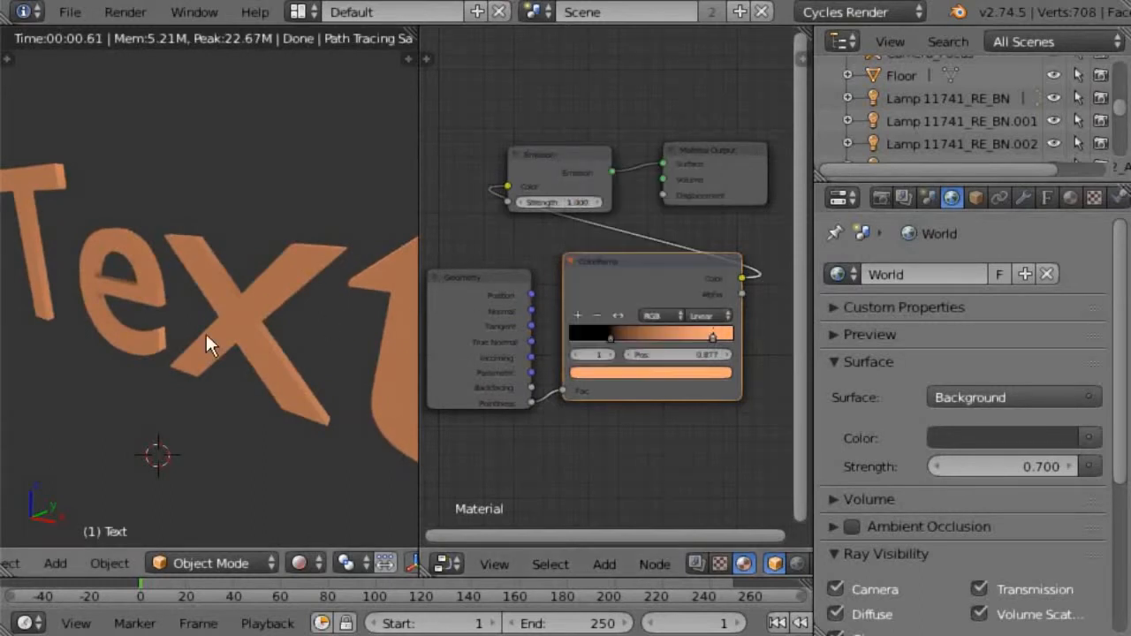
Narrow the ColorRamp gradient by moving the orange stop slightly inward and the black stop to position 0.418.
{"action": "scroll", "coordinate": [146, 322], "scroll_direction": "up", "scroll_amount": 1}
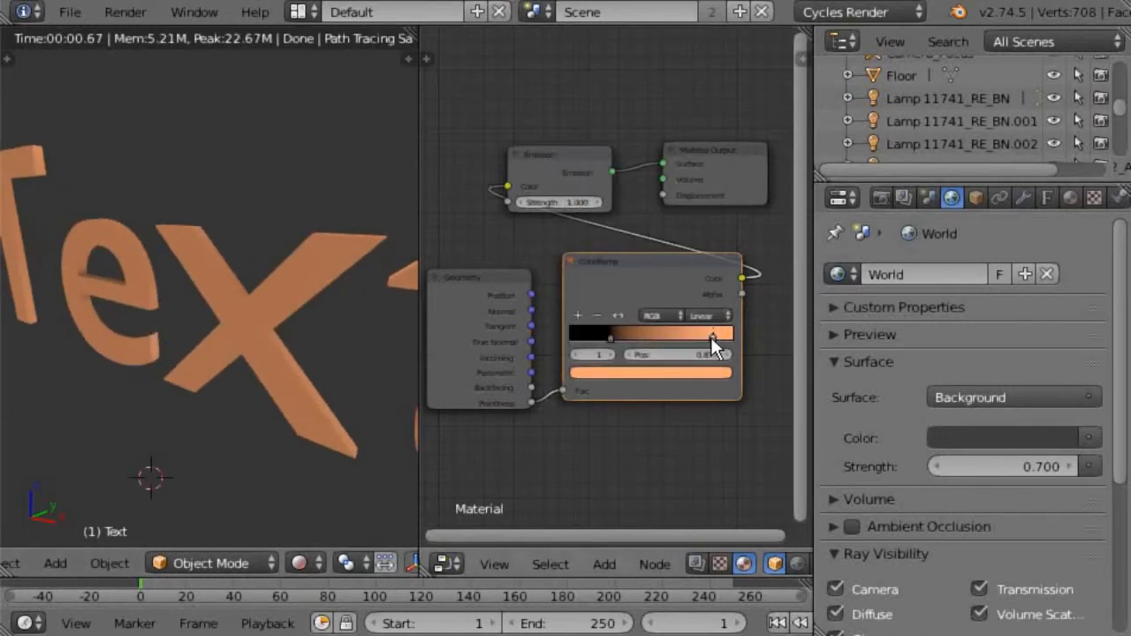
{"action": "mouse_move", "coordinate": [712, 337]}
{"action": "left_mouse_down"}
{"action": "mouse_move", "coordinate": [689, 337]}
{"action": "mouse_move", "coordinate": [705, 336]}
{"action": "left_mouse_up"}
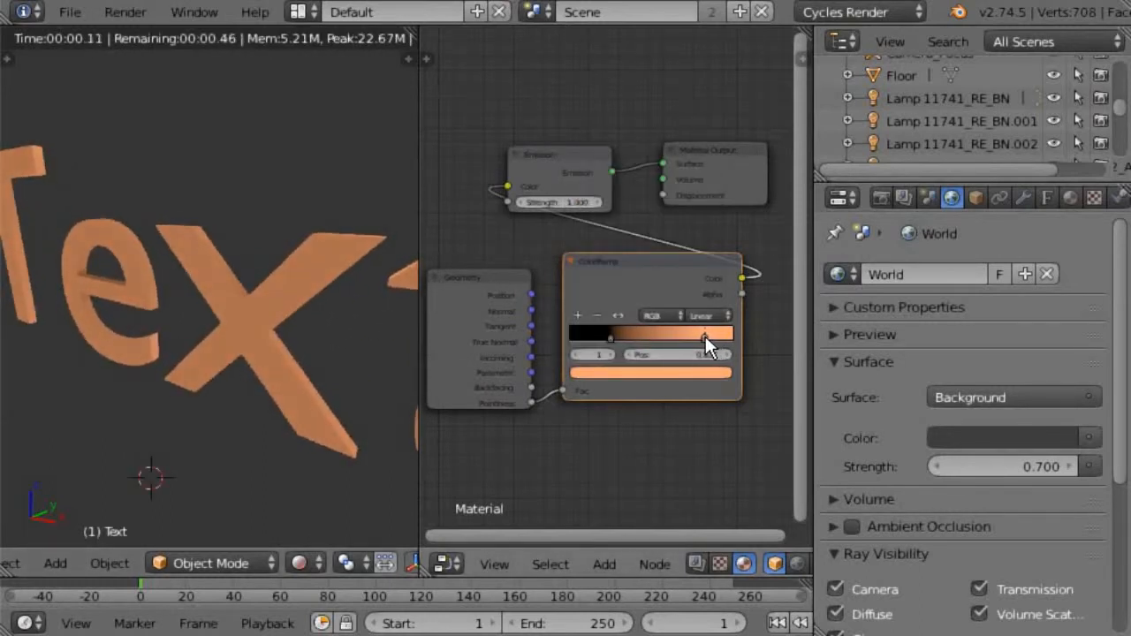
{"action": "left_click_drag", "start_coordinate": [610, 339], "coordinate": [638, 335]}
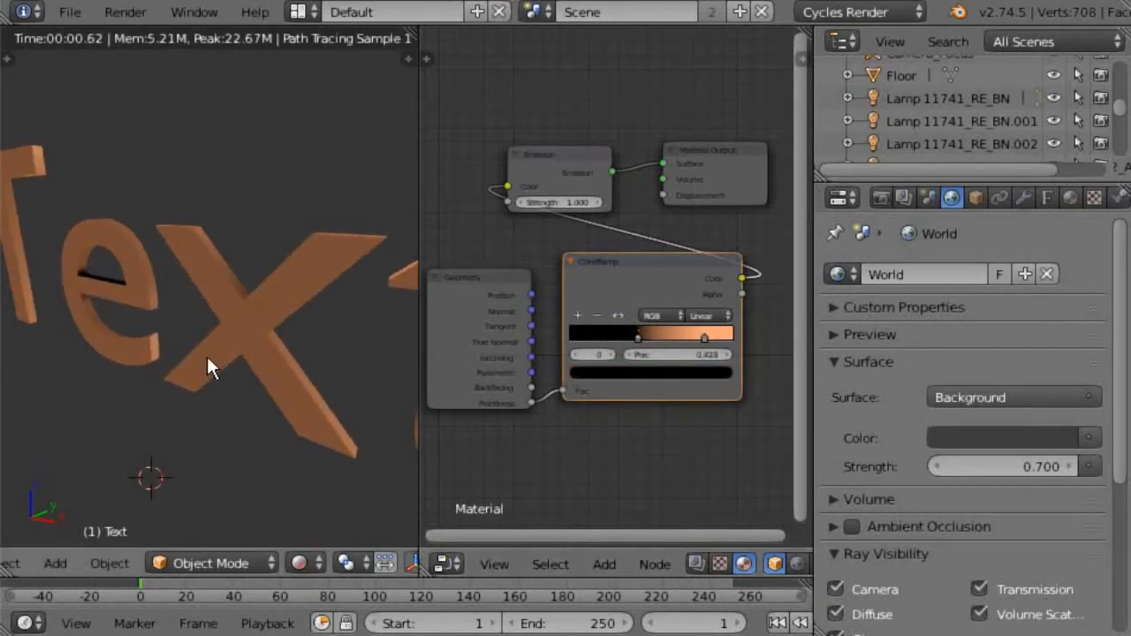
Examine the Pointiness-based shading on the extruded text from the front, sides and back.
{"action": "middle_click_drag", "start_coordinate": [260, 357], "coordinate": [67, 353]}
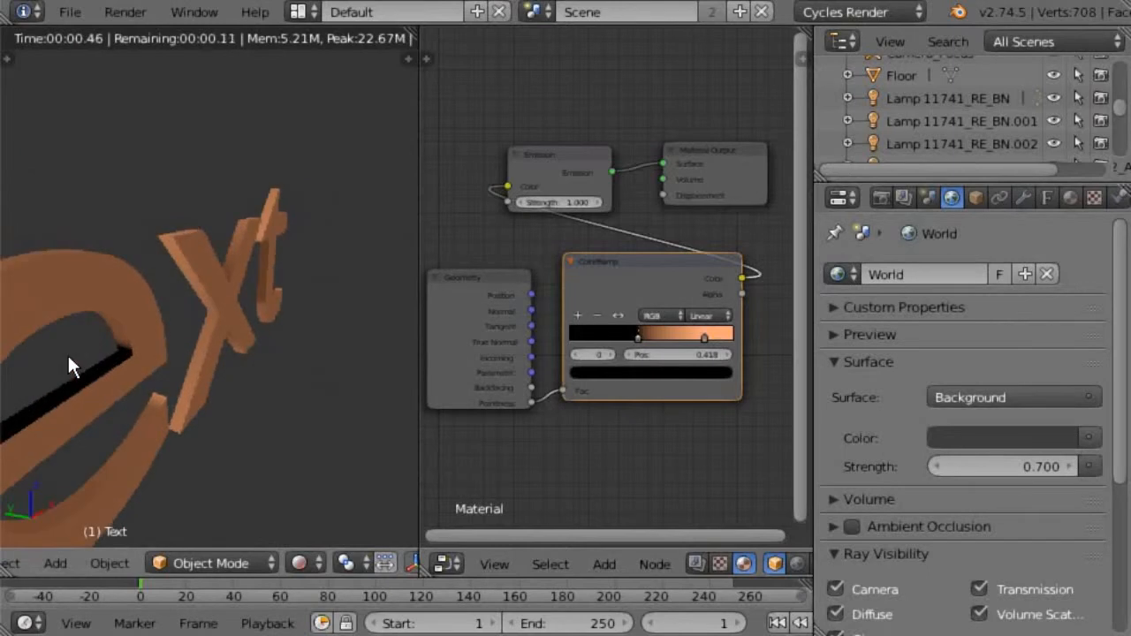
{"action": "middle_click_drag", "start_coordinate": [310, 285], "coordinate": [44, 263]}
{"action": "middle_click_drag", "start_coordinate": [169, 283], "coordinate": [213, 349]}
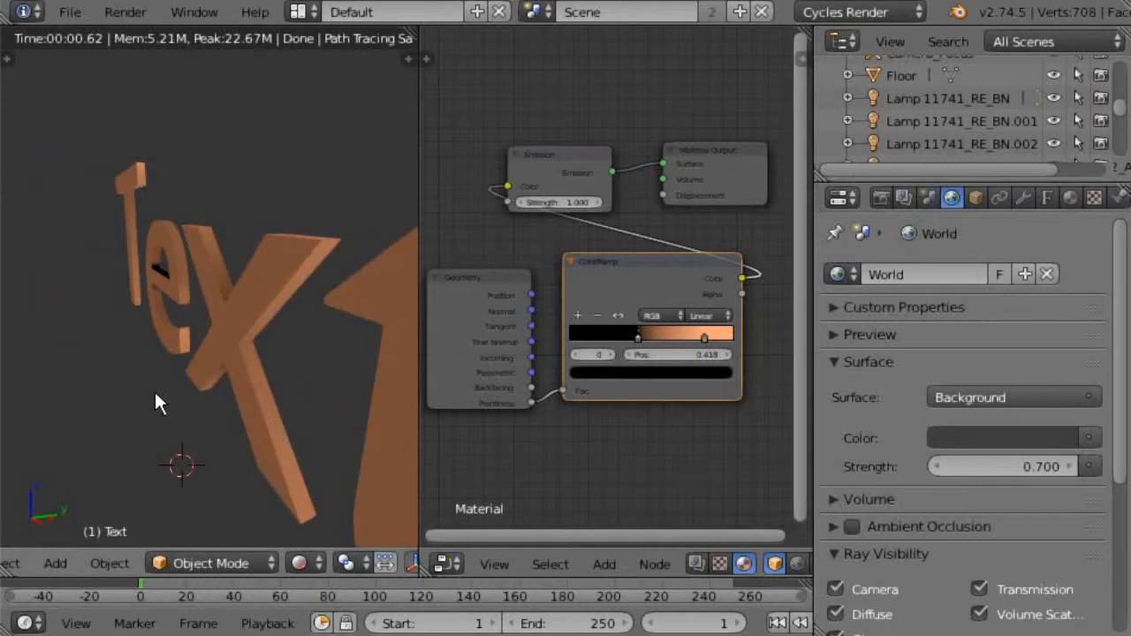
{"action": "middle_click_drag", "start_coordinate": [156, 395], "coordinate": [26, 331]}
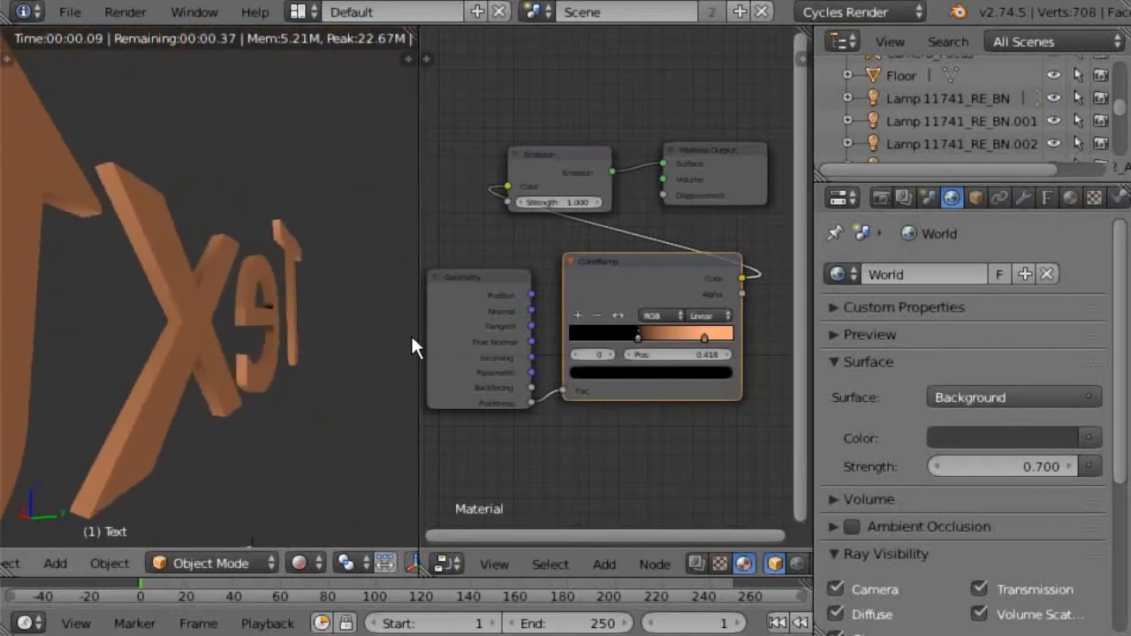
{"action": "middle_click_drag", "start_coordinate": [413, 344], "coordinate": [386, 356]}
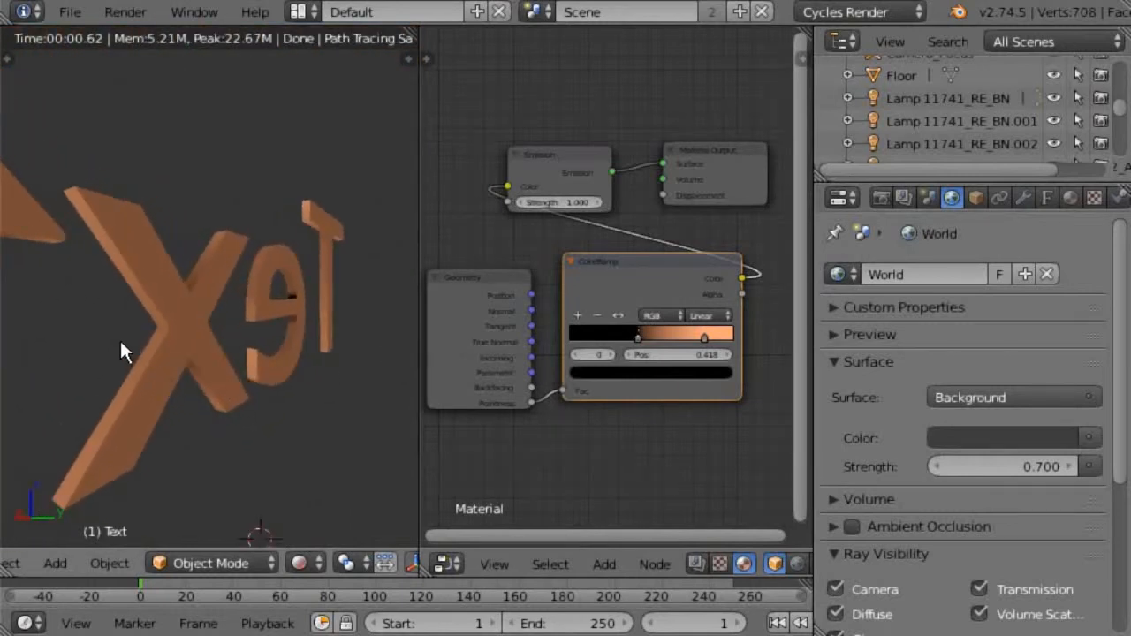
{"action": "middle_click_drag", "start_coordinate": [122, 352], "coordinate": [245, 324]}
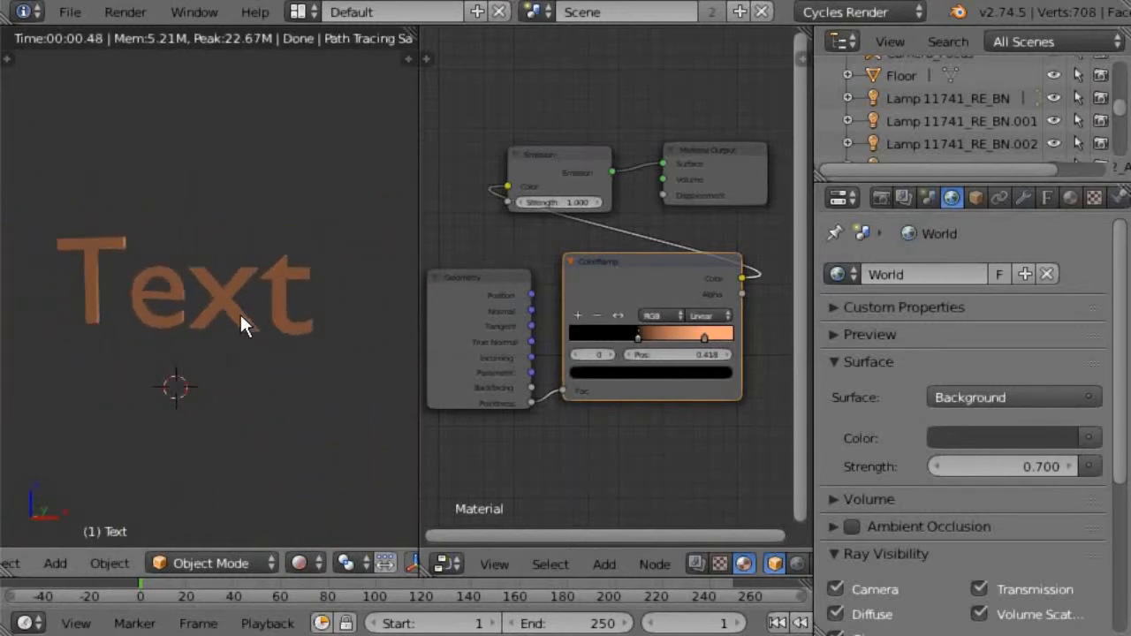
Show the viewport in Material shading from the camera, and raise the text along Z to centre it in the frame.
{"action": "left_click", "coordinate": [297, 560]}
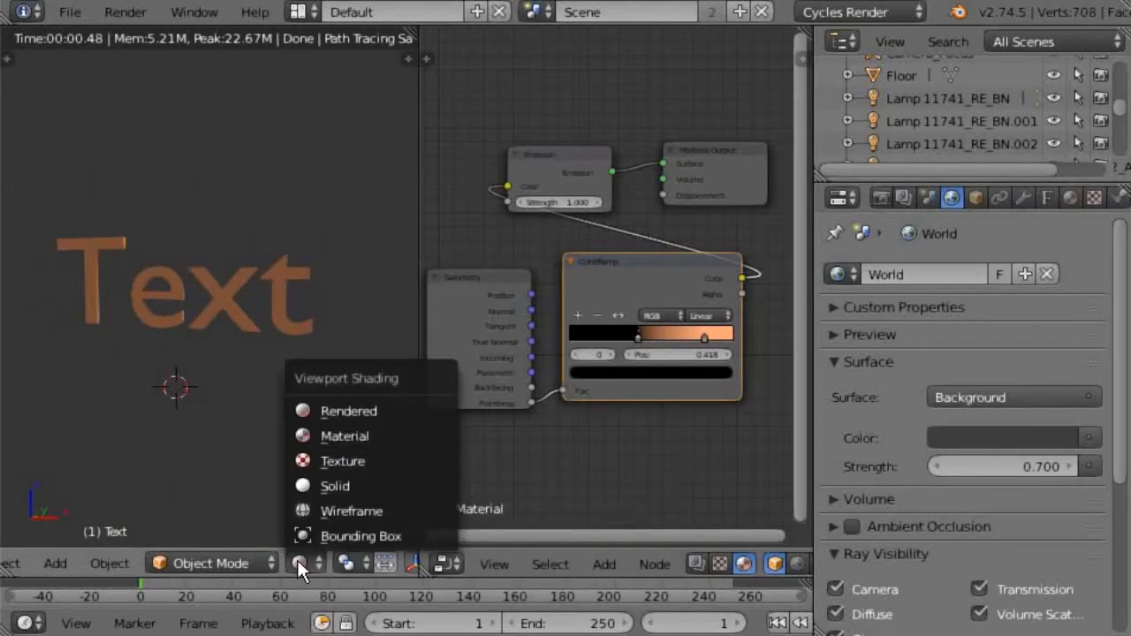
{"action": "left_click", "coordinate": [324, 434]}
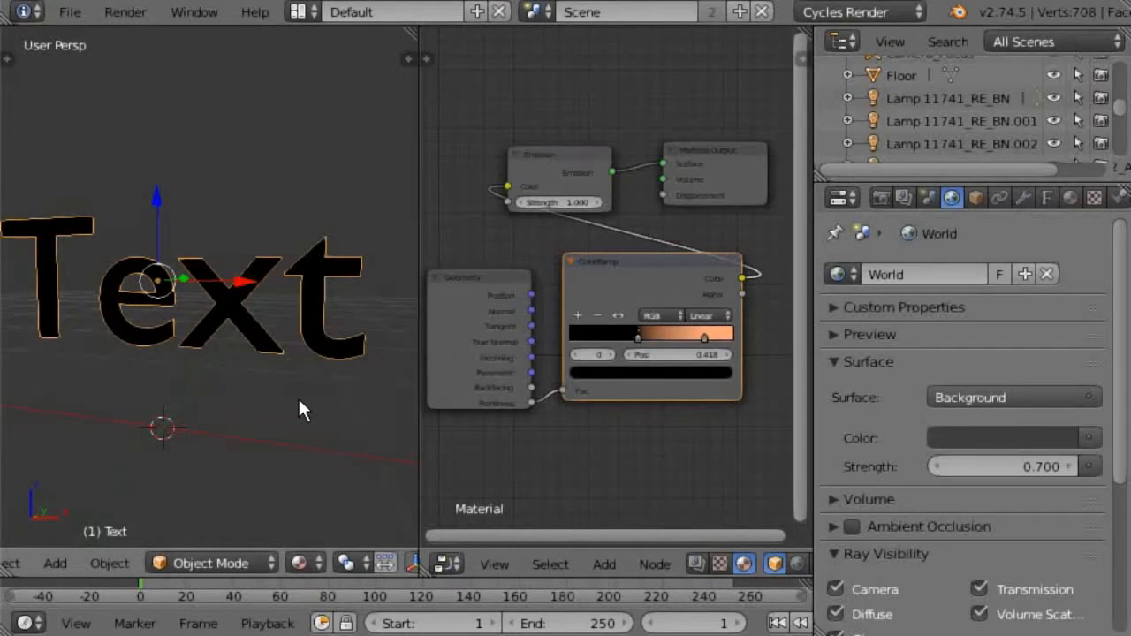
{"action": "key", "text": "KP_0"}
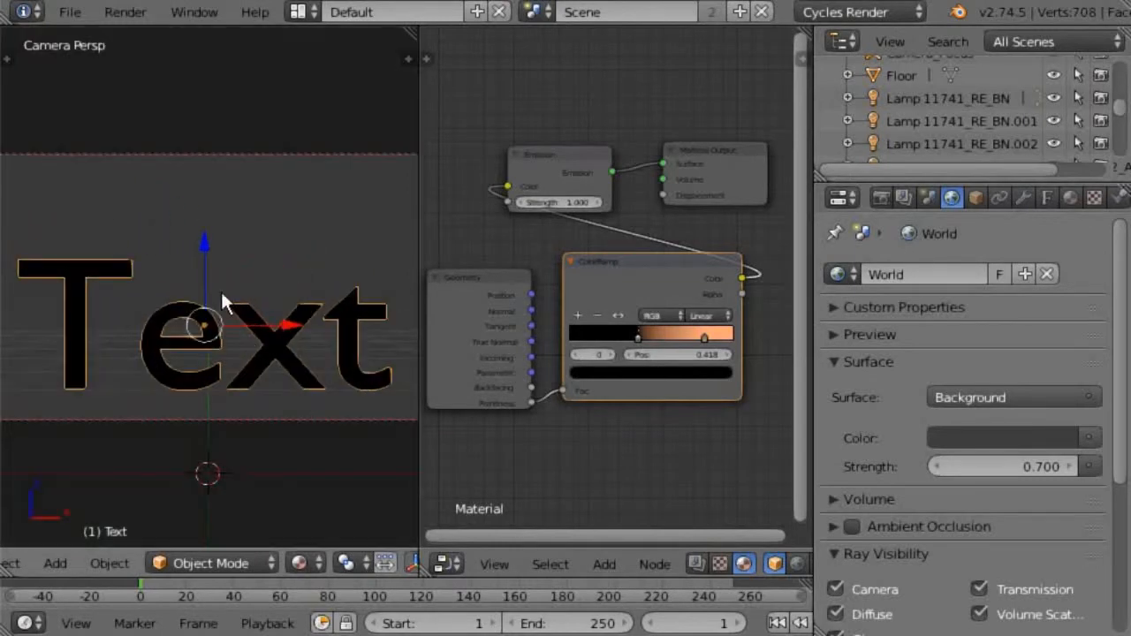
{"action": "left_click_drag", "start_coordinate": [213, 241], "coordinate": [202, 196]}
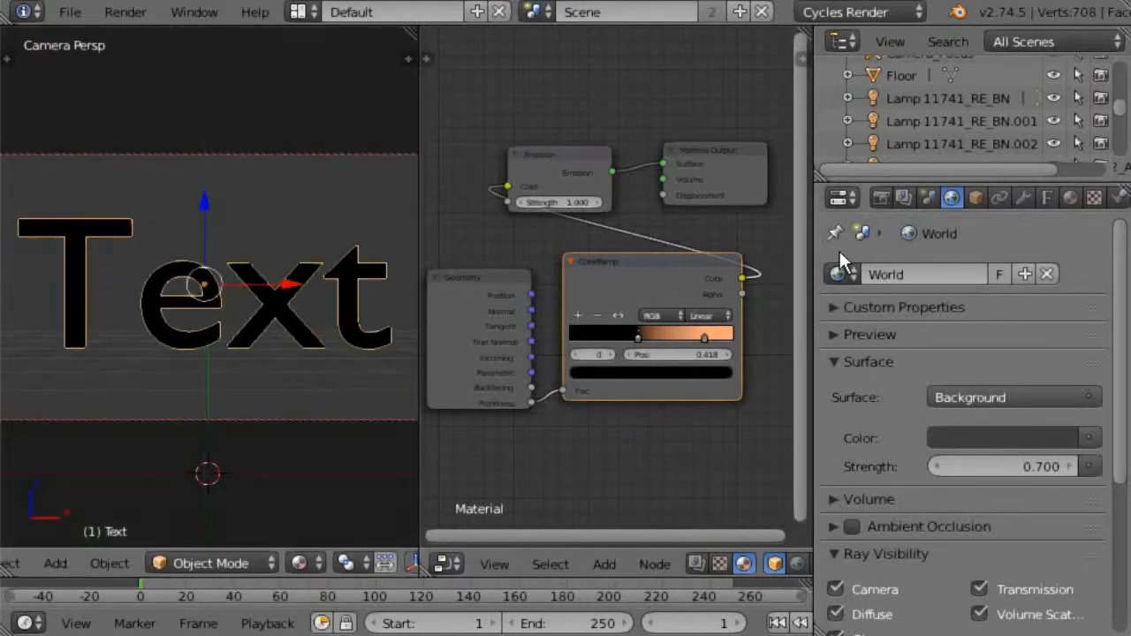
Set the render samples to 20 in the scene's sampling settings.
{"action": "left_click", "coordinate": [882, 196]}
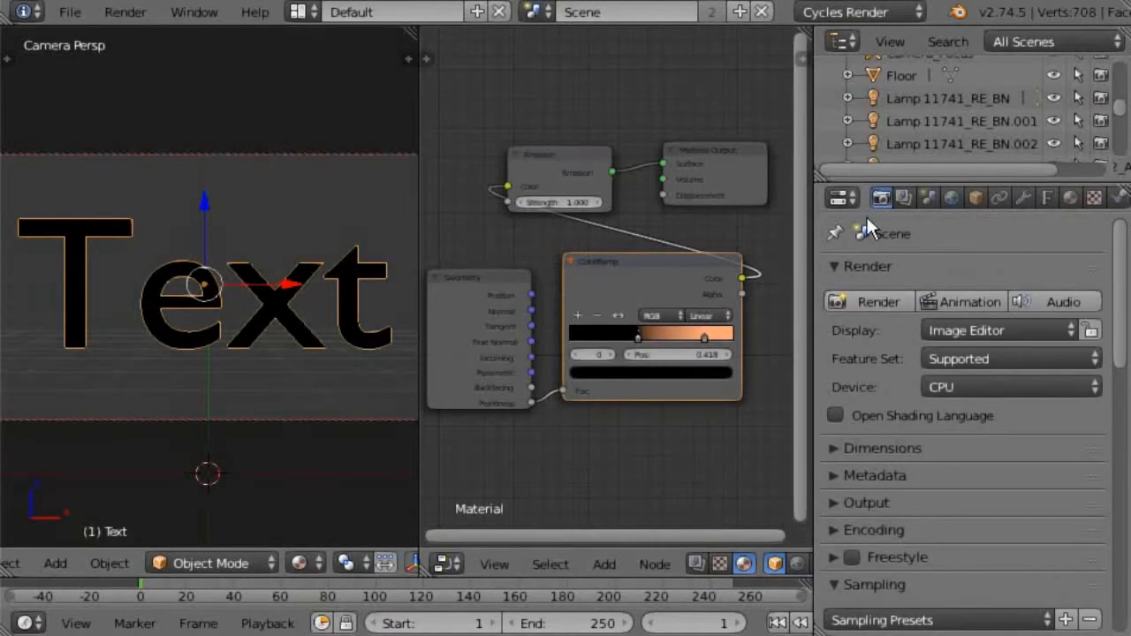
{"action": "scroll", "coordinate": [891, 453], "scroll_direction": "down", "scroll_amount": 3}
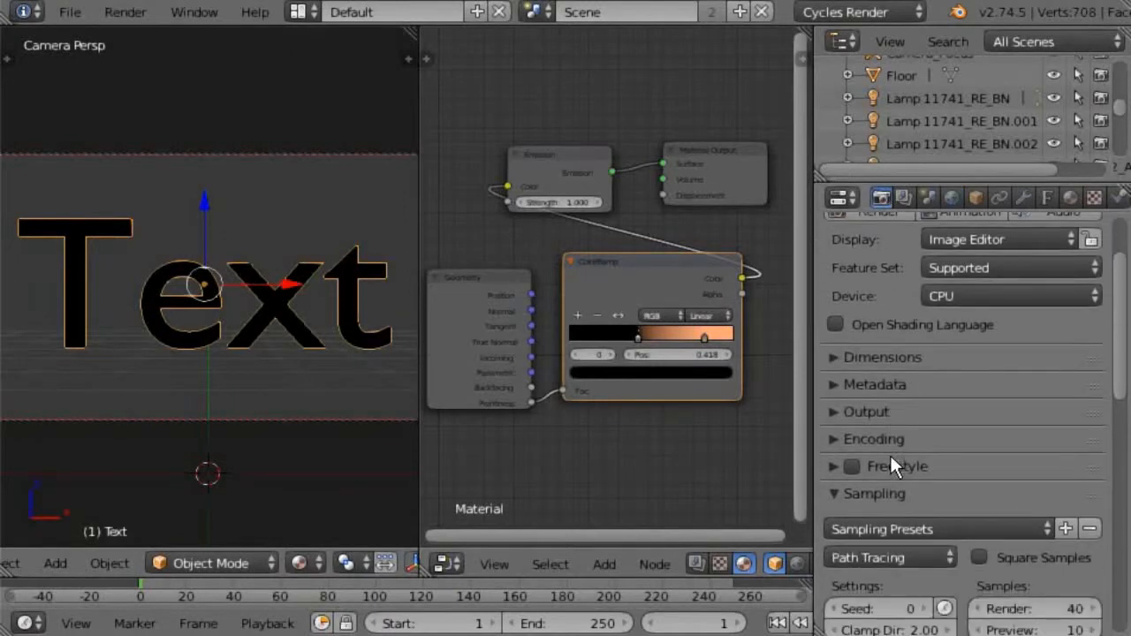
{"action": "left_click", "coordinate": [1027, 610]}
{"action": "type", "text": "20"}
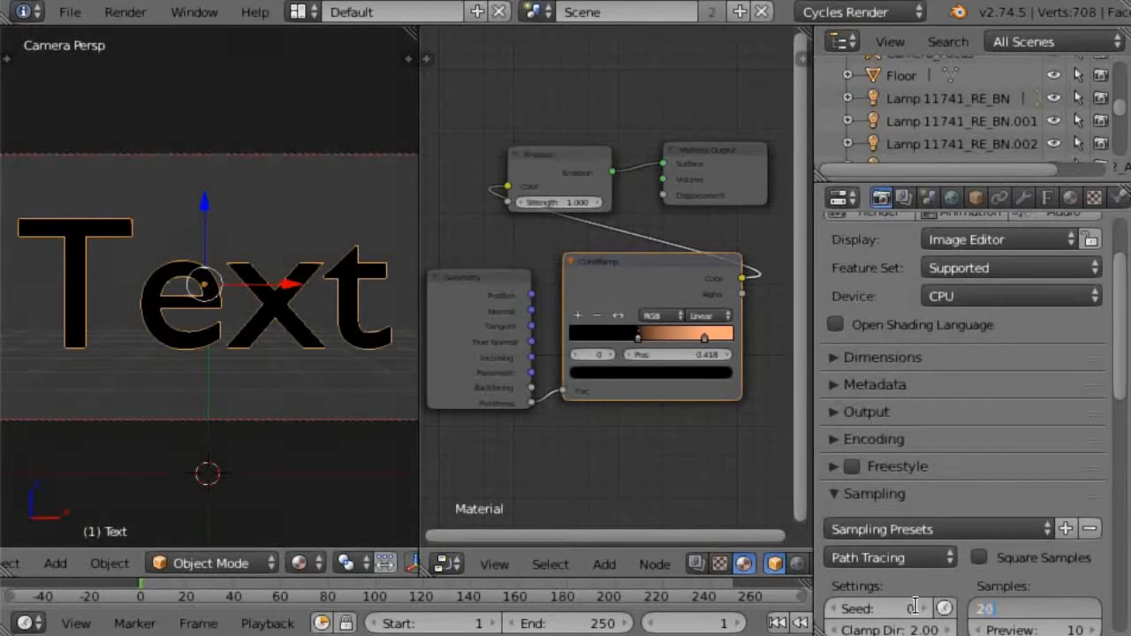
{"action": "key", "text": "Return"}
Apply the HDTV 720p preset to the render dimensions.
{"action": "scroll", "coordinate": [920, 614], "scroll_direction": "up", "scroll_amount": 3}
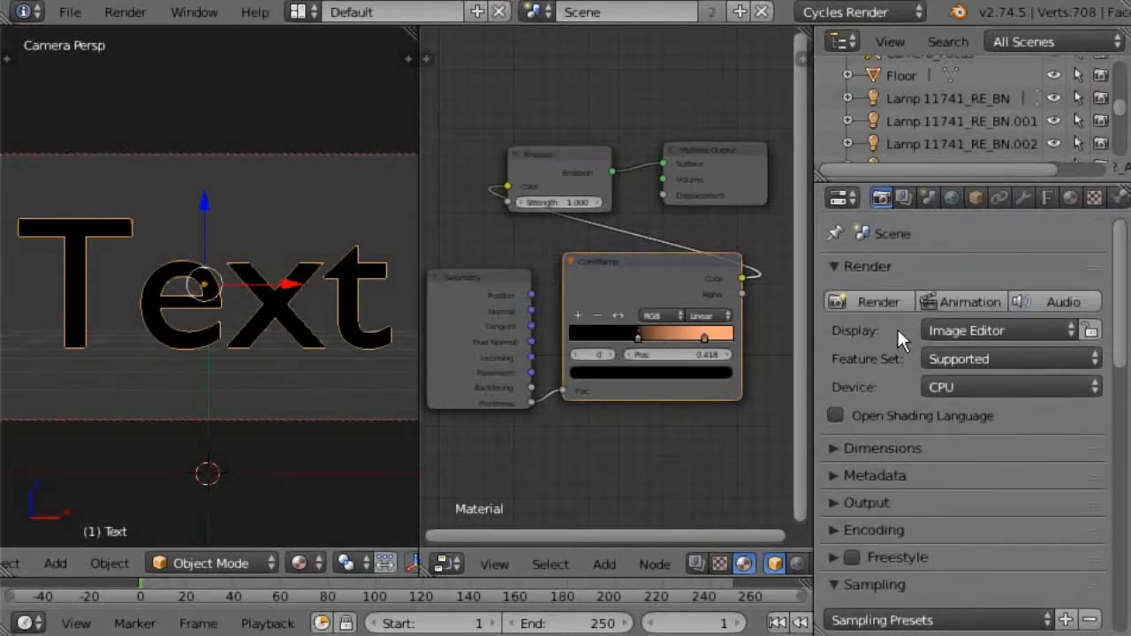
{"action": "left_click", "coordinate": [832, 450]}
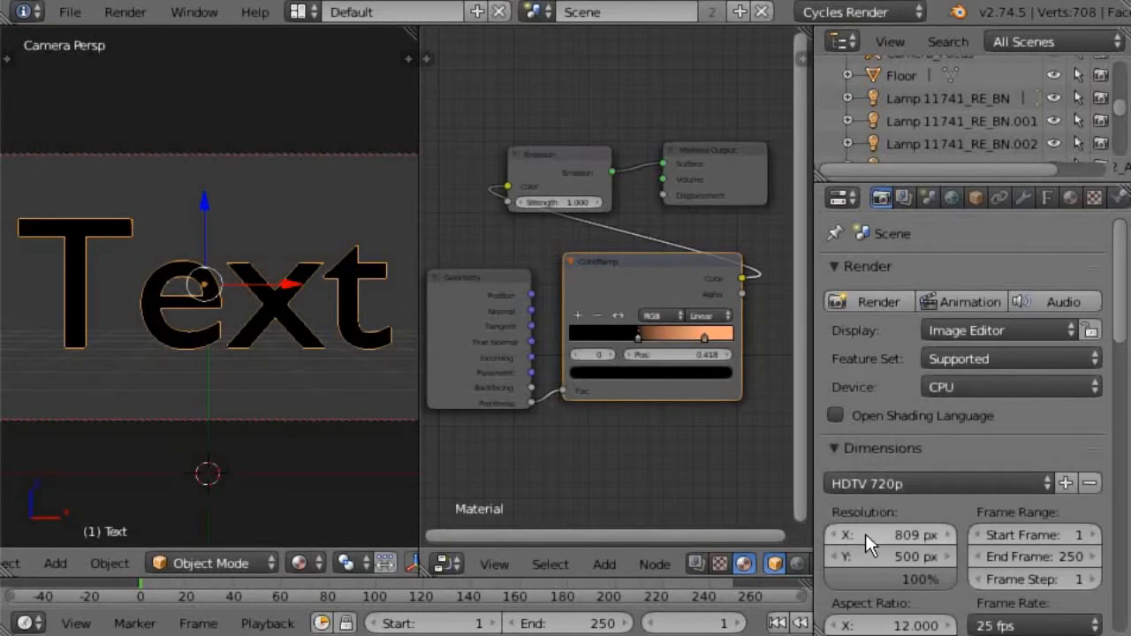
{"action": "left_click", "coordinate": [898, 484]}
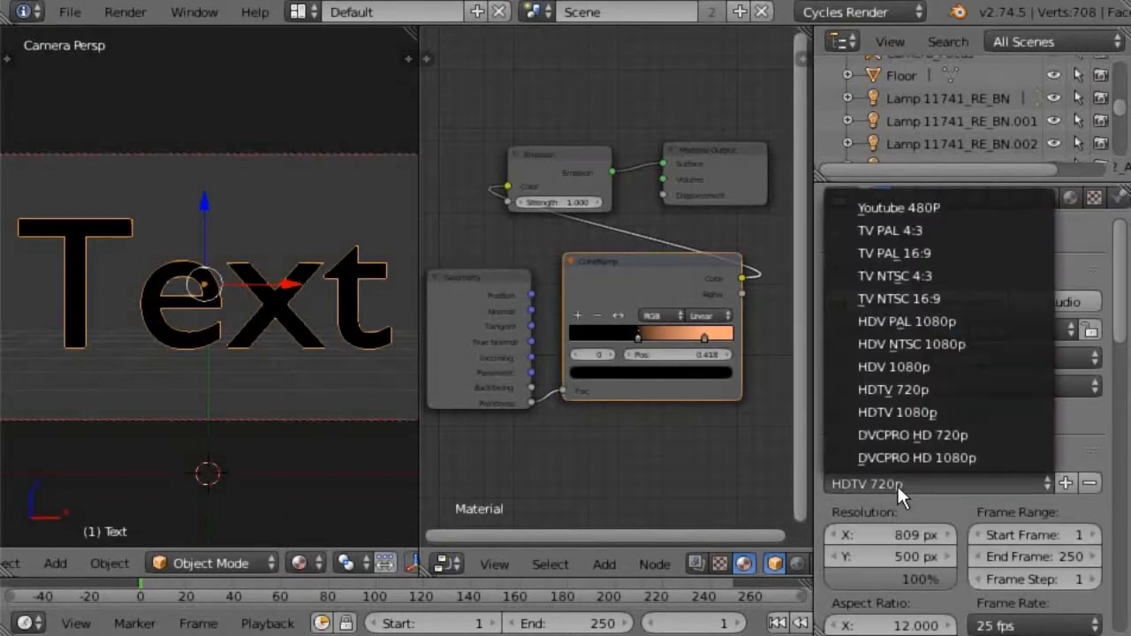
{"action": "left_click", "coordinate": [909, 389]}
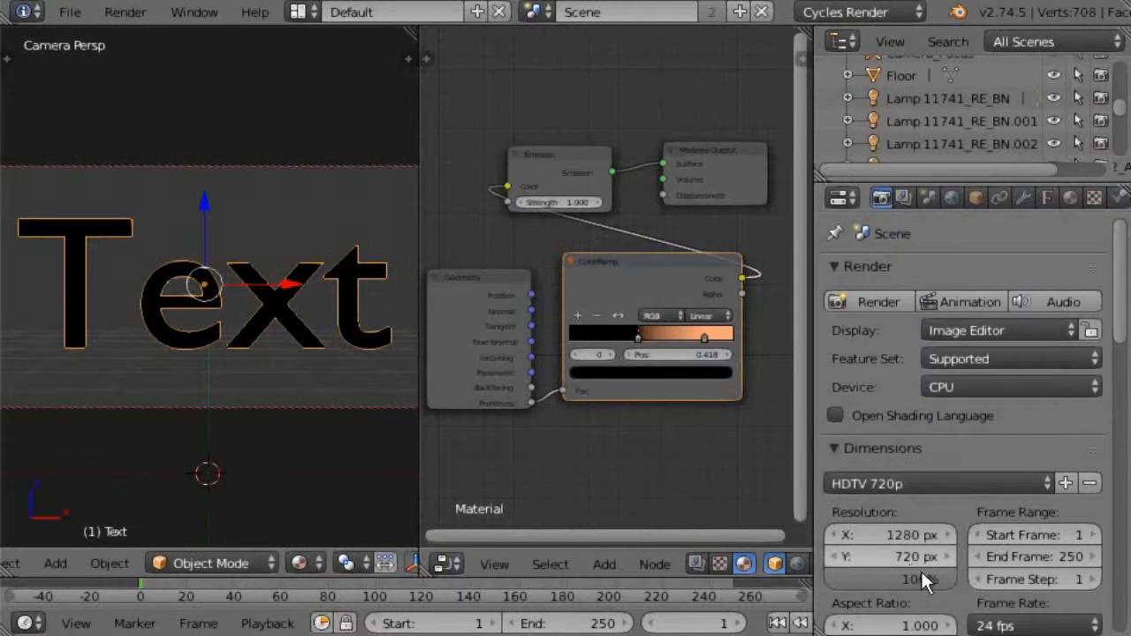
Render the image, hide the scopes beside it, and widen the image area to show more of the result.
{"action": "left_click", "coordinate": [876, 296]}
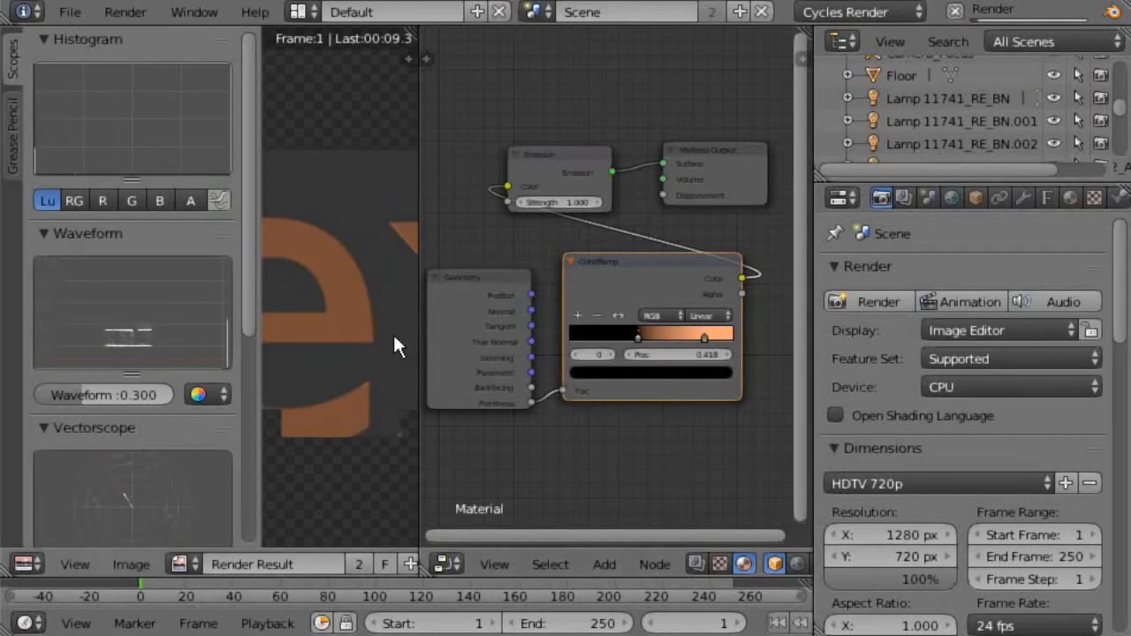
{"action": "key", "text": "t"}
{"action": "left_click_drag", "start_coordinate": [419, 336], "coordinate": [654, 335]}
{"action": "scroll", "coordinate": [478, 311], "scroll_direction": "down", "scroll_amount": 1}
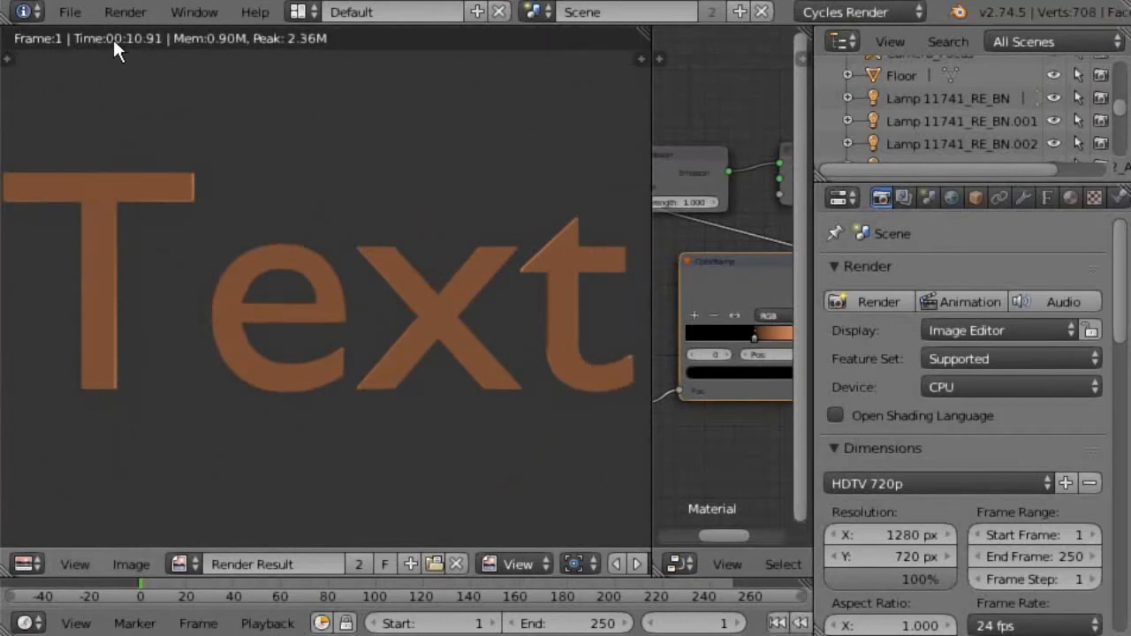
Examine the Pointiness shading on the letters in the rendered image at several zoom levels.
{"action": "scroll", "coordinate": [306, 265], "scroll_direction": "down", "scroll_amount": 2}
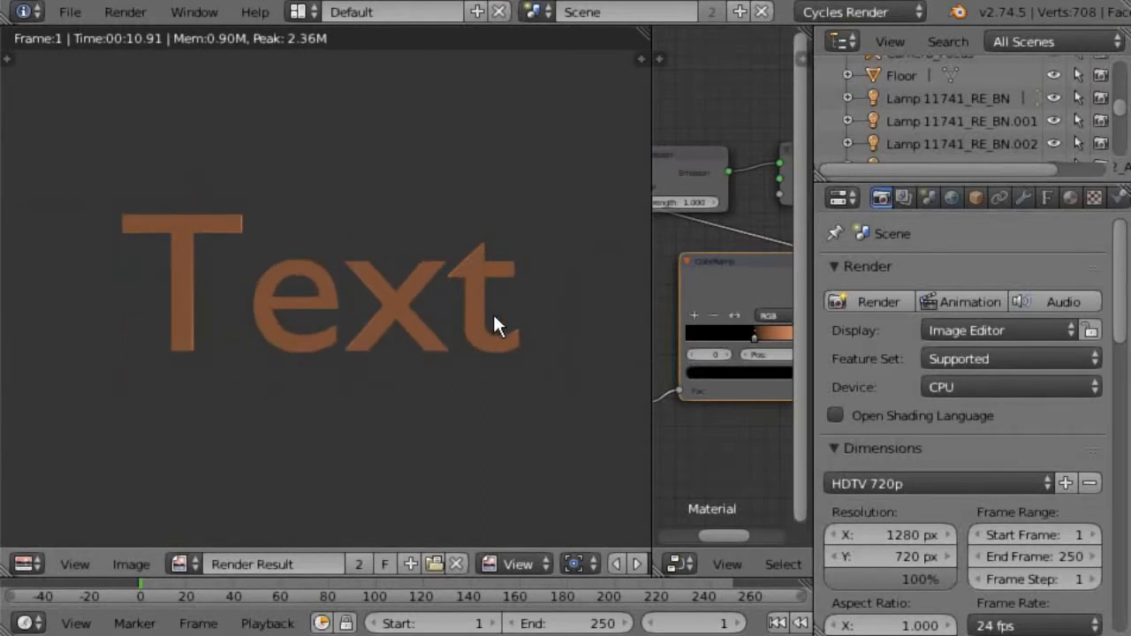
{"action": "mouse_move", "coordinate": [512, 336]}
{"action": "middle_mouse_down"}
{"action": "mouse_move", "coordinate": [442, 330]}
{"action": "mouse_move", "coordinate": [514, 320]}
{"action": "middle_mouse_up"}
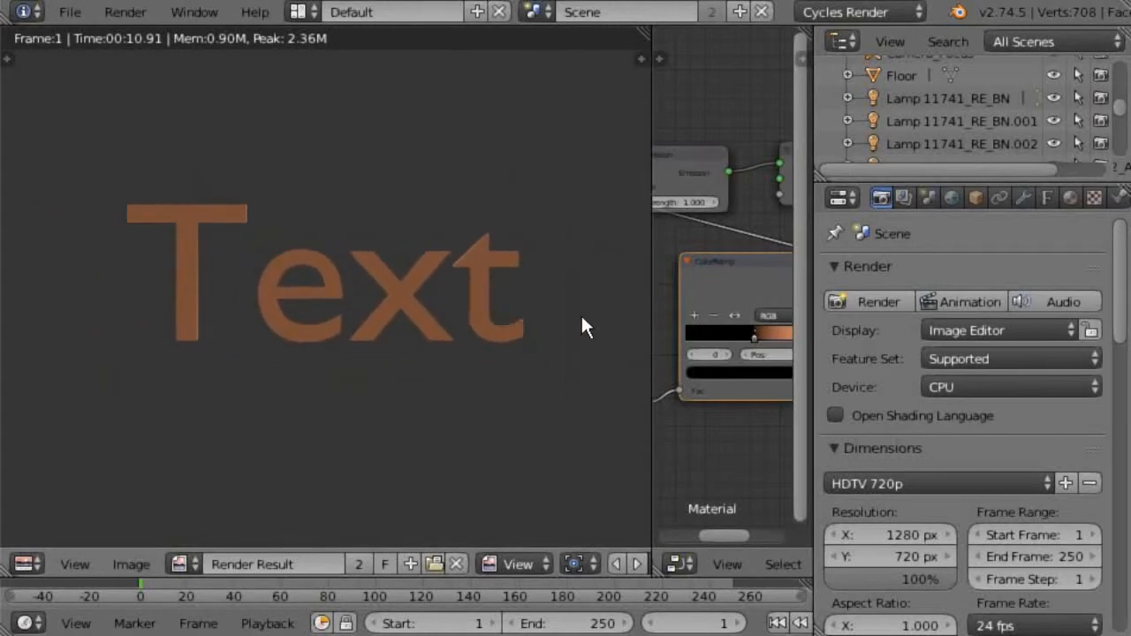
{"action": "middle_click_drag", "start_coordinate": [583, 320], "coordinate": [464, 344]}
{"action": "scroll", "coordinate": [465, 346], "scroll_direction": "up", "scroll_amount": 2}
{"action": "scroll", "coordinate": [468, 340], "scroll_direction": "down", "scroll_amount": 5}
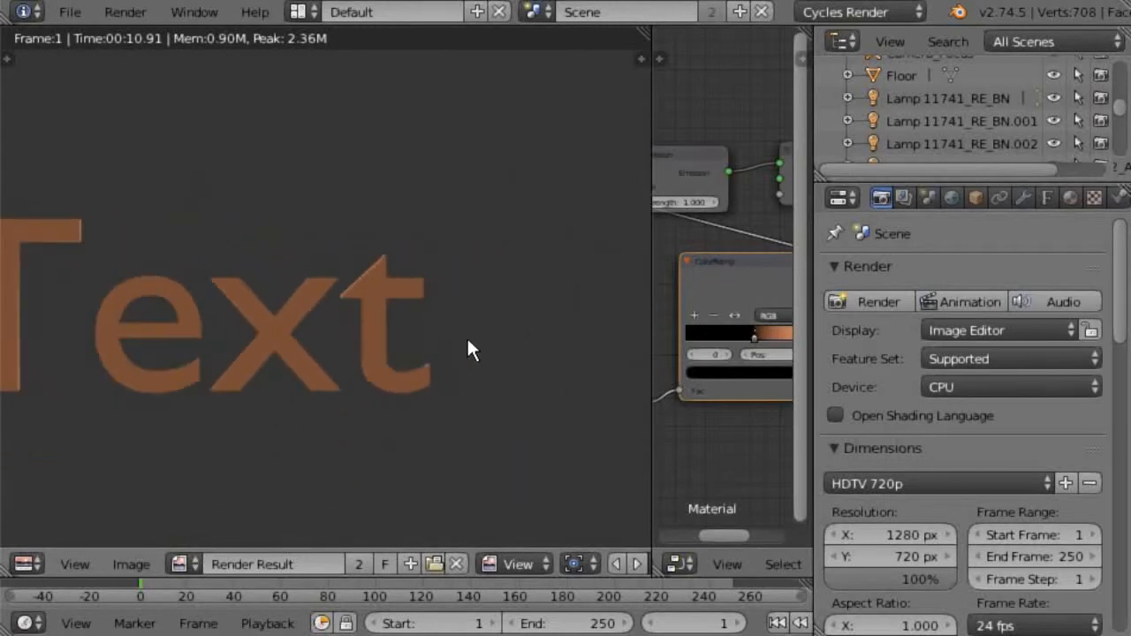
{"action": "scroll", "coordinate": [467, 348], "scroll_direction": "up", "scroll_amount": 5}
{"action": "scroll", "coordinate": [468, 349], "scroll_direction": "down", "scroll_amount": 2}
{"action": "scroll", "coordinate": [354, 371], "scroll_direction": "down", "scroll_amount": 2}
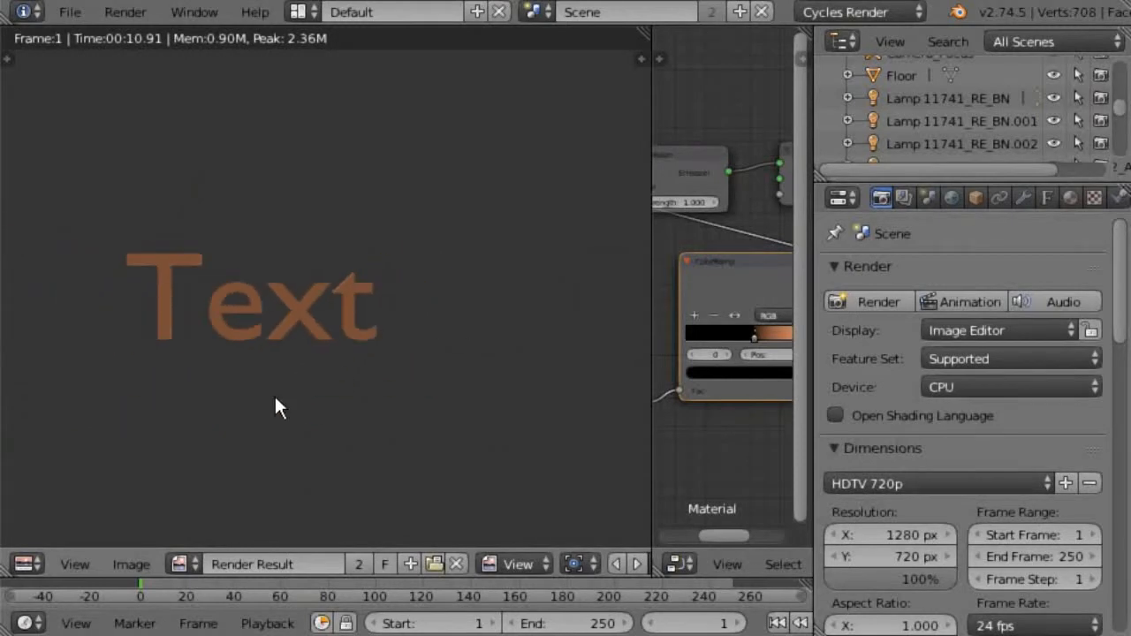
Switch the render result area back to the 3D viewport and choose Material shading for it.
{"action": "left_click", "coordinate": [33, 553]}
{"action": "left_click", "coordinate": [37, 536]}
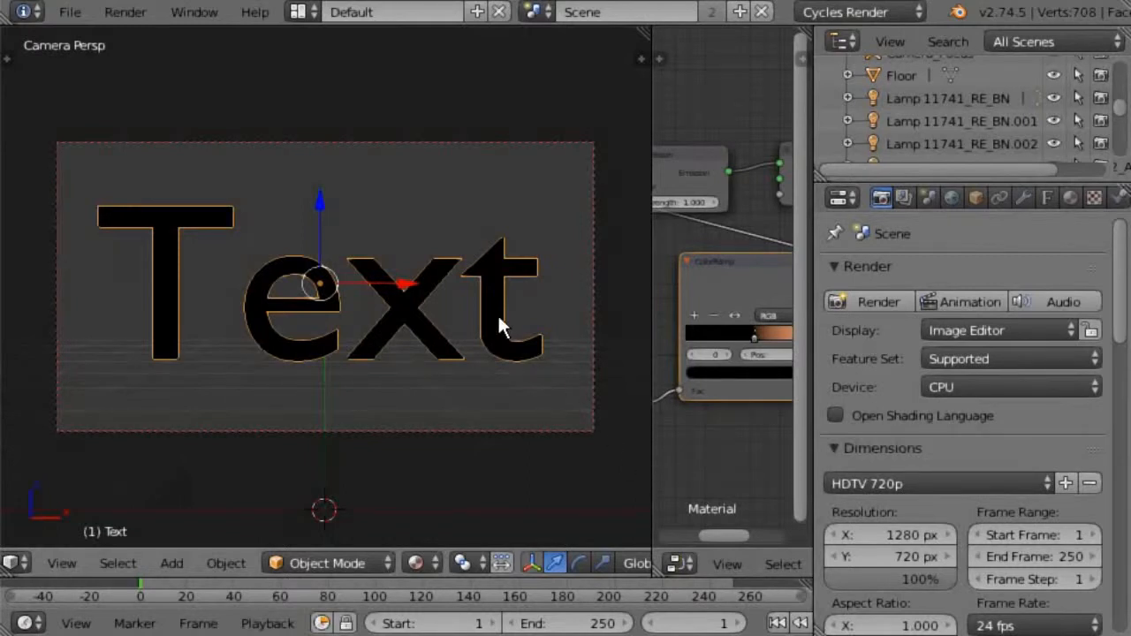
{"action": "left_click", "coordinate": [416, 557]}
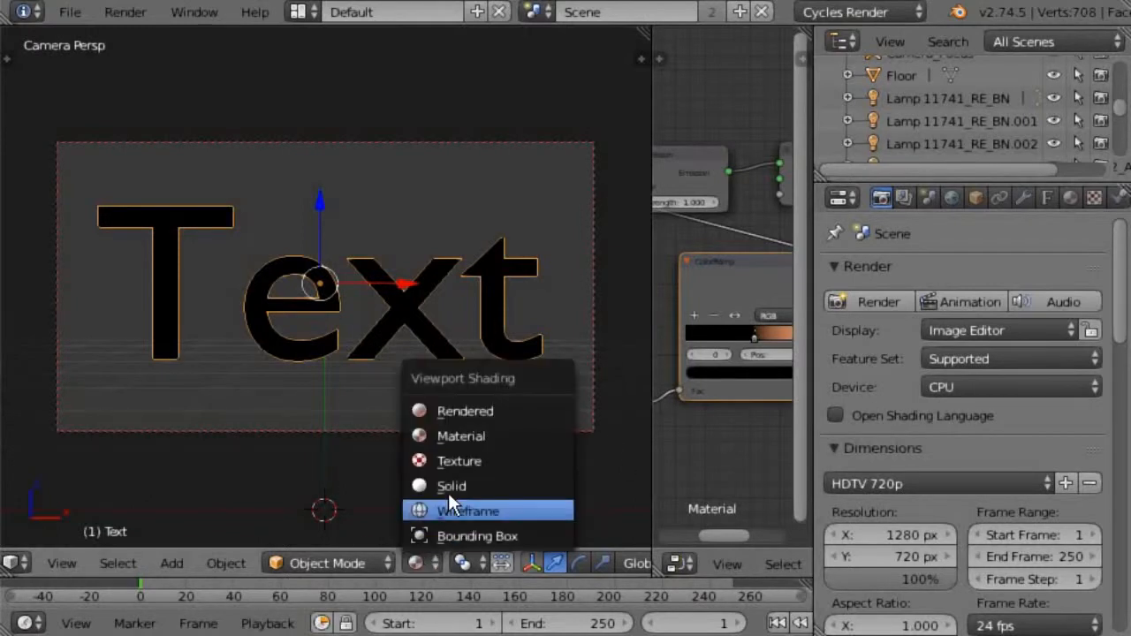
{"action": "left_click", "coordinate": [443, 436]}
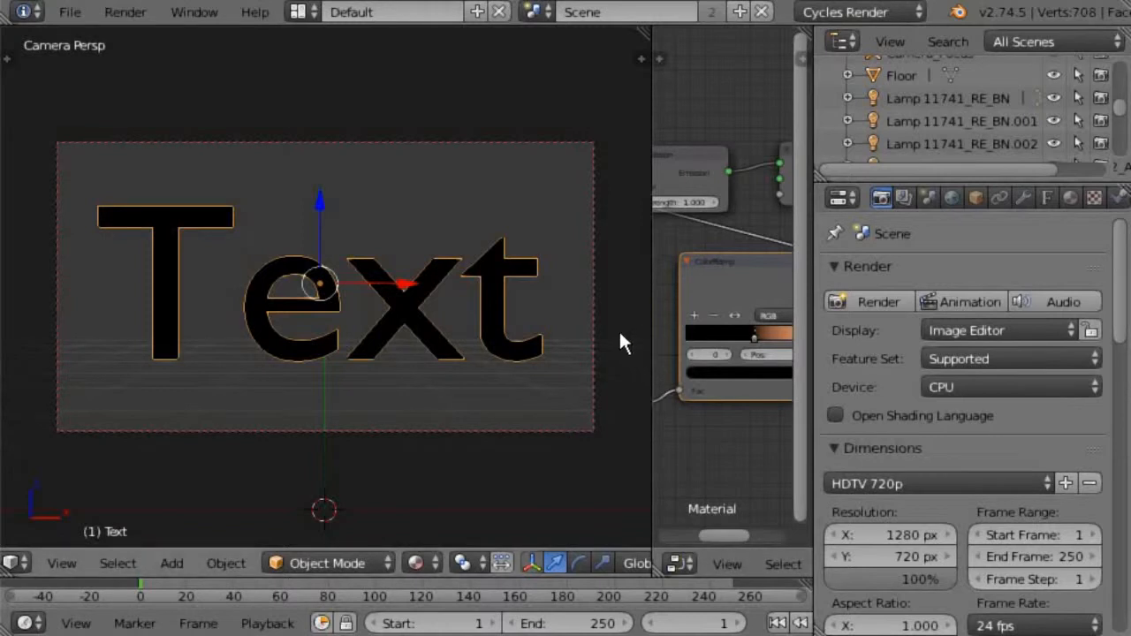
{"action": "left_click", "coordinate": [418, 567]}
{"action": "left_click", "coordinate": [440, 436]}
{"action": "left_click", "coordinate": [417, 566]}
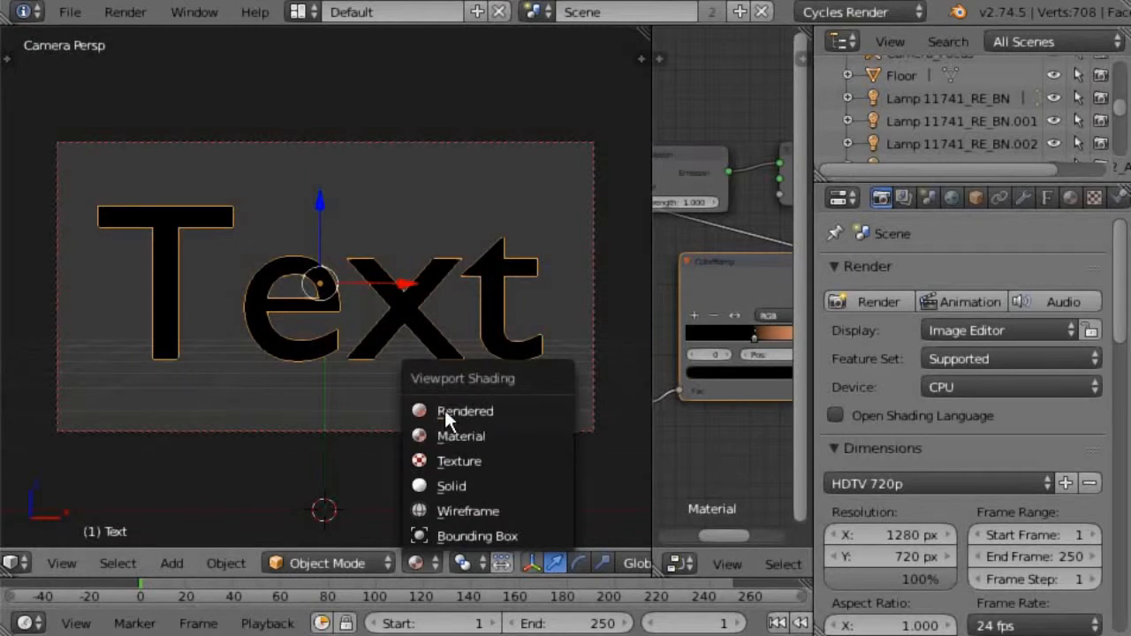
{"action": "left_click", "coordinate": [440, 434]}
Leave the camera view and lower the text along the Z axis, closer to the 3D cursor.
{"action": "mouse_move", "coordinate": [474, 381]}
{"action": "middle_mouse_down"}
{"action": "mouse_move", "coordinate": [340, 448]}
{"action": "mouse_move", "coordinate": [343, 401]}
{"action": "middle_mouse_up"}
{"action": "left_click_drag", "start_coordinate": [323, 202], "coordinate": [326, 248]}
{"action": "middle_click_drag", "start_coordinate": [403, 430], "coordinate": [347, 481]}
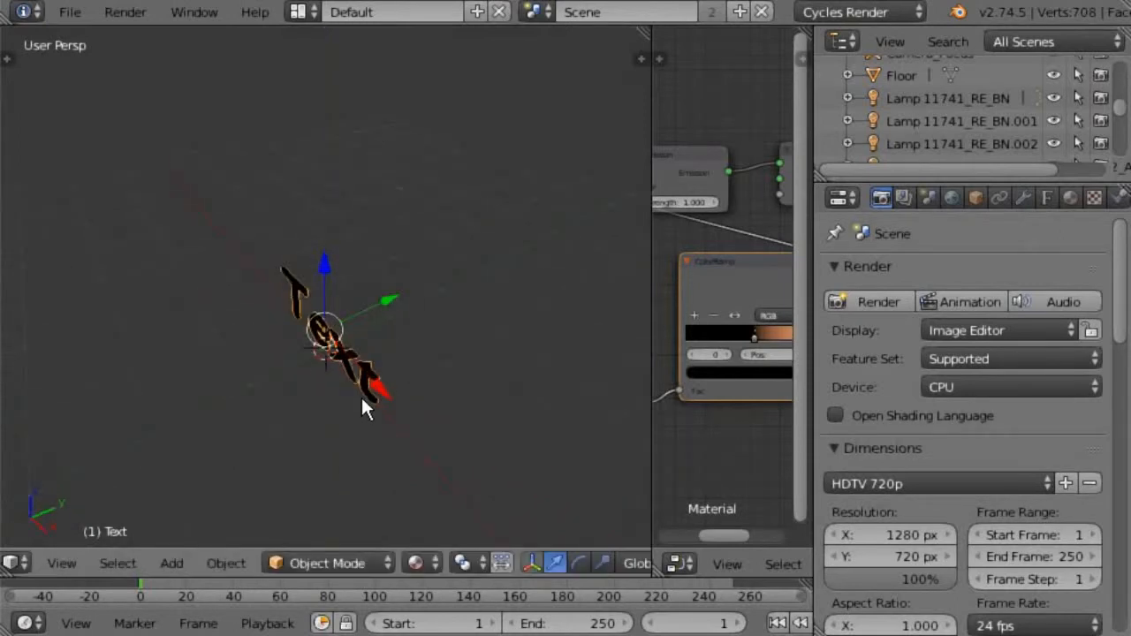
{"action": "middle_click_drag", "start_coordinate": [361, 395], "coordinate": [336, 455]}
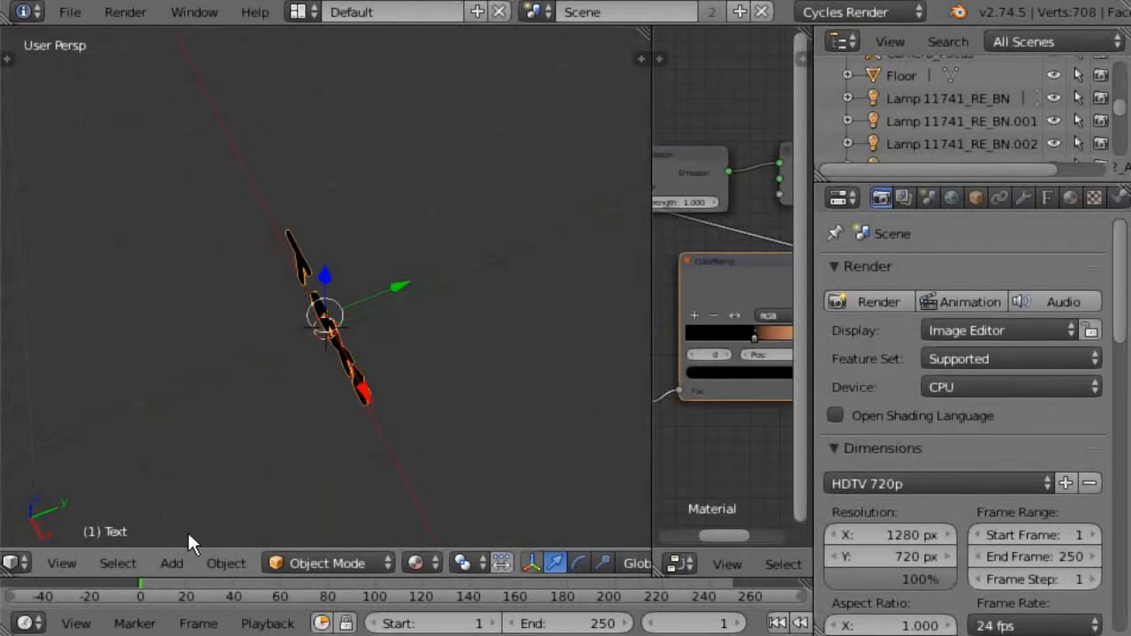
Add a sphere-shaped Empty at the 3D cursor and scale it down well below the text's size.
{"action": "left_click", "coordinate": [174, 561]}
{"action": "mouse_move", "coordinate": [237, 360]}
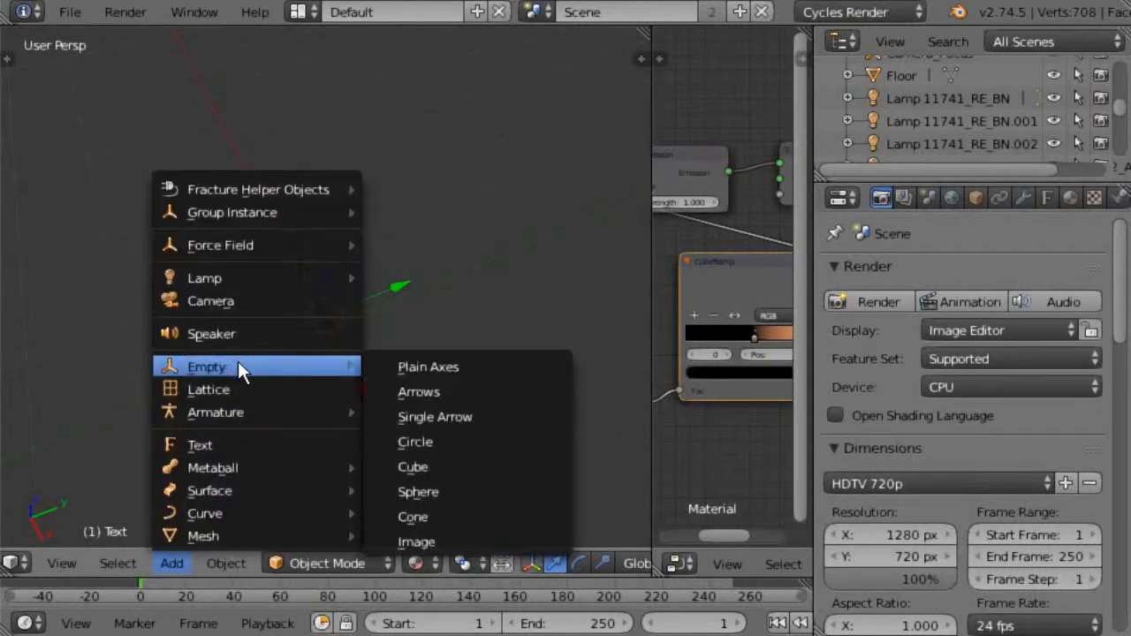
{"action": "left_click", "coordinate": [419, 490]}
{"action": "key", "text": "s"}
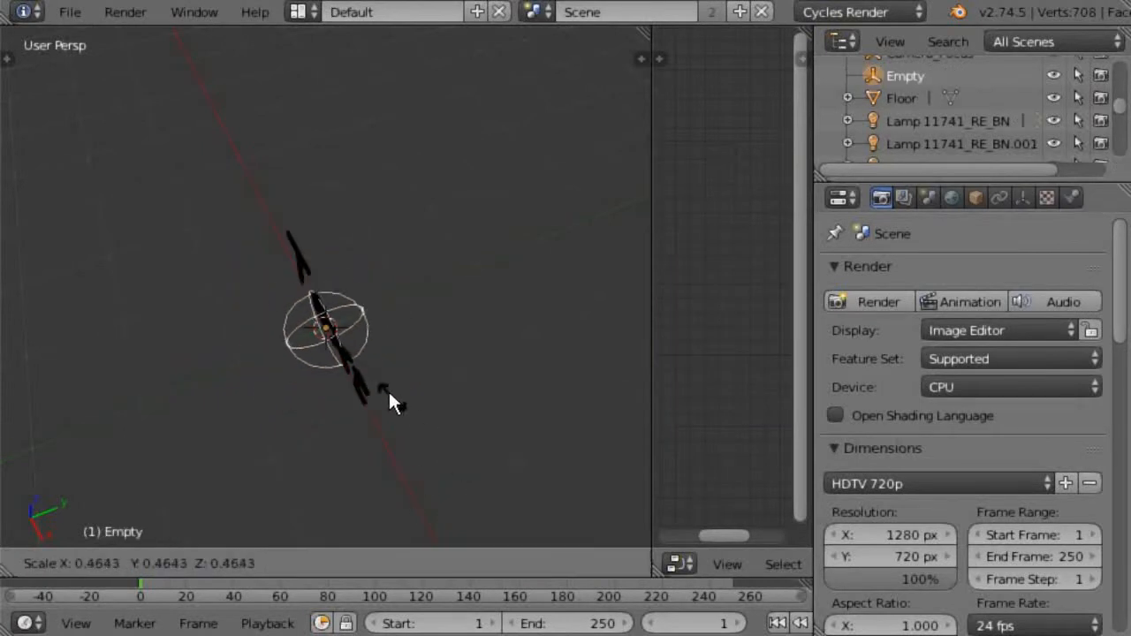
{"action": "left_click", "coordinate": [350, 357]}
Move the Empty along the Y axis to a spot well behind the text.
{"action": "left_click_drag", "start_coordinate": [382, 311], "coordinate": [409, 292]}
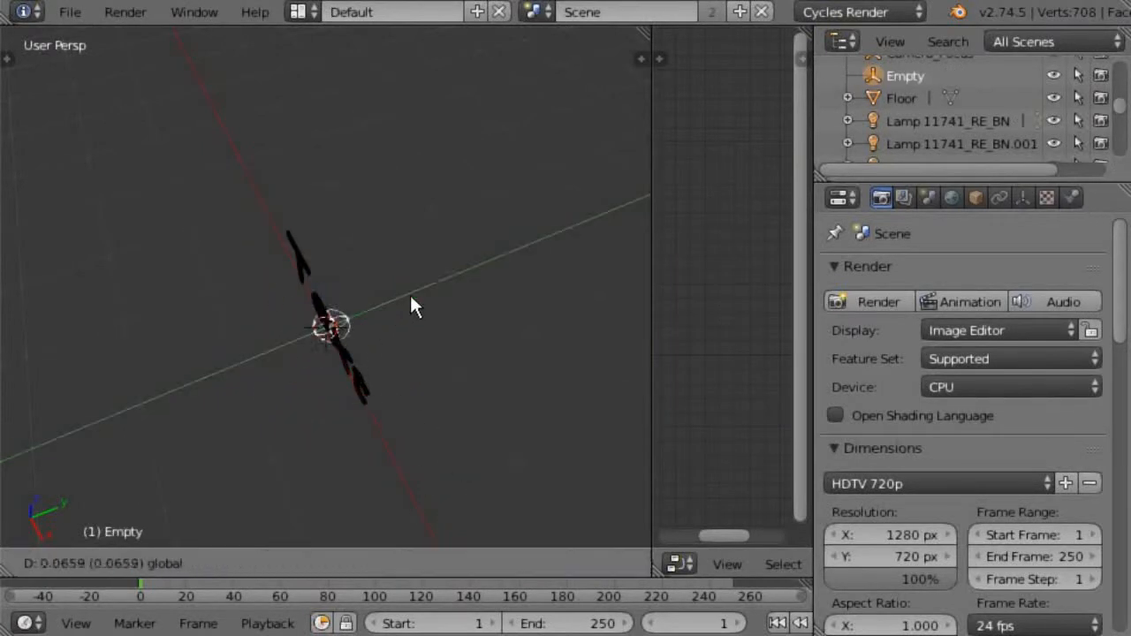
{"action": "left_click", "coordinate": [554, 259]}
{"action": "middle_click_drag", "start_coordinate": [413, 407], "coordinate": [515, 327]}
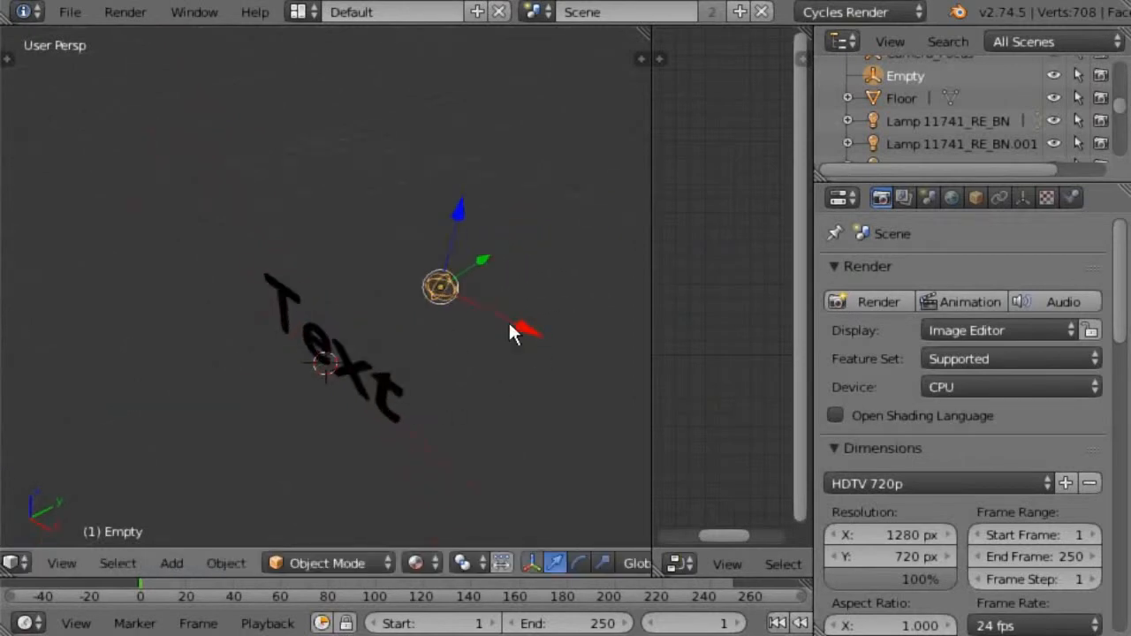
Add a Cast modifier to the text and set the Empty as its Control Object.
{"action": "right_click", "coordinate": [353, 362]}
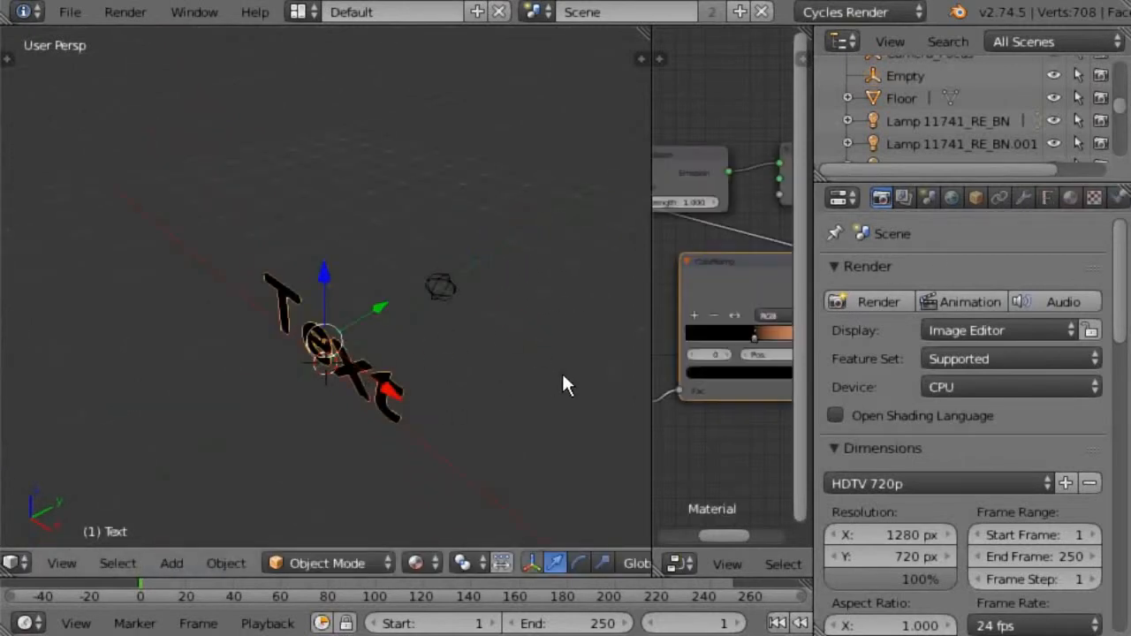
{"action": "left_click", "coordinate": [1027, 198]}
{"action": "left_click", "coordinate": [939, 279]}
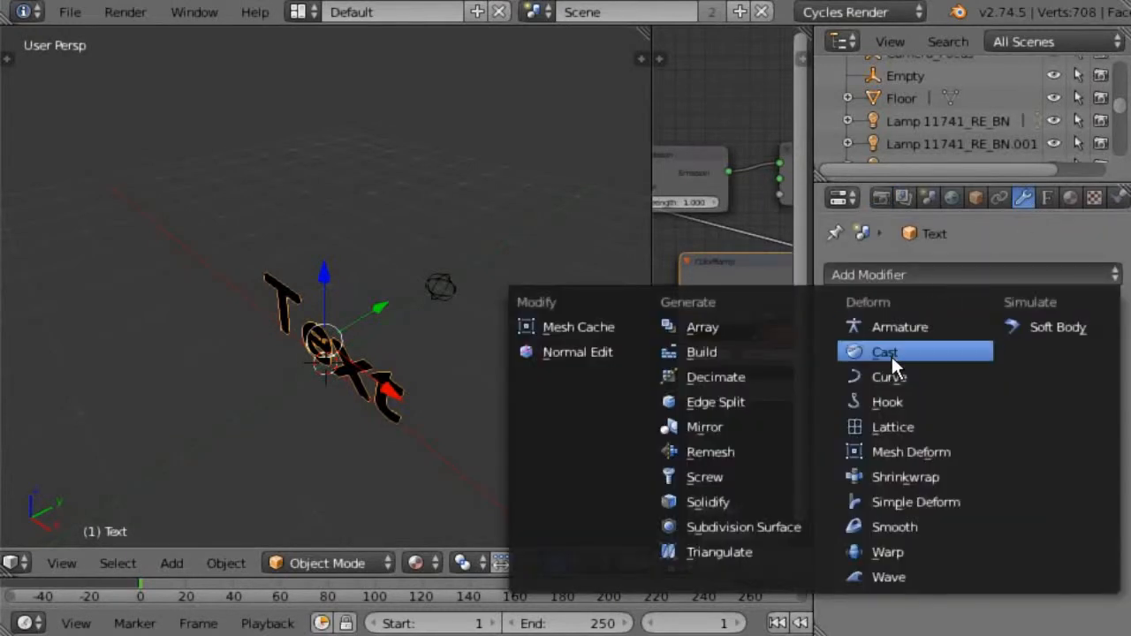
{"action": "left_click", "coordinate": [891, 355]}
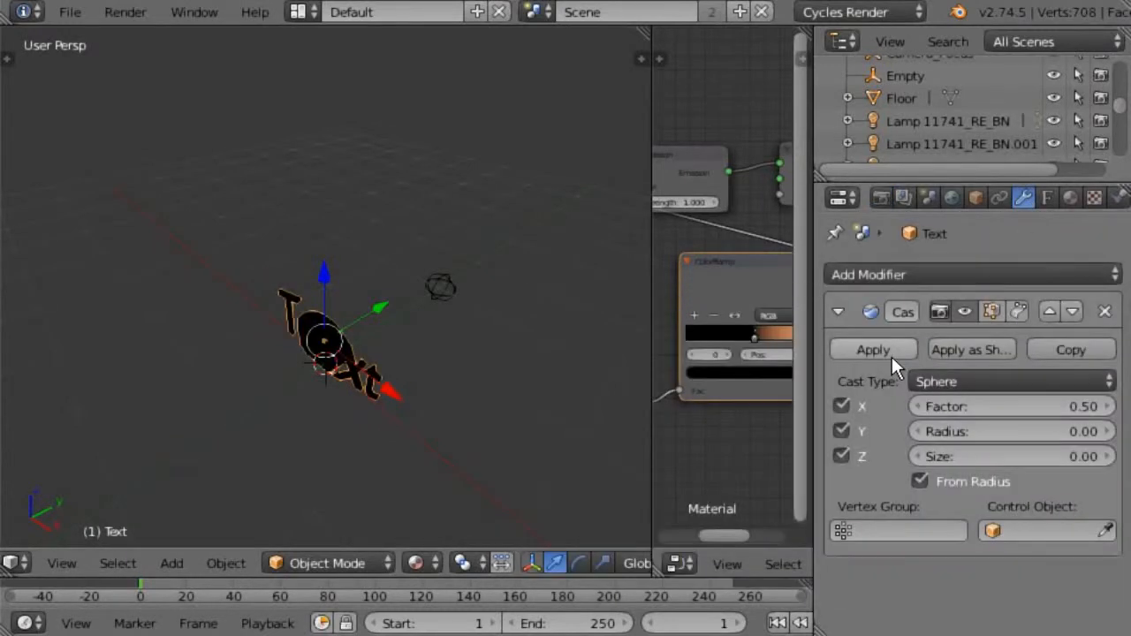
{"action": "left_click", "coordinate": [1046, 529]}
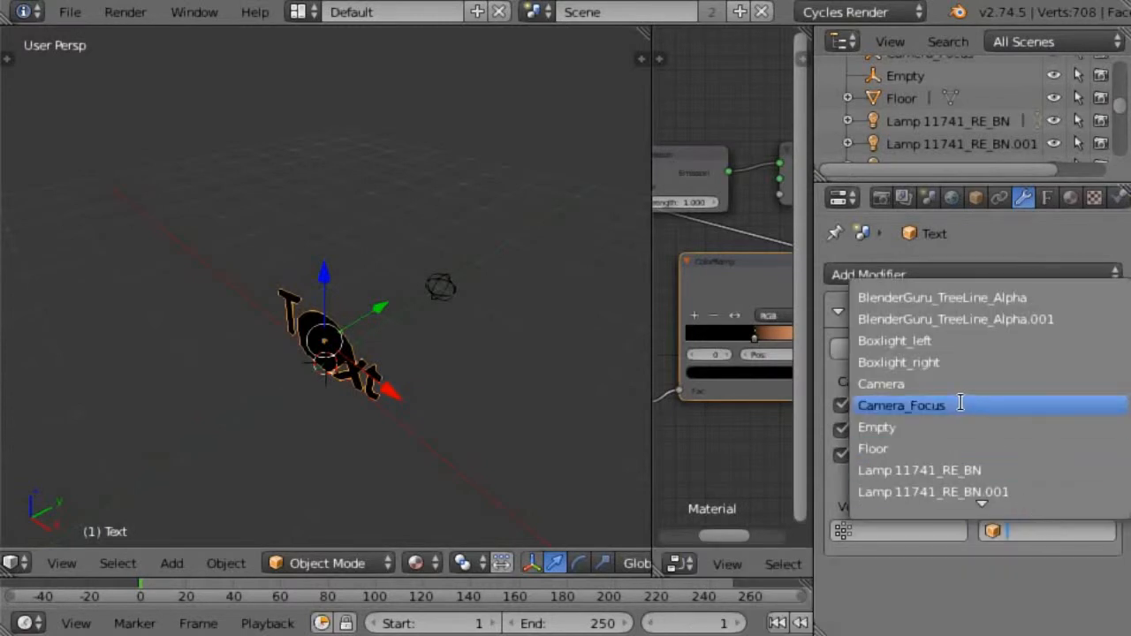
{"action": "left_click", "coordinate": [946, 427]}
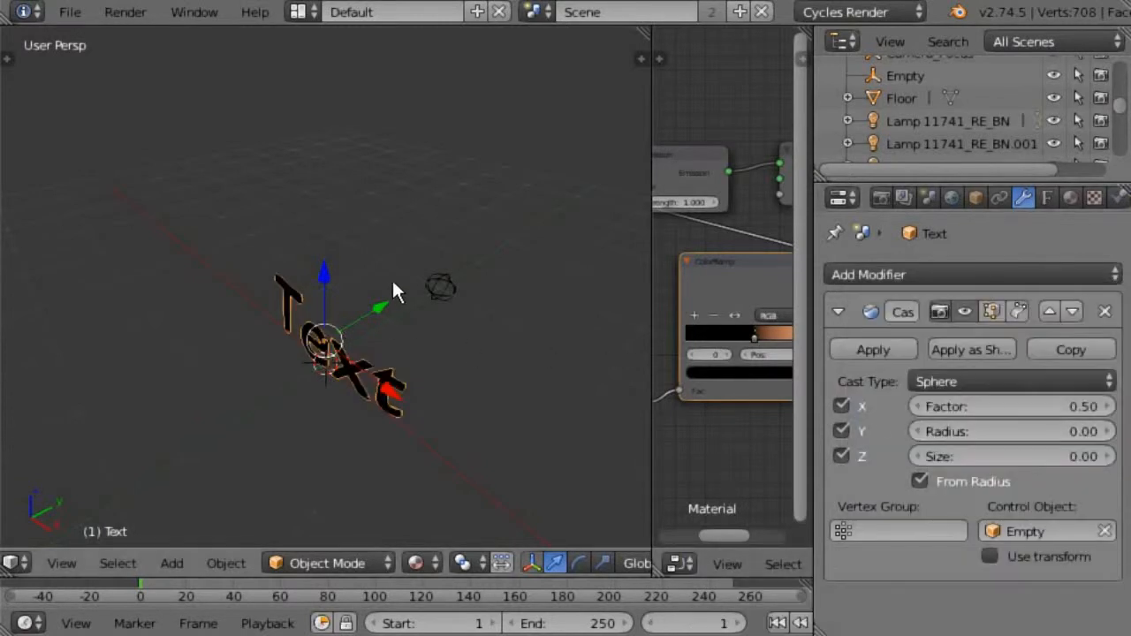
Move the Empty along the Y and X axes until it sits close behind the middle of the text.
{"action": "right_click", "coordinate": [440, 288]}
{"action": "key", "text": "g"}
{"action": "key", "text": "y"}
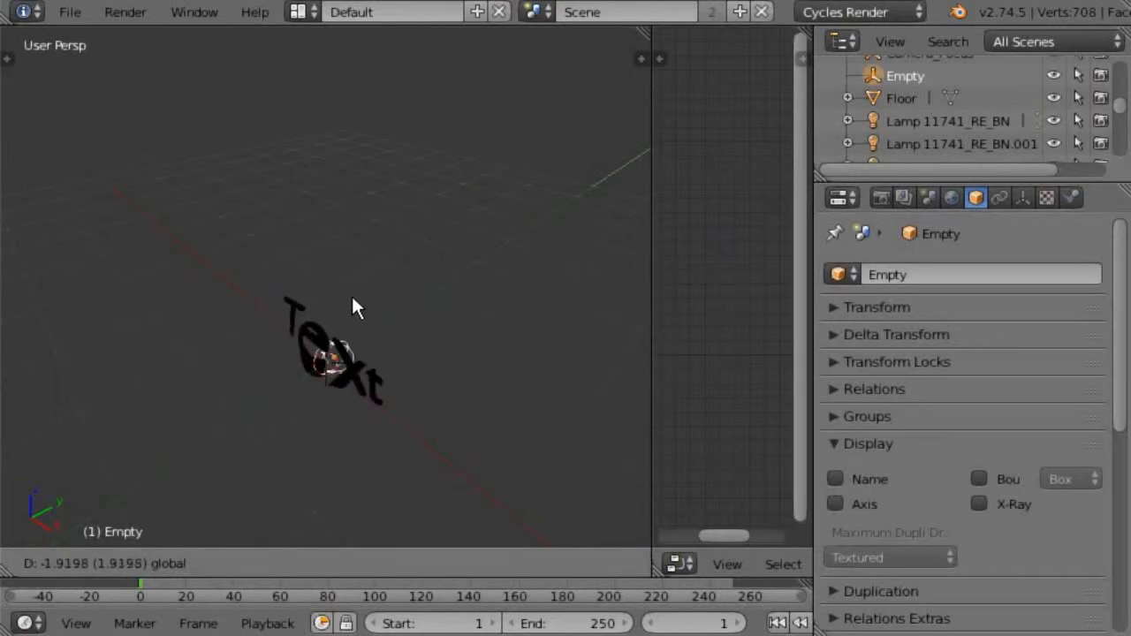
{"action": "left_click", "coordinate": [381, 284]}
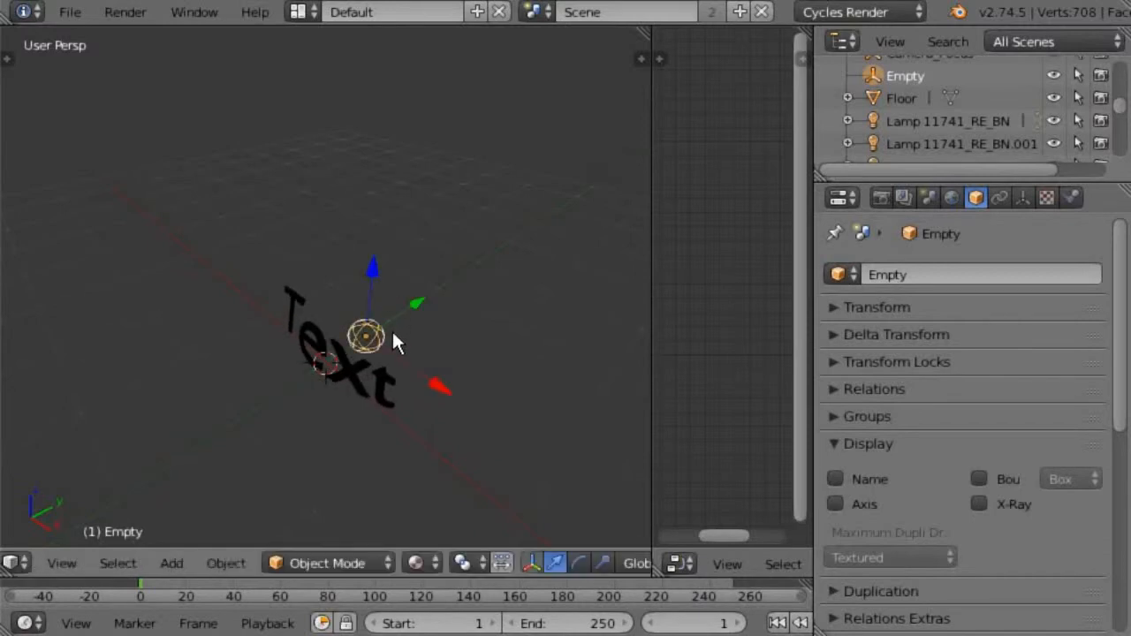
{"action": "key", "text": "g"}
{"action": "key", "text": "x"}
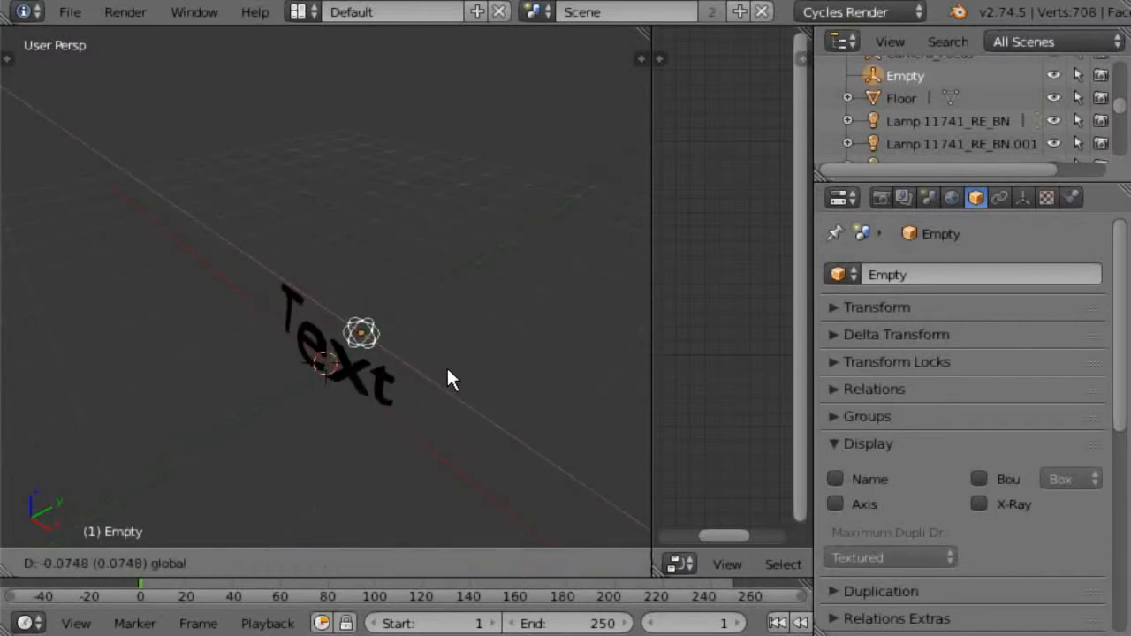
{"action": "left_click", "coordinate": [447, 384]}
{"action": "left_click_drag", "start_coordinate": [411, 305], "coordinate": [345, 292]}
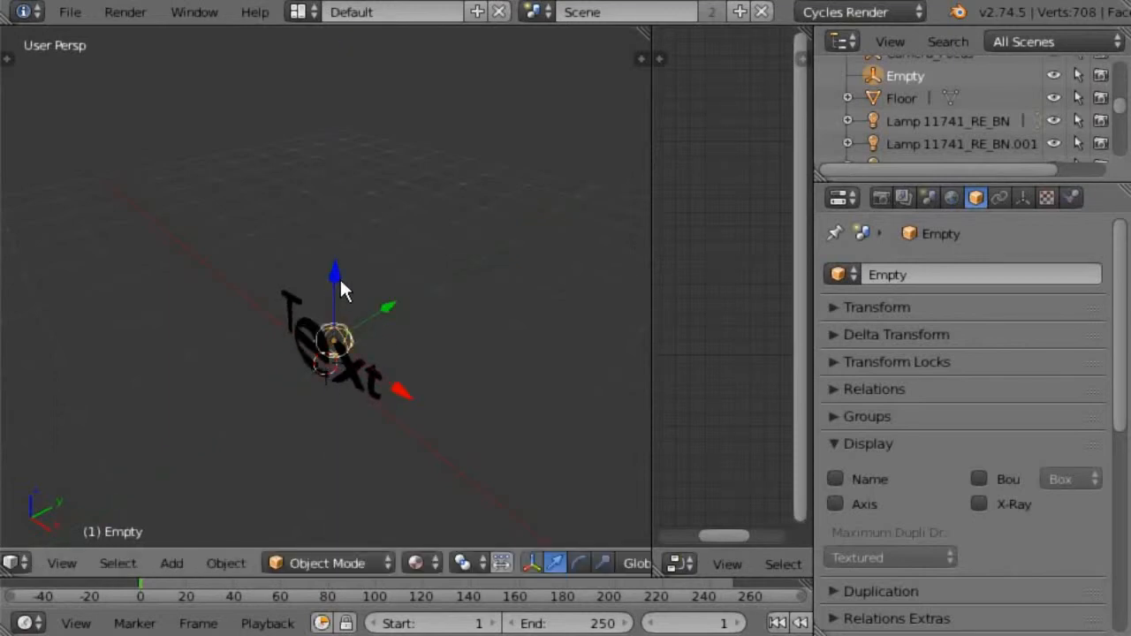
In camera view, raise the text and Empty together along Z into the camera frame, and nudge the Empty to the text's centre.
{"action": "key", "text": "KP_0"}
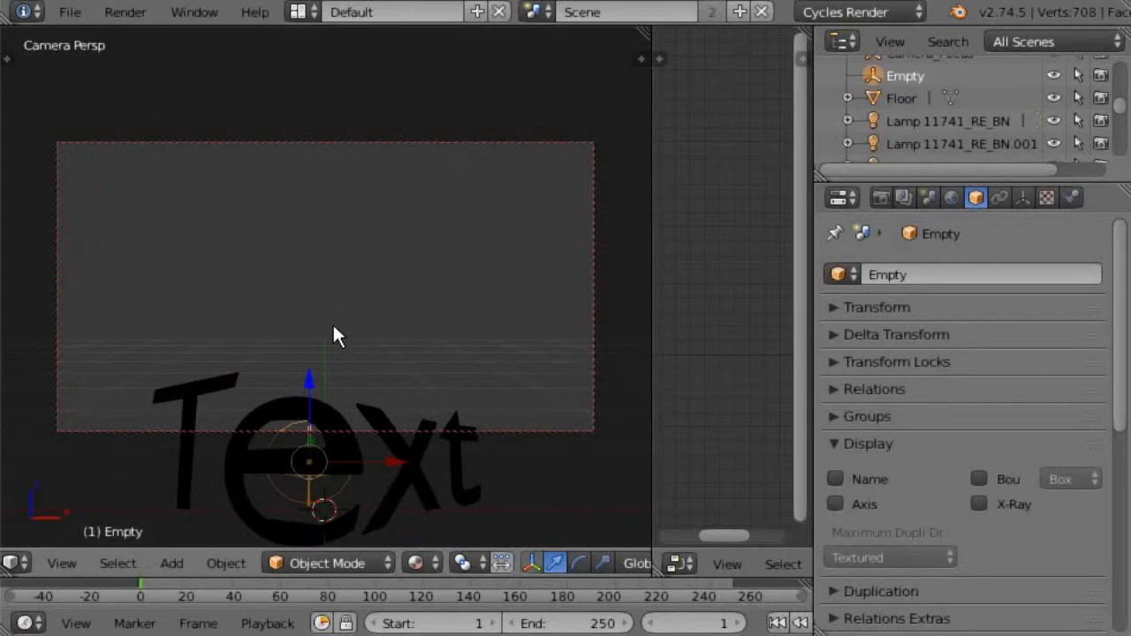
{"action": "scroll", "coordinate": [334, 327], "scroll_direction": "down", "scroll_amount": 1}
{"action": "right_click", "coordinate": [327, 402]}
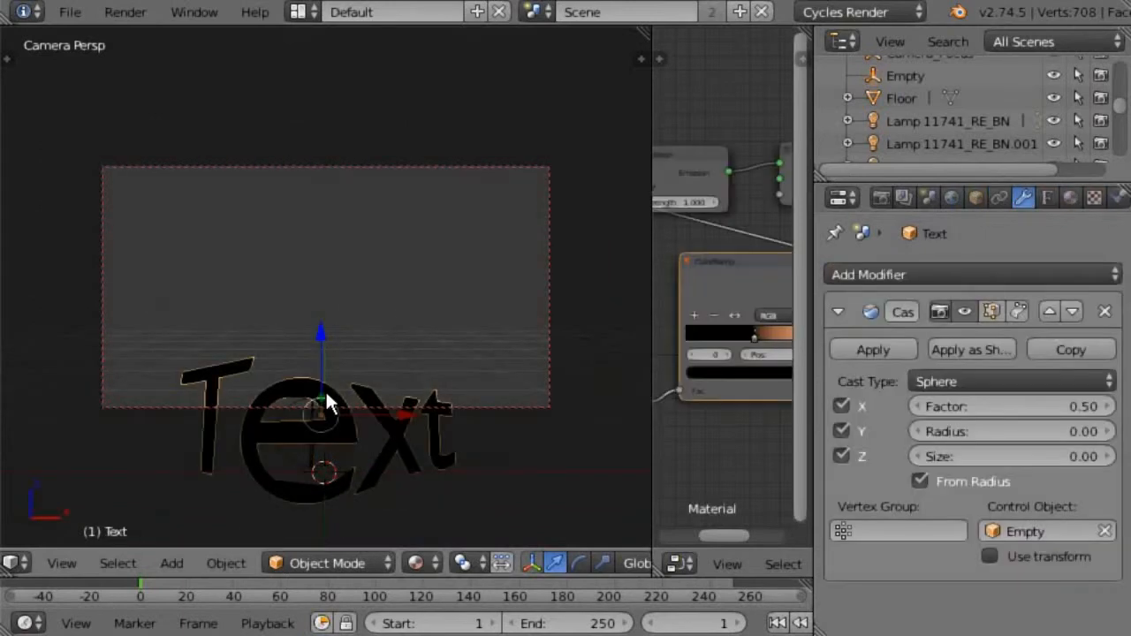
{"action": "right_click", "coordinate": [294, 447]}
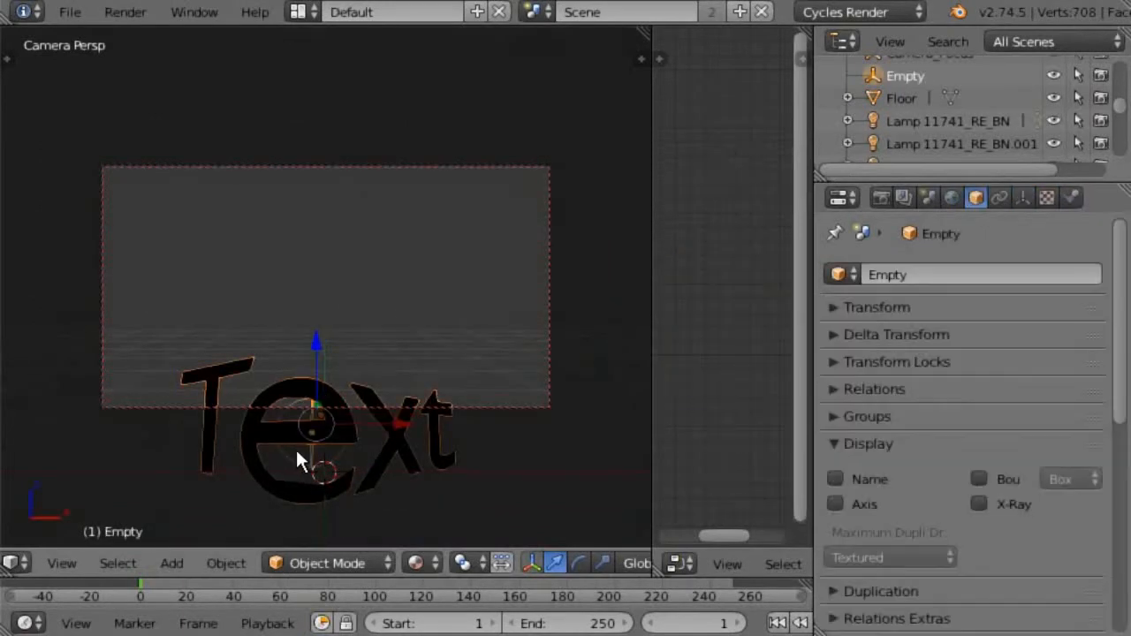
{"action": "key", "text": "g"}
{"action": "key", "text": "z"}
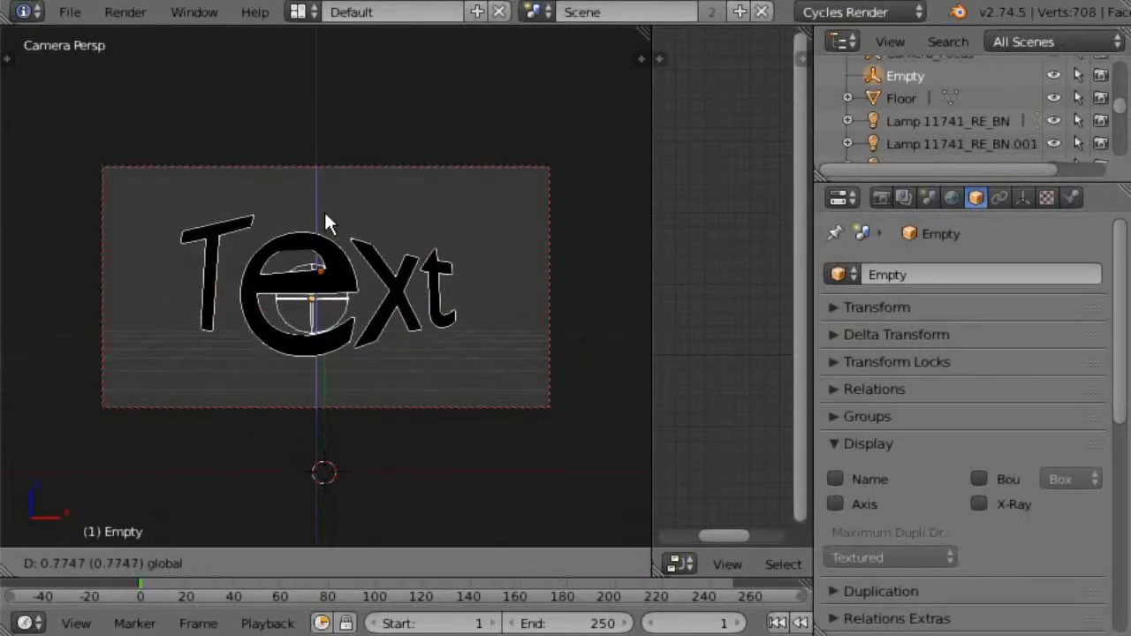
{"action": "left_click", "coordinate": [323, 209]}
{"action": "left_click_drag", "start_coordinate": [316, 221], "coordinate": [316, 206]}
{"action": "left_click_drag", "start_coordinate": [382, 286], "coordinate": [395, 288]}
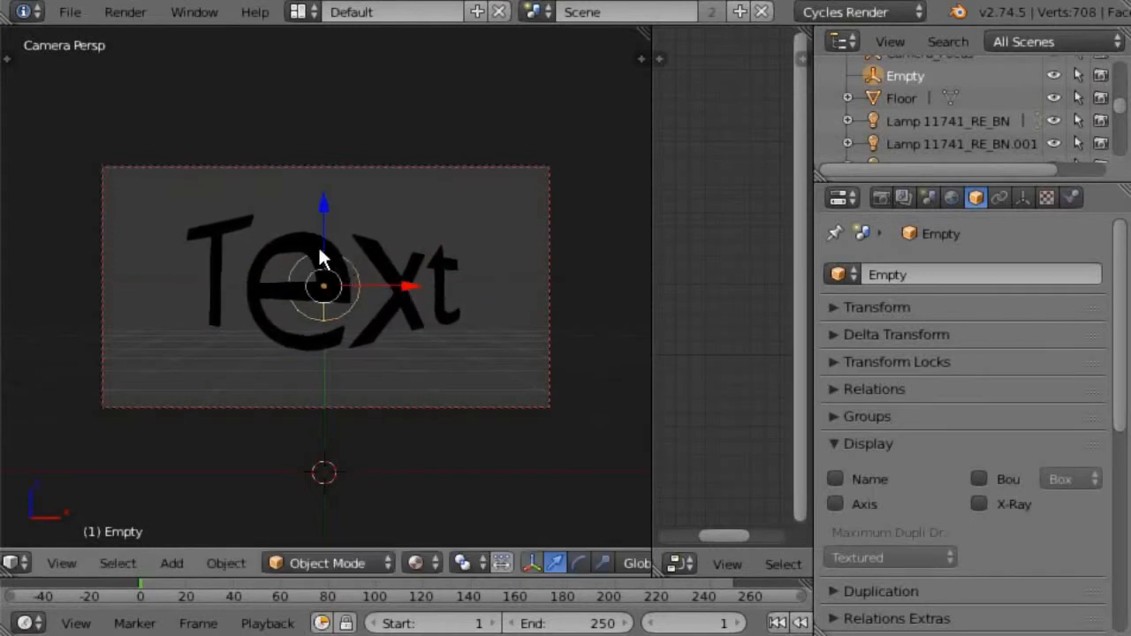
Change the node editor area to a 3D View and move the Empty along Y, farther behind the text.
{"action": "left_click", "coordinate": [682, 562]}
{"action": "left_click", "coordinate": [692, 539]}
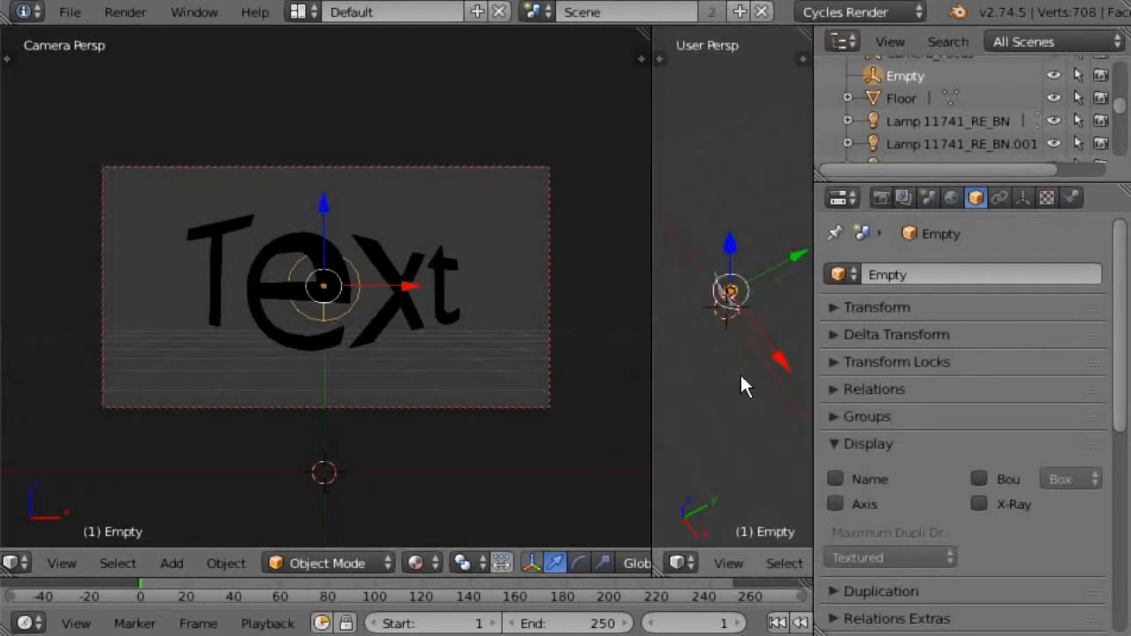
{"action": "scroll", "coordinate": [741, 376], "scroll_direction": "up", "scroll_amount": 2}
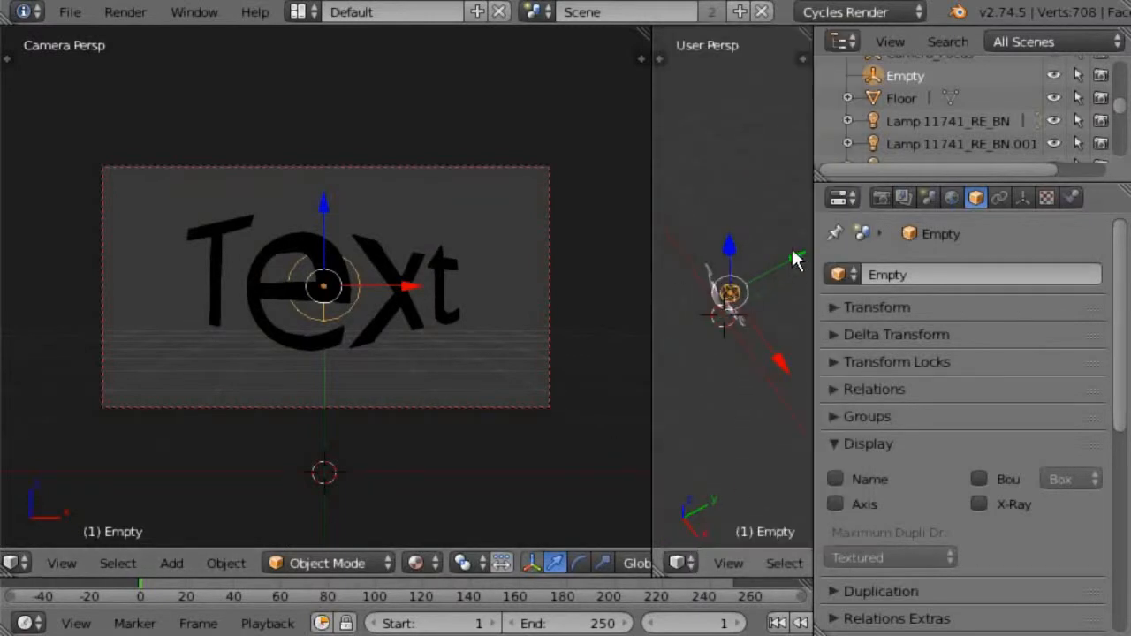
{"action": "left_click_drag", "start_coordinate": [796, 261], "coordinate": [691, 296]}
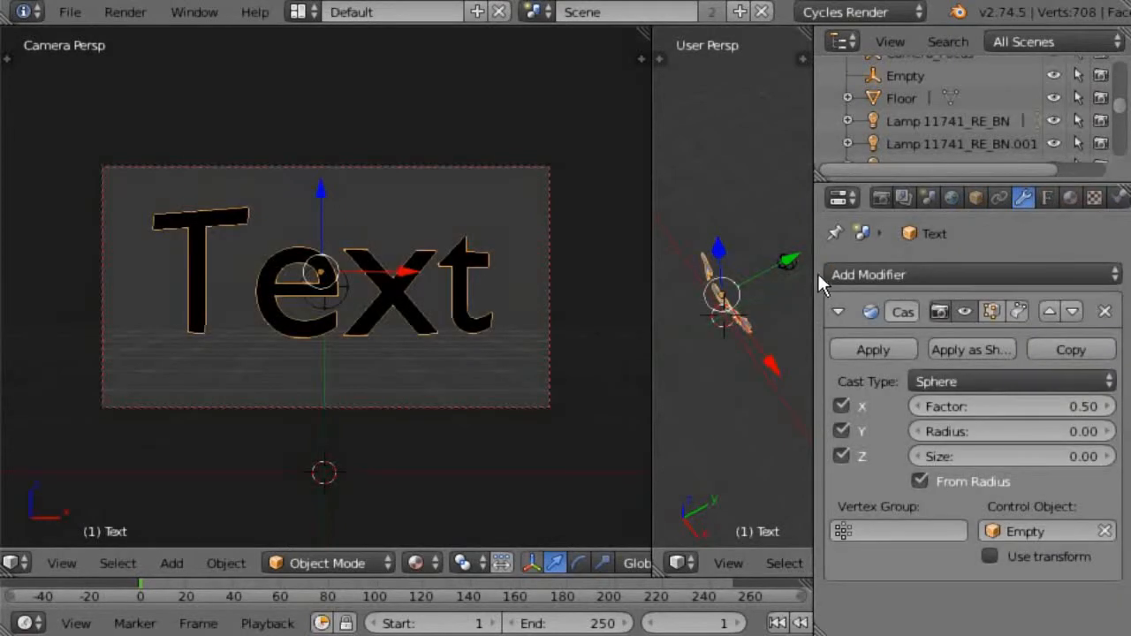
Set the text's Cast factor to 2.10 and move the Empty along Y closer to the text.
{"action": "left_click_drag", "start_coordinate": [946, 398], "coordinate": [1045, 398]}
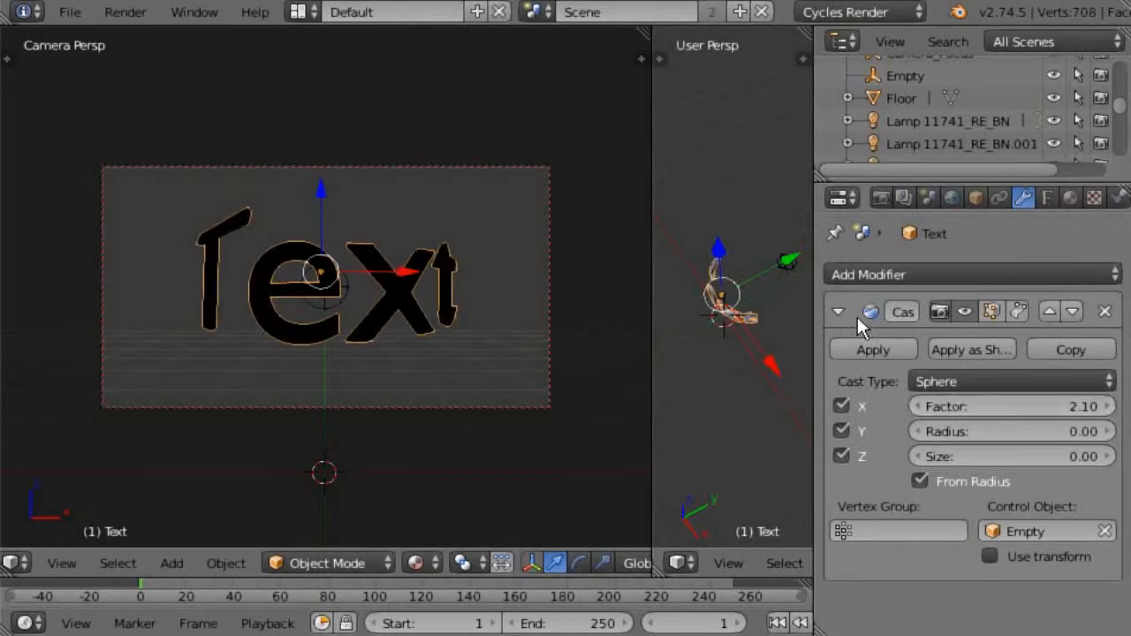
{"action": "right_click", "coordinate": [784, 267]}
{"action": "scroll", "coordinate": [765, 305], "scroll_direction": "down", "scroll_amount": 6}
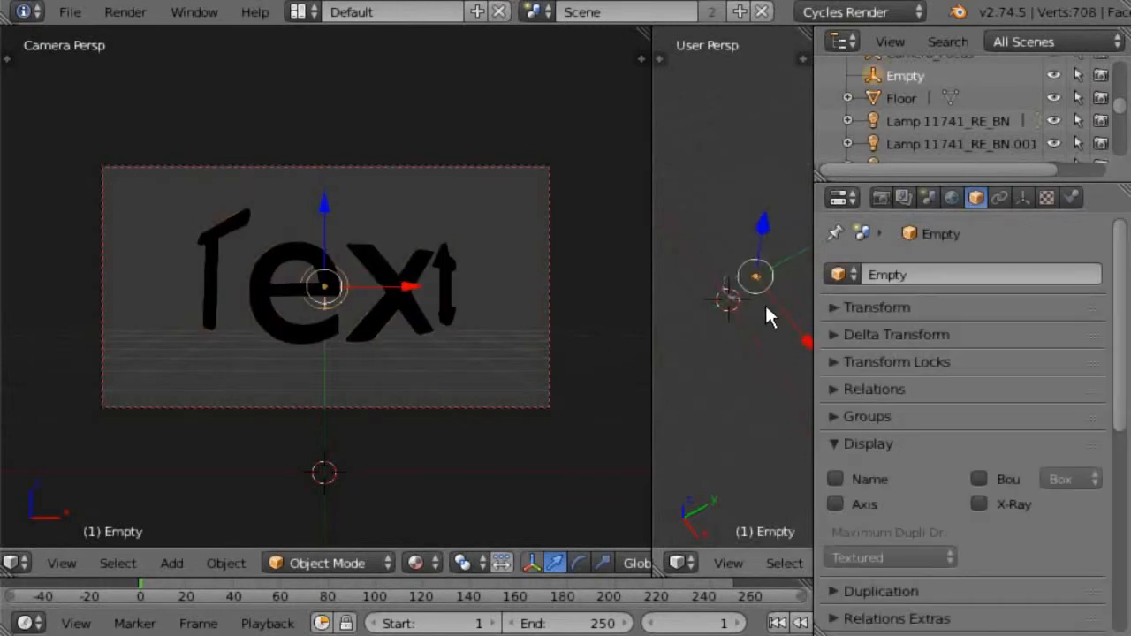
{"action": "key", "text": "g"}
{"action": "key", "text": "y"}
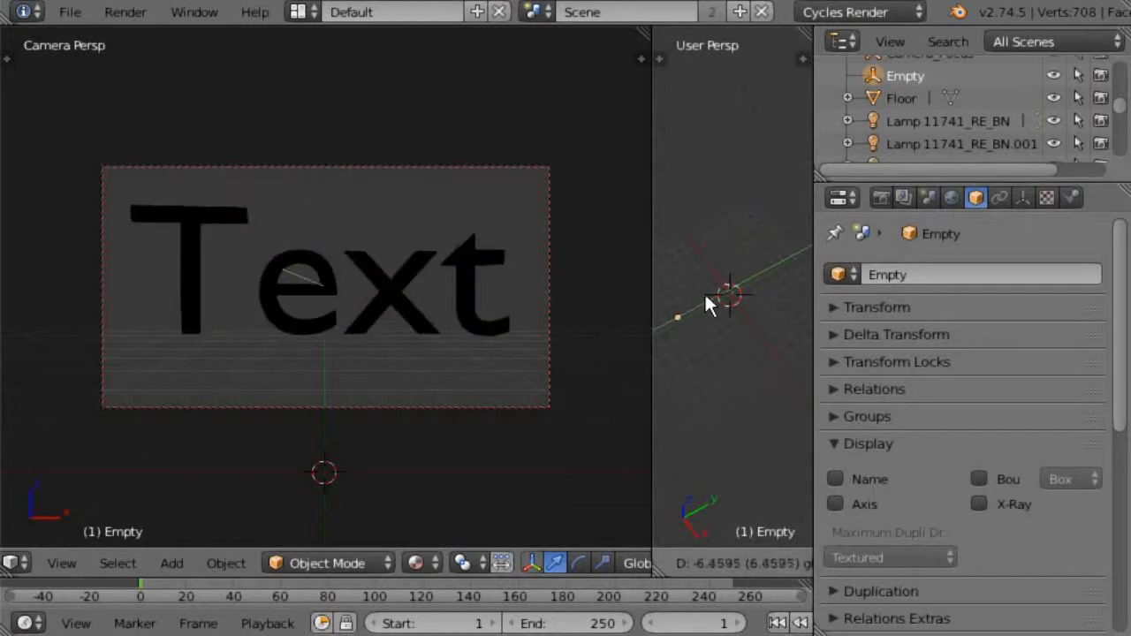
{"action": "left_click", "coordinate": [777, 274]}
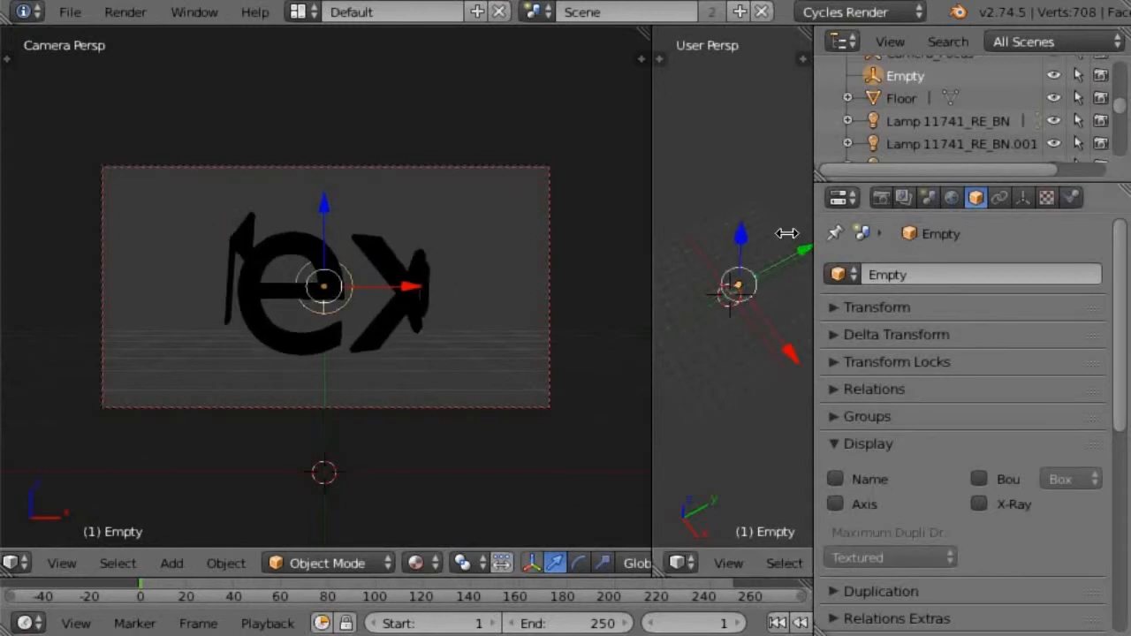
Set the text's Cast factor to 0.80.
{"action": "right_click", "coordinate": [274, 239]}
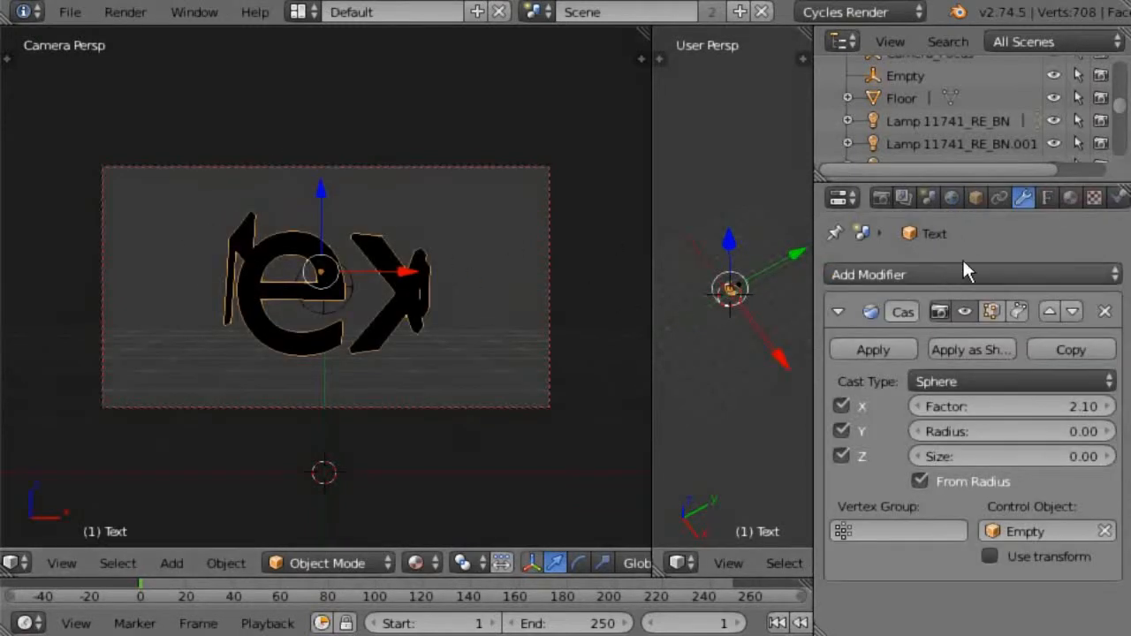
{"action": "left_click_drag", "start_coordinate": [998, 405], "coordinate": [952, 399]}
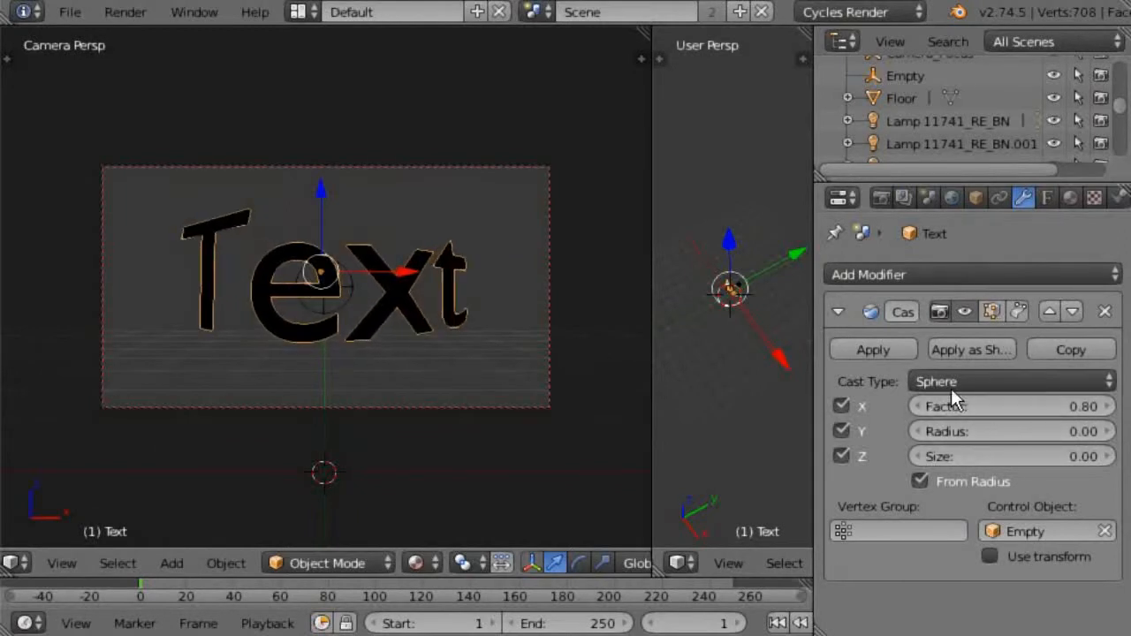
{"action": "key", "text": "g"}
{"action": "key", "text": "x"}
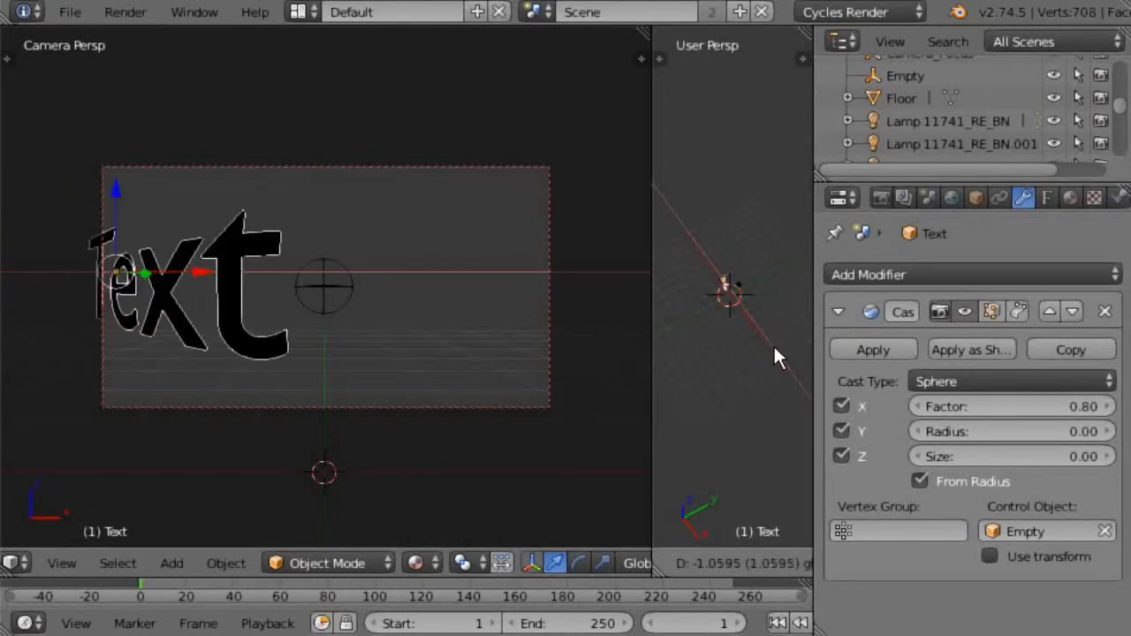
{"action": "right_click", "coordinate": [773, 344]}
Move the Empty along X past the T, just outside the camera frame, and insert a Location keyframe at frame 1.
{"action": "right_click", "coordinate": [741, 287]}
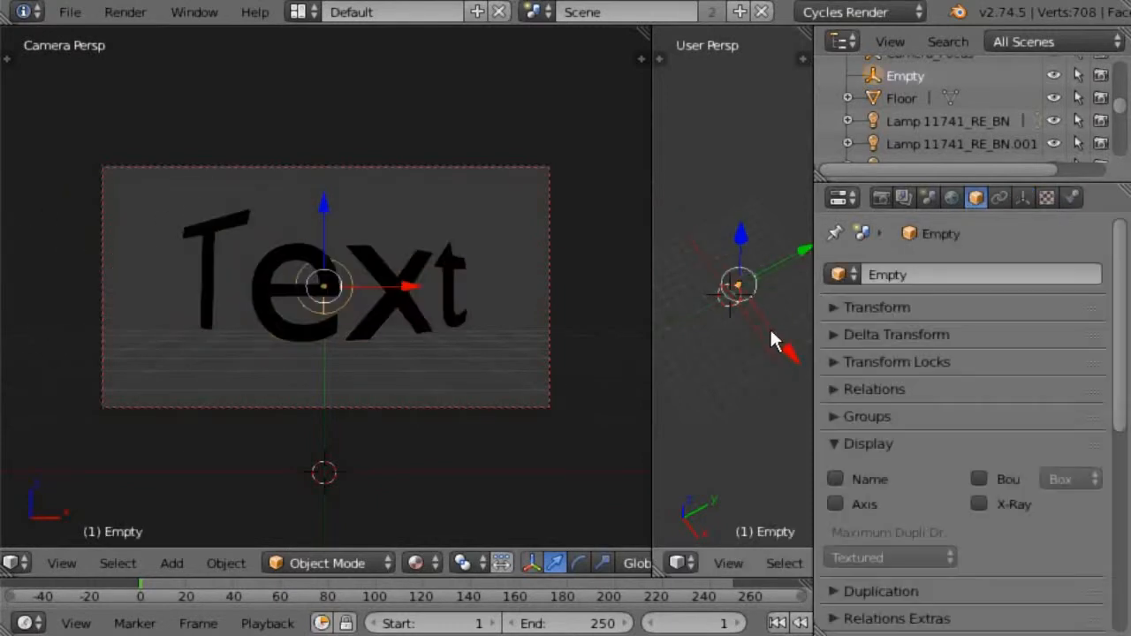
{"action": "key", "text": "g"}
{"action": "key", "text": "x"}
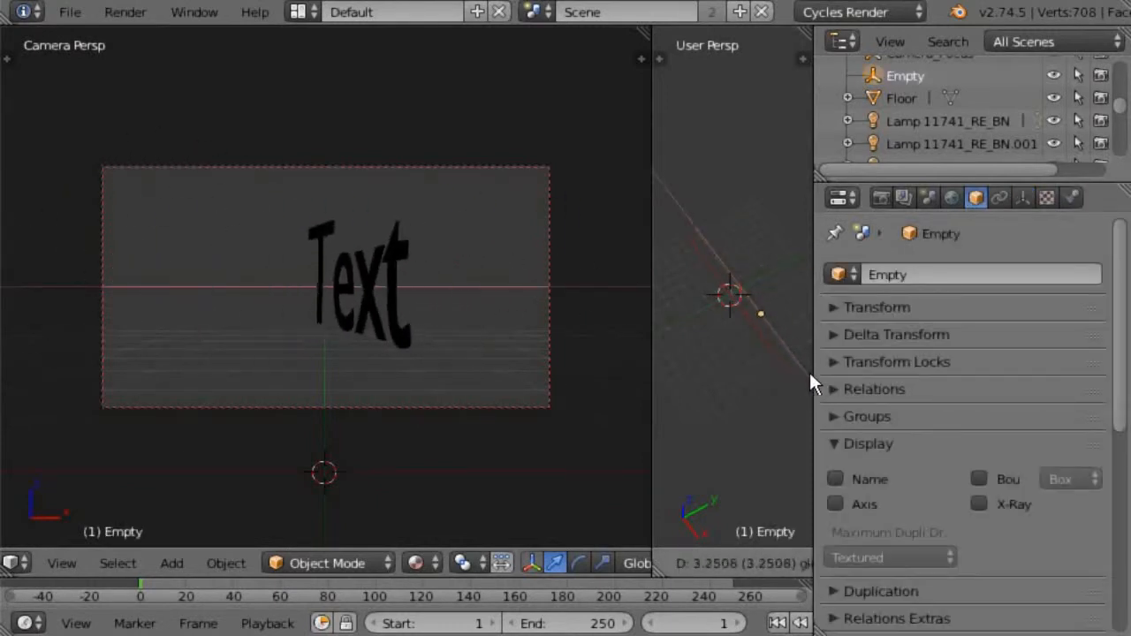
{"action": "left_click", "coordinate": [786, 323]}
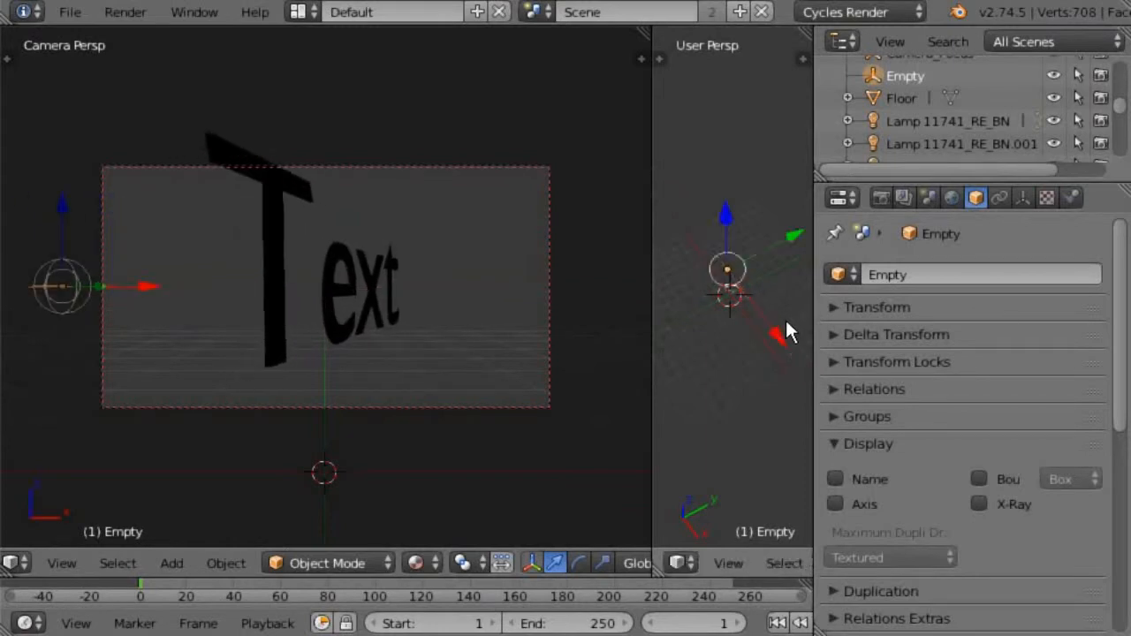
{"action": "key", "text": "i"}
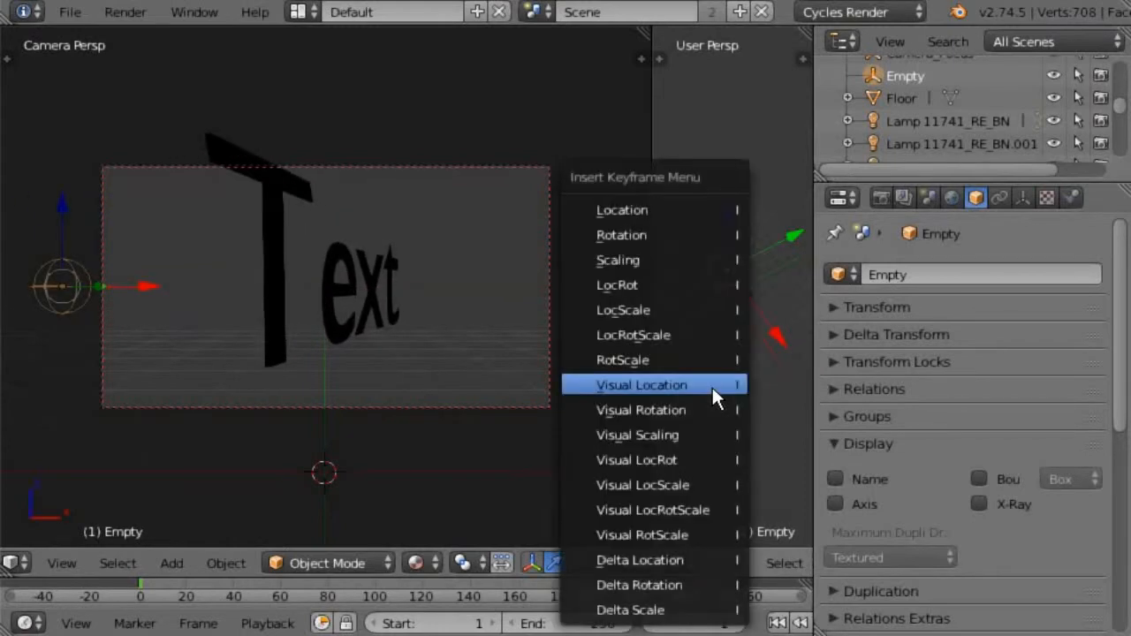
{"action": "left_click", "coordinate": [735, 205]}
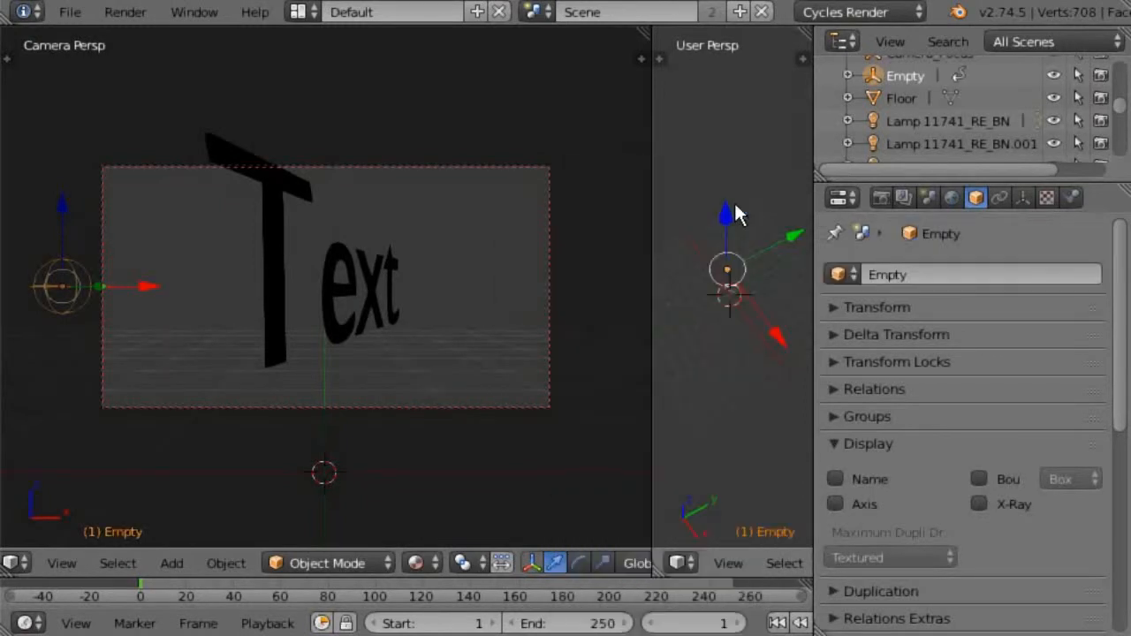
At frame 60, move the Empty along X past the final t, just outside the camera frame, and insert a Location keyframe.
{"action": "left_click", "coordinate": [690, 624]}
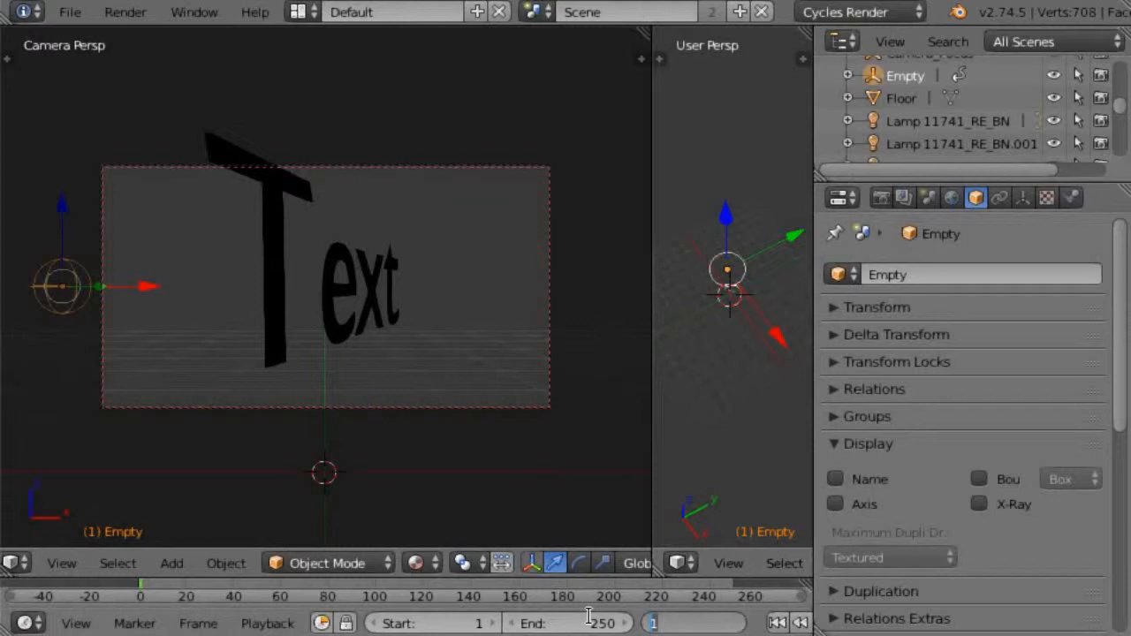
{"action": "key", "text": "Return"}
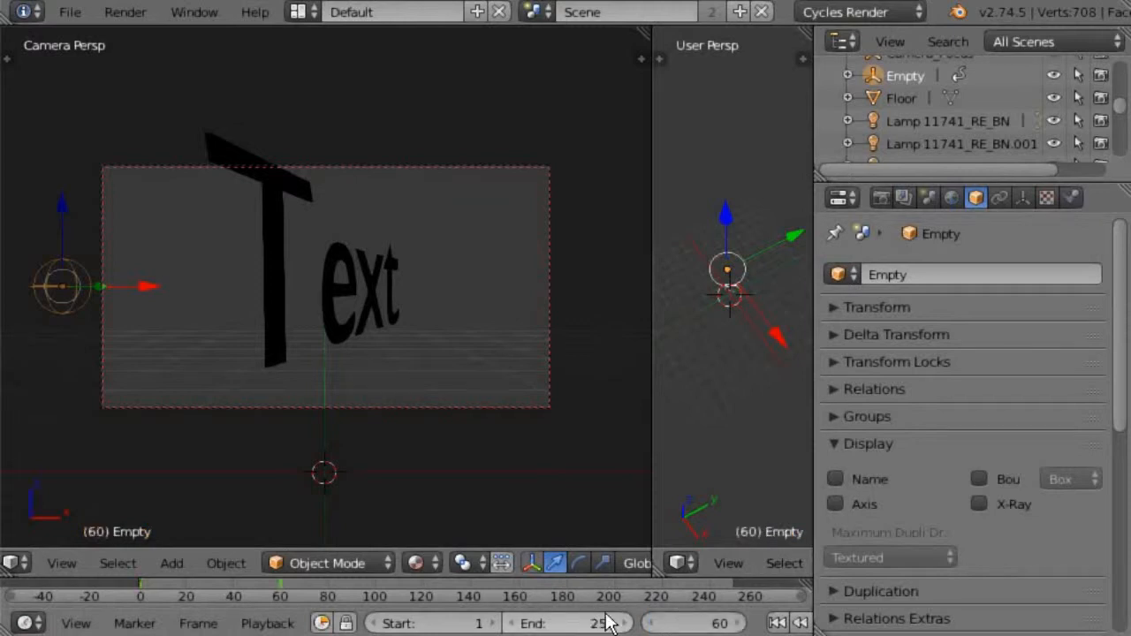
{"action": "key", "text": "g"}
{"action": "key", "text": "x"}
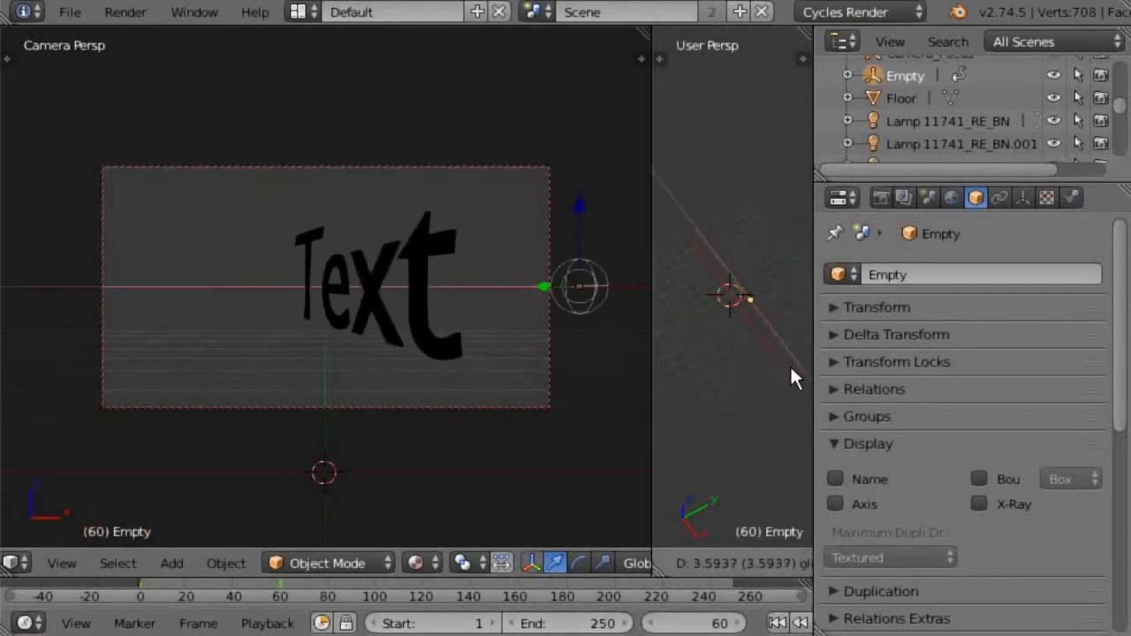
{"action": "left_click", "coordinate": [791, 365]}
{"action": "key", "text": "i"}
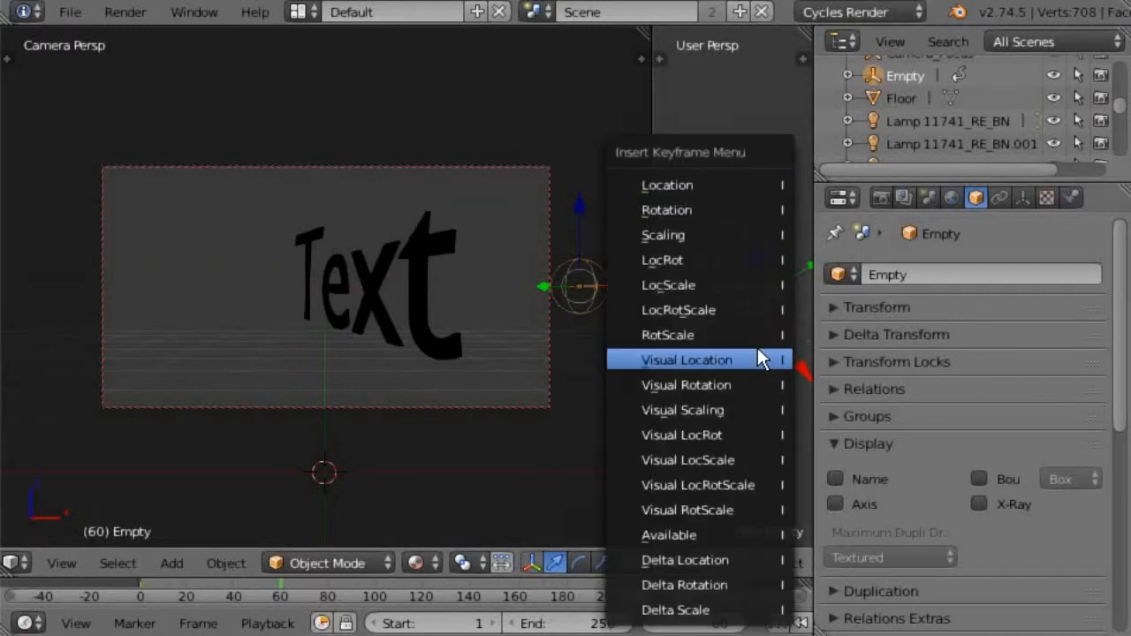
{"action": "left_click", "coordinate": [748, 184]}
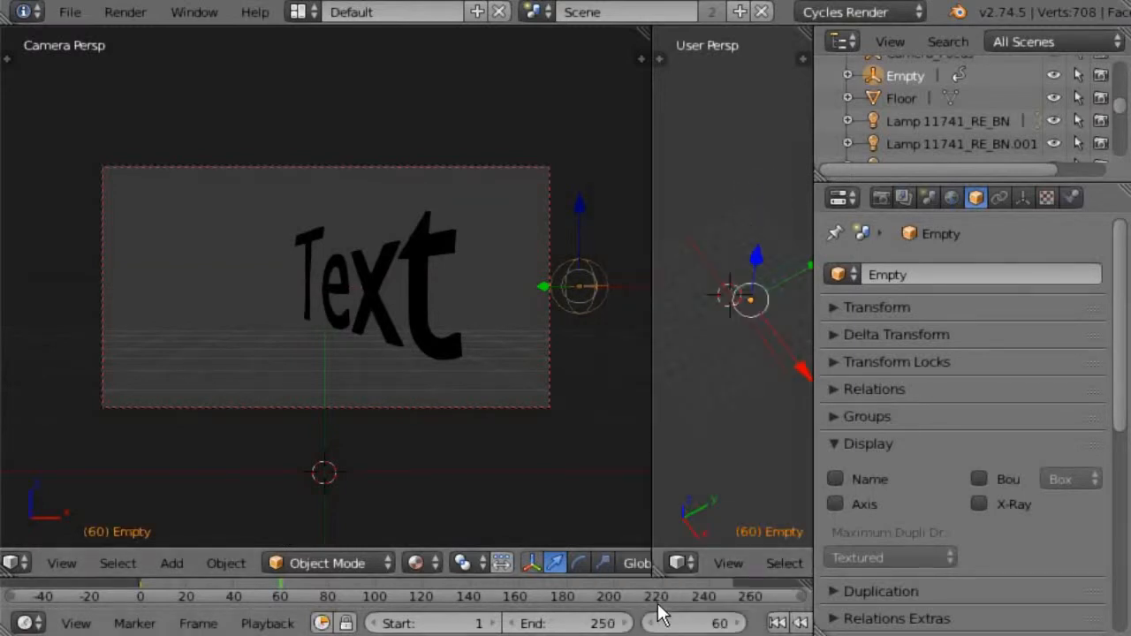
Set the animation's end frame to 60 and play it back from the first frame.
{"action": "left_click", "coordinate": [601, 623]}
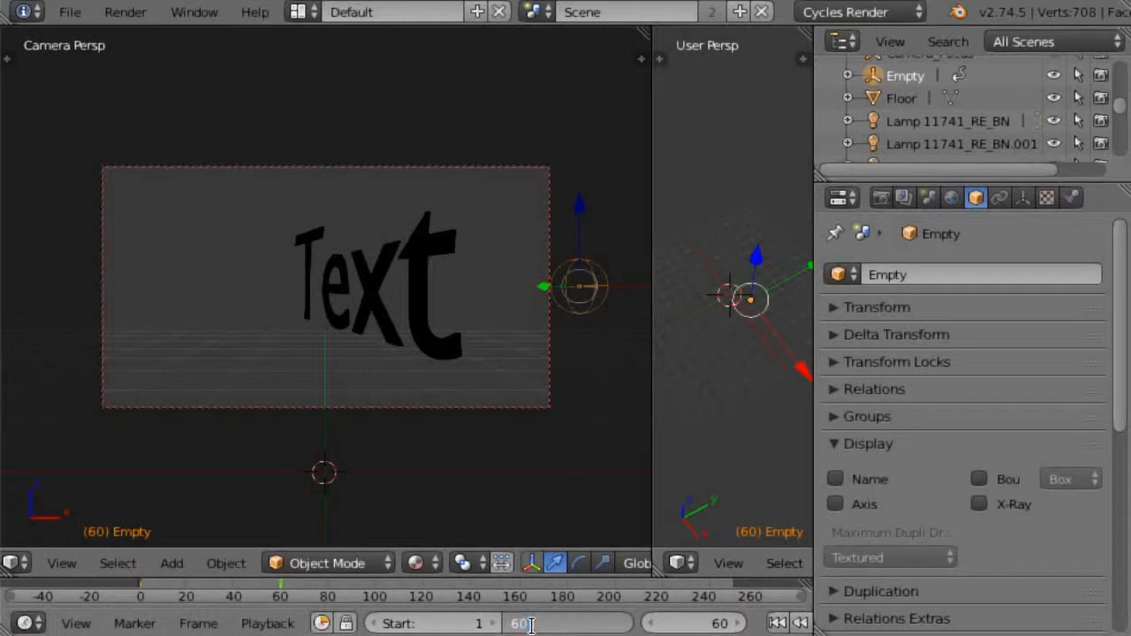
{"action": "key", "text": "Return"}
{"action": "left_click", "coordinate": [777, 623]}
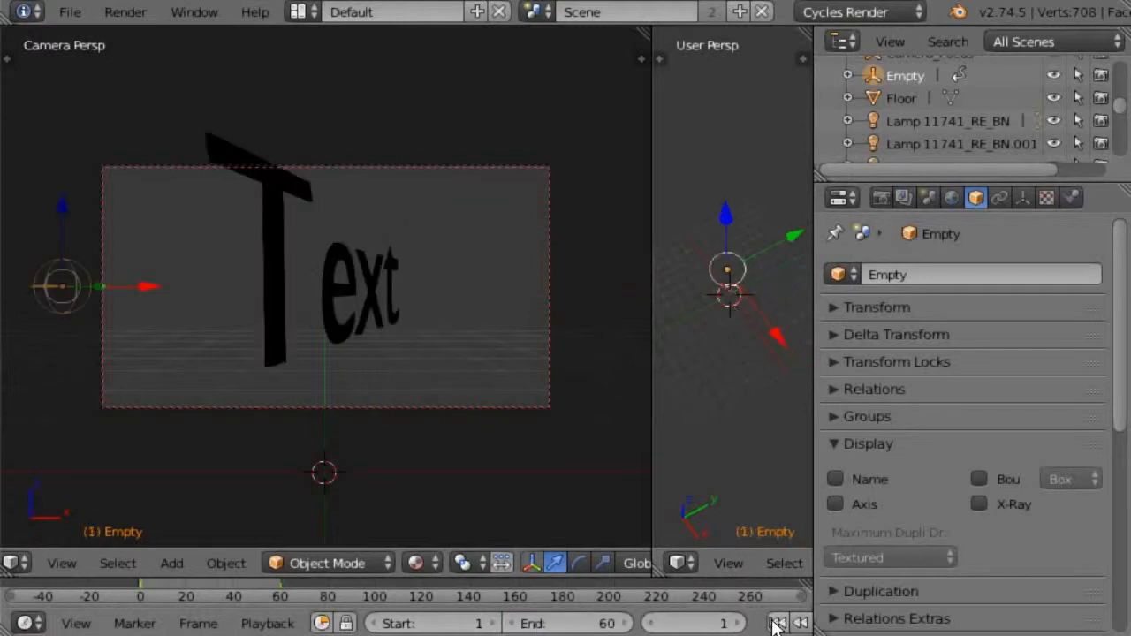
{"action": "scroll", "coordinate": [774, 625], "scroll_direction": "right", "scroll_amount": 3}
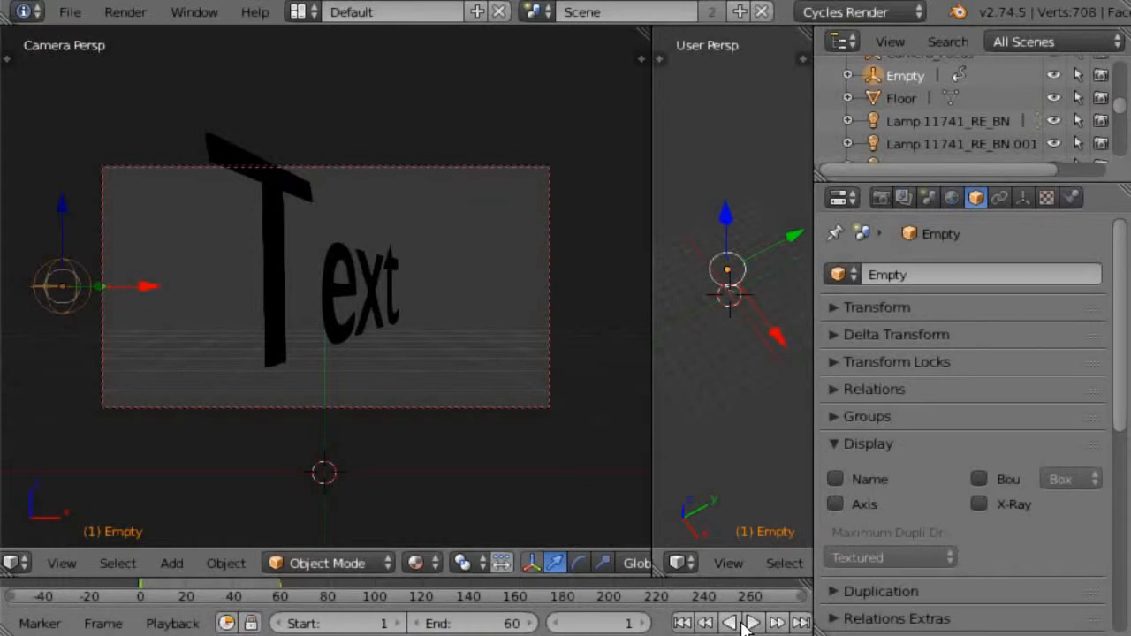
{"action": "left_click", "coordinate": [752, 624]}
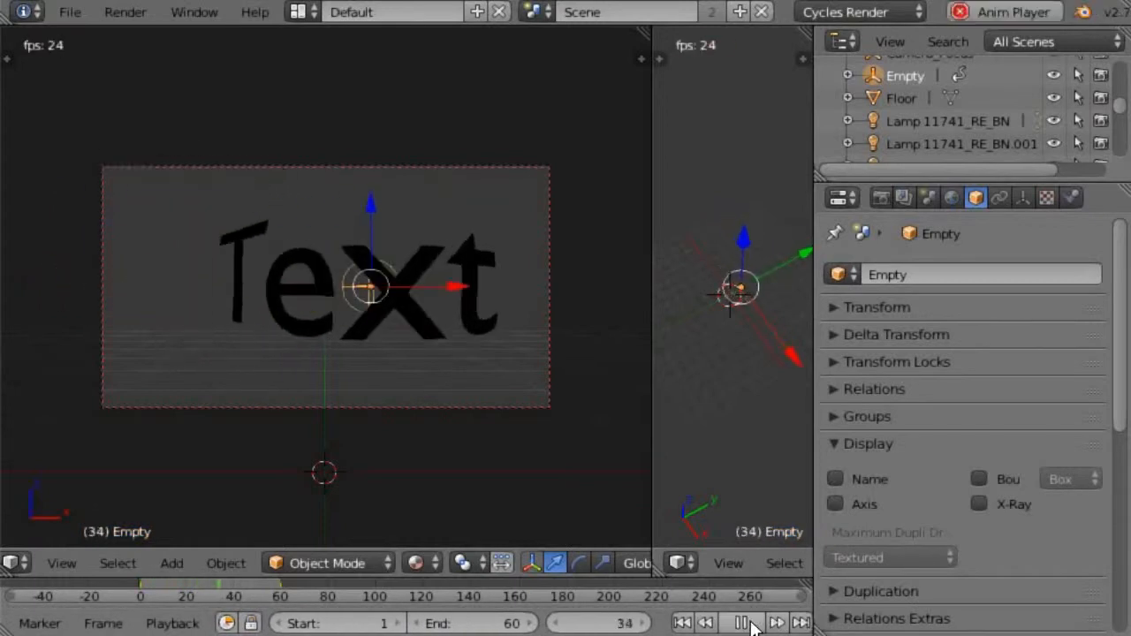
{"action": "left_click", "coordinate": [752, 624]}
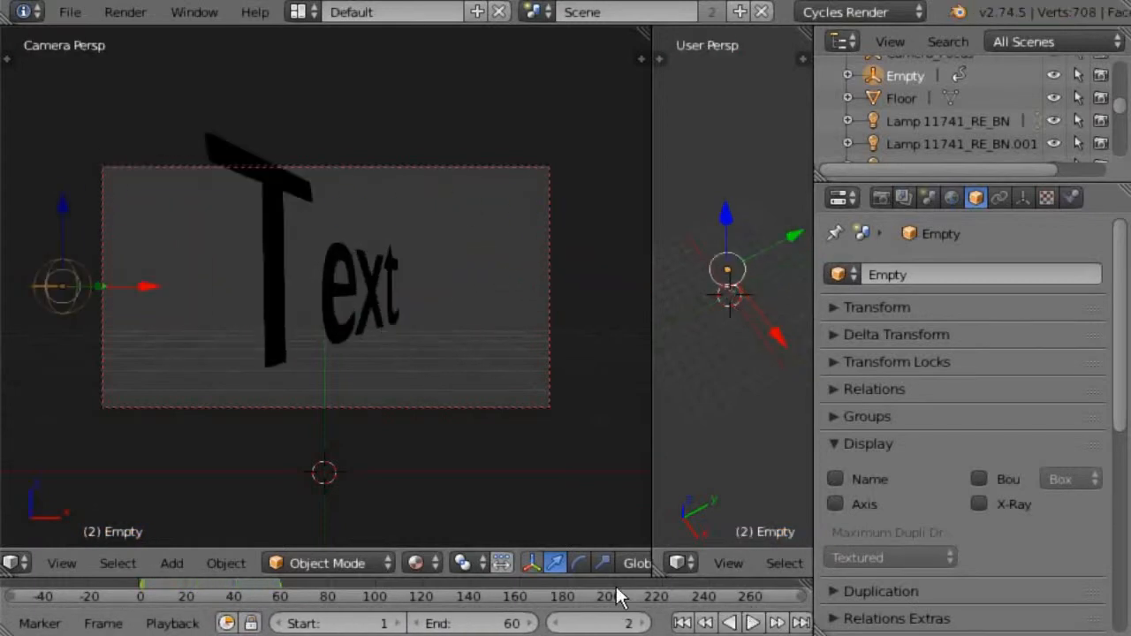
Switch the camera view to Rendered shading and play the animation from the first frame, stopping near frame 48.
{"action": "left_click", "coordinate": [425, 563]}
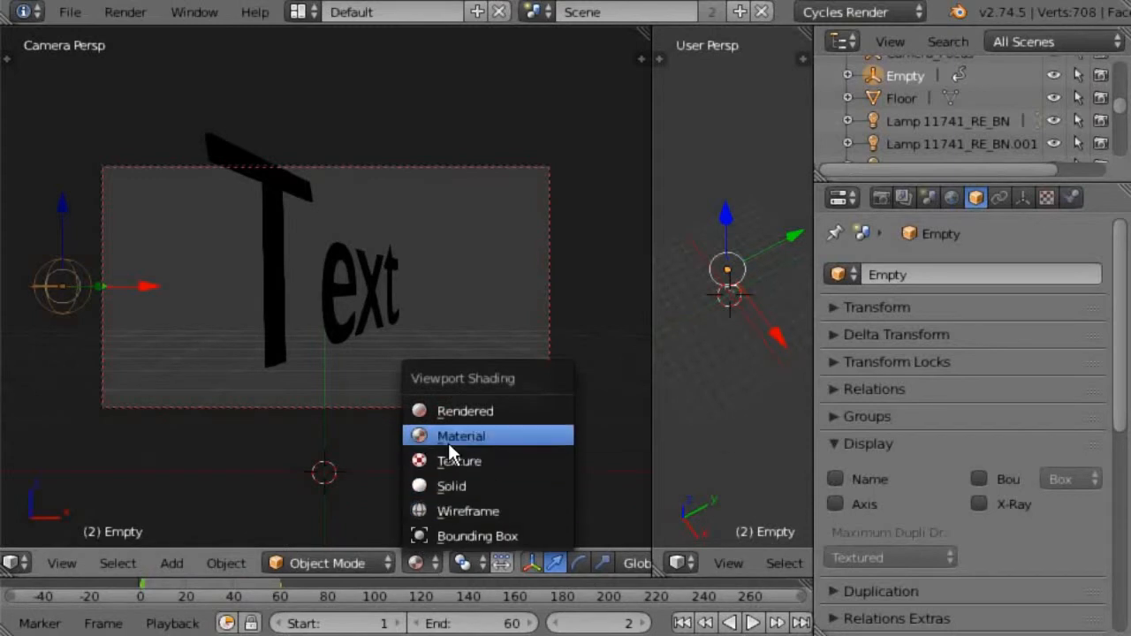
{"action": "left_click", "coordinate": [469, 410]}
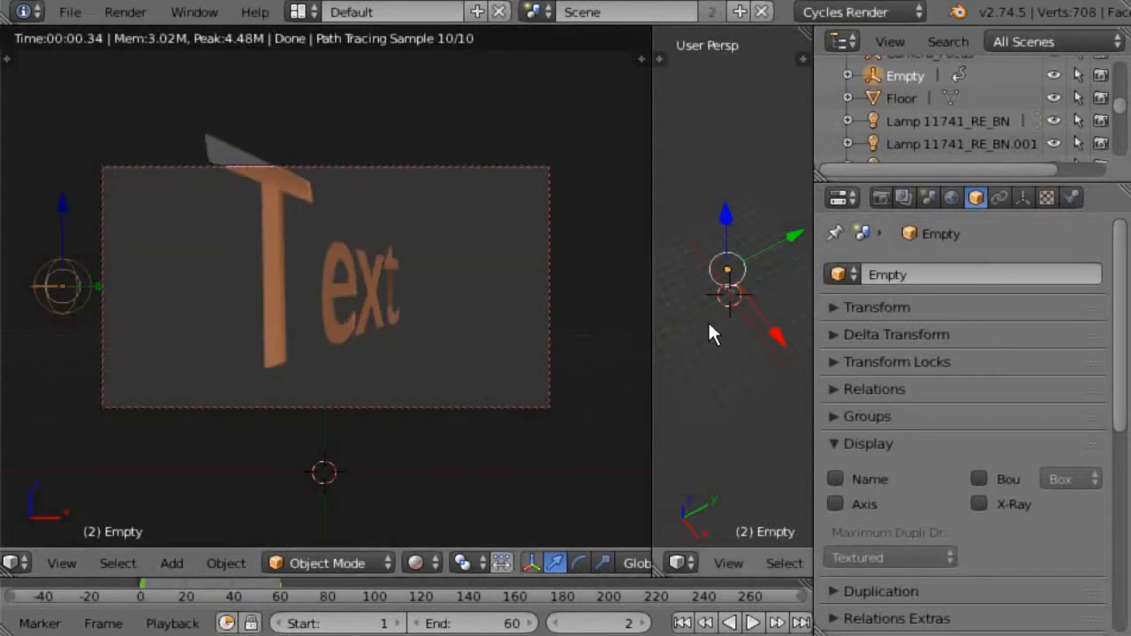
{"action": "left_click", "coordinate": [683, 623]}
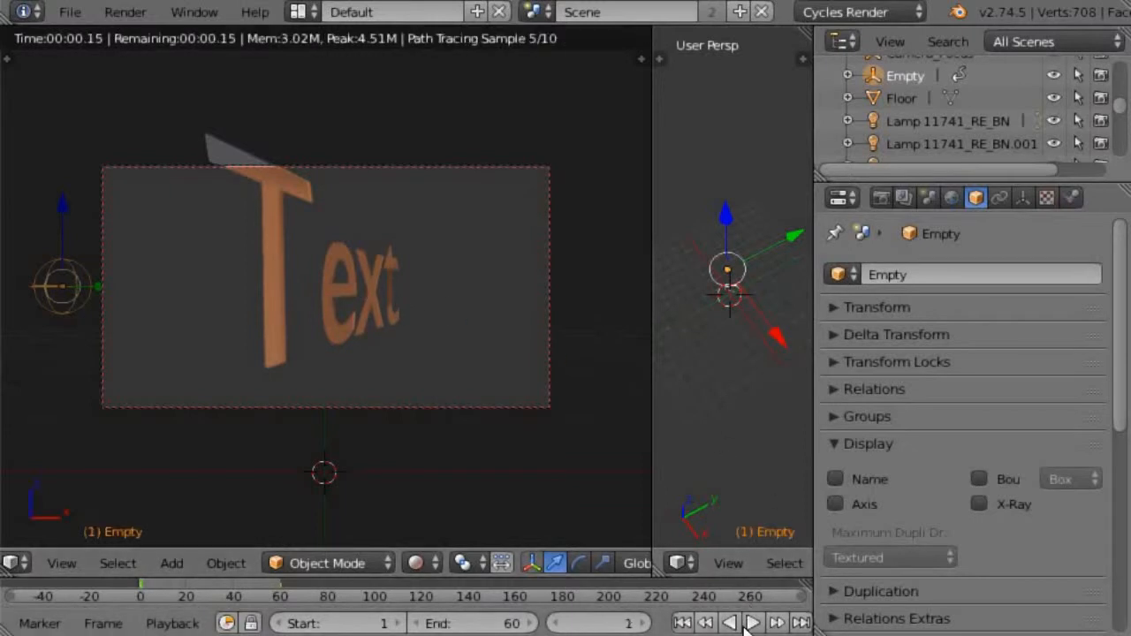
{"action": "left_click", "coordinate": [751, 623]}
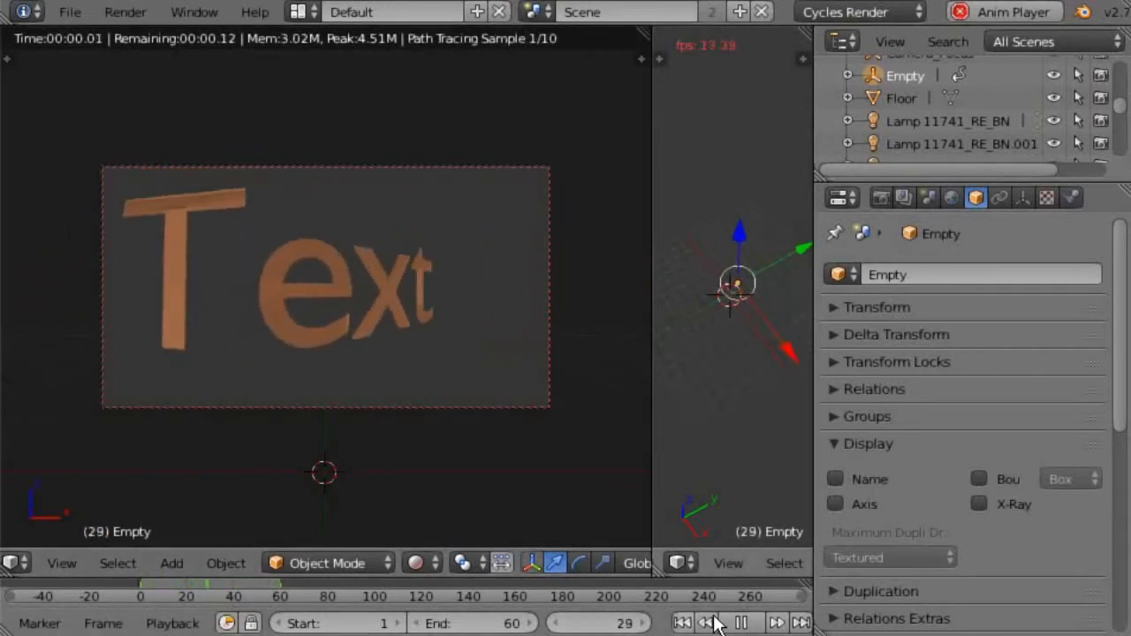
{"action": "left_click", "coordinate": [742, 623]}
Turn the narrow second 3D view into a wider Node Editor and show the text's material nodes.
{"action": "left_click", "coordinate": [677, 563]}
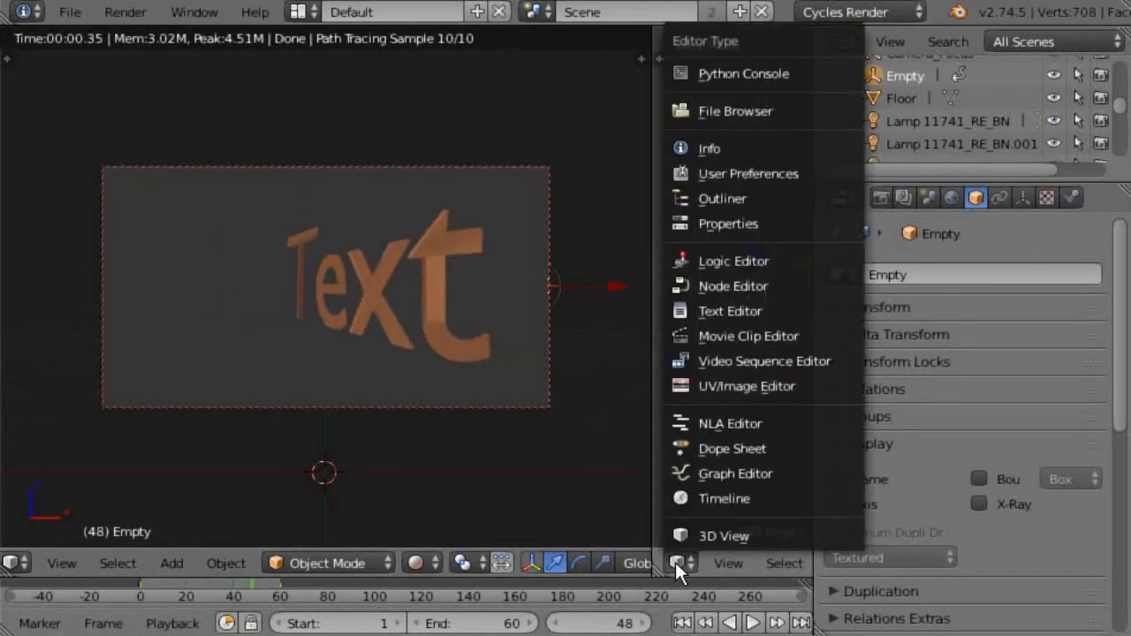
{"action": "left_click", "coordinate": [727, 286]}
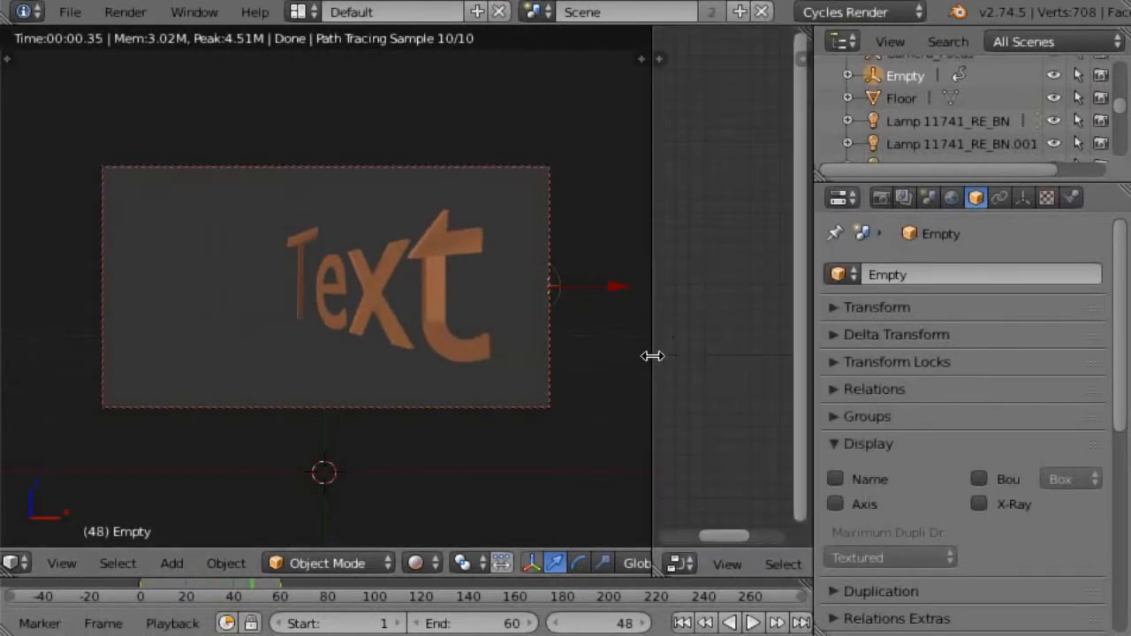
{"action": "left_click_drag", "start_coordinate": [653, 356], "coordinate": [415, 371]}
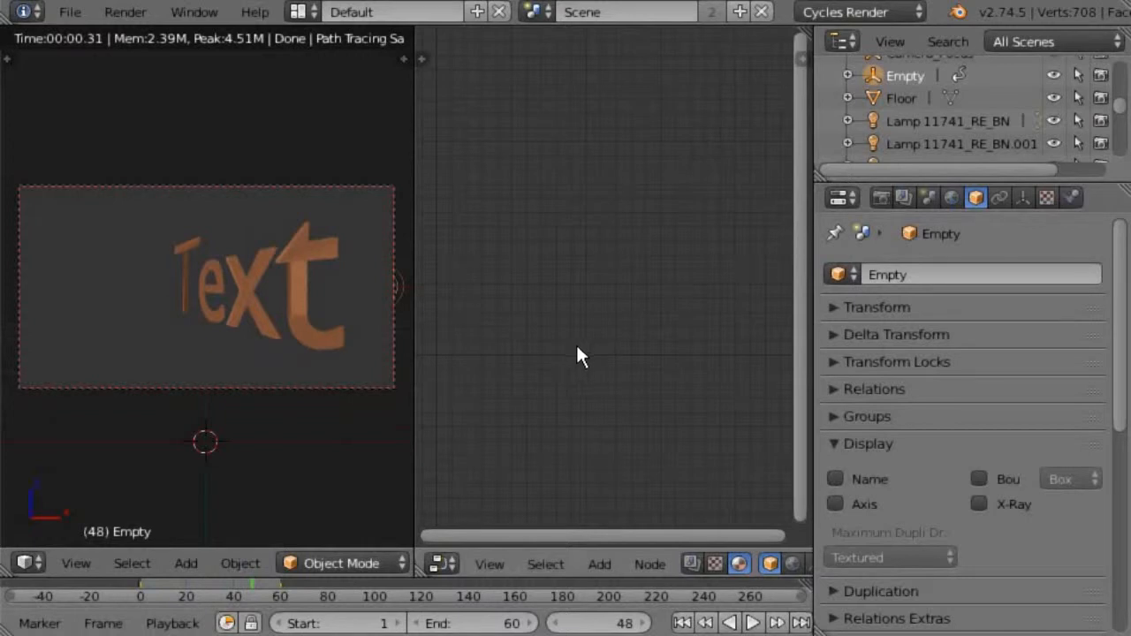
{"action": "right_click", "coordinate": [296, 288]}
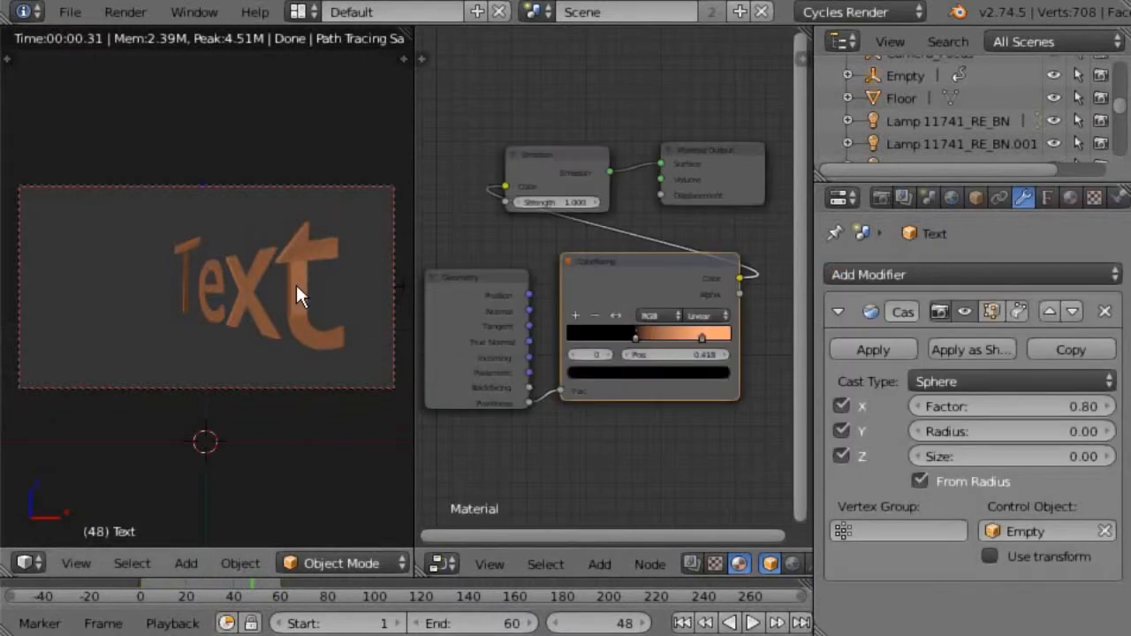
Reposition the ColorRamp stops, placing the black stop at 0.355 and the orange stop at 0.668.
{"action": "scroll", "coordinate": [636, 352], "scroll_direction": "up", "scroll_amount": 2}
{"action": "left_click", "coordinate": [726, 351]}
{"action": "mouse_move", "coordinate": [727, 351]}
{"action": "left_mouse_down"}
{"action": "mouse_move", "coordinate": [686, 351]}
{"action": "mouse_move", "coordinate": [710, 351]}
{"action": "left_mouse_up"}
{"action": "left_click", "coordinate": [644, 351]}
{"action": "left_click_drag", "start_coordinate": [642, 350], "coordinate": [585, 356]}
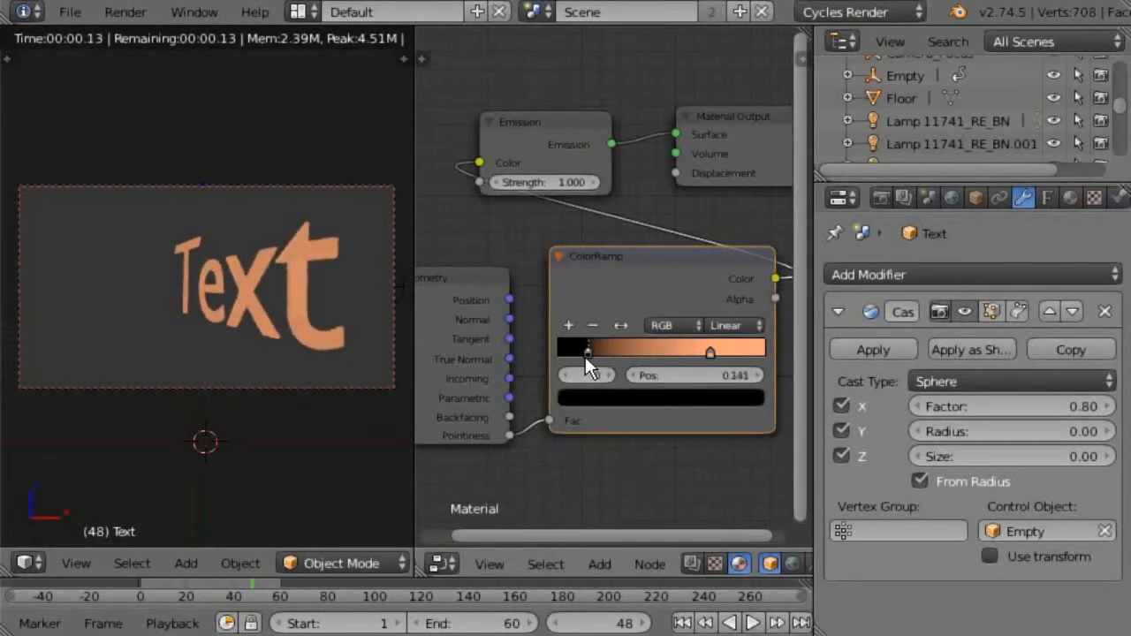
{"action": "mouse_move", "coordinate": [711, 352]}
{"action": "left_mouse_down"}
{"action": "mouse_move", "coordinate": [627, 355]}
{"action": "mouse_move", "coordinate": [740, 355]}
{"action": "mouse_move", "coordinate": [698, 352]}
{"action": "left_mouse_up"}
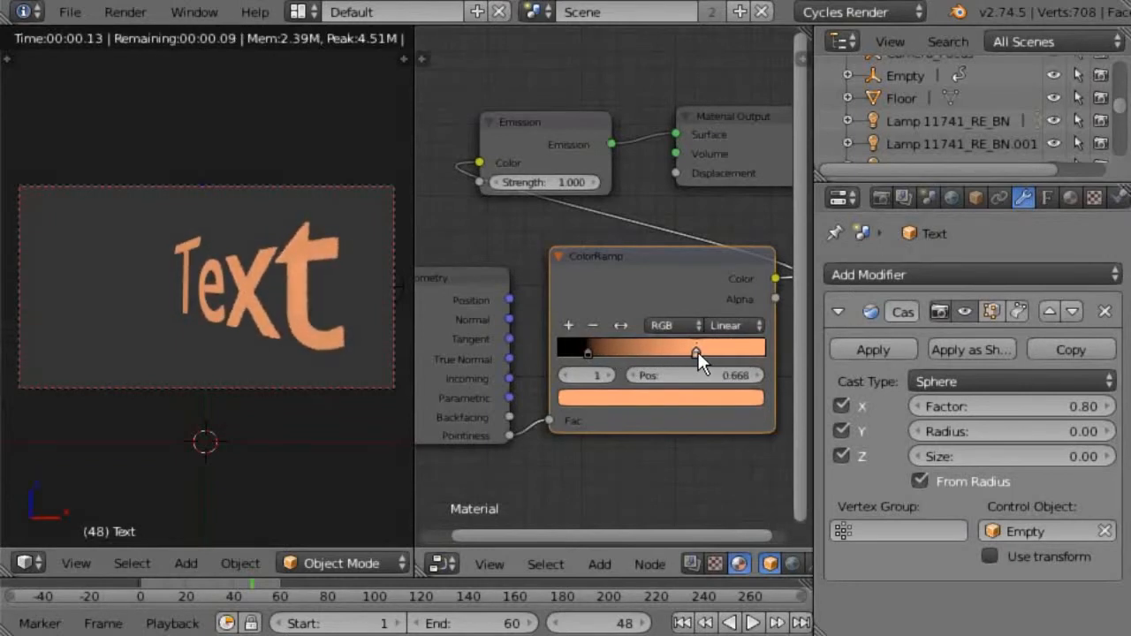
{"action": "left_click_drag", "start_coordinate": [588, 357], "coordinate": [634, 355]}
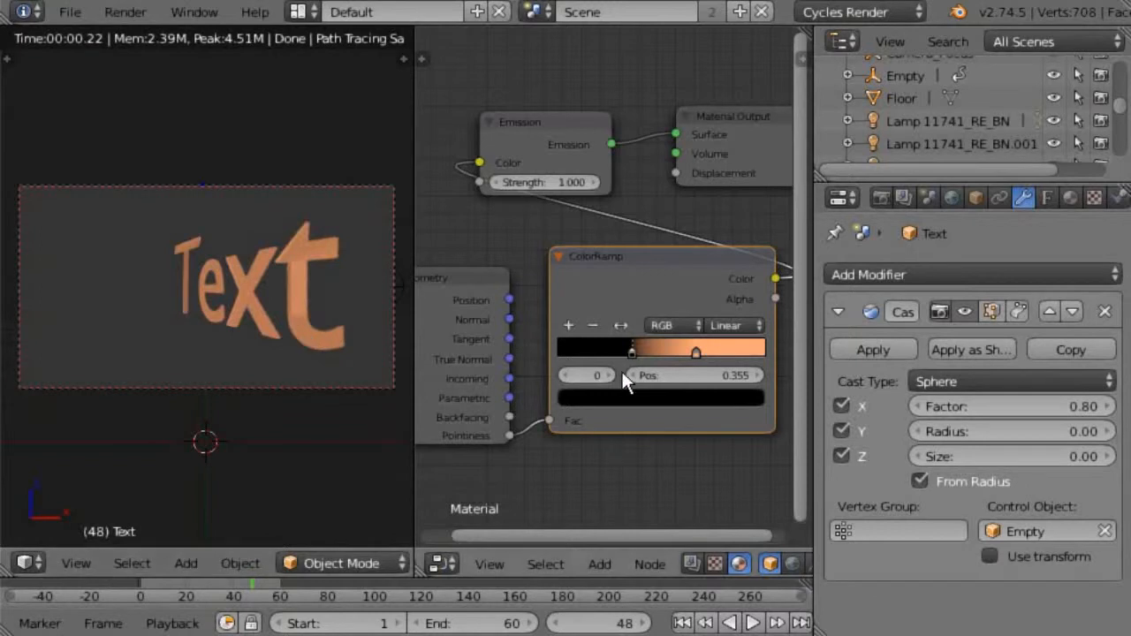
Recolor the ramp's black stop to dark reddish brown (R 0.084, G 0.022, B 0.015) and set the ramp interpolation to B-Spline.
{"action": "left_click", "coordinate": [640, 398]}
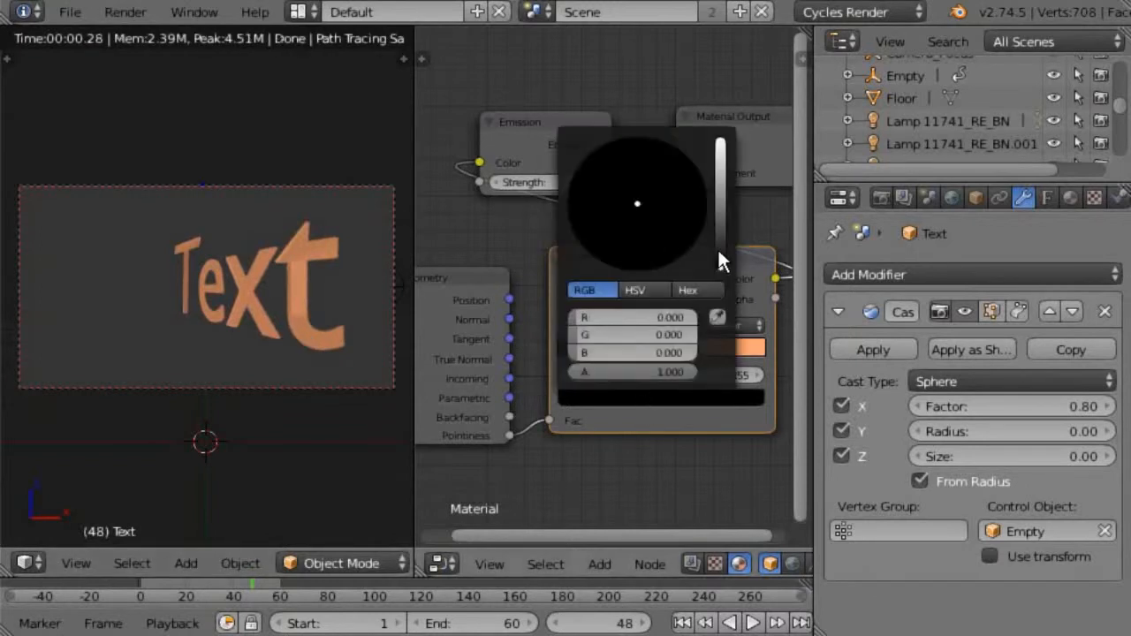
{"action": "left_click_drag", "start_coordinate": [717, 261], "coordinate": [720, 227]}
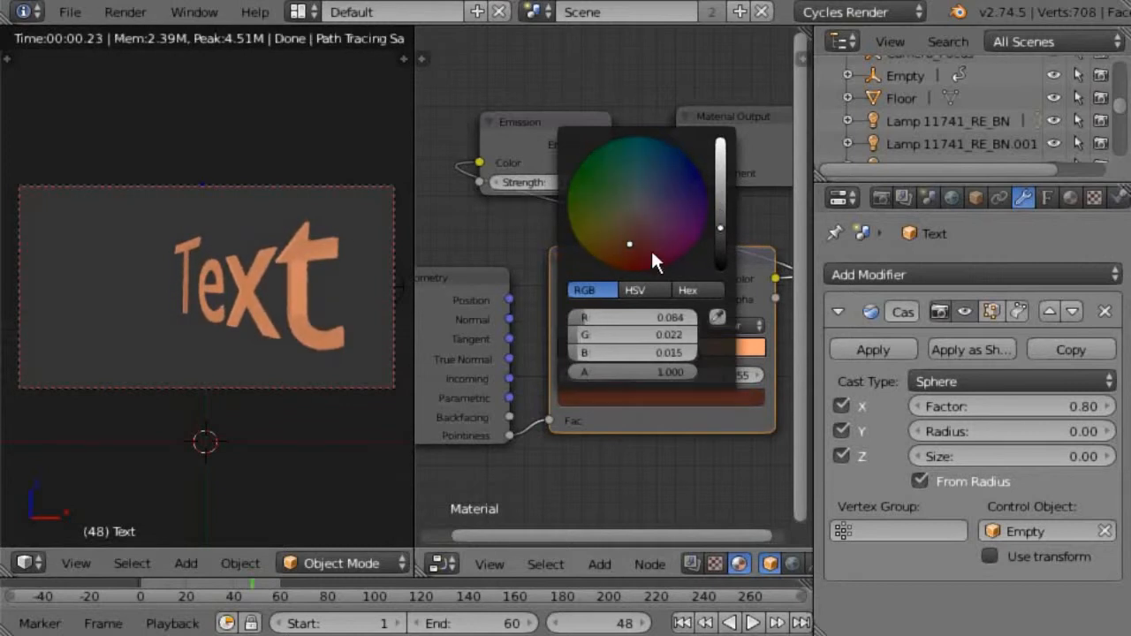
{"action": "left_click", "coordinate": [718, 324]}
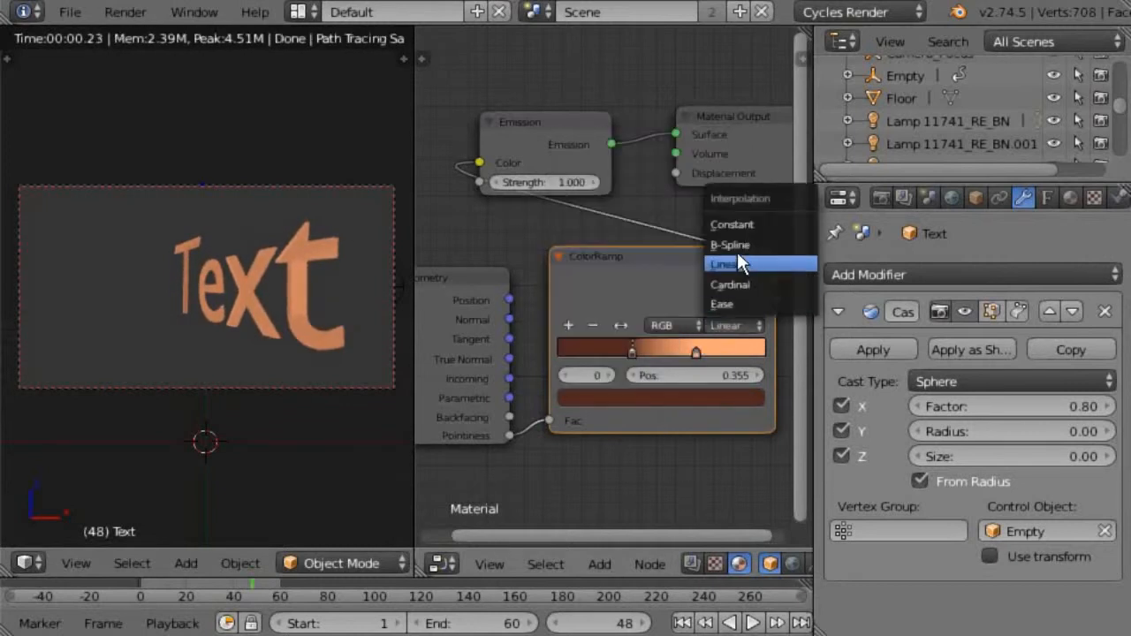
{"action": "left_click", "coordinate": [733, 242]}
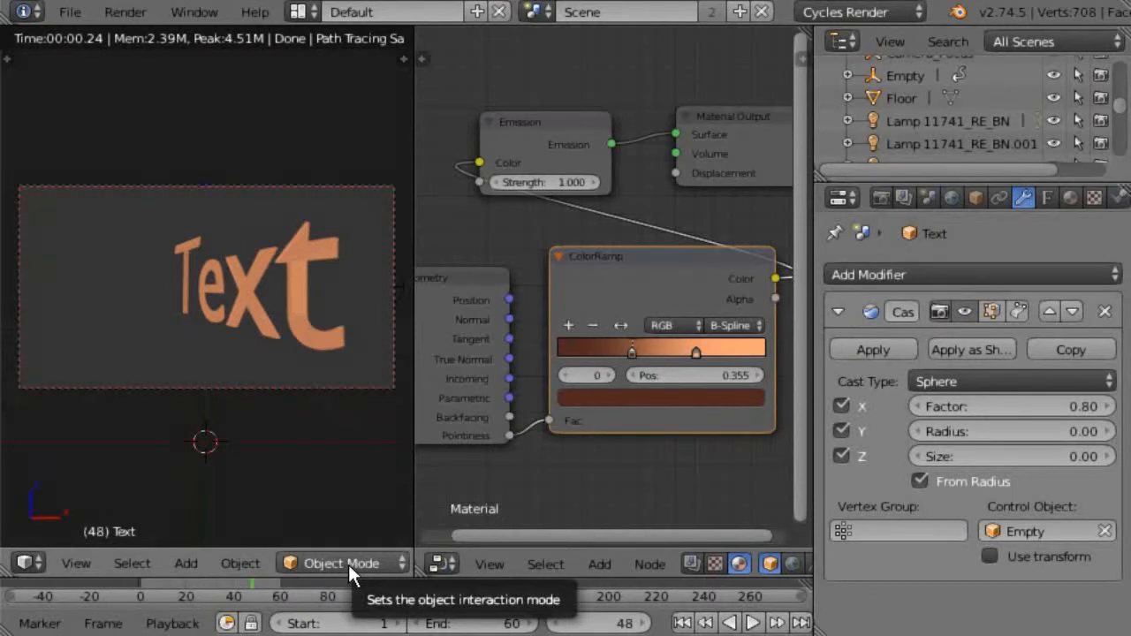
Remove the Cast modifier from the text, enlarge the 3D view and switch it to Solid shading.
{"action": "left_click", "coordinate": [1105, 311]}
{"action": "left_click", "coordinate": [922, 277]}
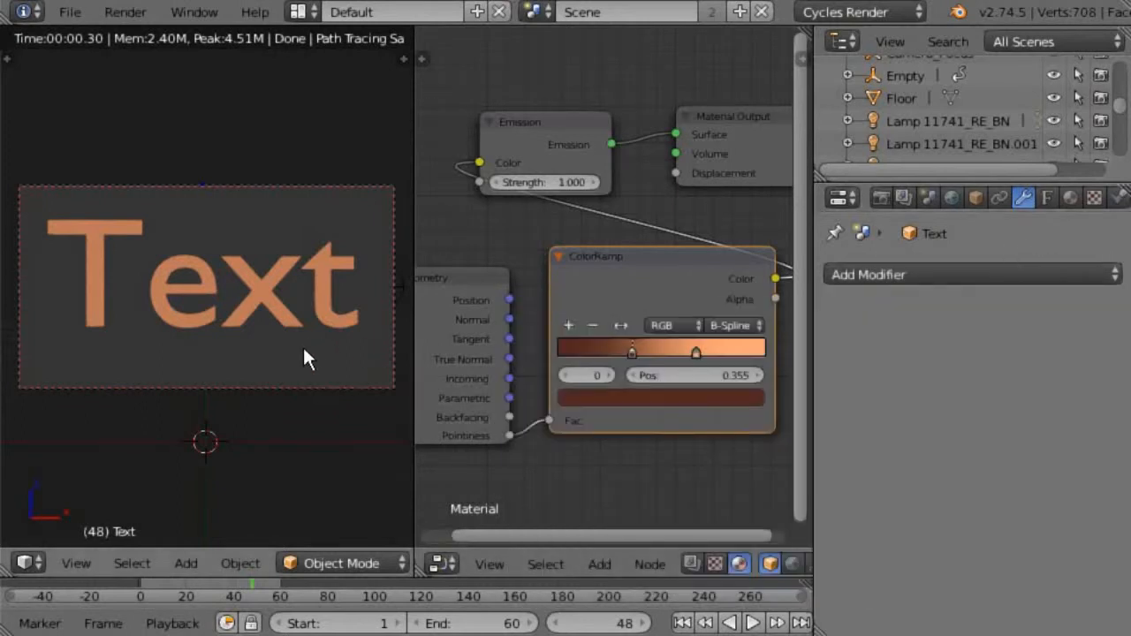
{"action": "left_click_drag", "start_coordinate": [416, 492], "coordinate": [557, 490]}
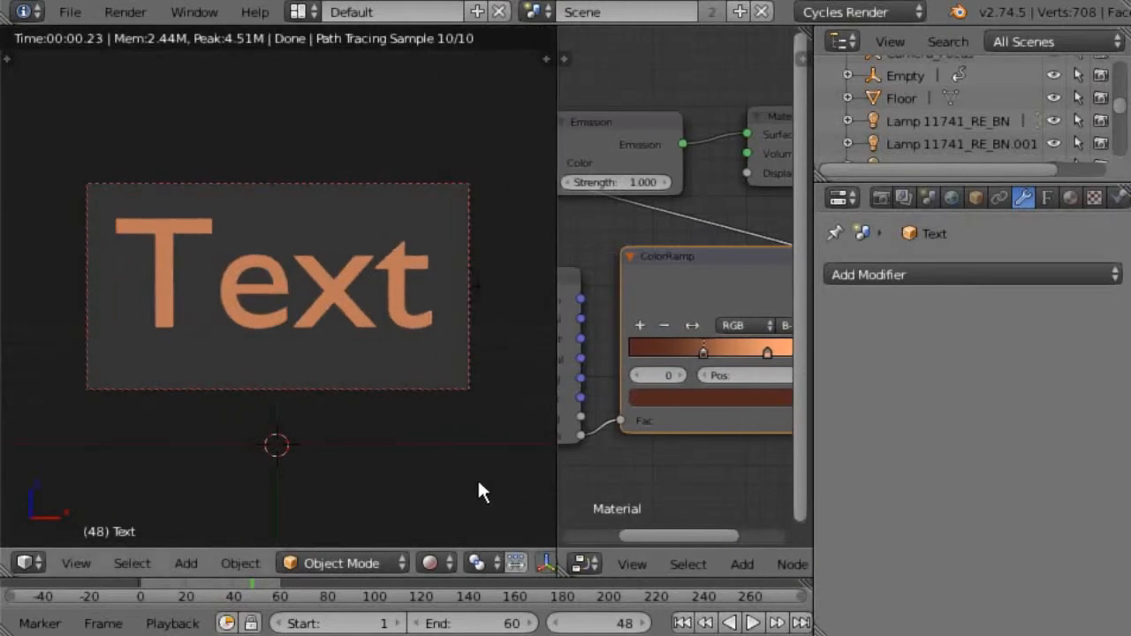
{"action": "left_click", "coordinate": [431, 563]}
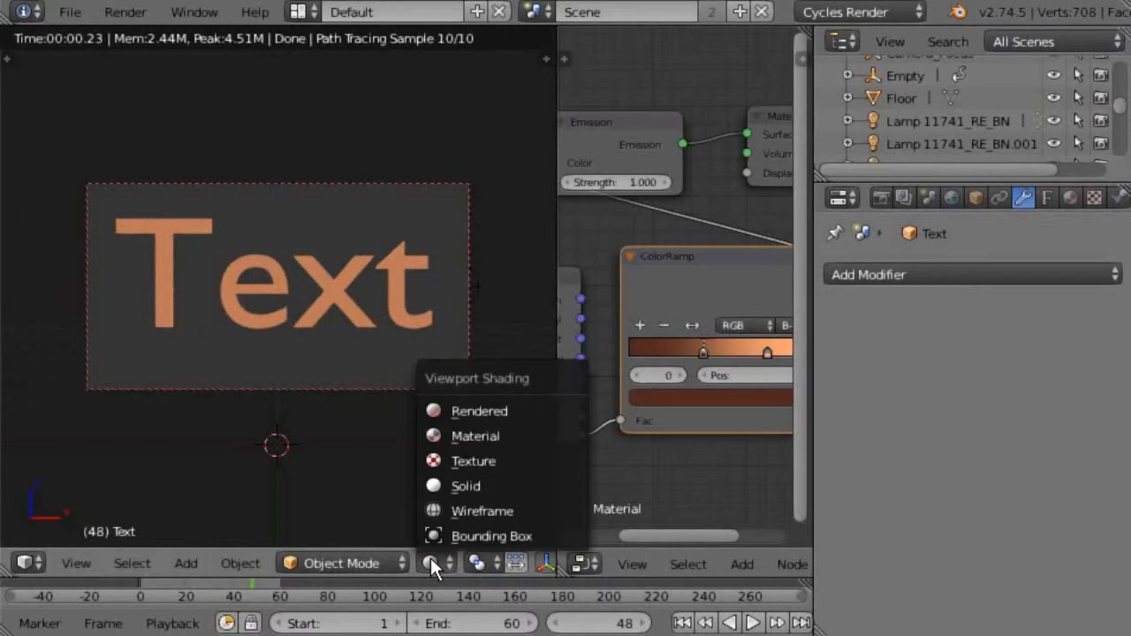
{"action": "left_click", "coordinate": [461, 485]}
{"action": "middle_click_drag", "start_coordinate": [336, 348], "coordinate": [269, 406]}
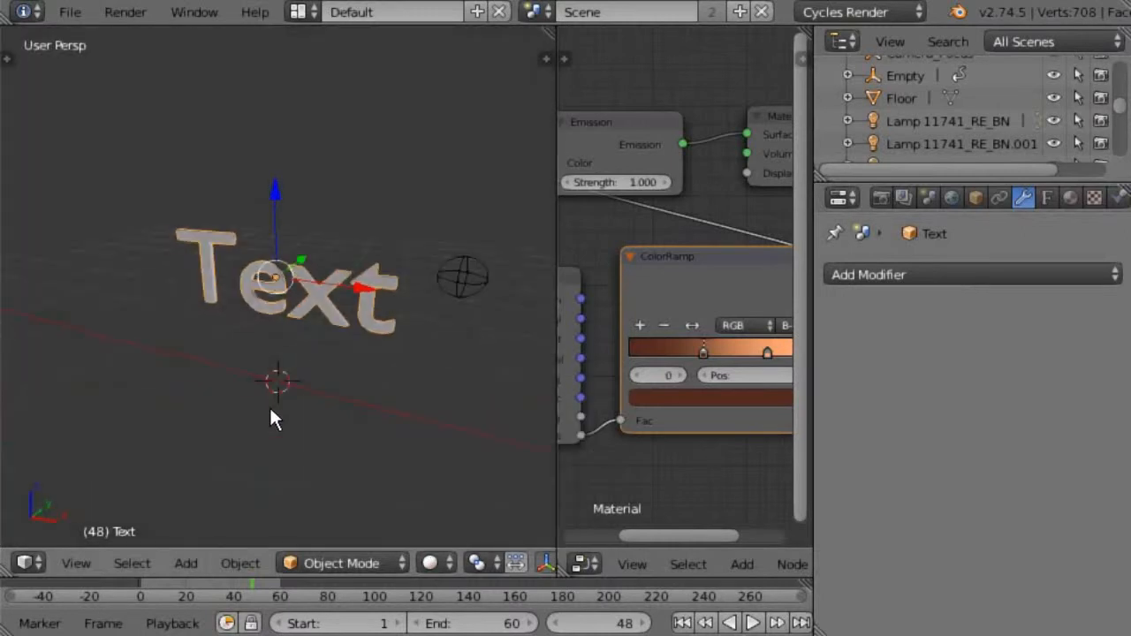
Add a lattice and, in front orthographic view, raise it along Z to the middle of the text.
{"action": "left_click", "coordinate": [186, 563]}
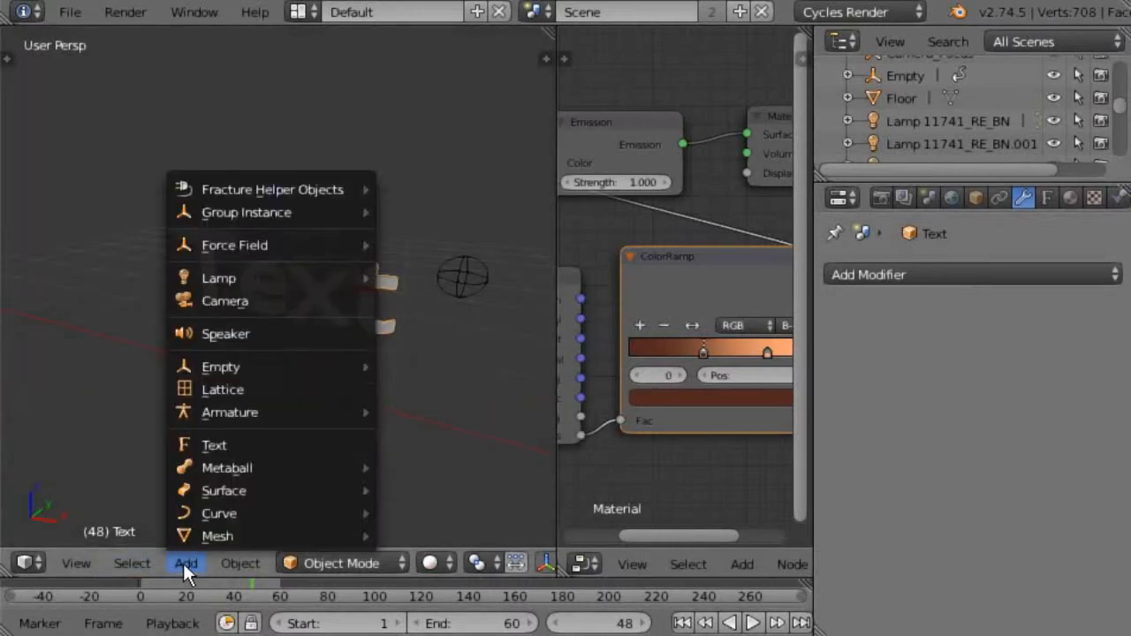
{"action": "left_click", "coordinate": [238, 386]}
{"action": "middle_click_drag", "start_coordinate": [327, 415], "coordinate": [394, 326]}
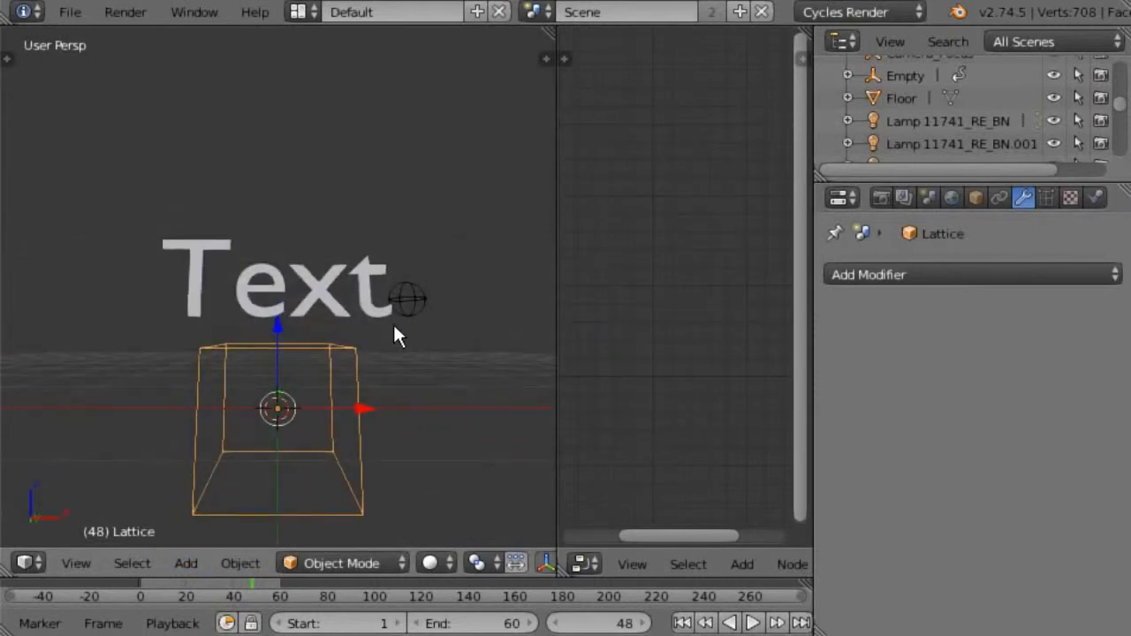
{"action": "key", "text": "KP_5"}
{"action": "key", "text": "KP_1"}
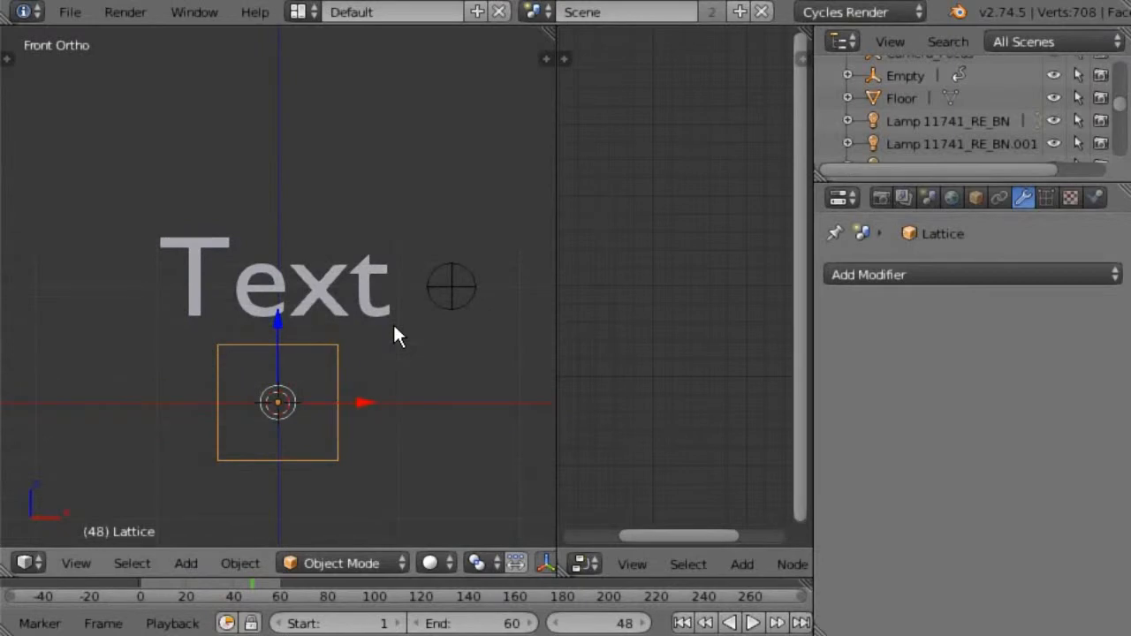
{"action": "left_click_drag", "start_coordinate": [278, 317], "coordinate": [285, 200]}
Scale the lattice along X to span the full width of the text and nudge it up along Z.
{"action": "scroll", "coordinate": [497, 563], "scroll_direction": "down", "scroll_amount": 5}
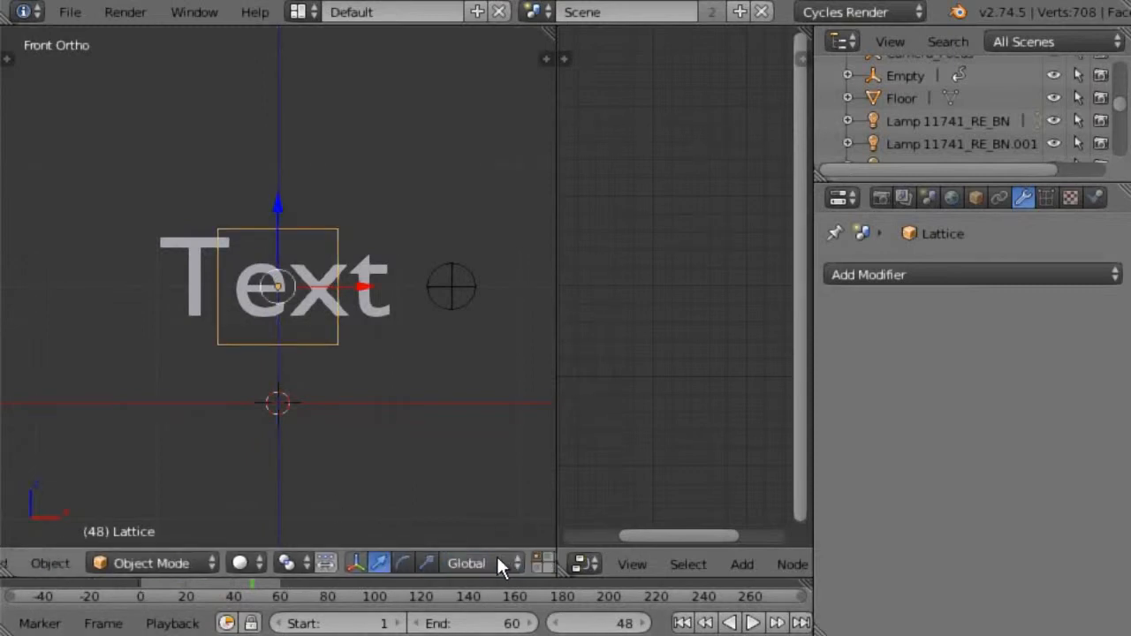
{"action": "left_click", "coordinate": [427, 563]}
{"action": "left_click_drag", "start_coordinate": [368, 287], "coordinate": [457, 289]}
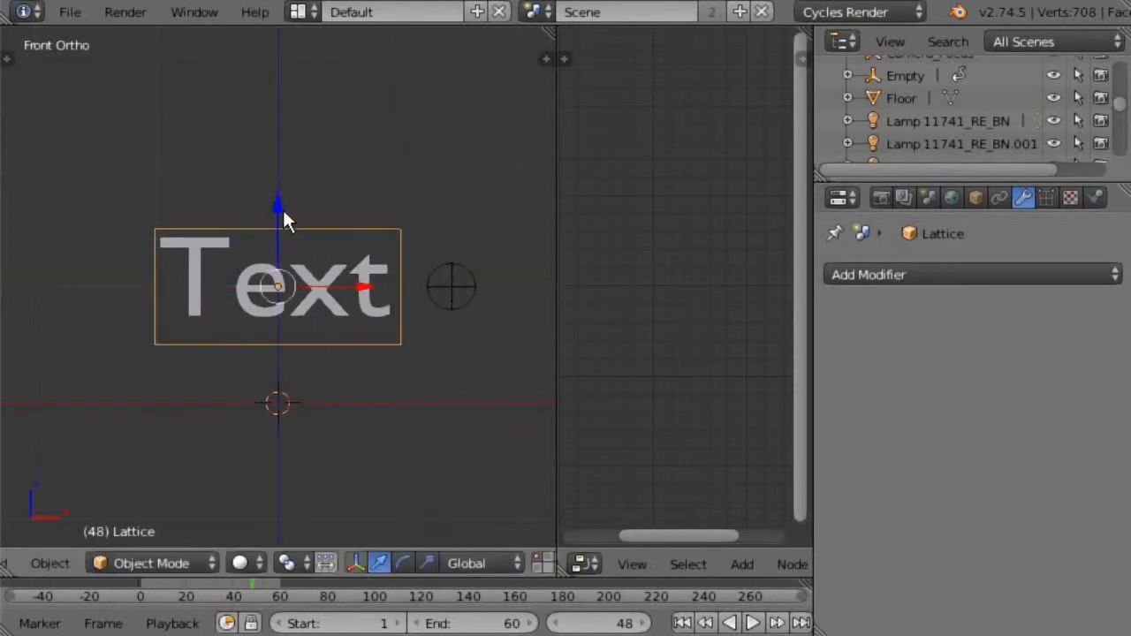
{"action": "left_click_drag", "start_coordinate": [275, 203], "coordinate": [277, 205]}
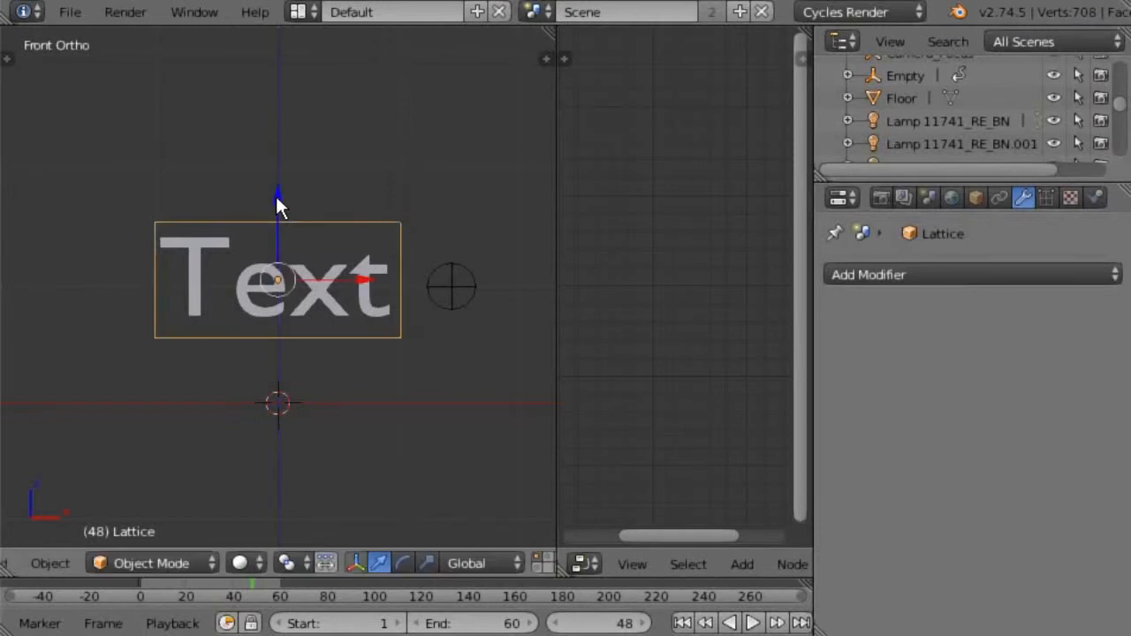
In right orthographic view, raise the lattice slightly and shrink it along Y to a thin box around the text's depth.
{"action": "key", "text": "KP_7"}
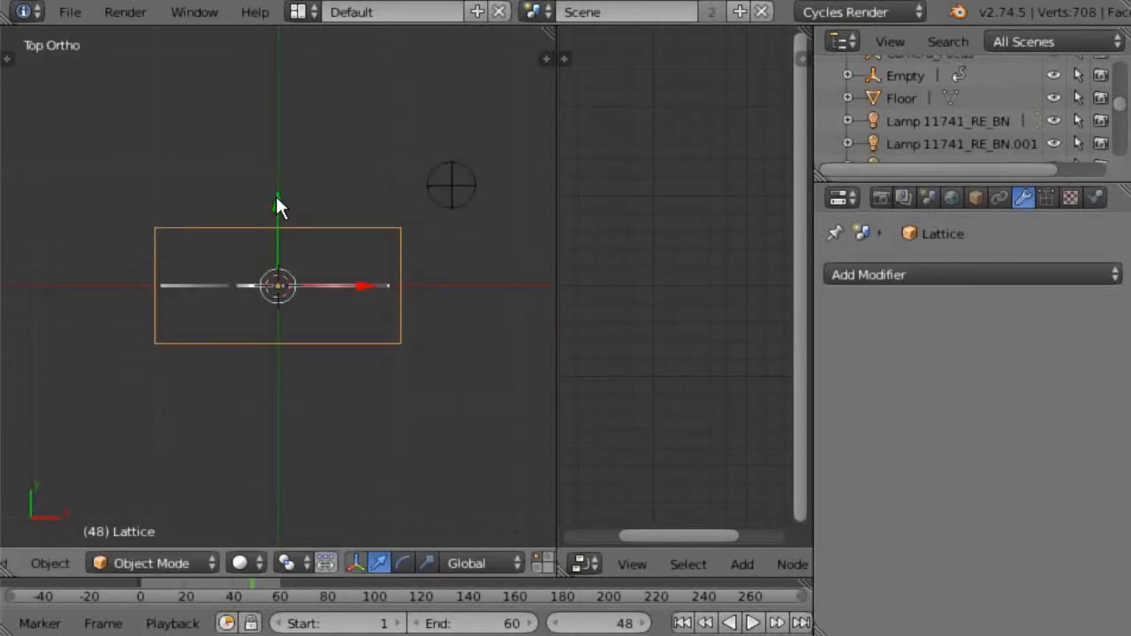
{"action": "key", "text": "KP_3"}
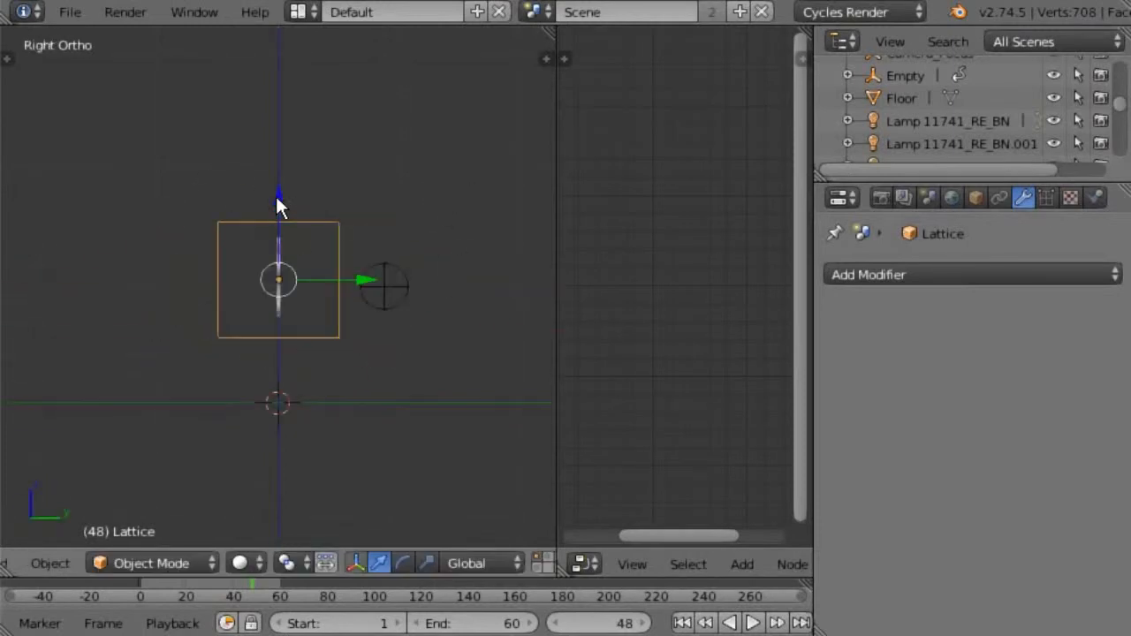
{"action": "left_click_drag", "start_coordinate": [277, 198], "coordinate": [277, 197]}
{"action": "left_click", "coordinate": [427, 563]}
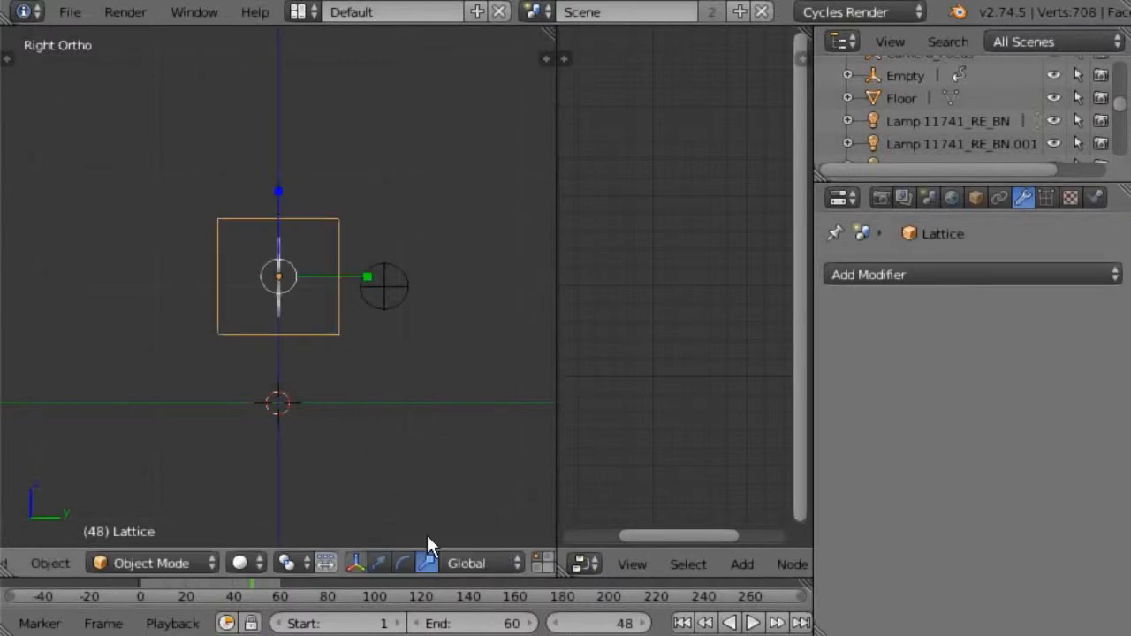
{"action": "left_click_drag", "start_coordinate": [366, 274], "coordinate": [294, 267]}
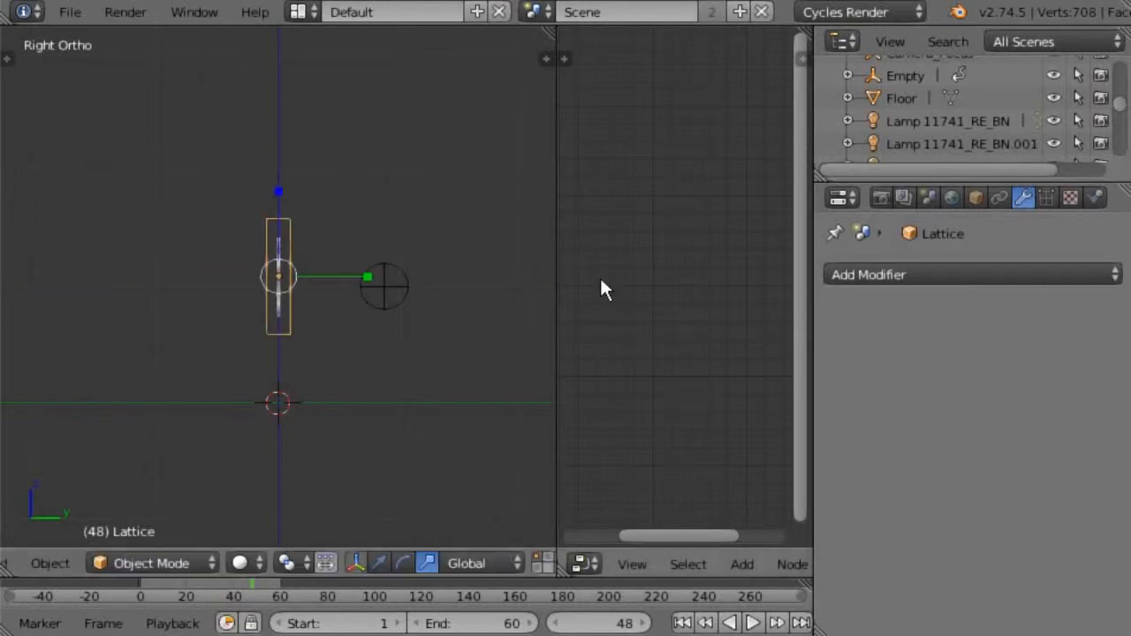
Try a lattice resolution of 4 along W and along V, restoring each to 2.
{"action": "left_click", "coordinate": [1046, 198]}
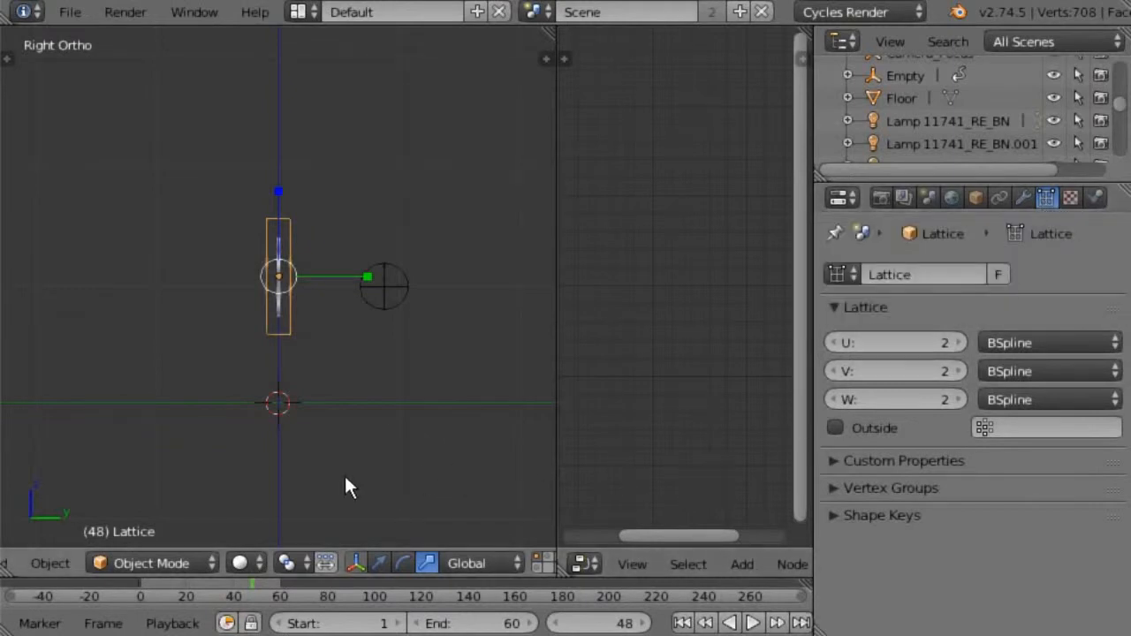
{"action": "key", "text": "KP_1"}
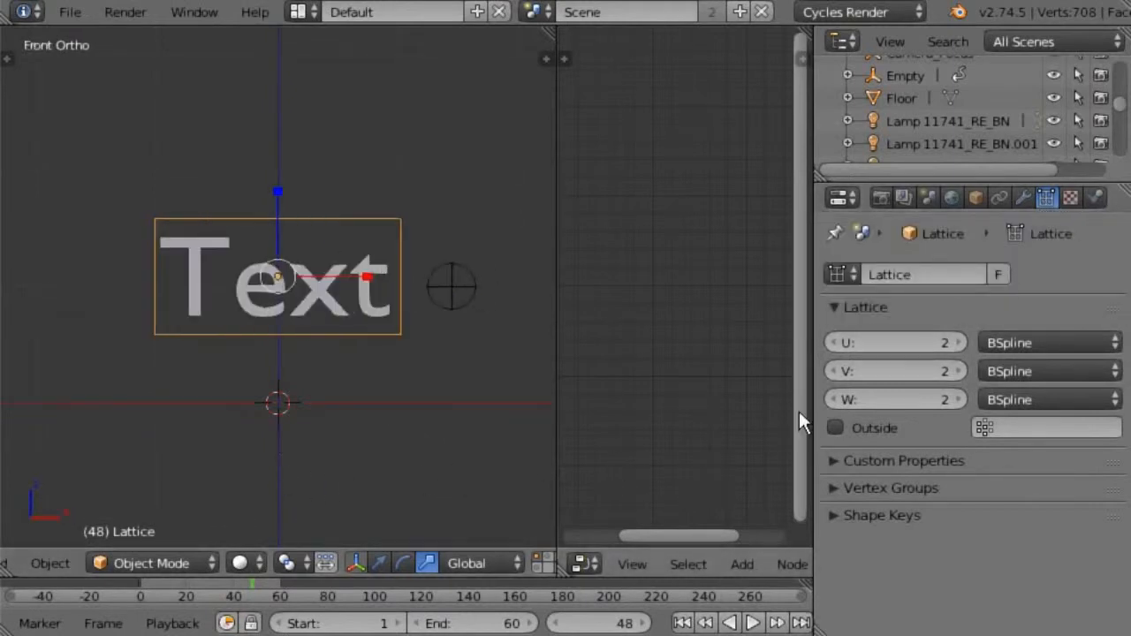
{"action": "left_click", "coordinate": [962, 399]}
{"action": "left_click", "coordinate": [961, 400]}
{"action": "left_click", "coordinate": [874, 397]}
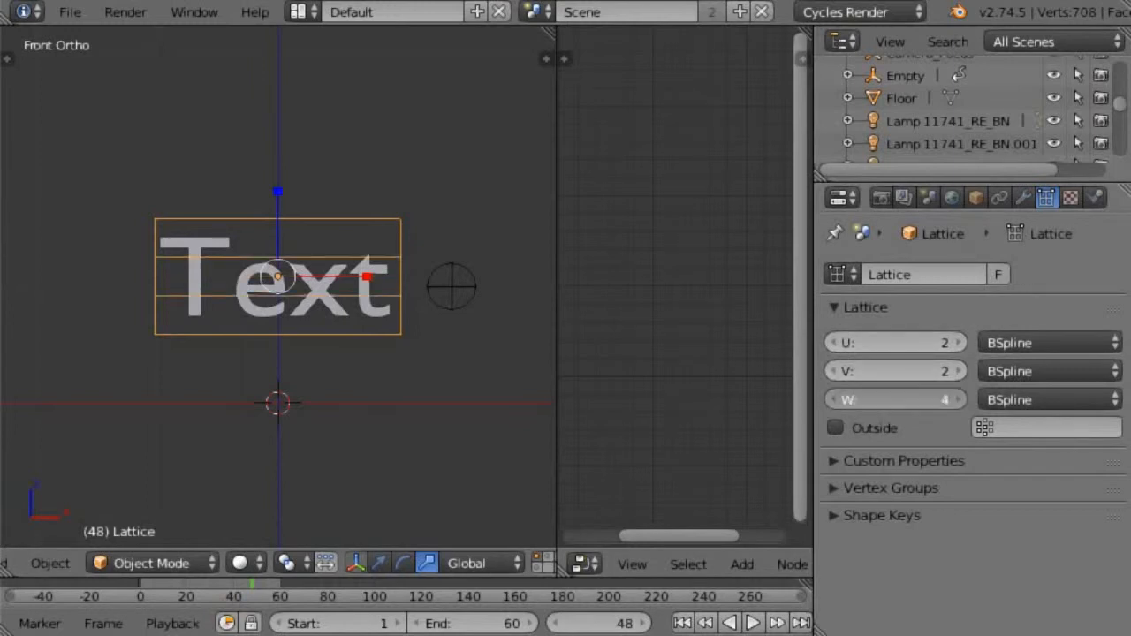
{"action": "type", "text": "2"}
{"action": "key", "text": "Return"}
{"action": "left_click", "coordinate": [961, 371]}
{"action": "left_click", "coordinate": [961, 372]}
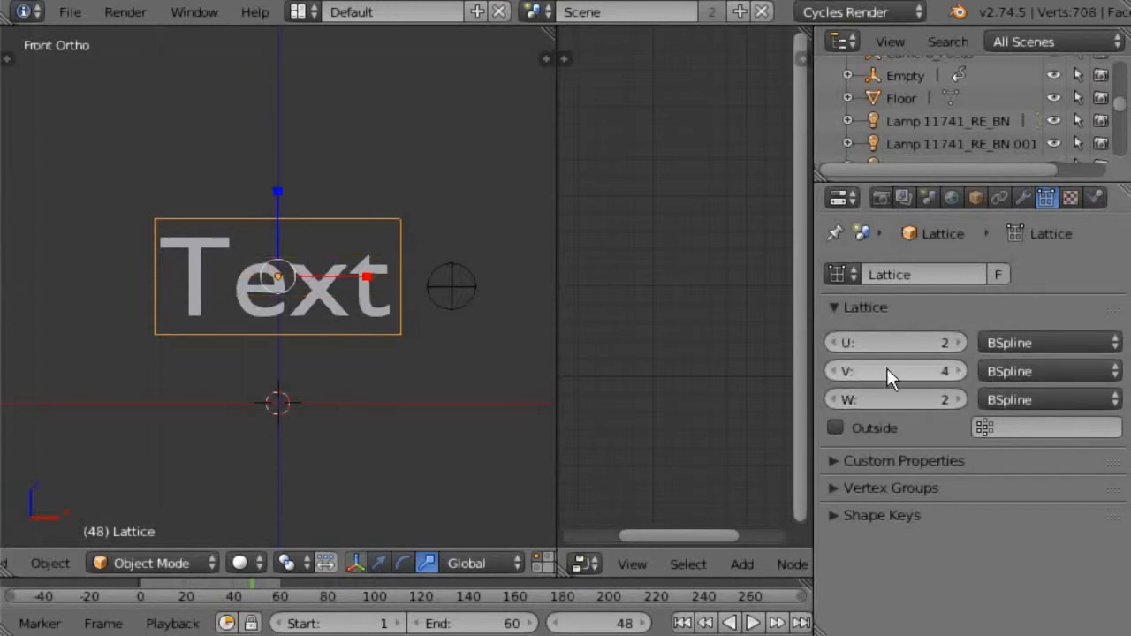
{"action": "left_click_drag", "start_coordinate": [937, 371], "coordinate": [902, 371]}
Set the lattice's U resolution to 8 to divide it along the length of the text.
{"action": "left_click", "coordinate": [960, 336]}
{"action": "left_click", "coordinate": [960, 336]}
{"action": "left_click", "coordinate": [960, 336]}
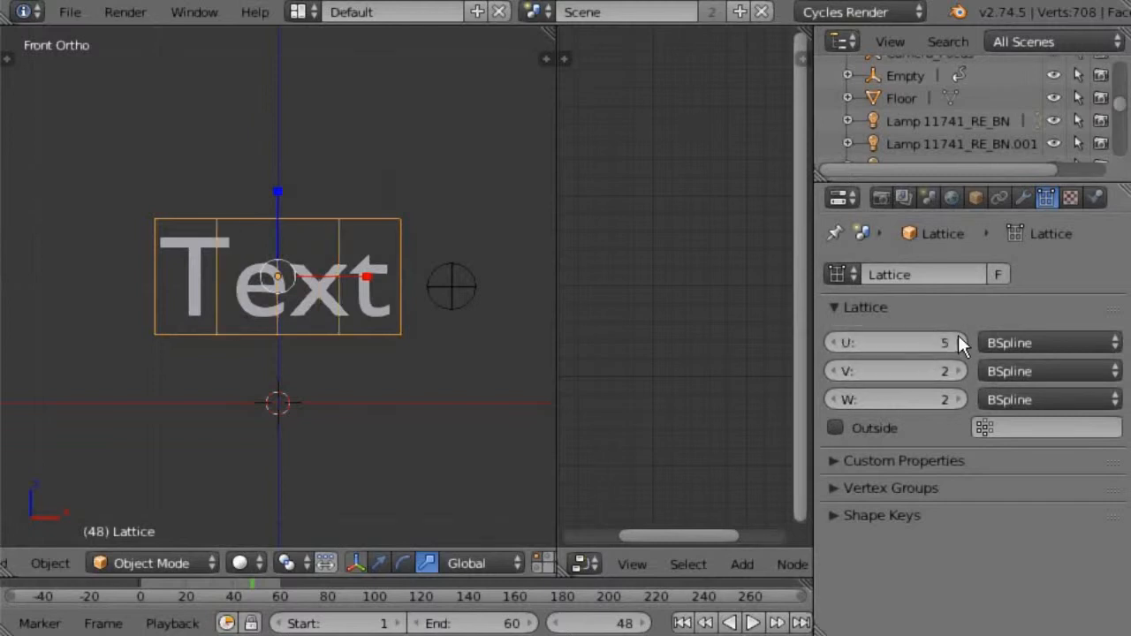
{"action": "left_click", "coordinate": [960, 336]}
{"action": "left_click", "coordinate": [960, 336]}
{"action": "left_click", "coordinate": [960, 336]}
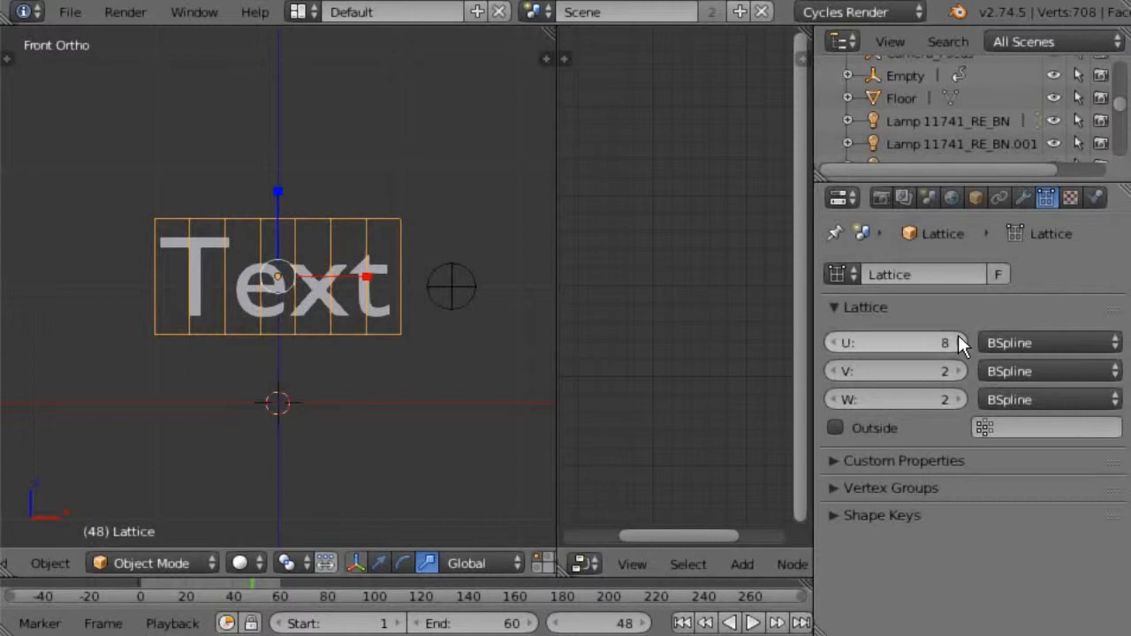
Set the lattice's U resolution to 9 and show the lattice in an angled perspective view.
{"action": "left_click", "coordinate": [960, 336]}
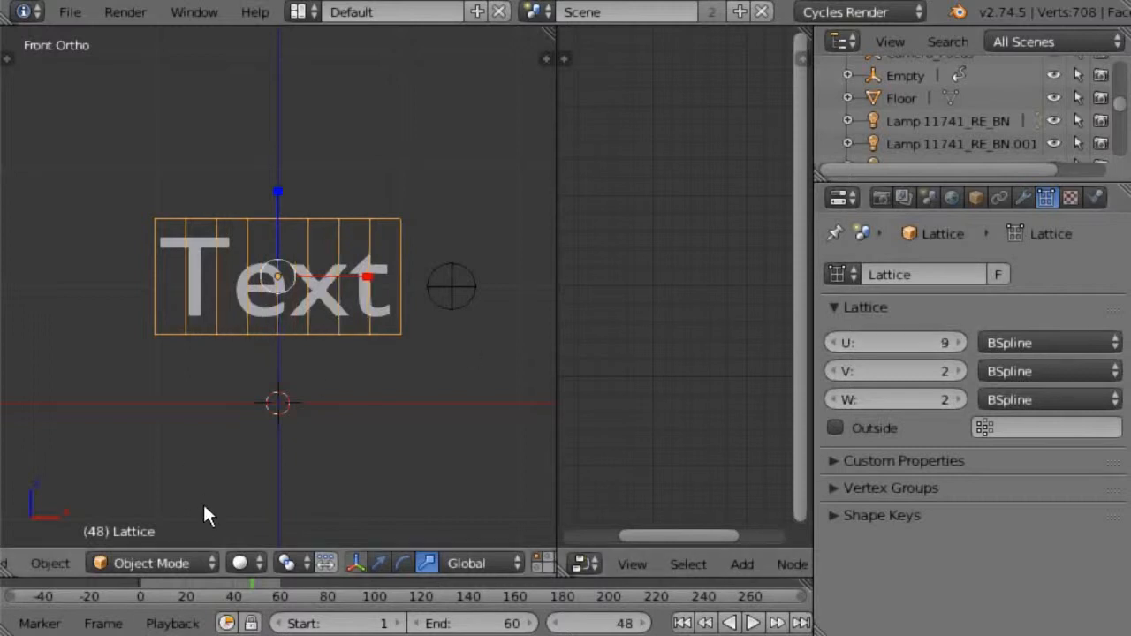
{"action": "middle_click_drag", "start_coordinate": [332, 496], "coordinate": [315, 430]}
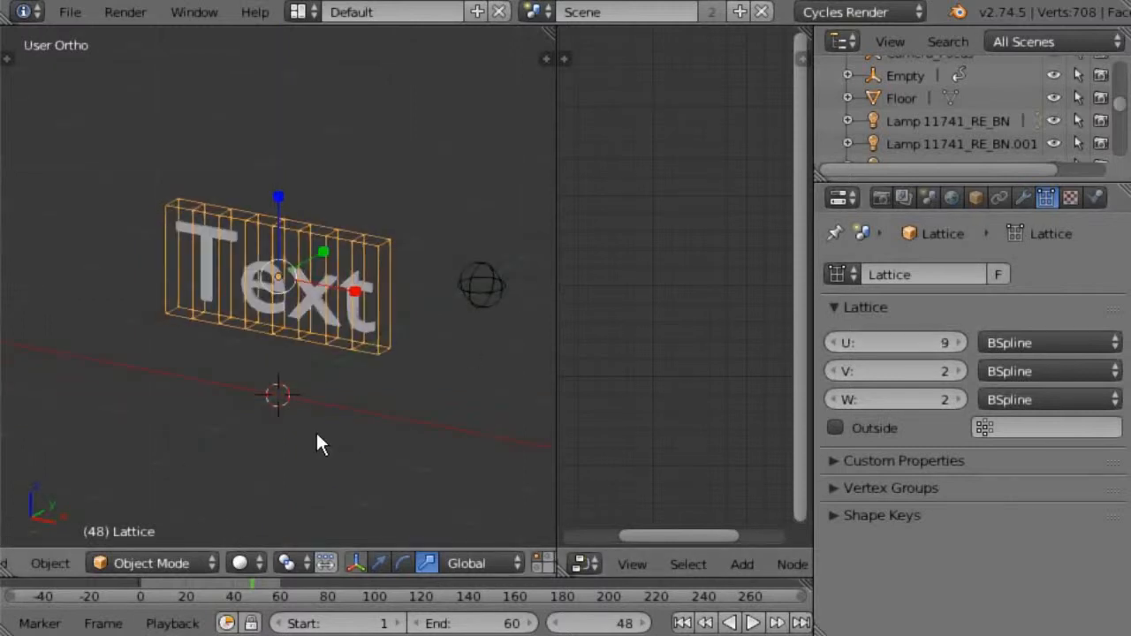
{"action": "key", "text": "KP_5"}
{"action": "scroll", "coordinate": [315, 431], "scroll_direction": "up", "scroll_amount": 1}
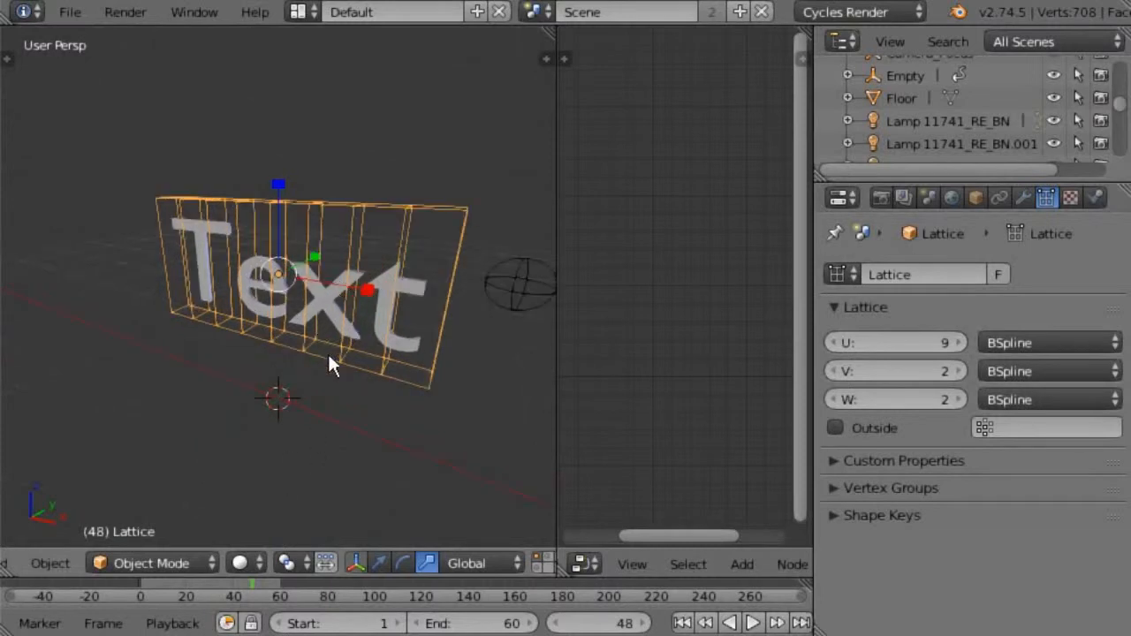
{"action": "left_click", "coordinate": [132, 563]}
{"action": "left_click", "coordinate": [135, 508]}
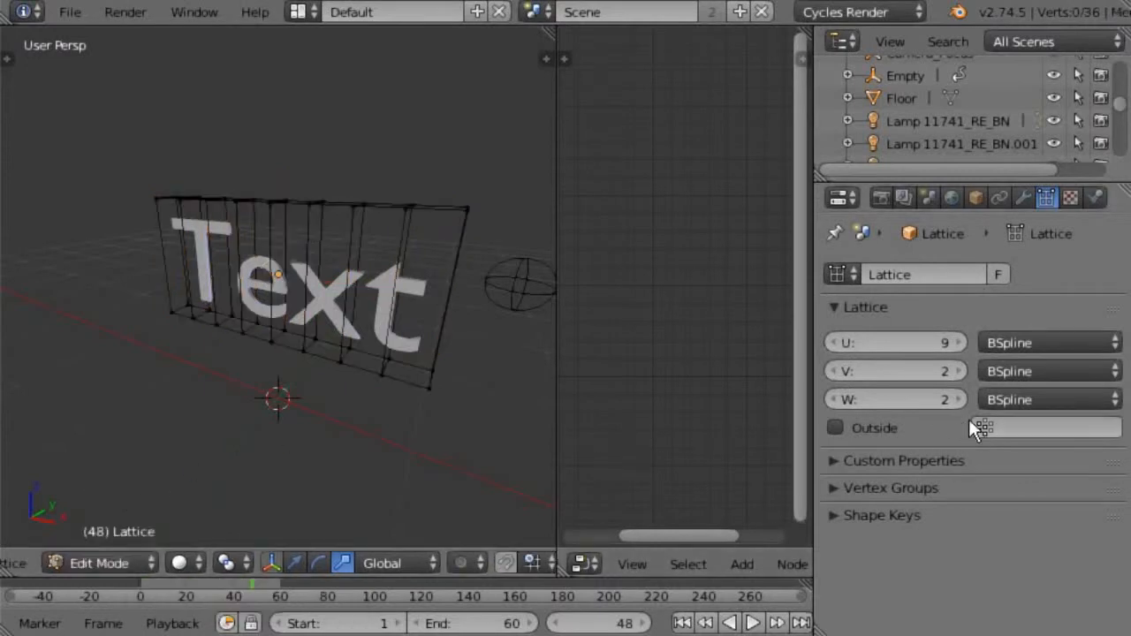
{"action": "left_click", "coordinate": [99, 563]}
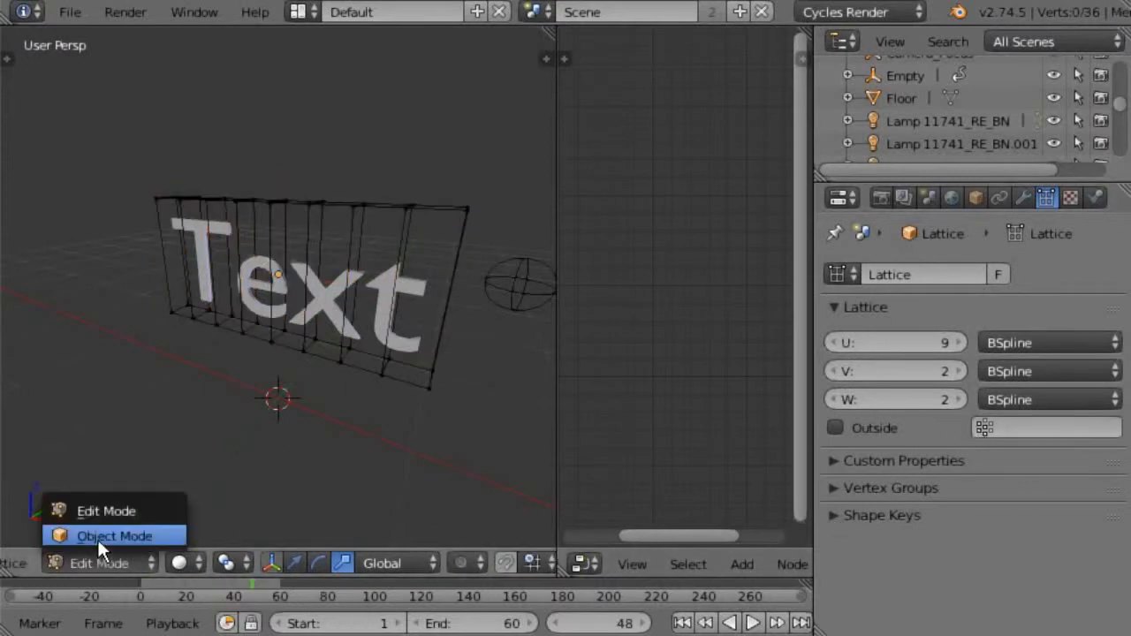
{"action": "left_click", "coordinate": [101, 537]}
Add a Basis shape key and a second shape key, Key 1, to the lattice.
{"action": "left_click", "coordinate": [836, 517]}
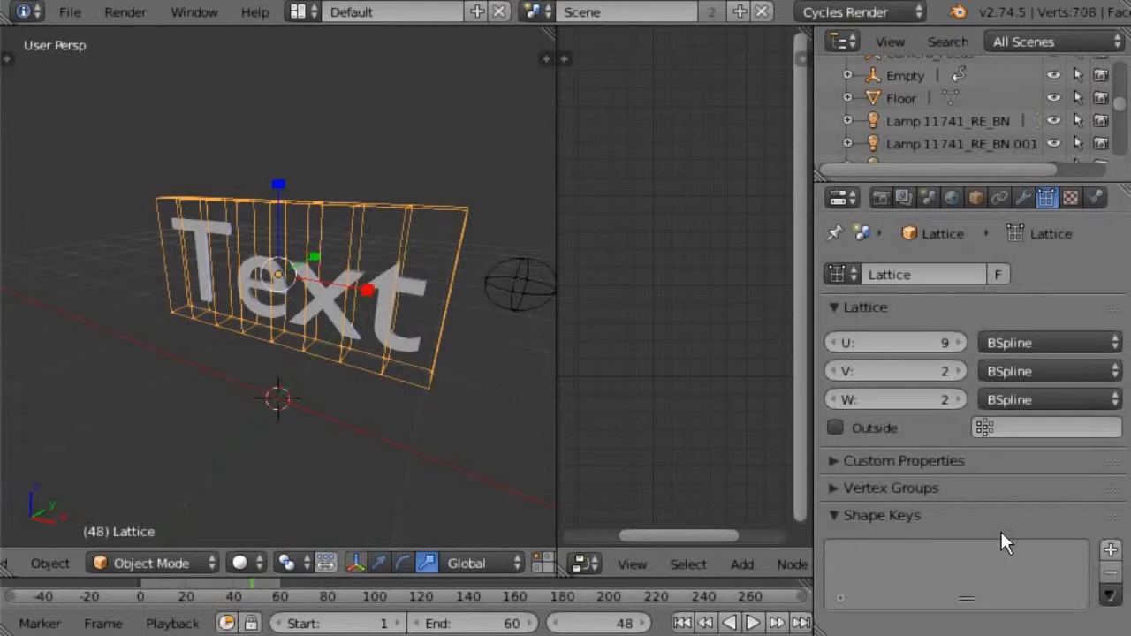
{"action": "left_click", "coordinate": [1110, 549]}
{"action": "scroll", "coordinate": [1119, 505], "scroll_direction": "down", "scroll_amount": 2}
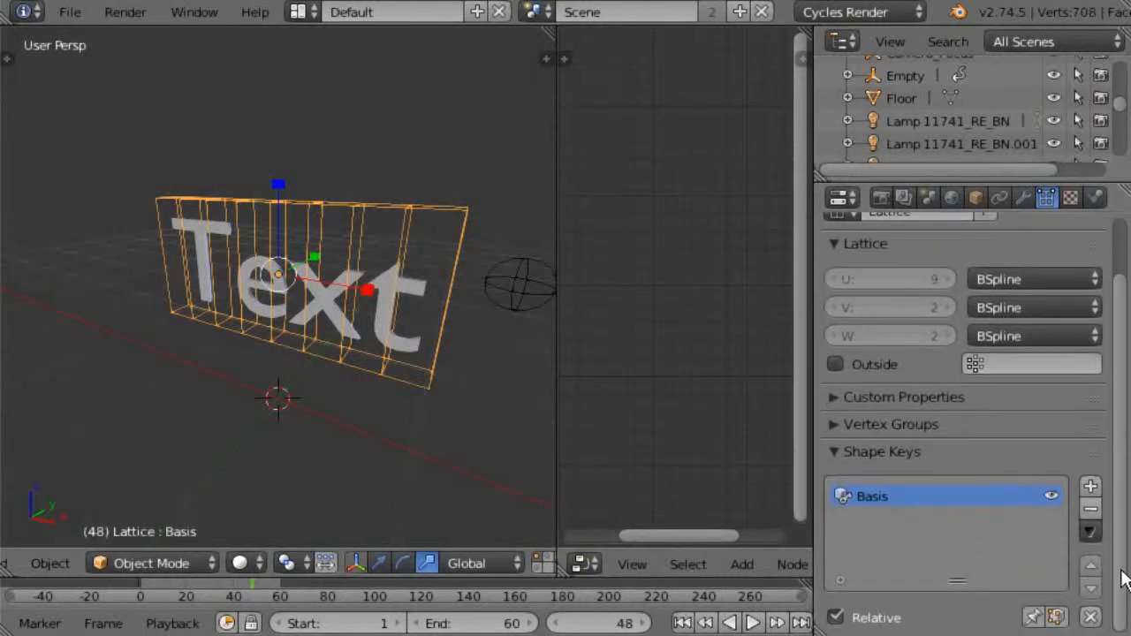
{"action": "left_click", "coordinate": [1091, 487]}
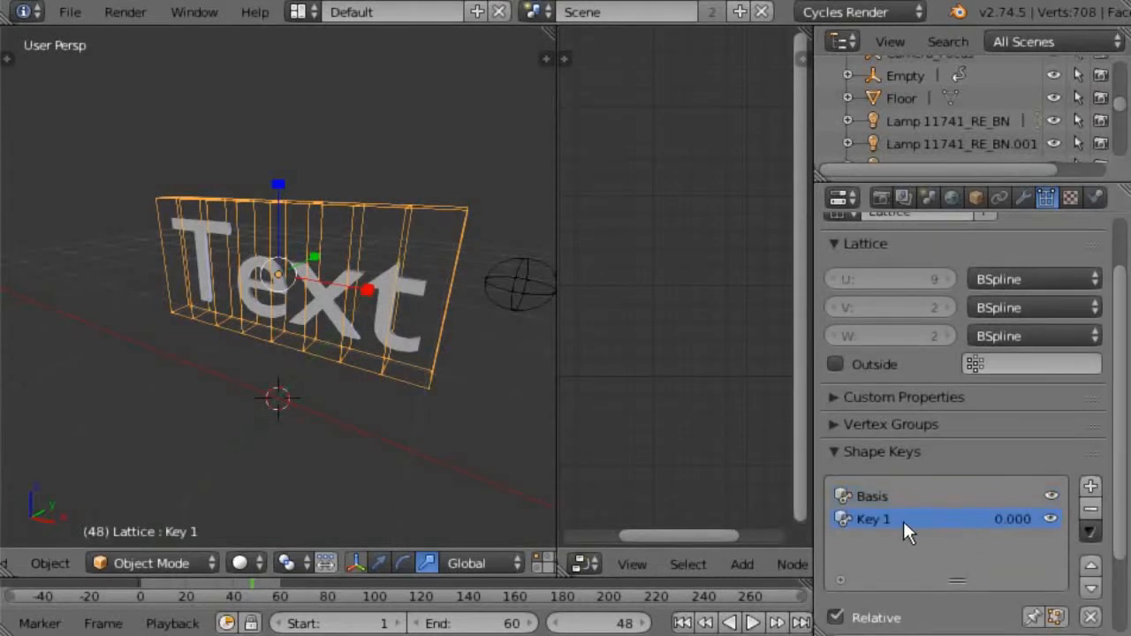
In Edit Mode with Key 1 active, select the eight lattice points, upper and lower, around the middle of the text.
{"action": "left_click", "coordinate": [137, 562]}
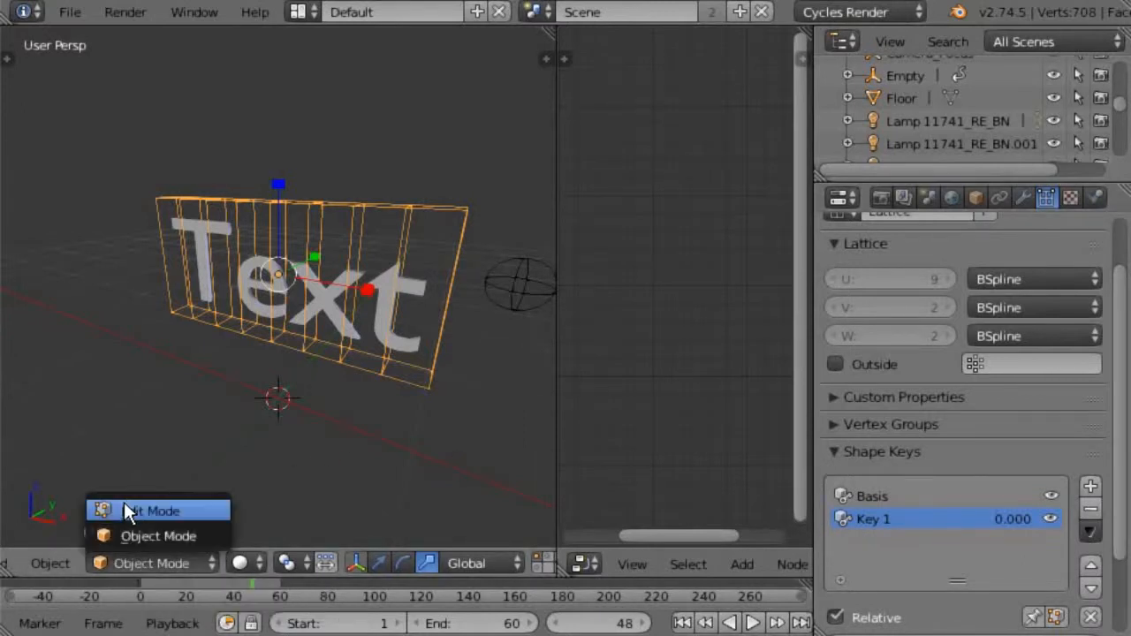
{"action": "left_click", "coordinate": [124, 504]}
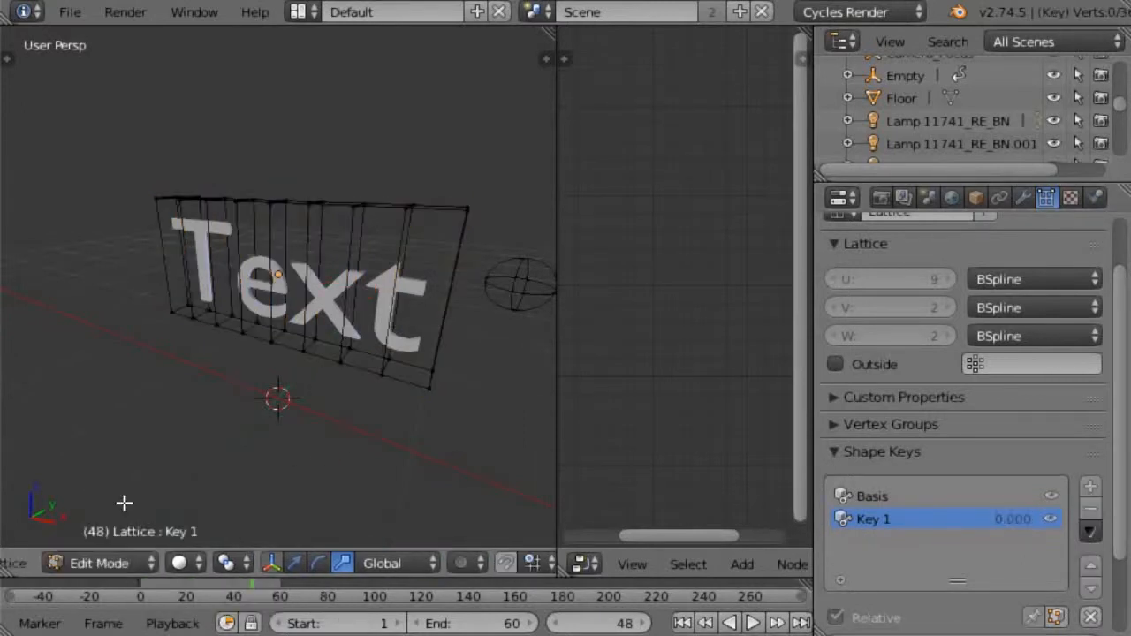
{"action": "right_click", "coordinate": [273, 344]}
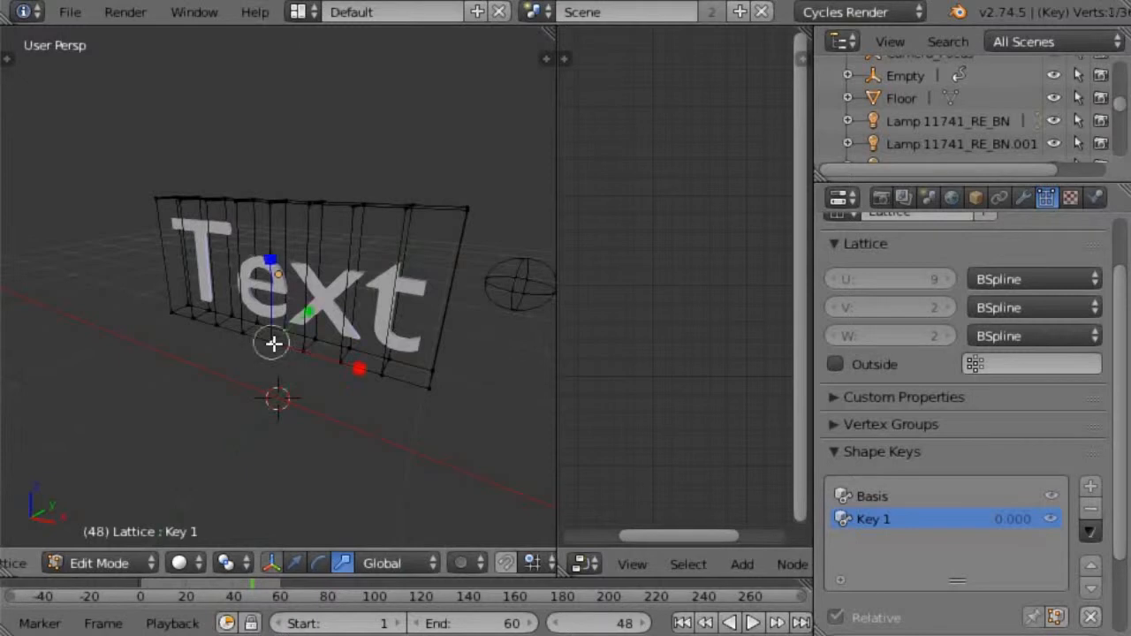
{"action": "middle_click_drag", "start_coordinate": [274, 205], "coordinate": [235, 270]}
{"action": "right_click", "coordinate": [269, 224], "text": "shift"}
{"action": "right_click", "coordinate": [295, 208], "text": "shift"}
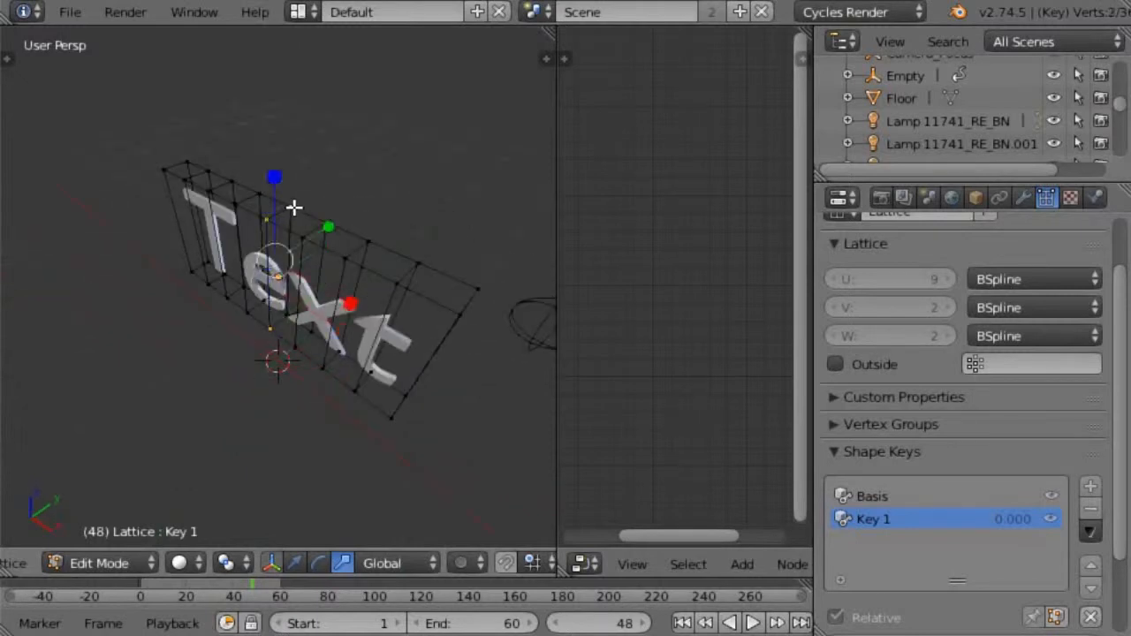
{"action": "right_click", "coordinate": [328, 223], "text": "shift"}
{"action": "right_click", "coordinate": [304, 239], "text": "shift"}
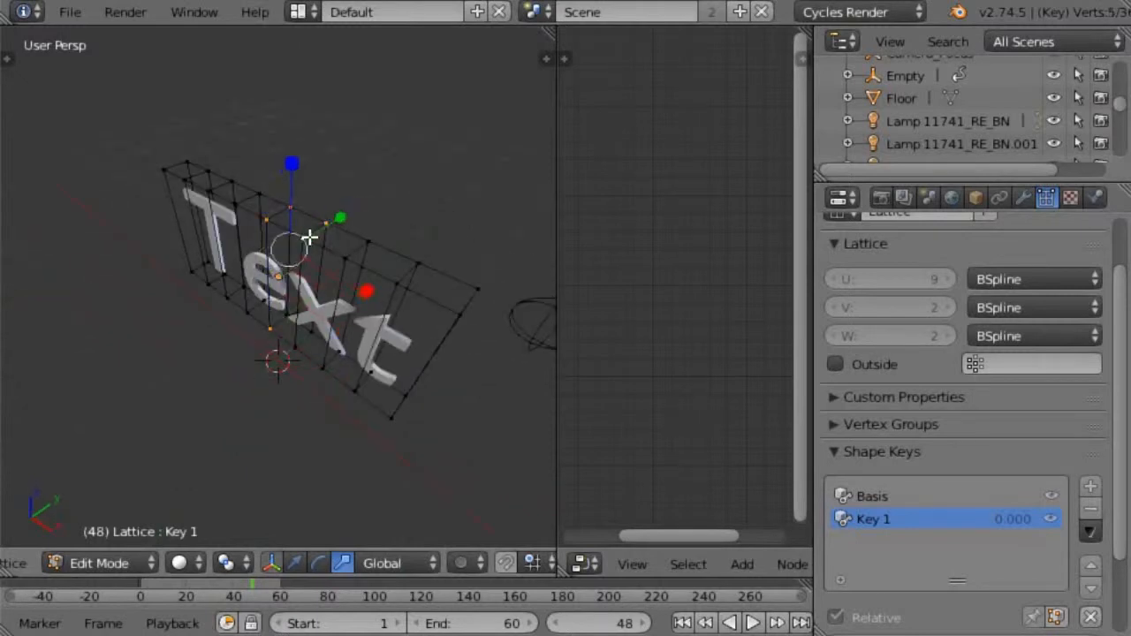
{"action": "right_click", "coordinate": [313, 329], "text": "shift"}
{"action": "right_click", "coordinate": [287, 316], "text": "shift"}
{"action": "right_click", "coordinate": [294, 348], "text": "shift"}
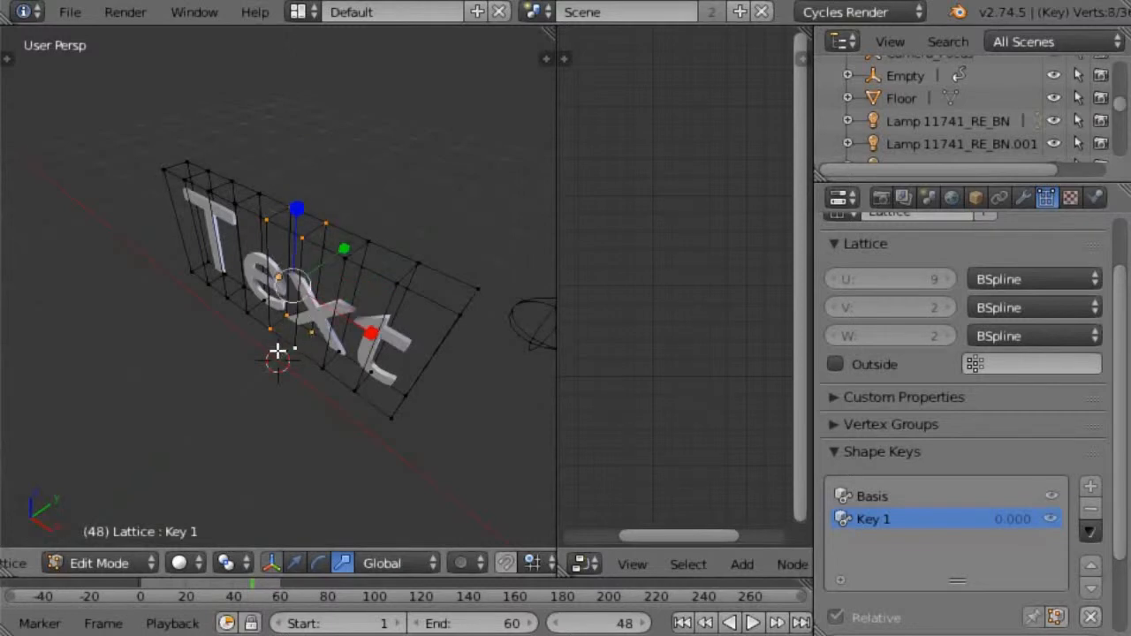
Enable proportional editing, pull the selected points forward along Y into a bent shape, and return to Object Mode.
{"action": "scroll", "coordinate": [457, 559], "scroll_direction": "down", "scroll_amount": 2}
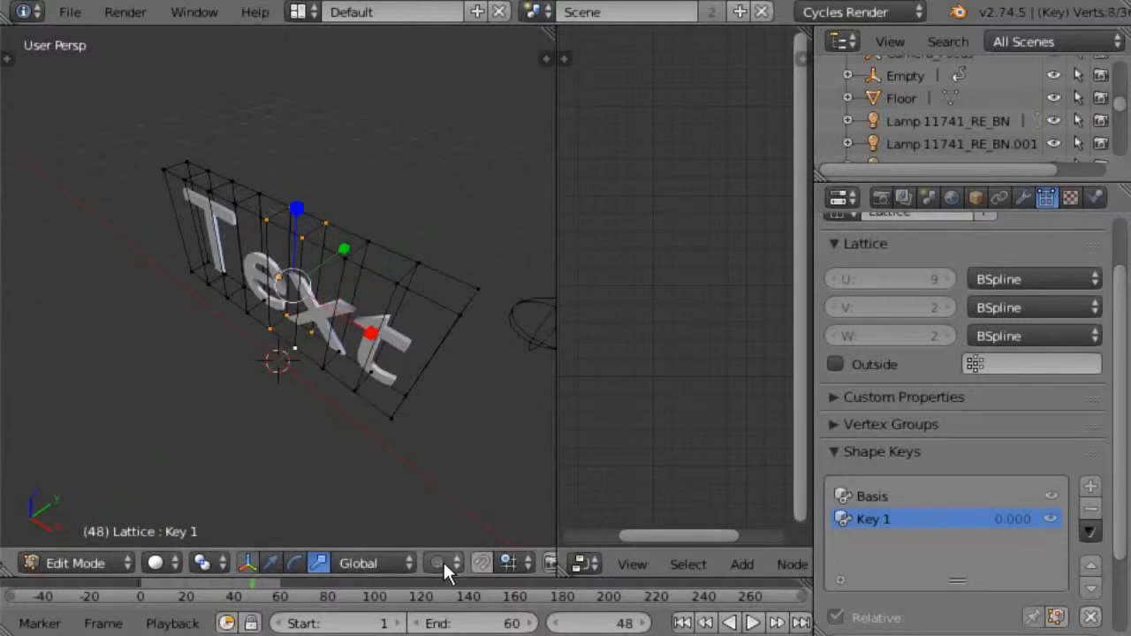
{"action": "left_click", "coordinate": [439, 562]}
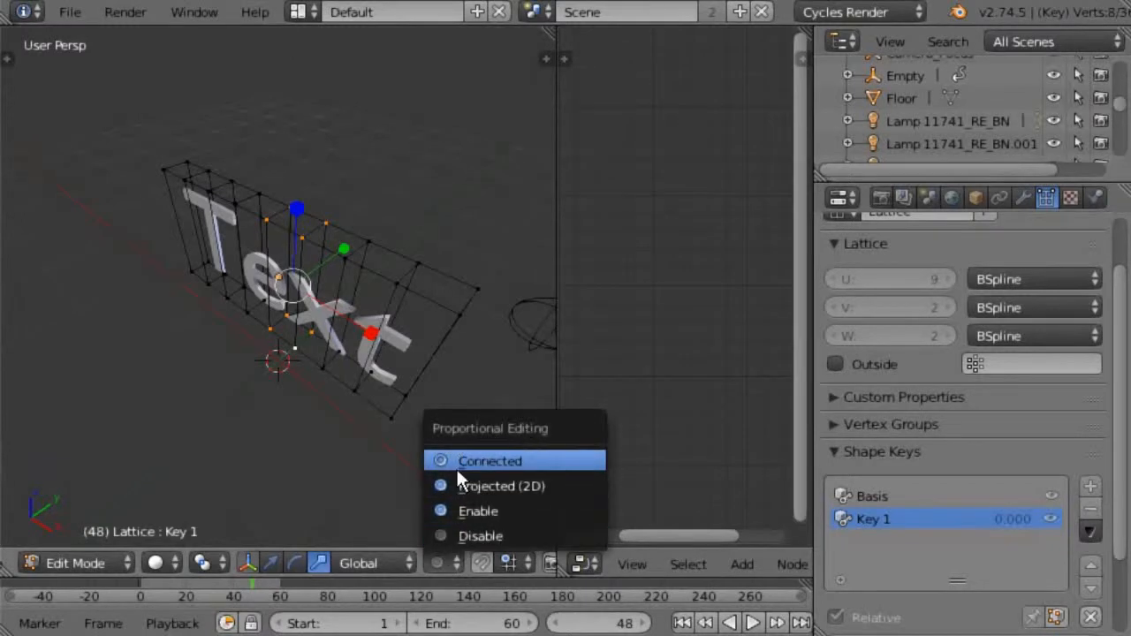
{"action": "left_click", "coordinate": [462, 510]}
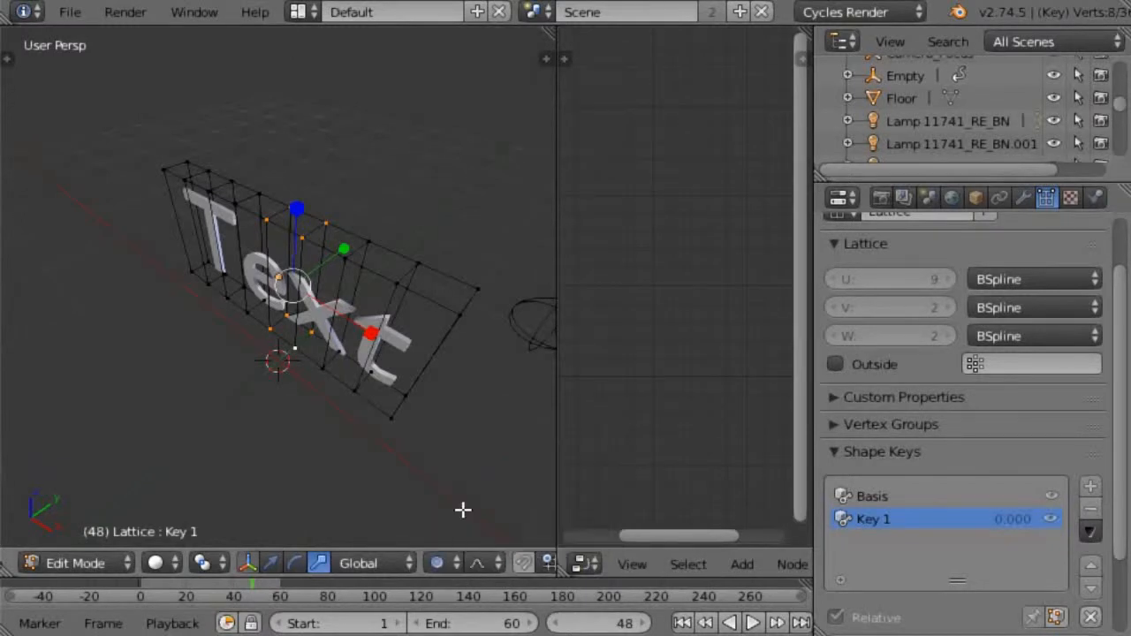
{"action": "left_click", "coordinate": [271, 563]}
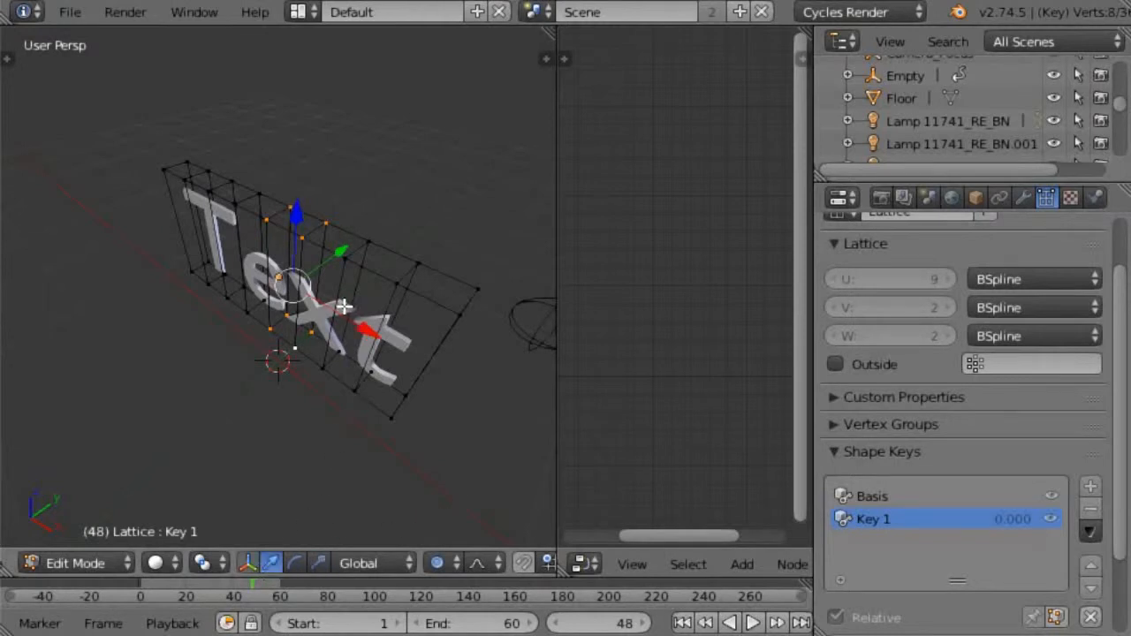
{"action": "left_click_drag", "start_coordinate": [343, 255], "coordinate": [277, 308]}
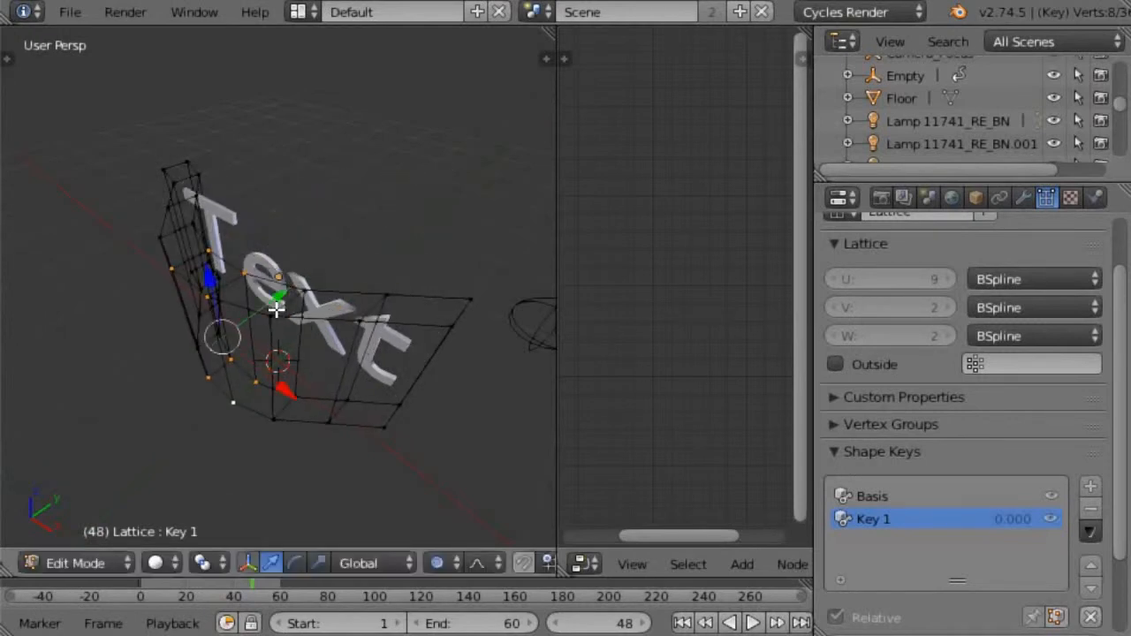
{"action": "left_click", "coordinate": [76, 561]}
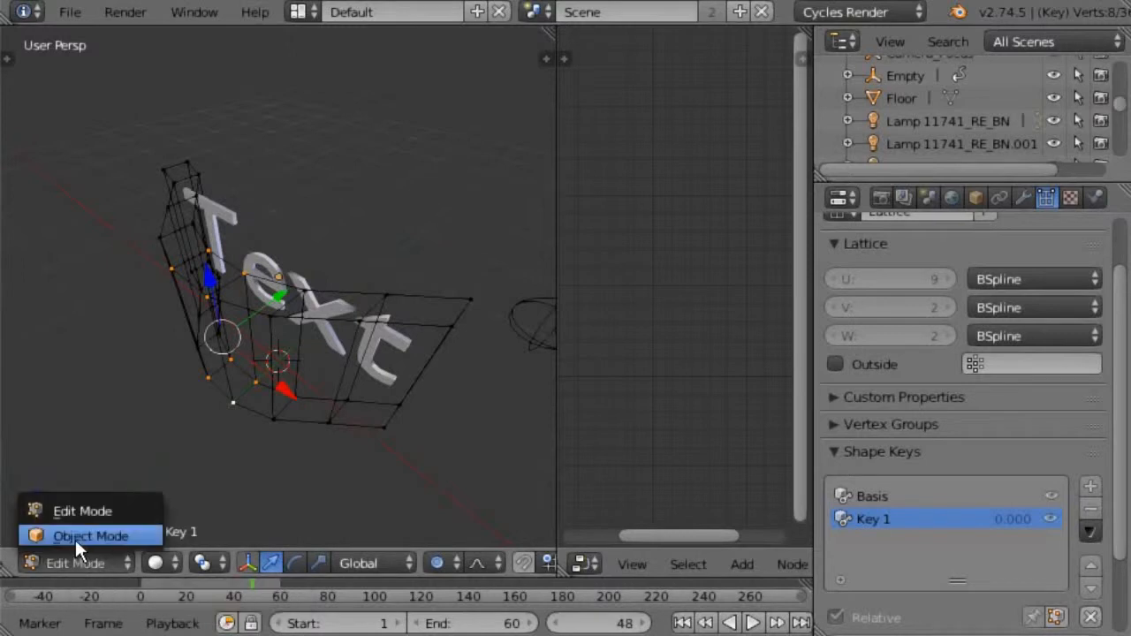
{"action": "left_click", "coordinate": [75, 536]}
Add a Lattice modifier to the text and set its object to Lattice.
{"action": "right_click", "coordinate": [392, 332]}
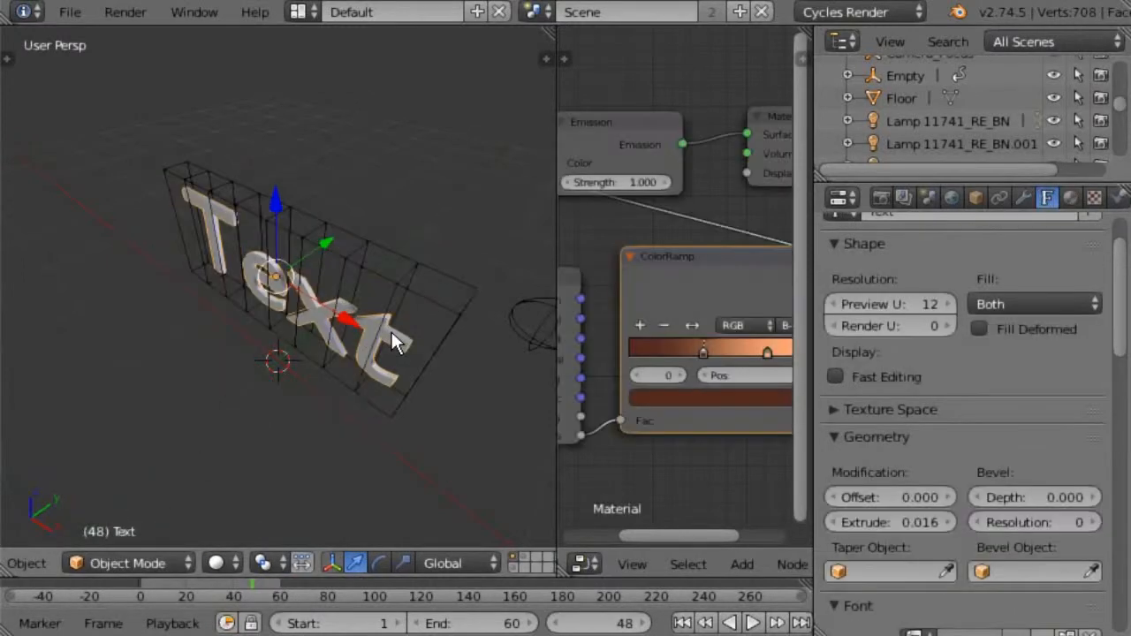
{"action": "left_click", "coordinate": [1025, 197]}
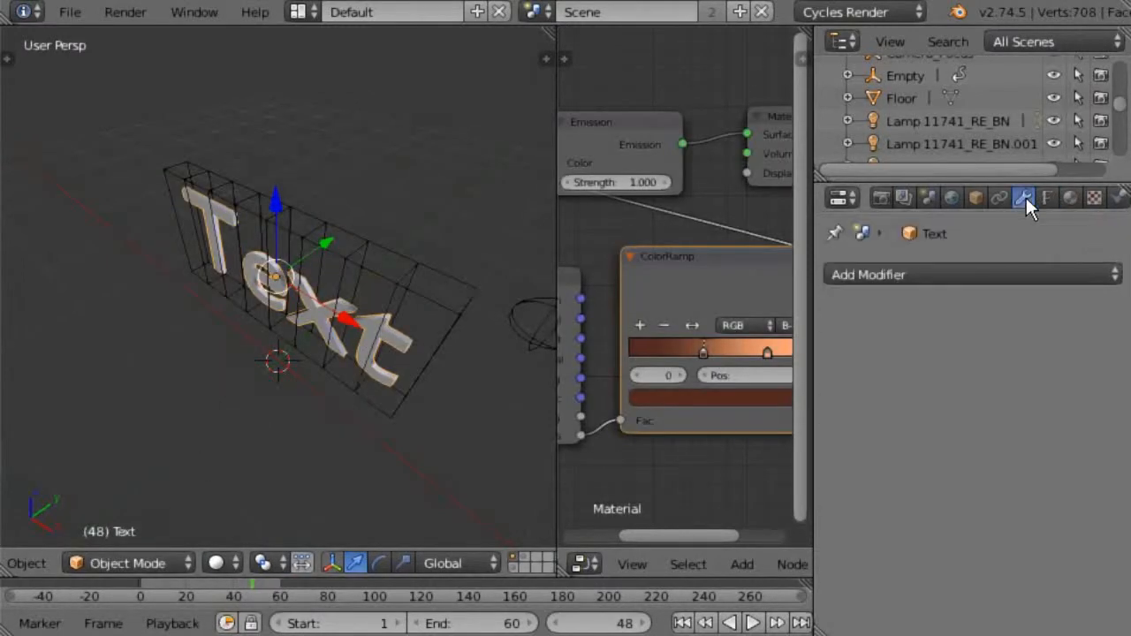
{"action": "left_click", "coordinate": [927, 275]}
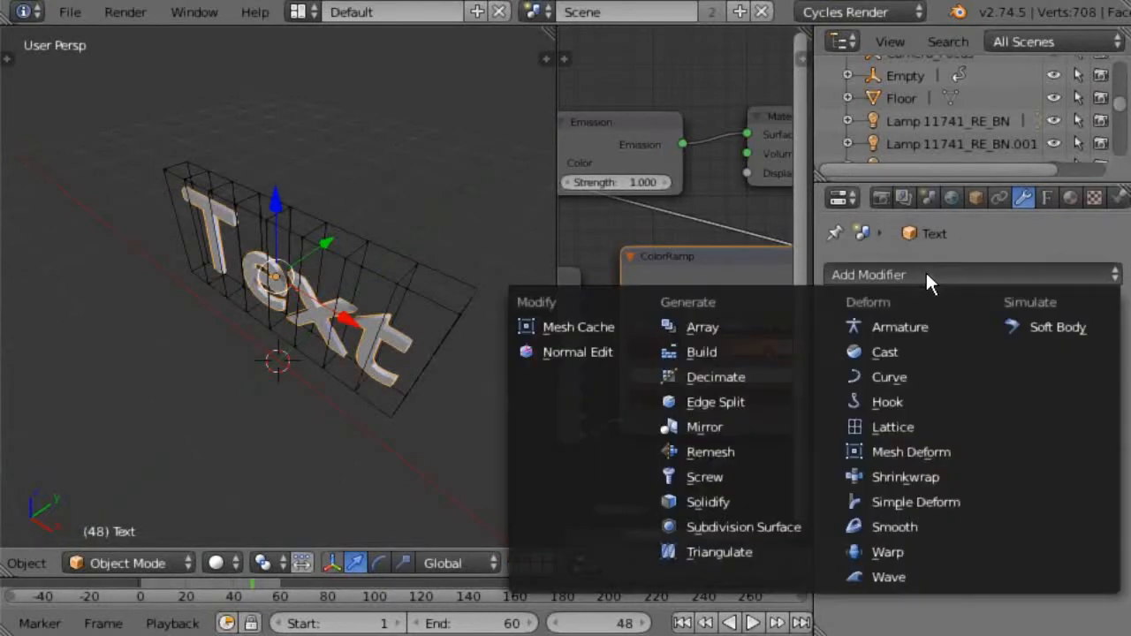
{"action": "left_click", "coordinate": [907, 426]}
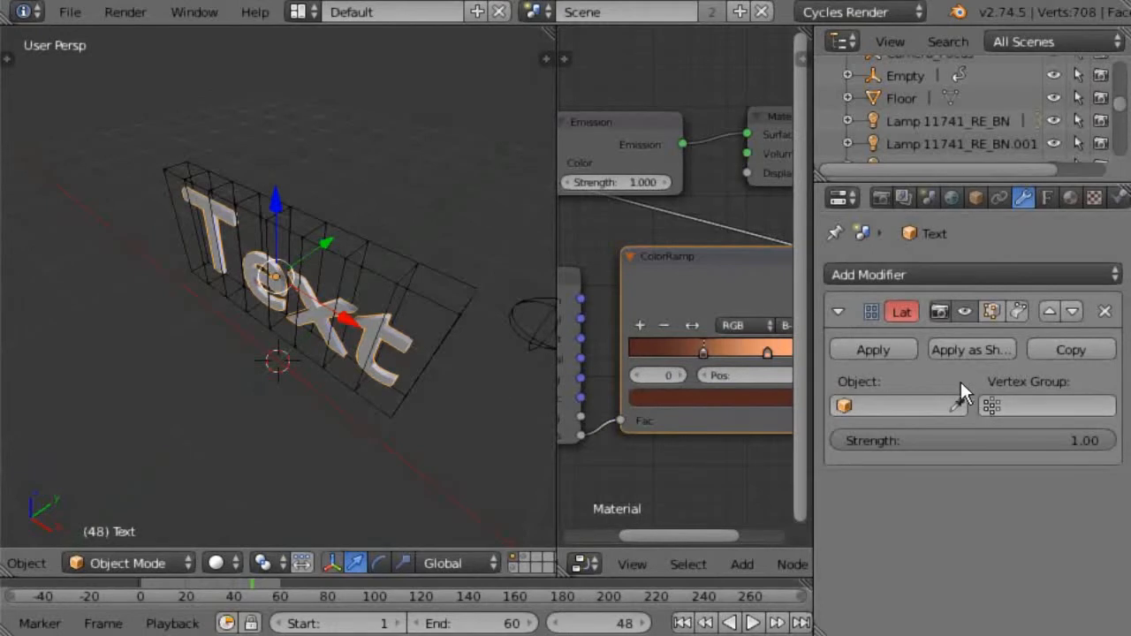
{"action": "left_click", "coordinate": [897, 407]}
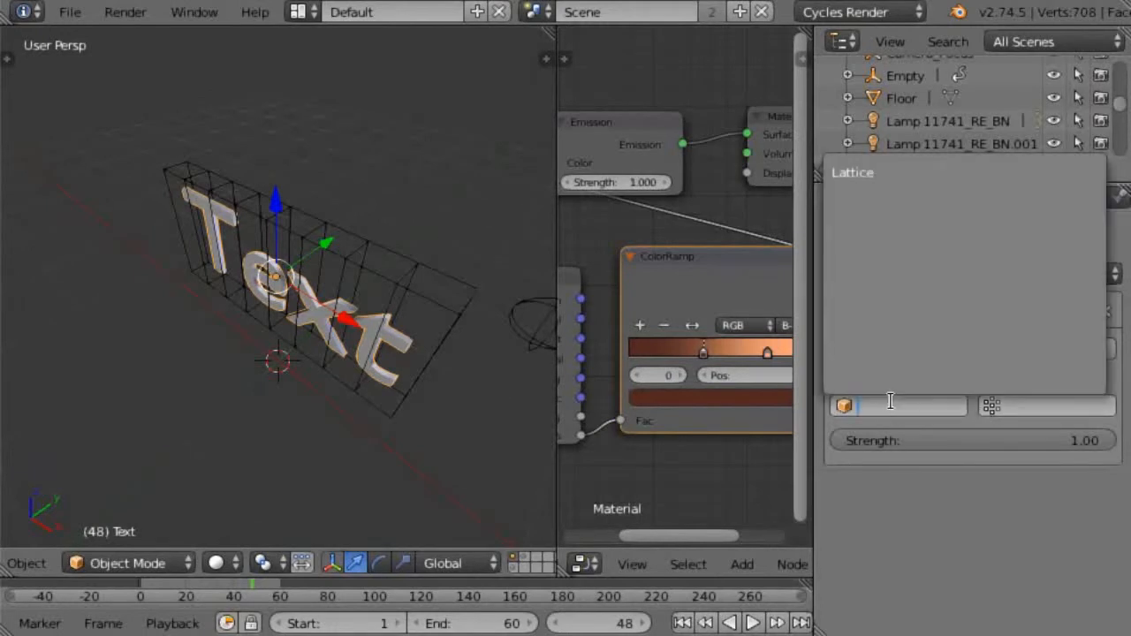
{"action": "left_click", "coordinate": [854, 173]}
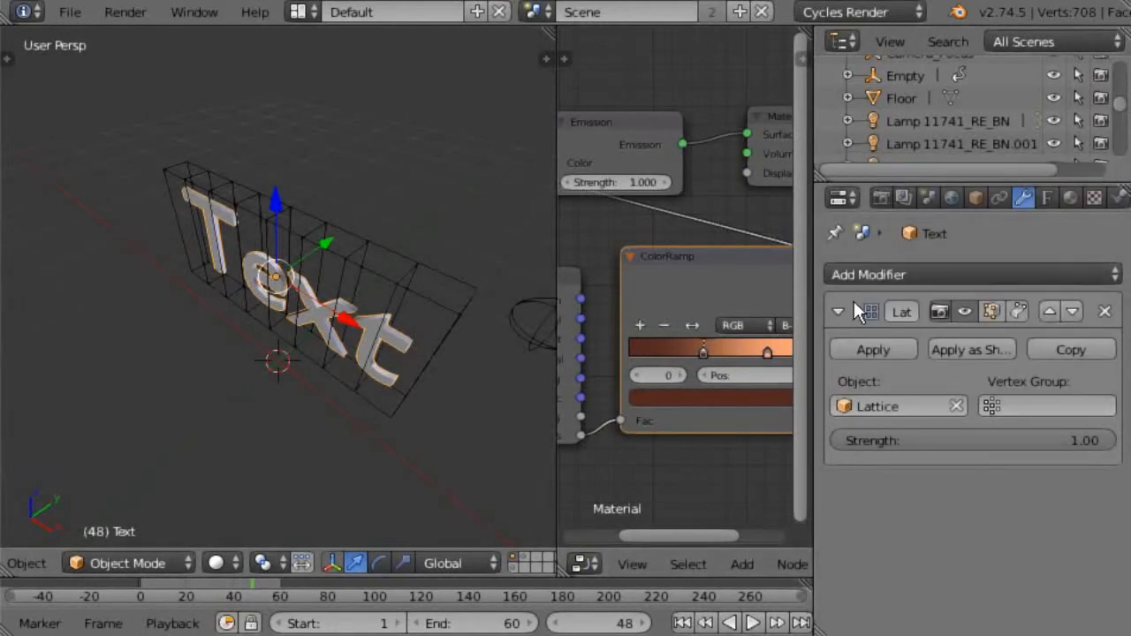
Select the lattice and try out different values of shape key Key 1, returning it to 0.
{"action": "right_click", "coordinate": [416, 264]}
{"action": "left_click", "coordinate": [1047, 198]}
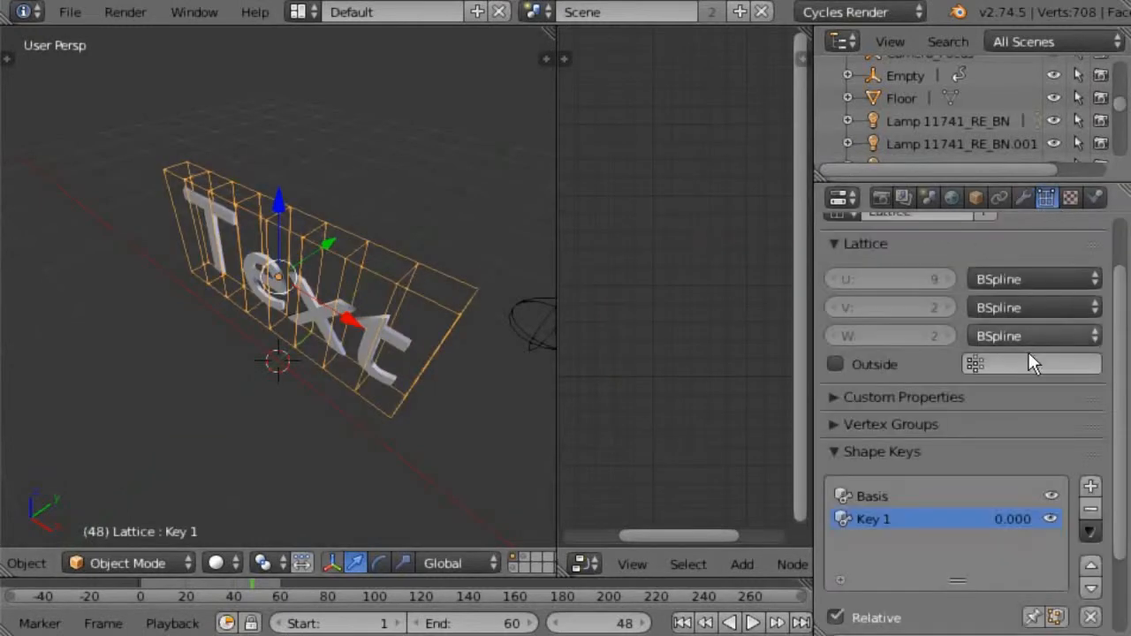
{"action": "left_click_drag", "start_coordinate": [1119, 480], "coordinate": [1121, 581]}
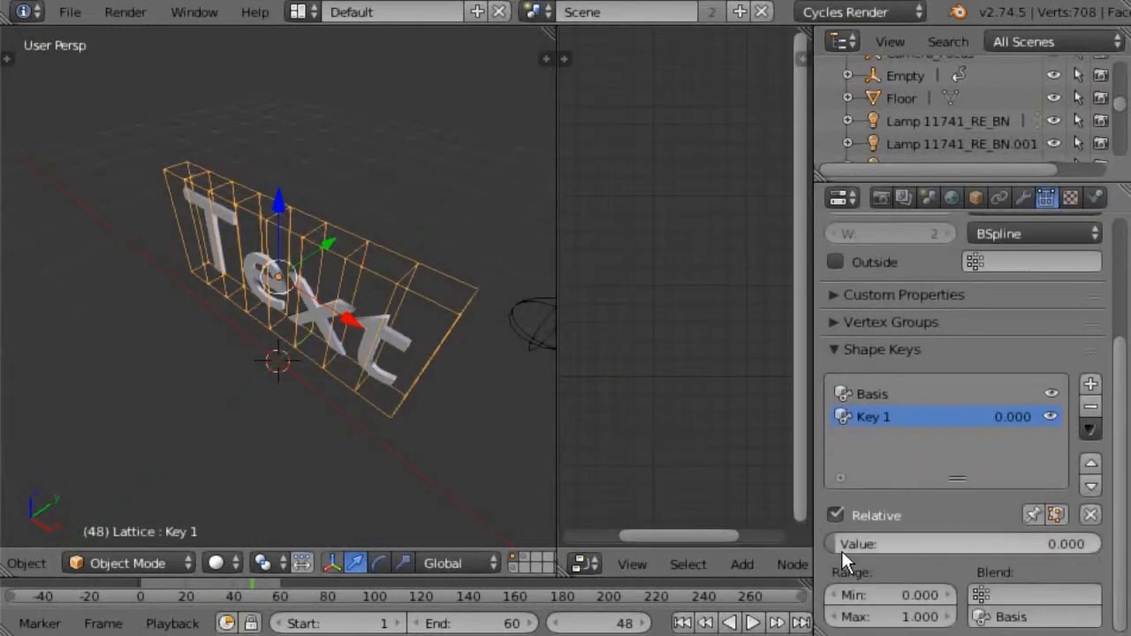
{"action": "left_click_drag", "start_coordinate": [841, 548], "coordinate": [693, 530]}
Play the animation briefly and stop it.
{"action": "left_click", "coordinate": [682, 623]}
{"action": "left_click", "coordinate": [745, 624]}
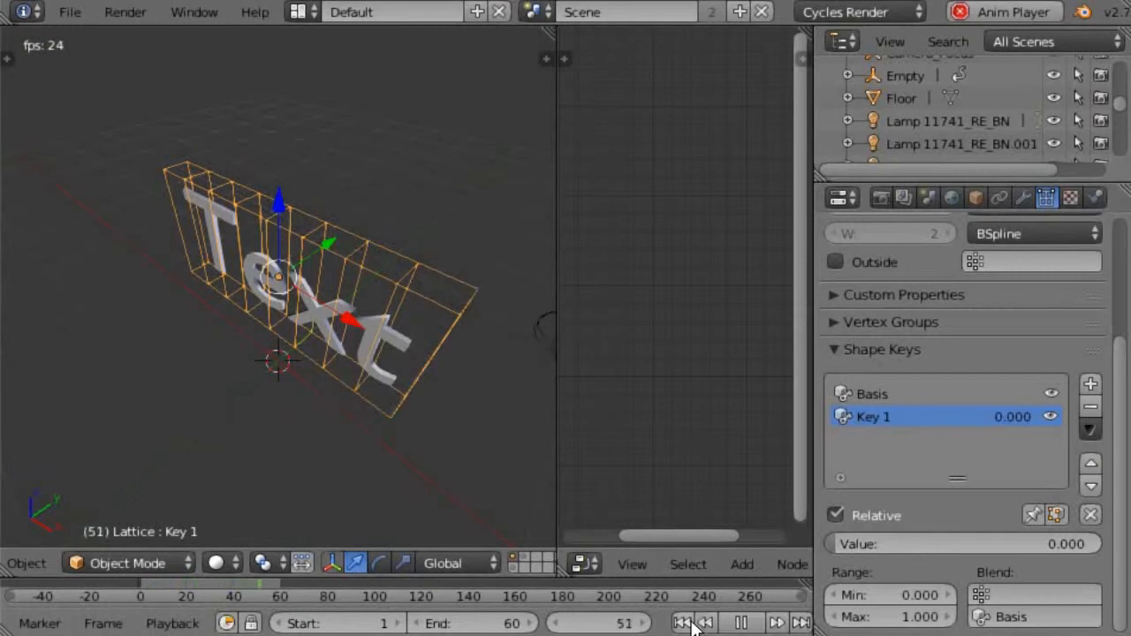
{"action": "left_click", "coordinate": [743, 623]}
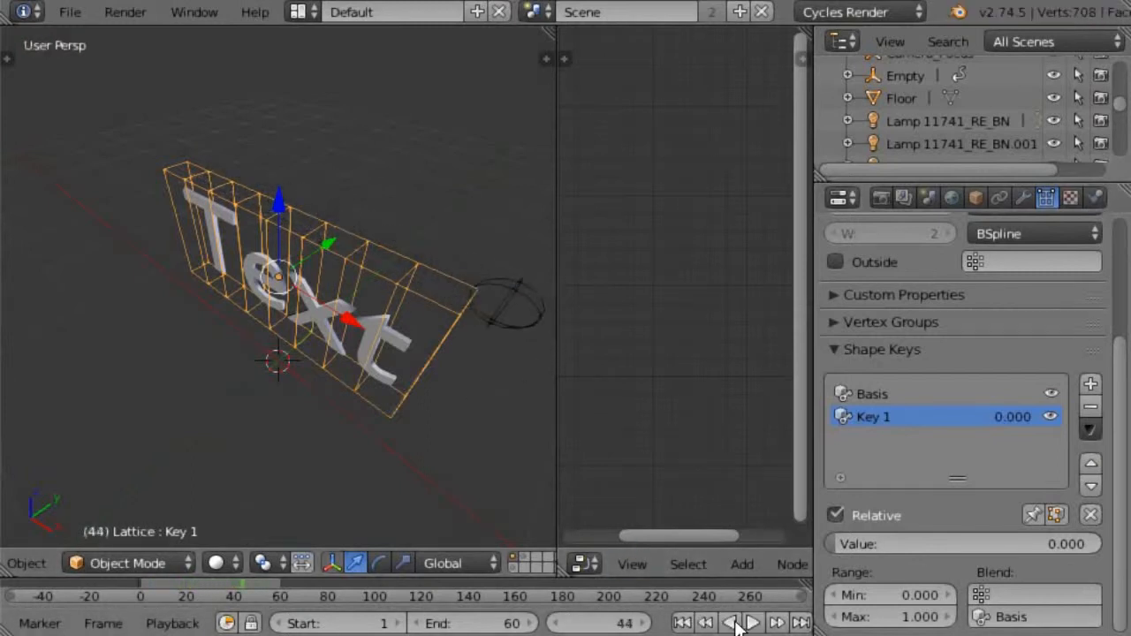
Return to frame 1 and delete the spherical Empty beside the text.
{"action": "left_click", "coordinate": [681, 623]}
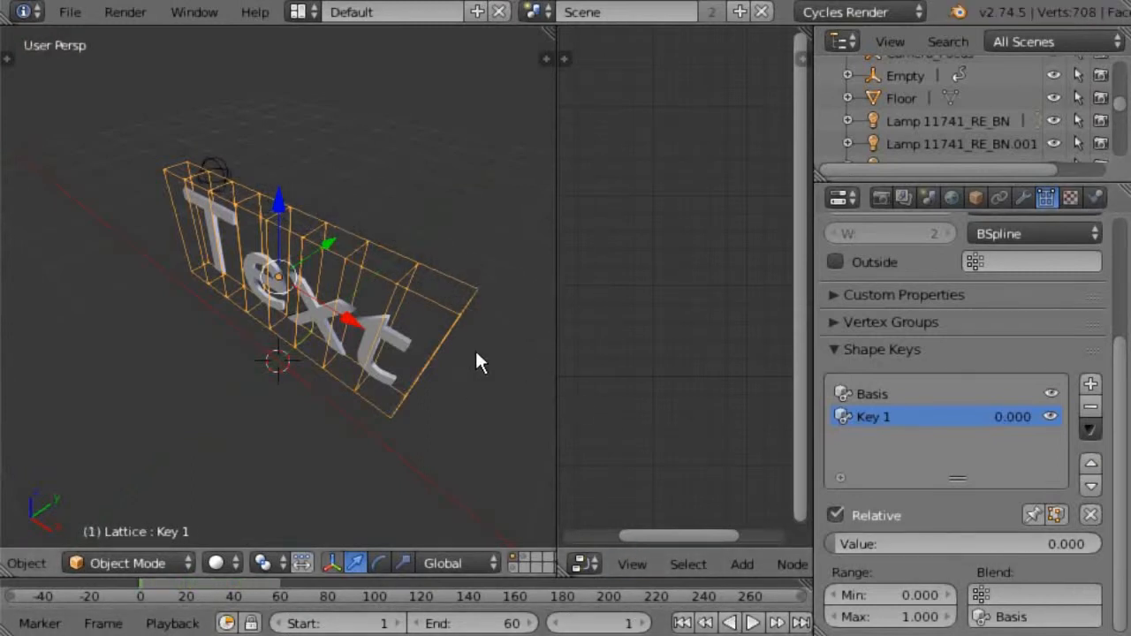
{"action": "right_click", "coordinate": [213, 173]}
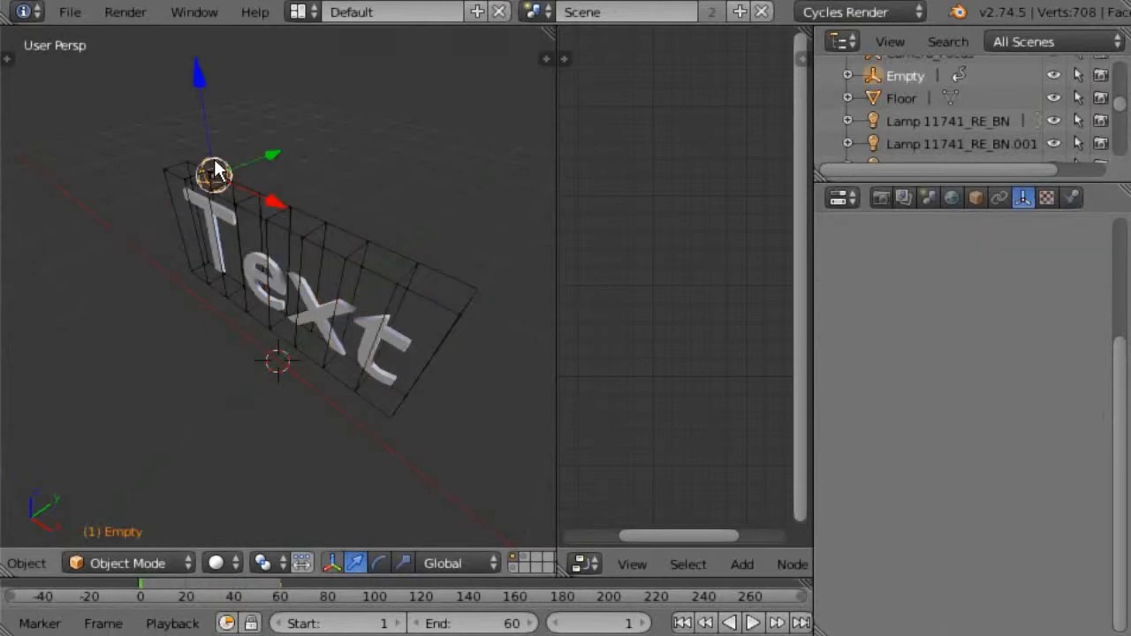
{"action": "key", "text": "x"}
{"action": "left_click", "coordinate": [179, 163]}
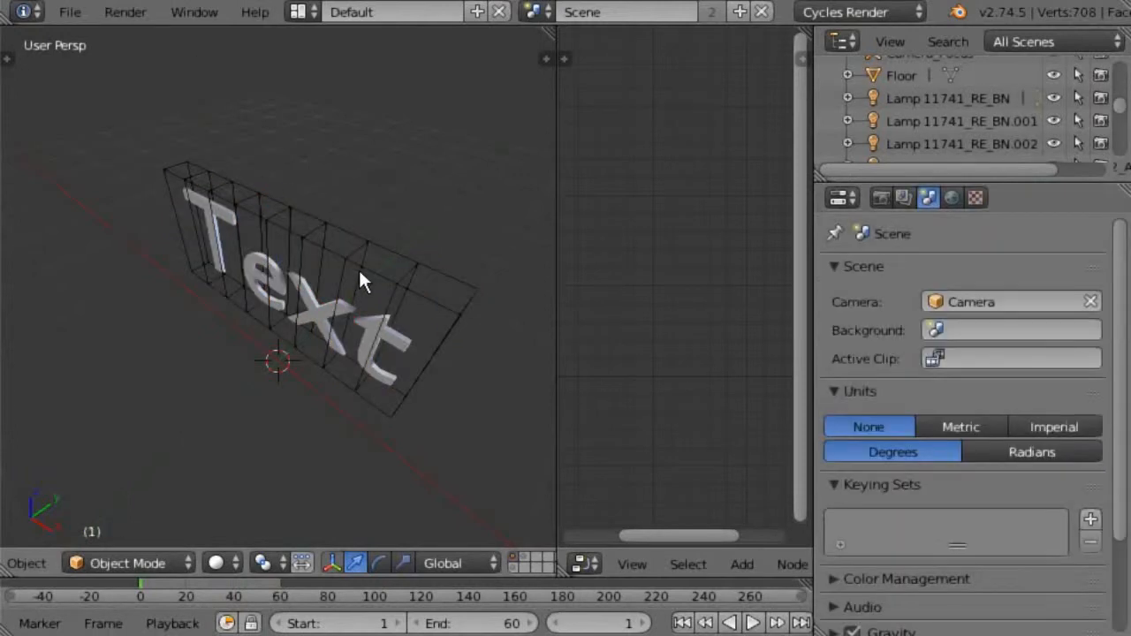
Select the lattice and keyframe Key 1's value of 0 at frame 1.
{"action": "right_click", "coordinate": [366, 326]}
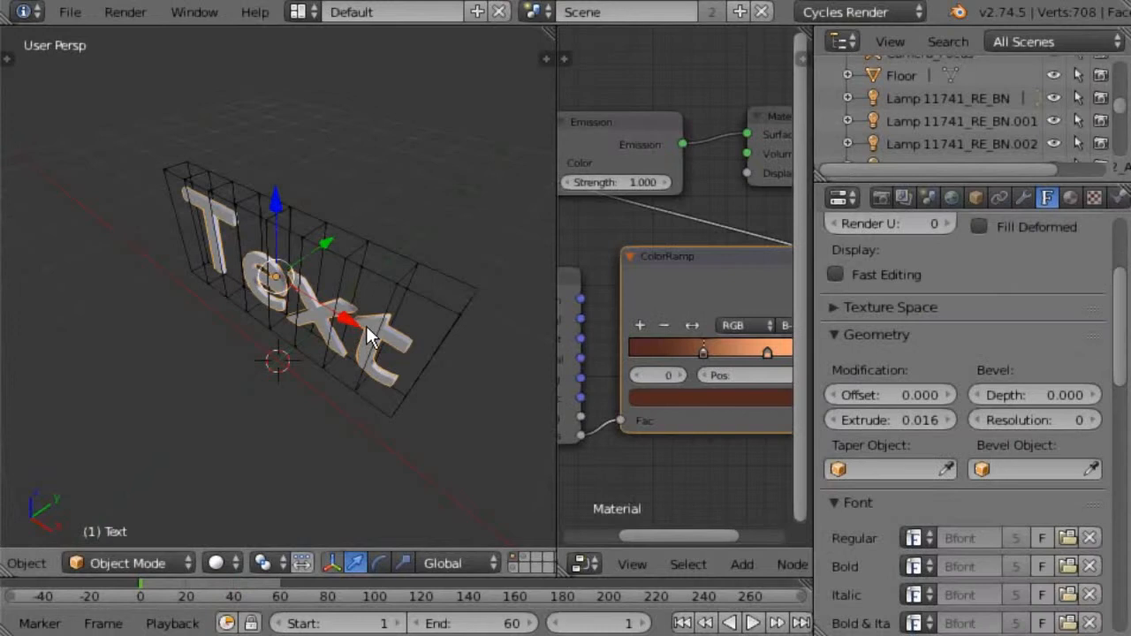
{"action": "right_click", "coordinate": [391, 246]}
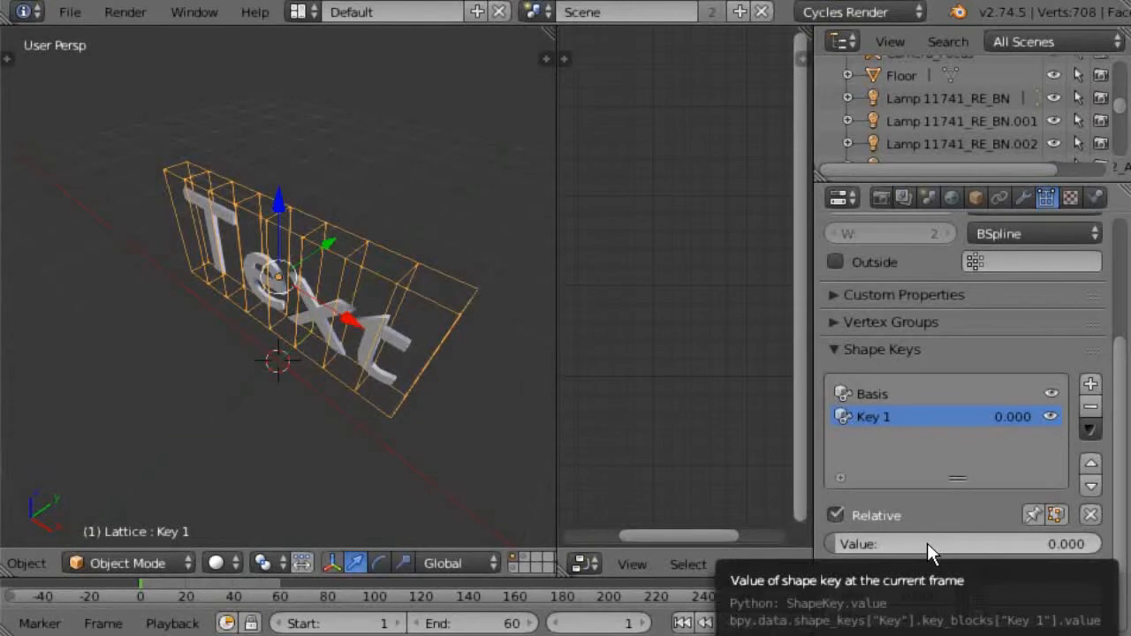
{"action": "key", "text": "i"}
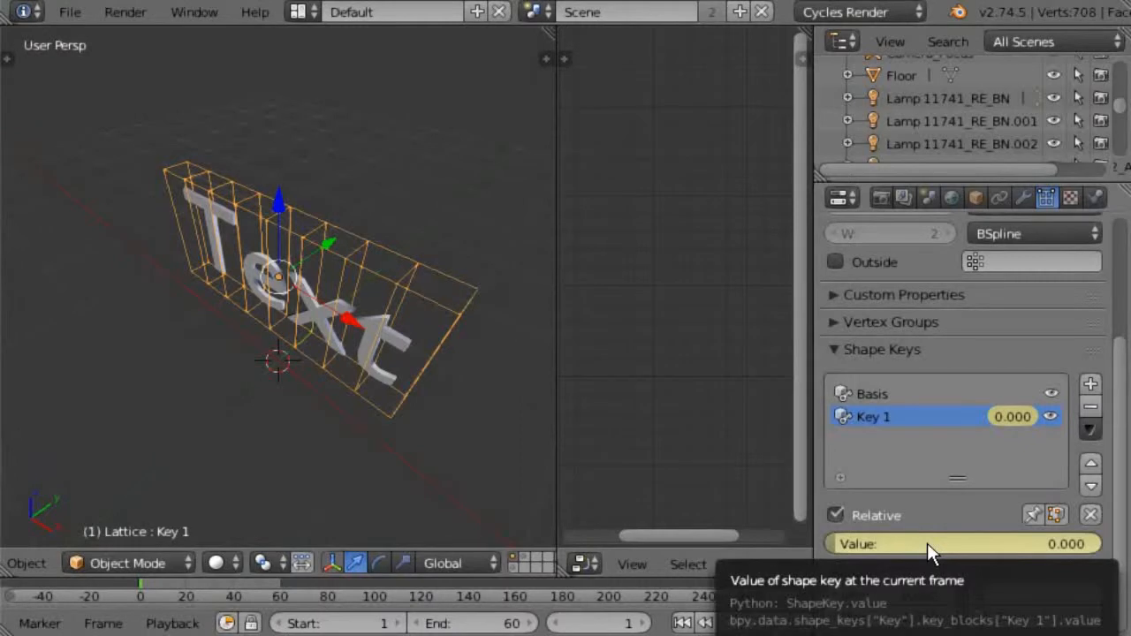
At frame 50, set Key 1's value to 1.000 and insert a keyframe for it.
{"action": "left_click", "coordinate": [556, 623]}
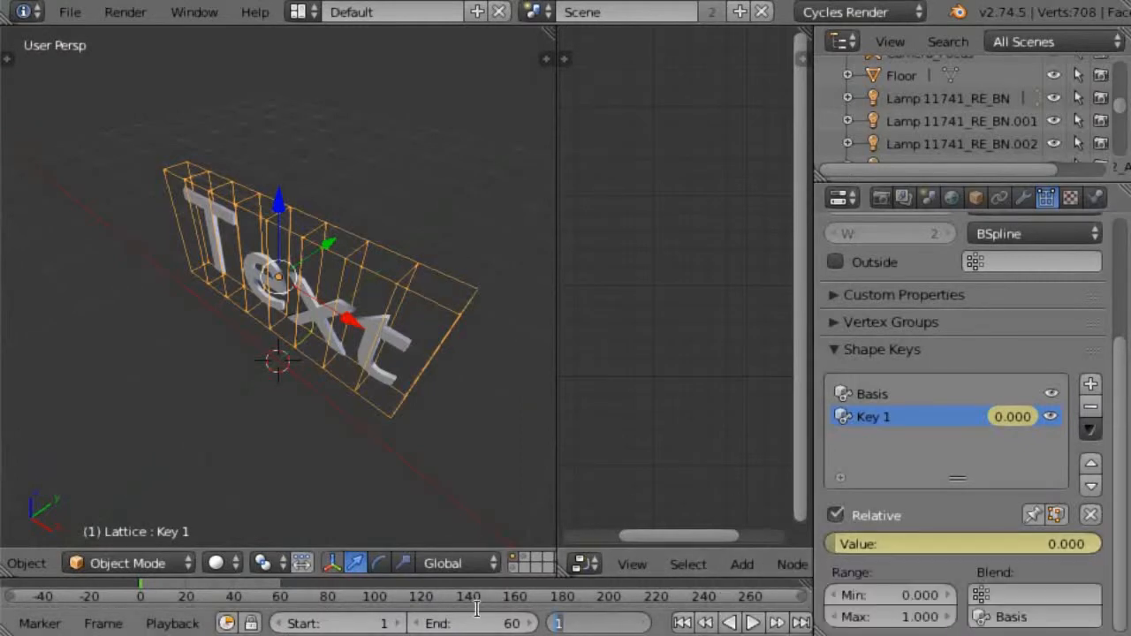
{"action": "type", "text": "50"}
{"action": "key", "text": "Return"}
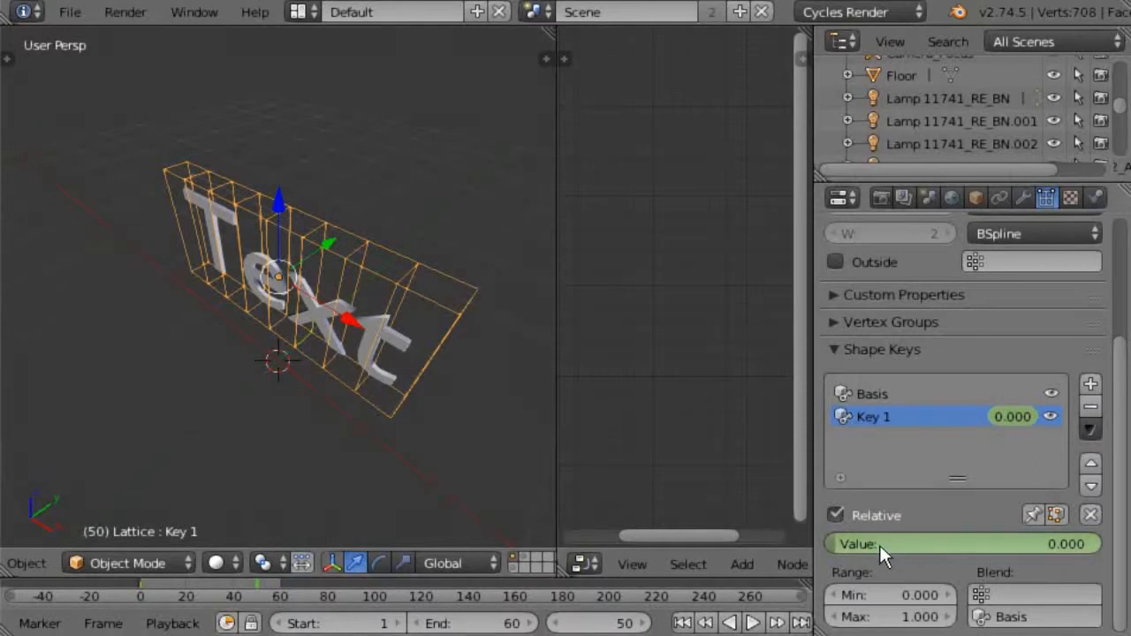
{"action": "left_click_drag", "start_coordinate": [858, 543], "coordinate": [1105, 542]}
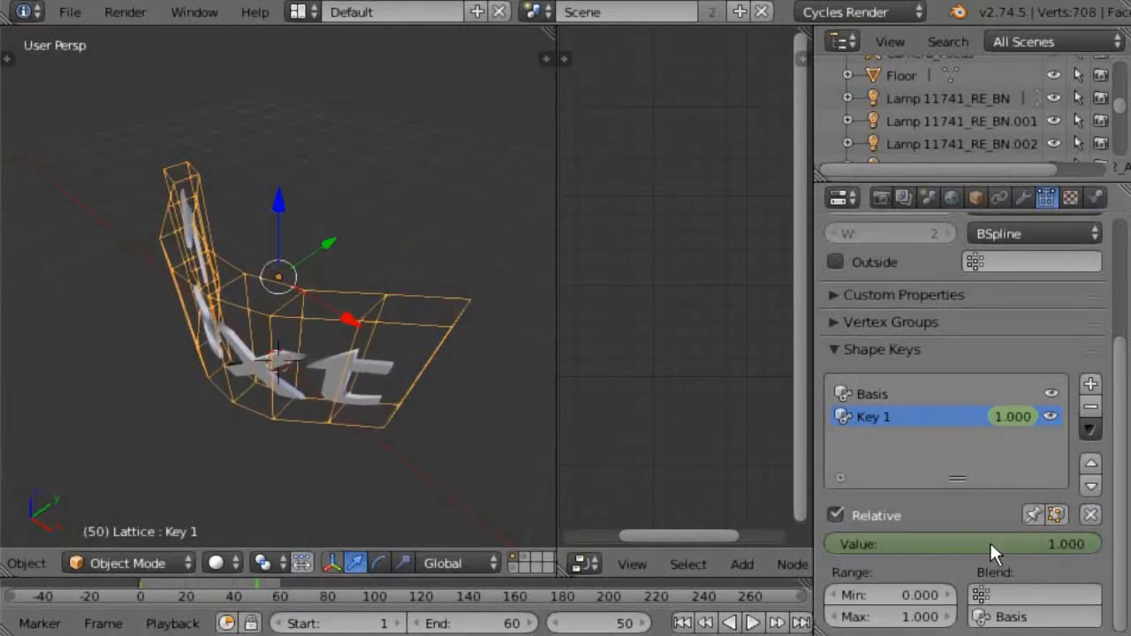
{"action": "key", "text": "i"}
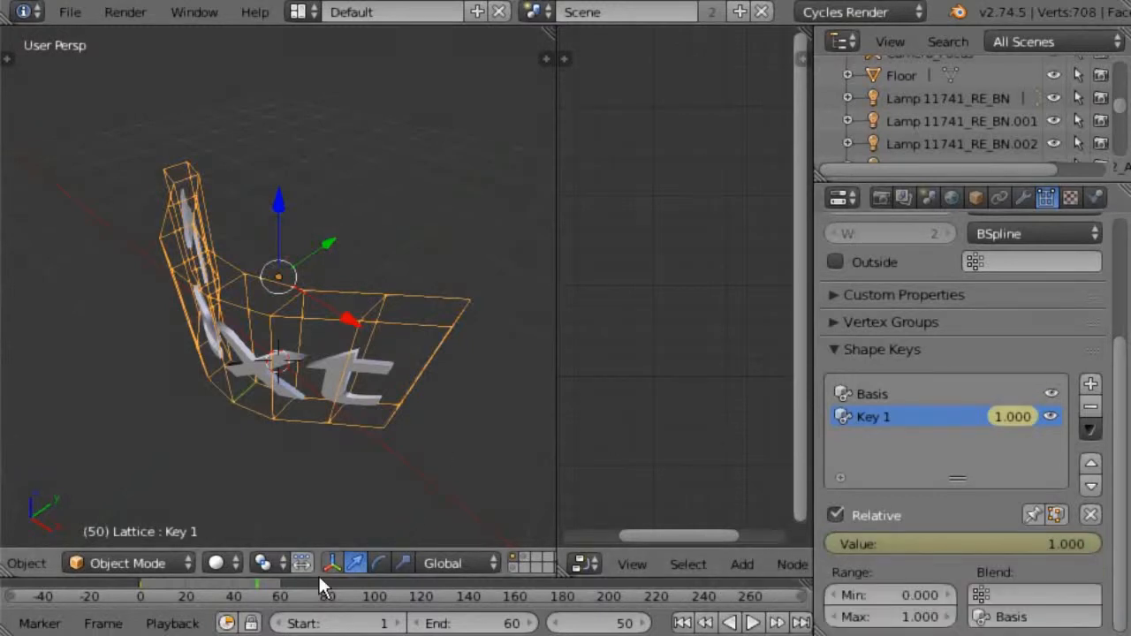
Preview the bending text animation from its first frame in Rendered shading through the camera, and return to frame 1.
{"action": "left_click", "coordinate": [217, 562]}
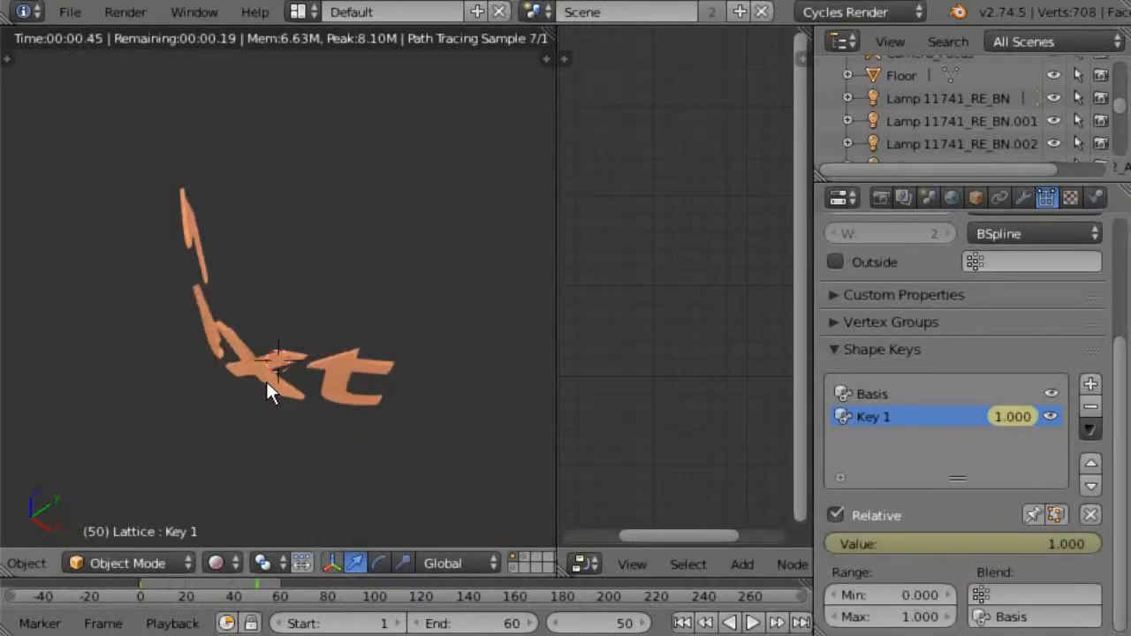
{"action": "left_click", "coordinate": [239, 411]}
{"action": "key", "text": "KP_0"}
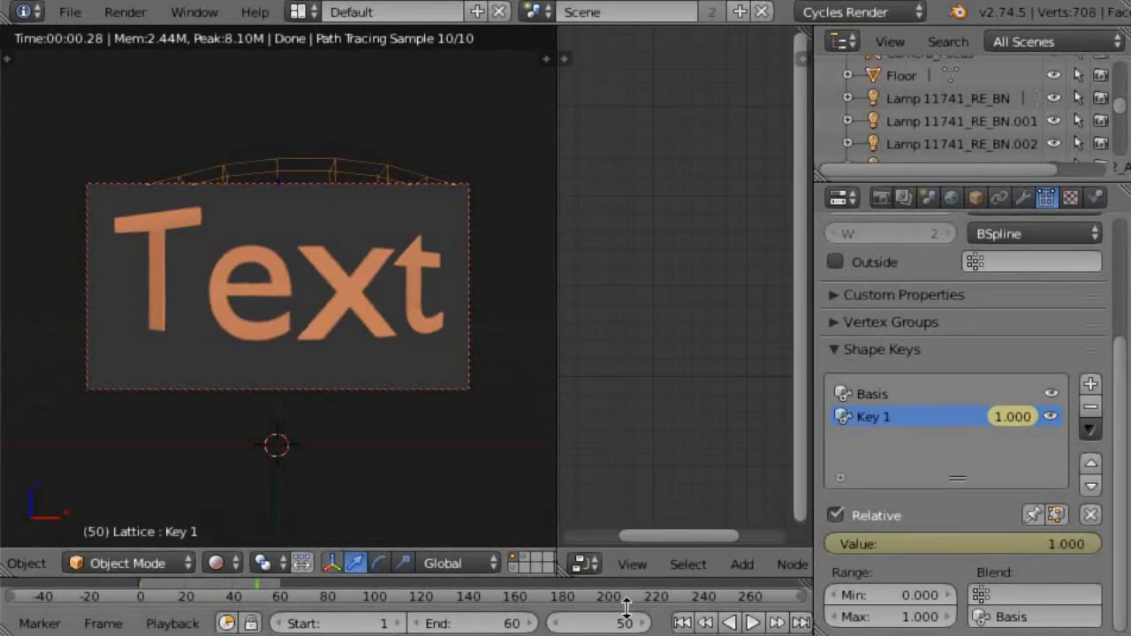
{"action": "left_click", "coordinate": [683, 624]}
{"action": "left_click", "coordinate": [751, 623]}
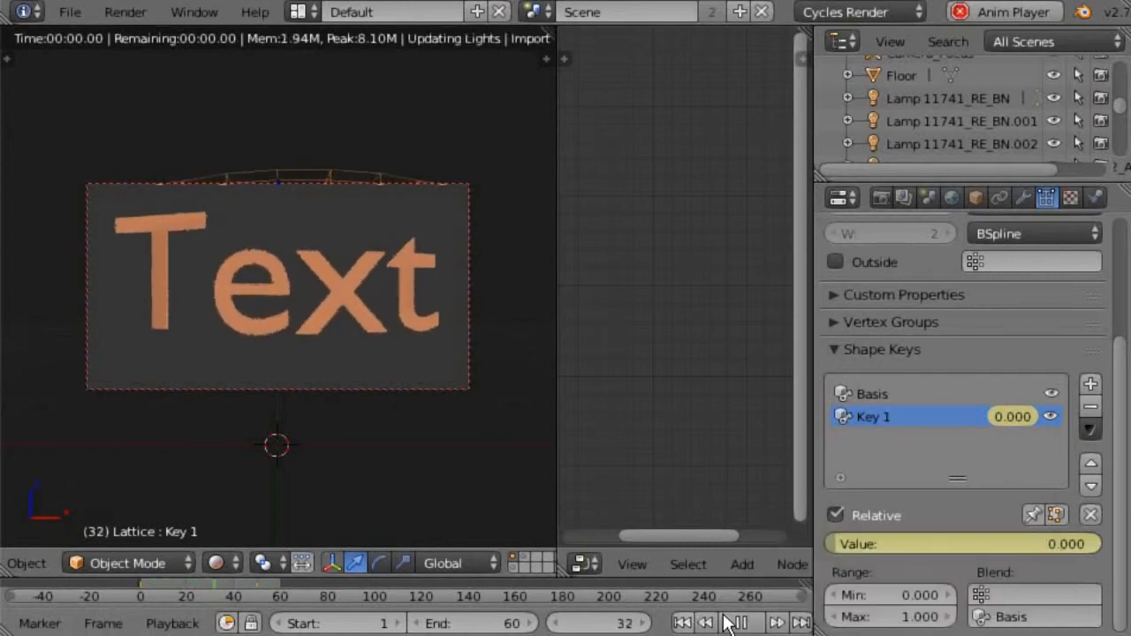
{"action": "left_click", "coordinate": [736, 623]}
{"action": "left_click", "coordinate": [684, 623]}
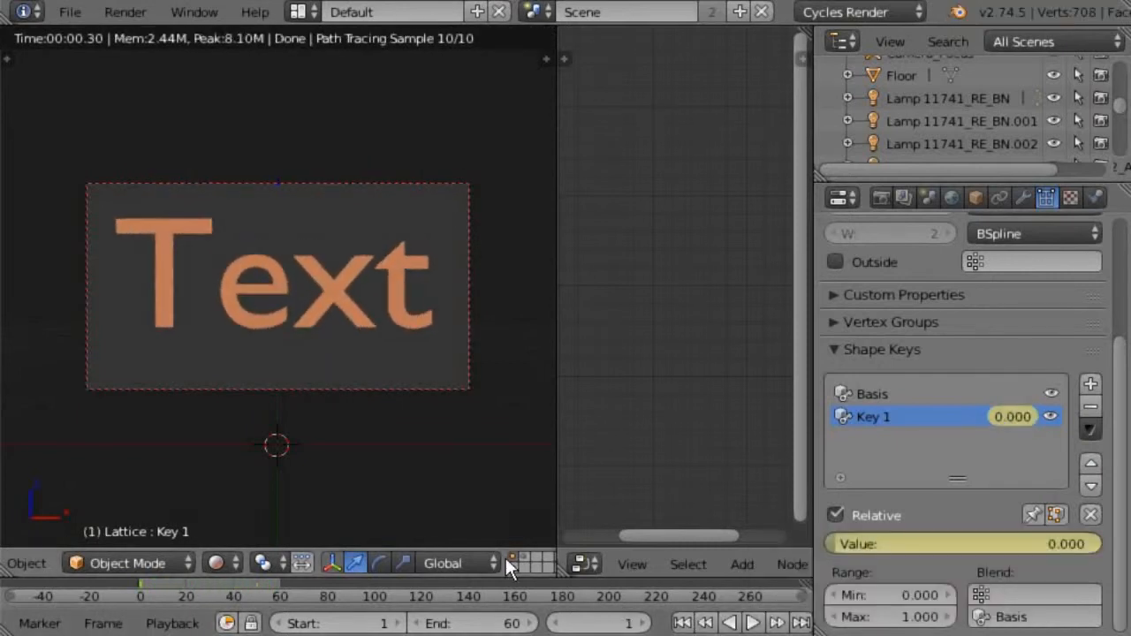
Try Material viewport shading on the text, and set the 3D viewport to Solid shading.
{"action": "left_click", "coordinate": [232, 560]}
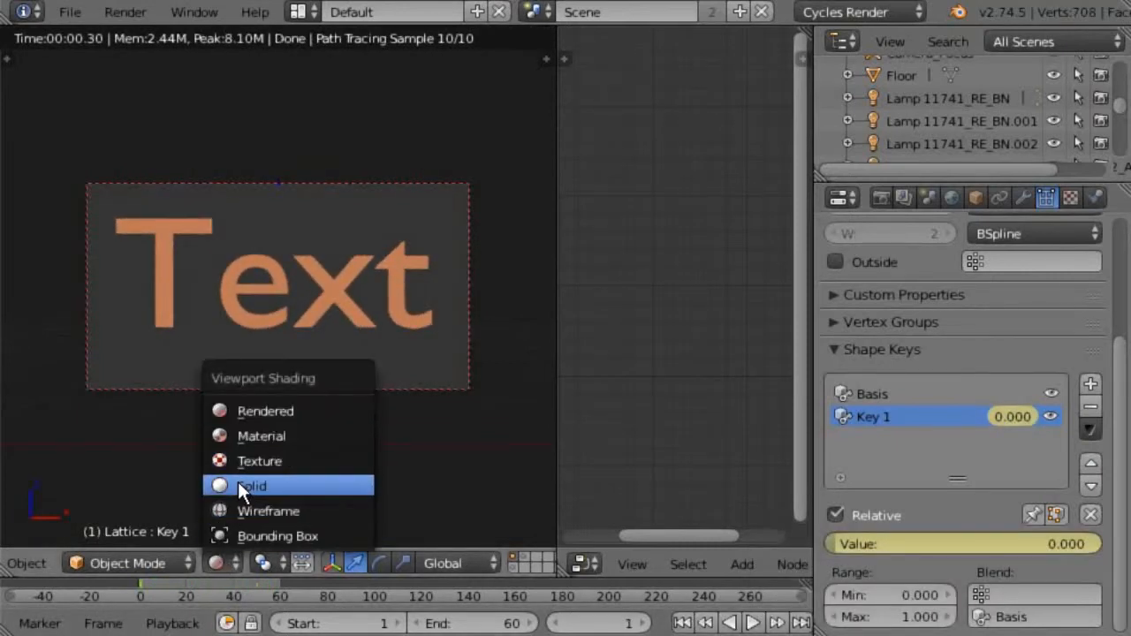
{"action": "left_click", "coordinate": [259, 434]}
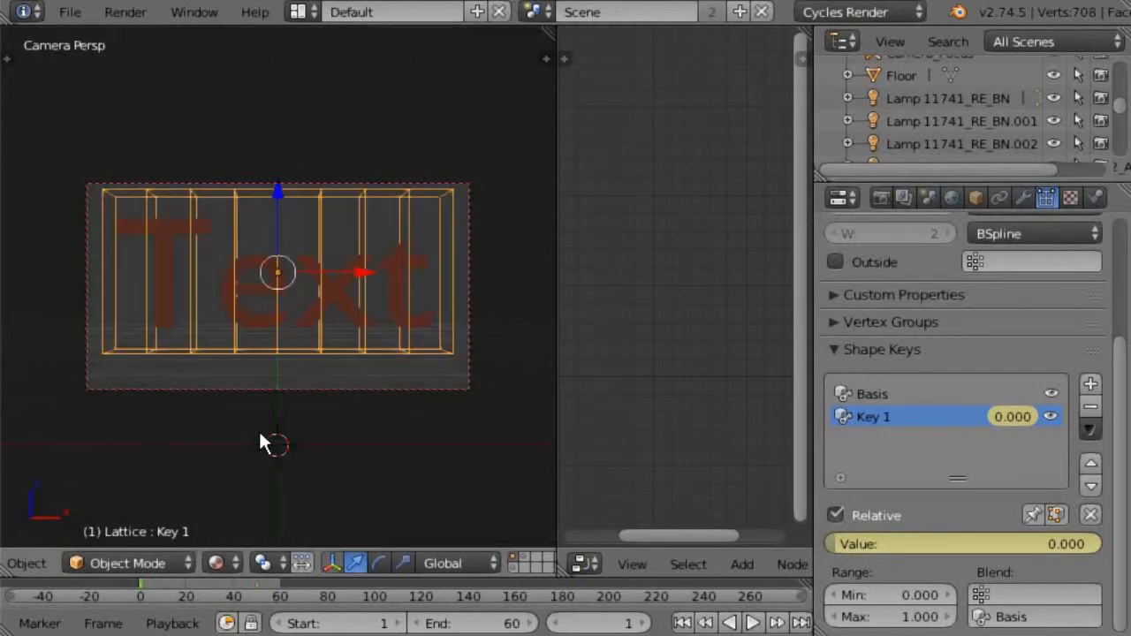
{"action": "left_click", "coordinate": [219, 557]}
{"action": "left_click", "coordinate": [237, 482]}
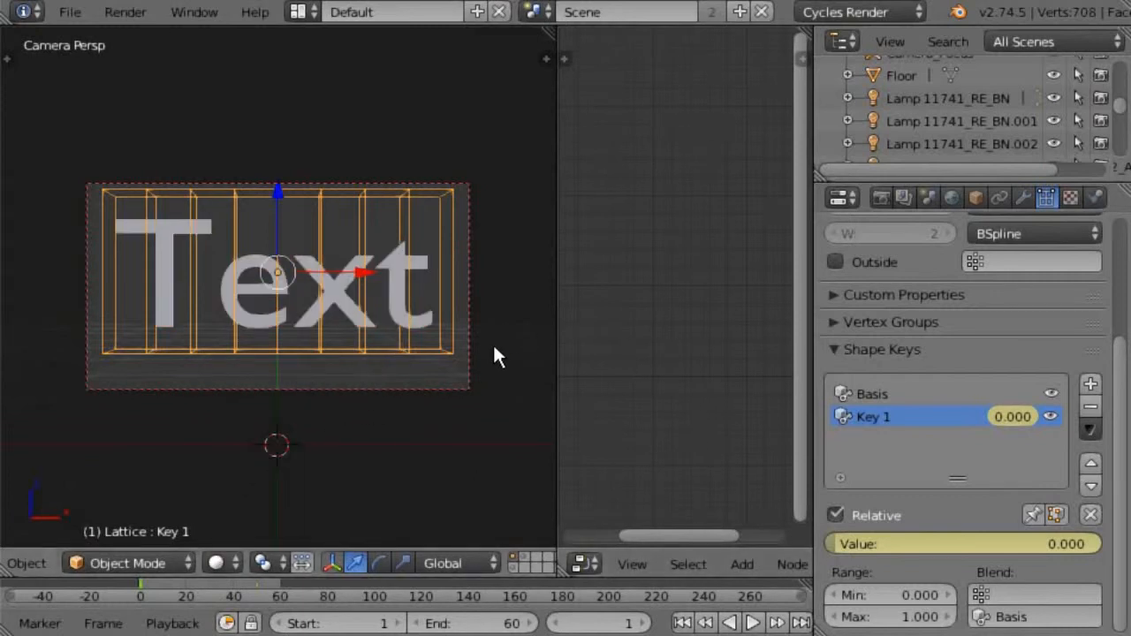
Add a mesh circle at the 3D cursor below the text.
{"action": "middle_click_drag", "start_coordinate": [496, 343], "coordinate": [428, 407]}
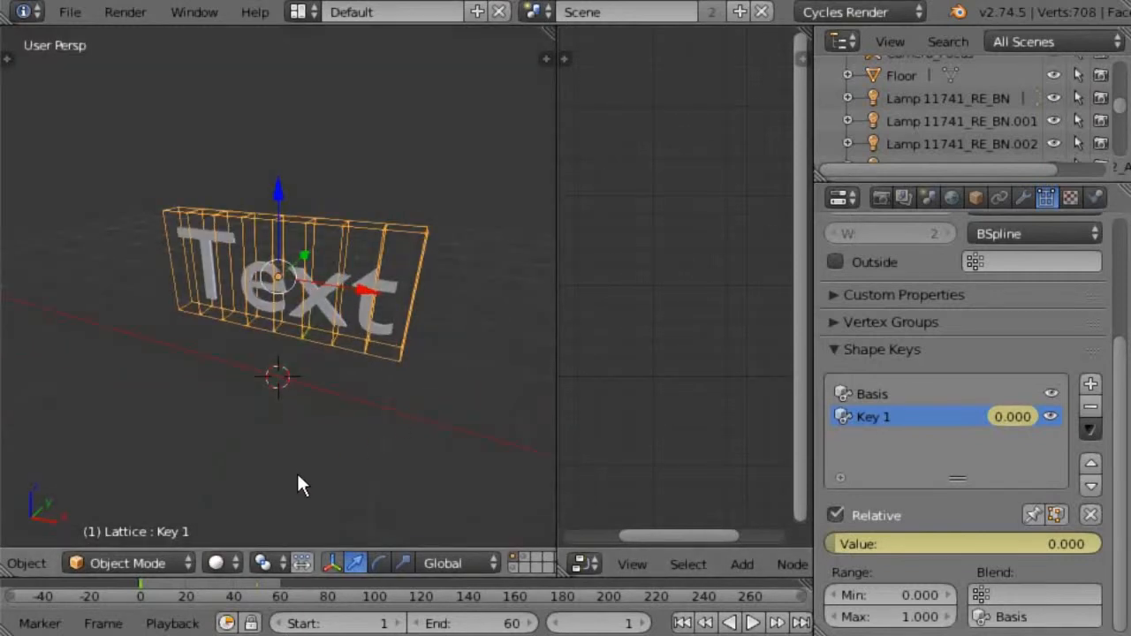
{"action": "scroll", "coordinate": [185, 563], "scroll_direction": "up", "scroll_amount": 3}
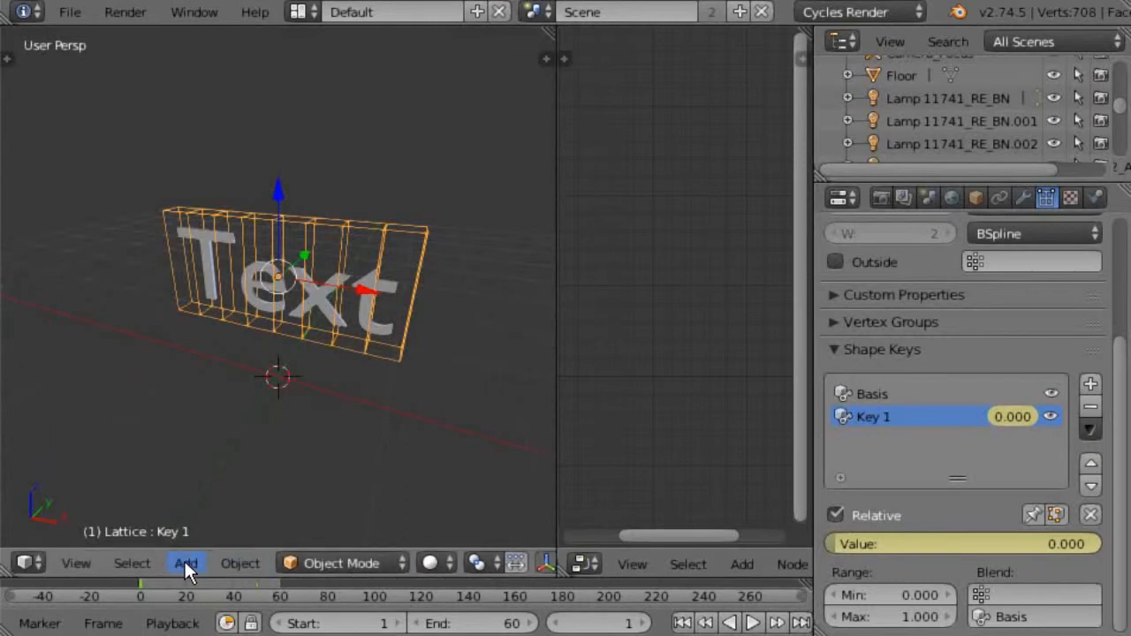
{"action": "left_click", "coordinate": [184, 564]}
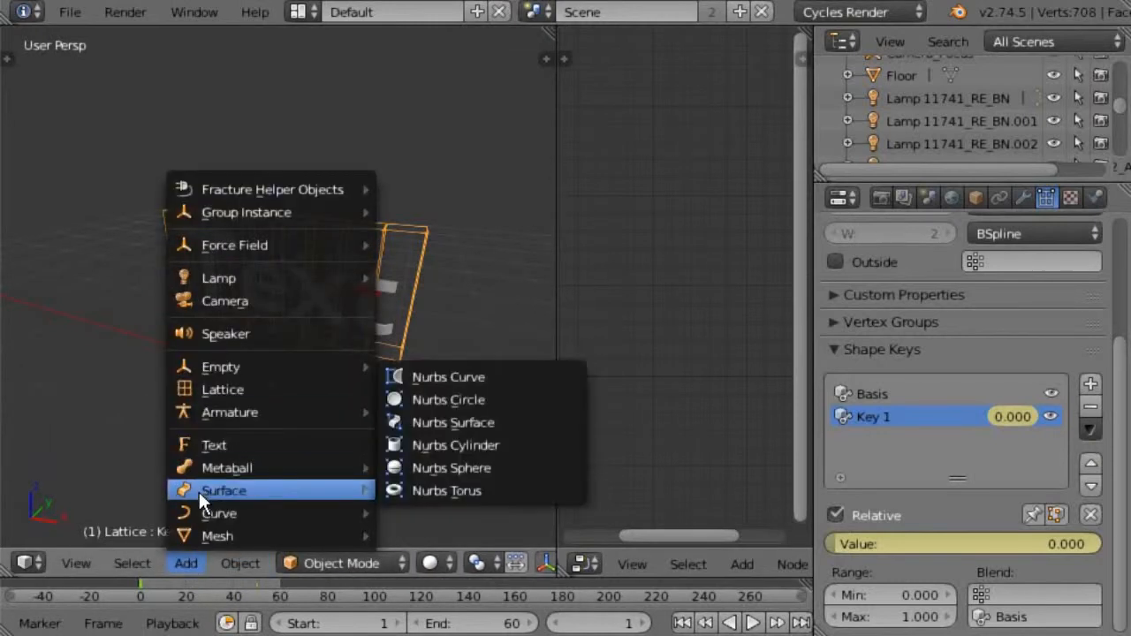
{"action": "mouse_move", "coordinate": [197, 530]}
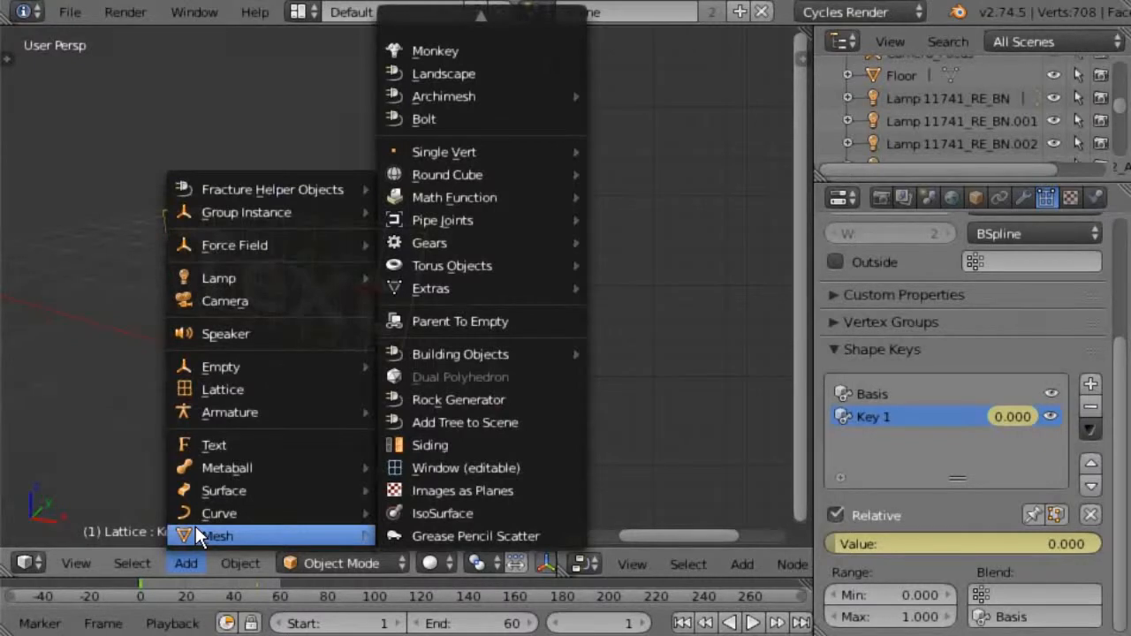
{"action": "mouse_move", "coordinate": [418, 8]}
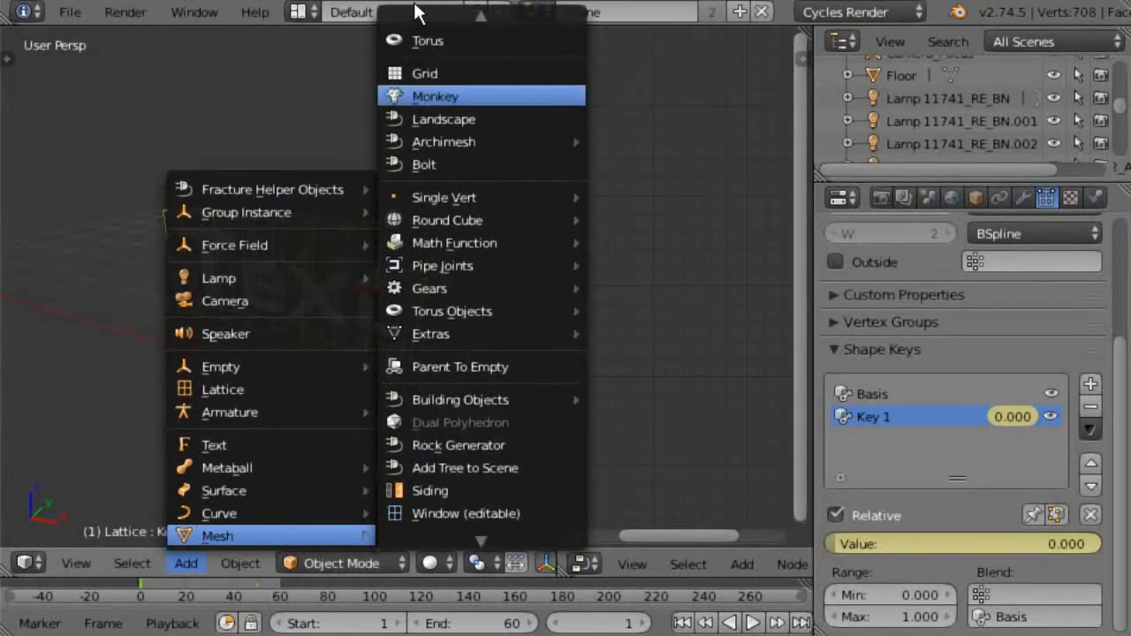
{"action": "left_click", "coordinate": [429, 116]}
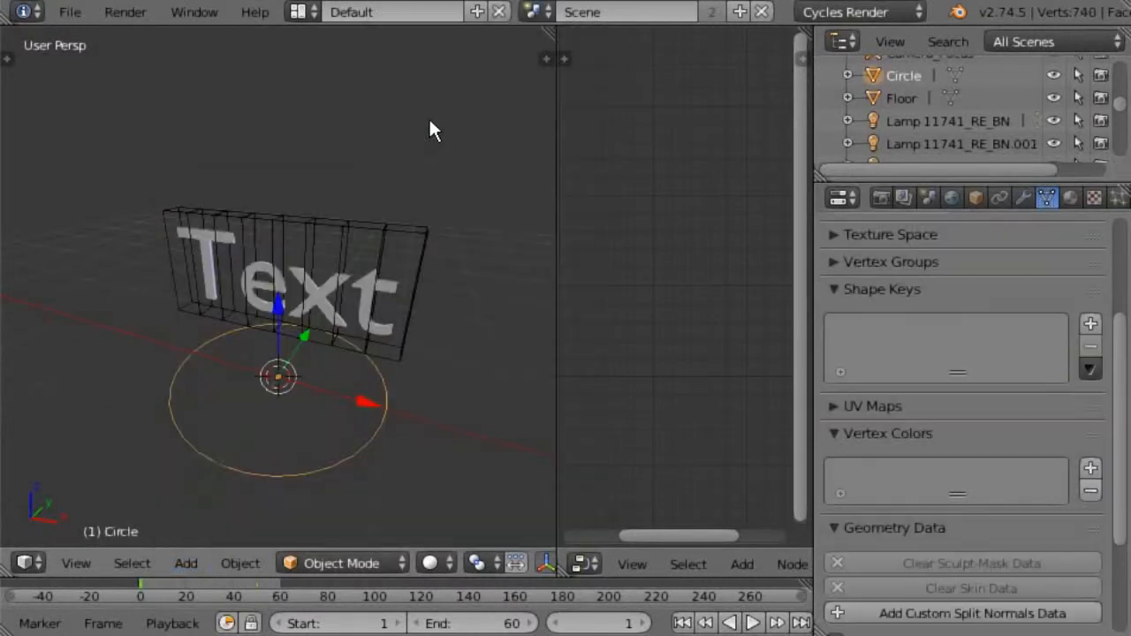
Fill the circle's outline with a face in Edit Mode and return to Object Mode.
{"action": "left_click", "coordinate": [309, 557]}
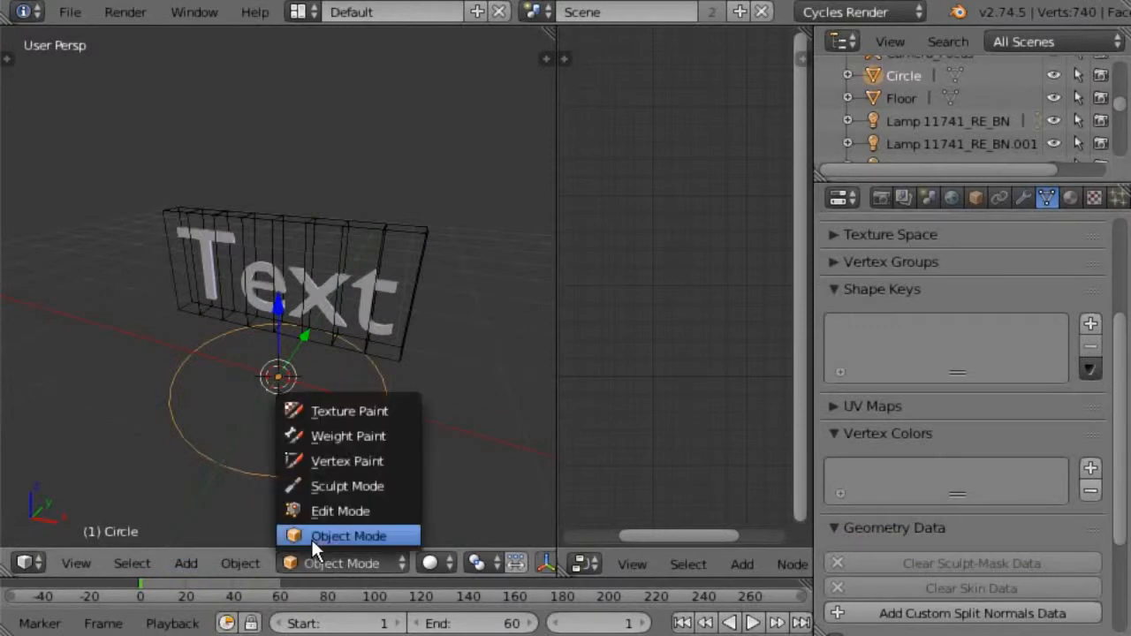
{"action": "left_click", "coordinate": [325, 511]}
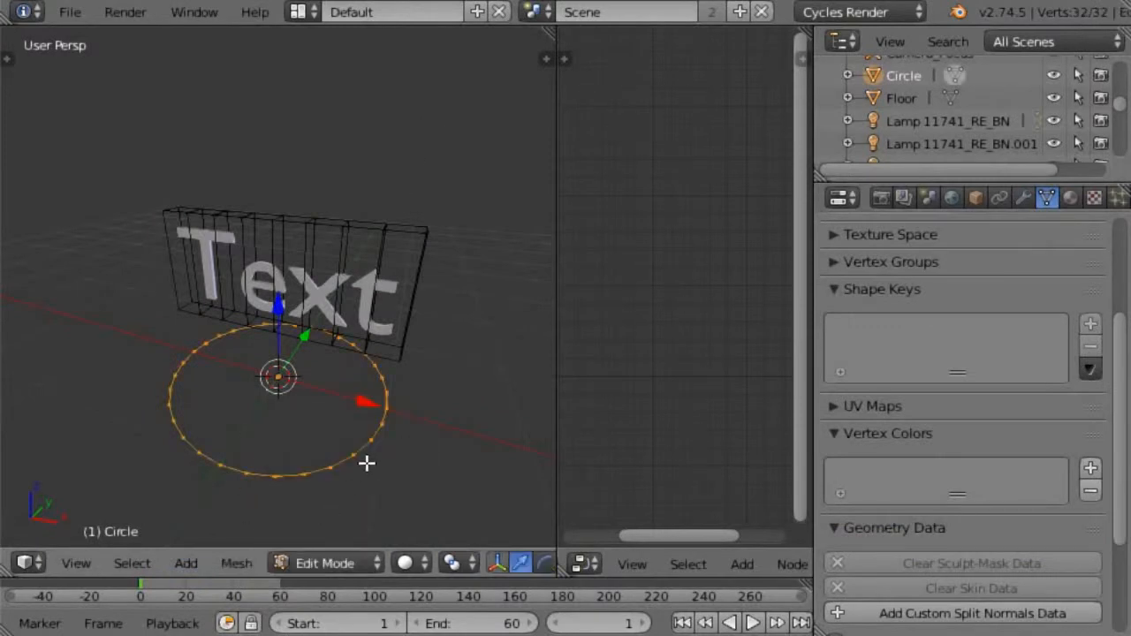
{"action": "key", "text": "f"}
{"action": "left_click", "coordinate": [308, 564]}
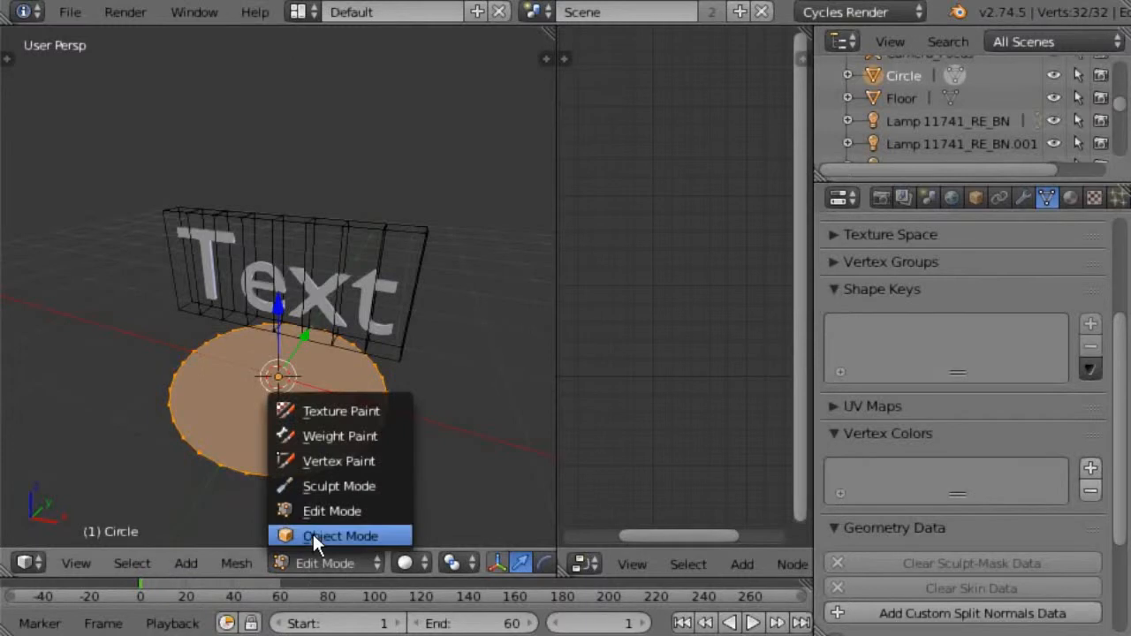
{"action": "left_click", "coordinate": [312, 536]}
Rotate the filled circle 90° about the global X axis so it stands upright.
{"action": "key", "text": "r"}
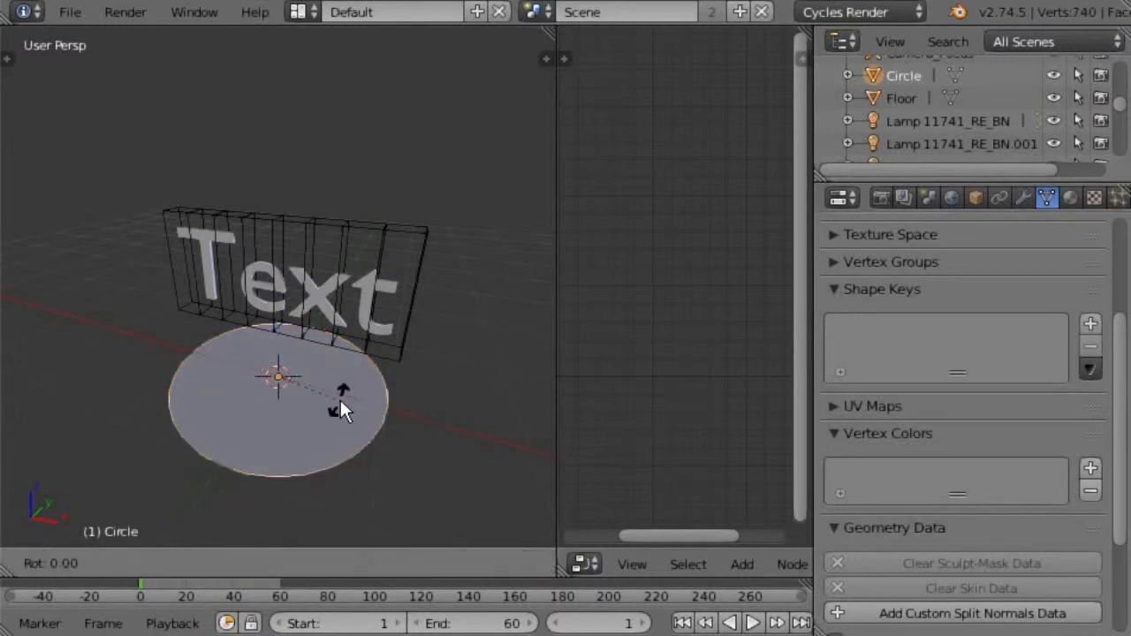
{"action": "key", "text": "y"}
{"action": "key", "text": "9"}
{"action": "key", "text": "0"}
{"action": "key", "text": "x"}
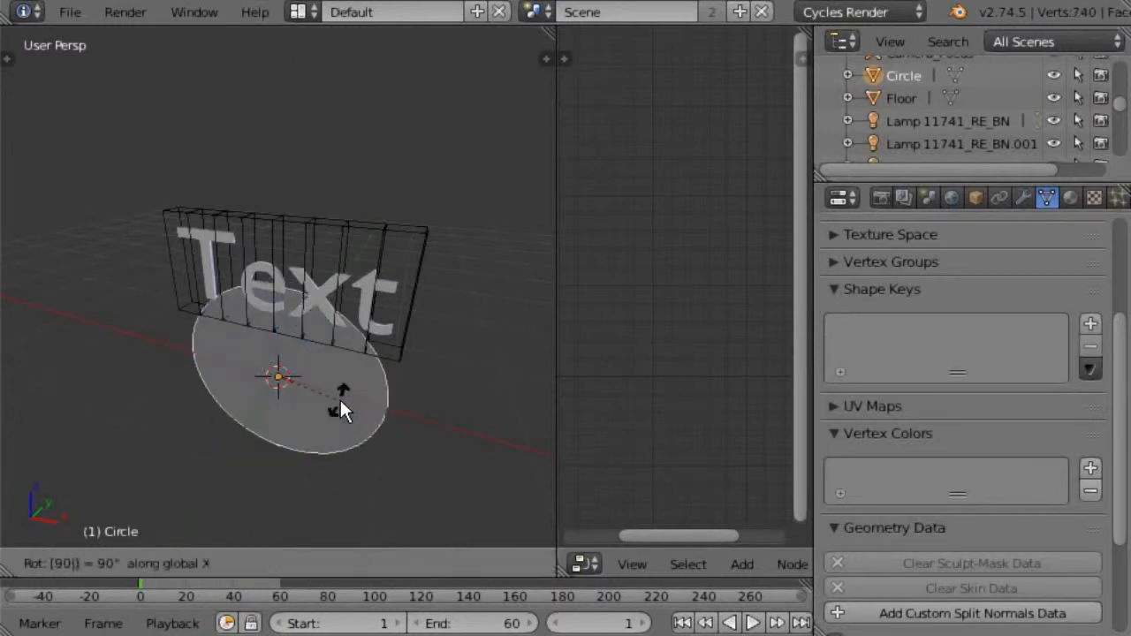
{"action": "key", "text": "Return"}
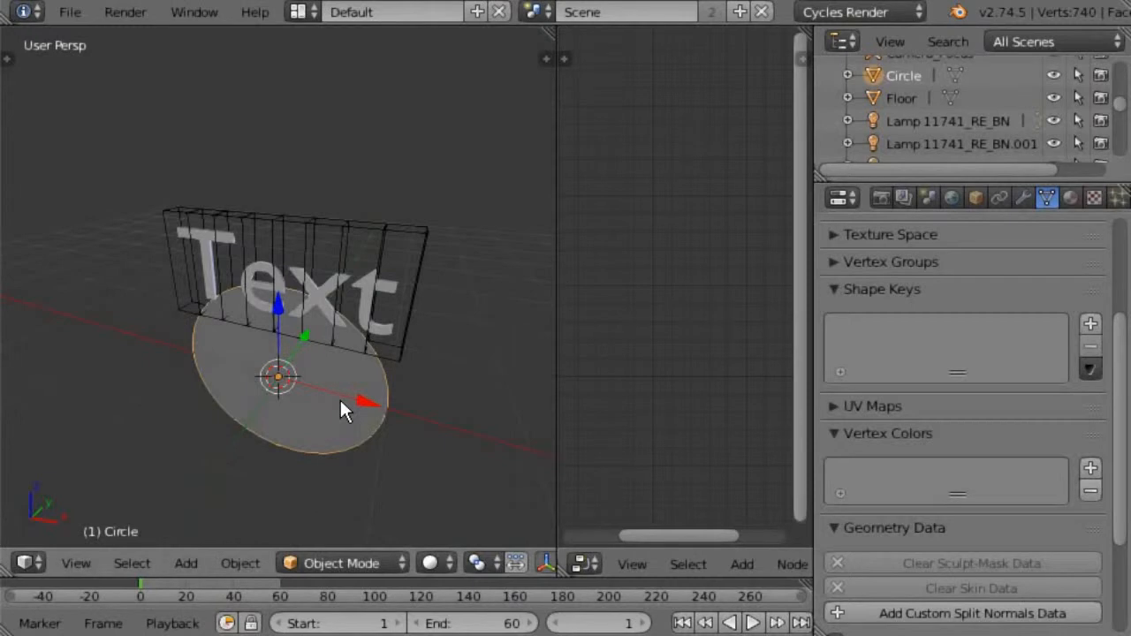
Create a new material for the circle and delete its default Diffuse BSDF node.
{"action": "left_click", "coordinate": [1072, 197]}
{"action": "left_click", "coordinate": [875, 344]}
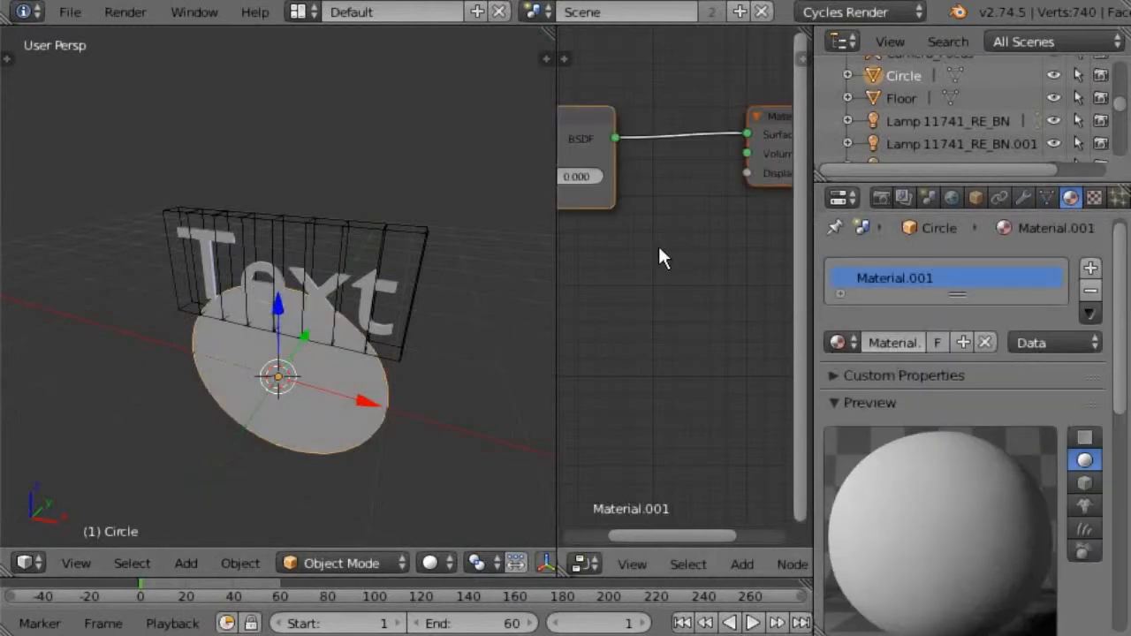
{"action": "middle_click_drag", "start_coordinate": [661, 254], "coordinate": [738, 289]}
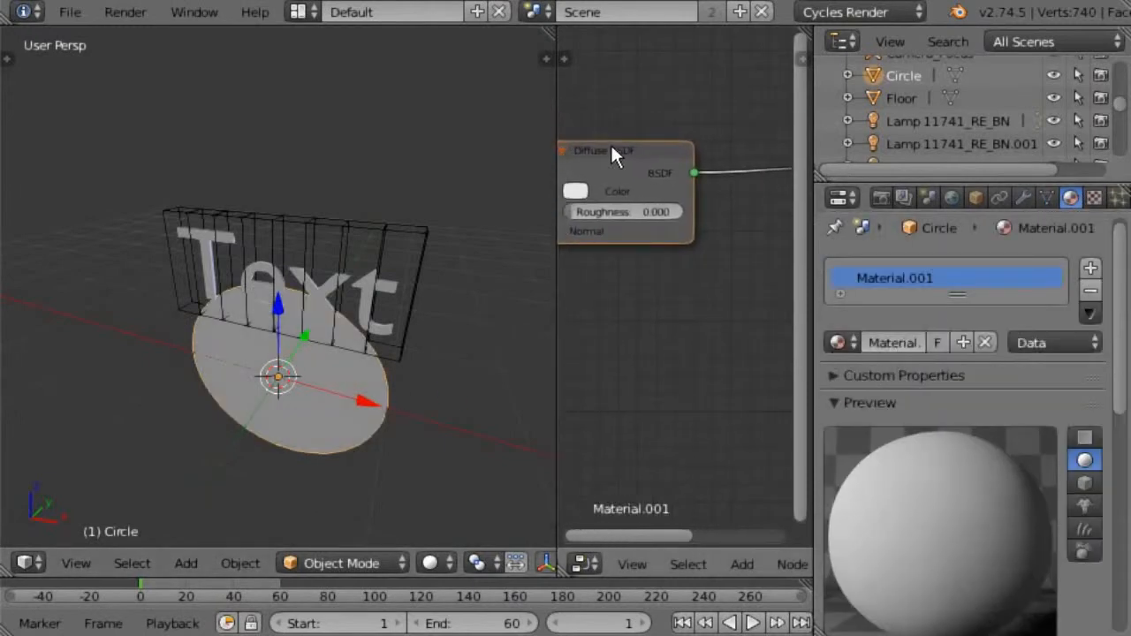
{"action": "key", "text": "x"}
Add a Transparent BSDF shader node and connect its BSDF output to the Material Output's Surface input.
{"action": "left_click", "coordinate": [742, 564]}
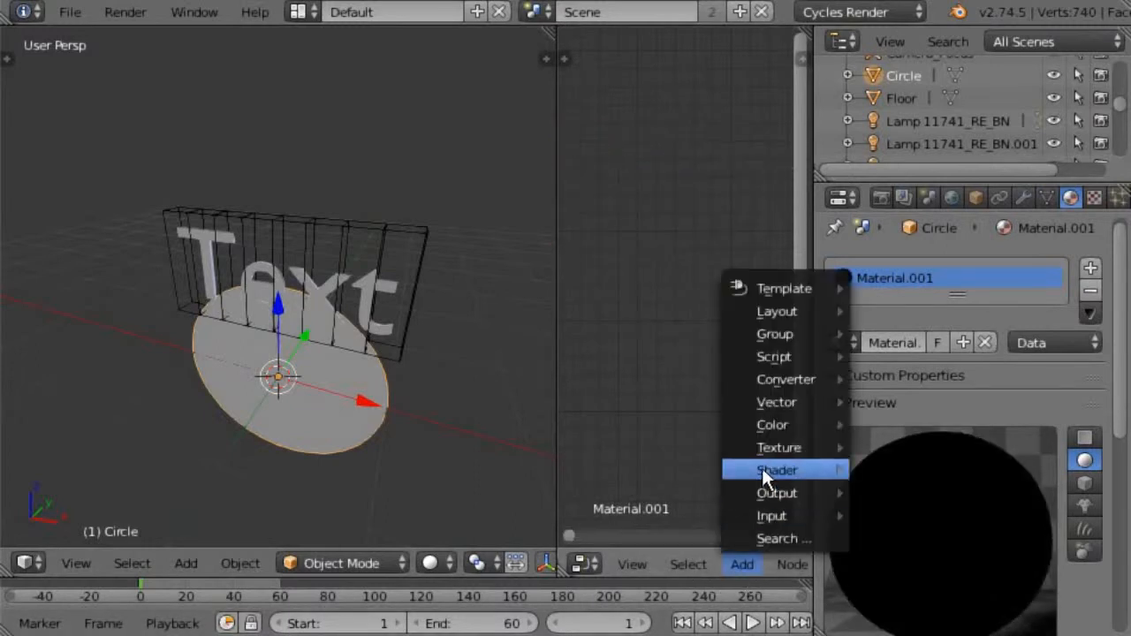
{"action": "mouse_move", "coordinate": [766, 461]}
{"action": "left_click", "coordinate": [916, 145]}
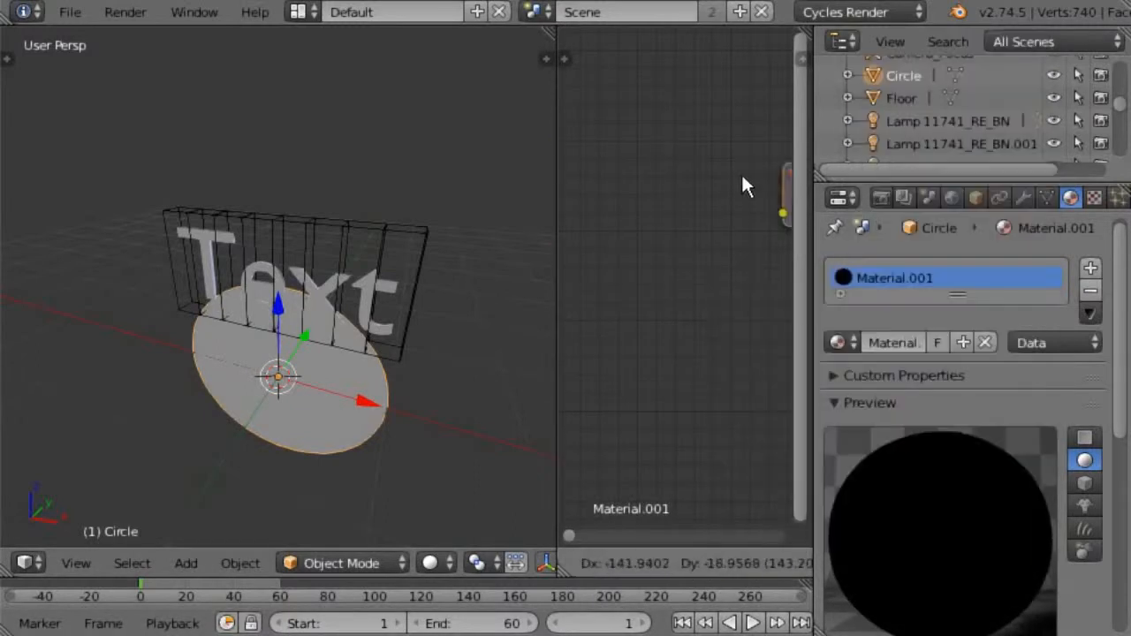
{"action": "left_click", "coordinate": [669, 224]}
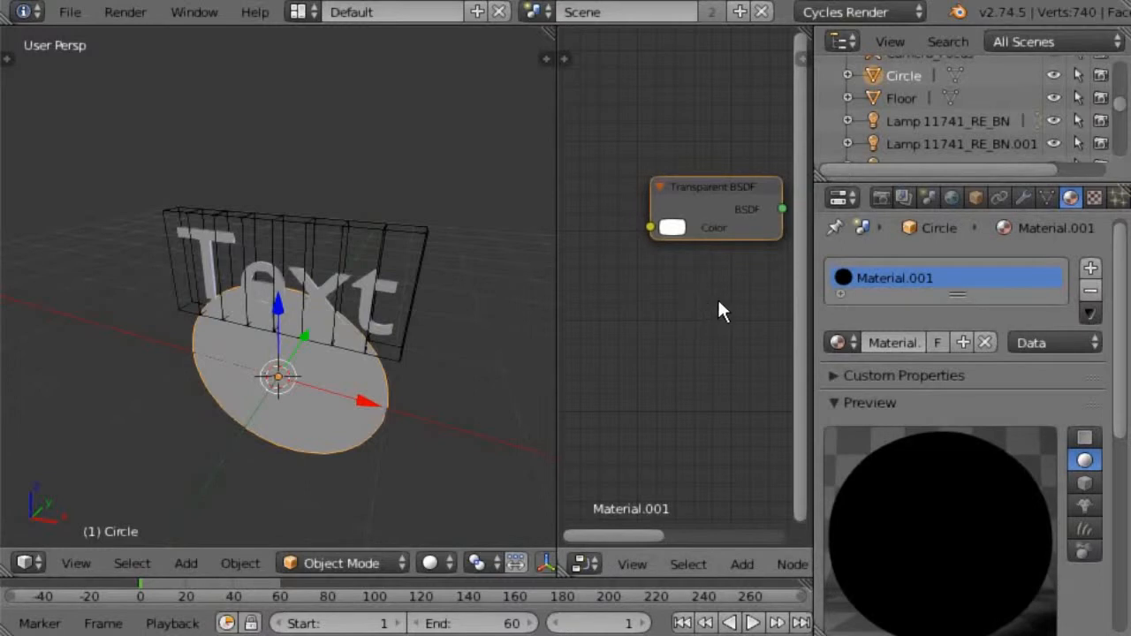
{"action": "middle_click_drag", "start_coordinate": [719, 300], "coordinate": [606, 295]}
{"action": "left_click_drag", "start_coordinate": [698, 210], "coordinate": [746, 169]}
Add a Gradient Texture node below the Transparent BSDF node.
{"action": "left_click", "coordinate": [743, 562]}
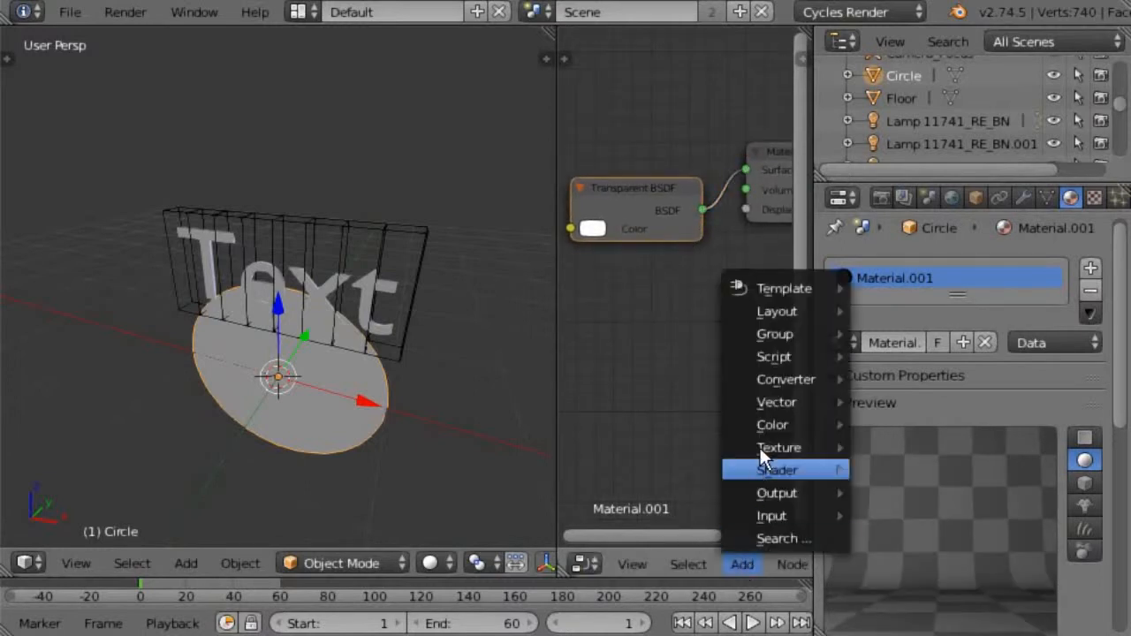
{"action": "mouse_move", "coordinate": [761, 446]}
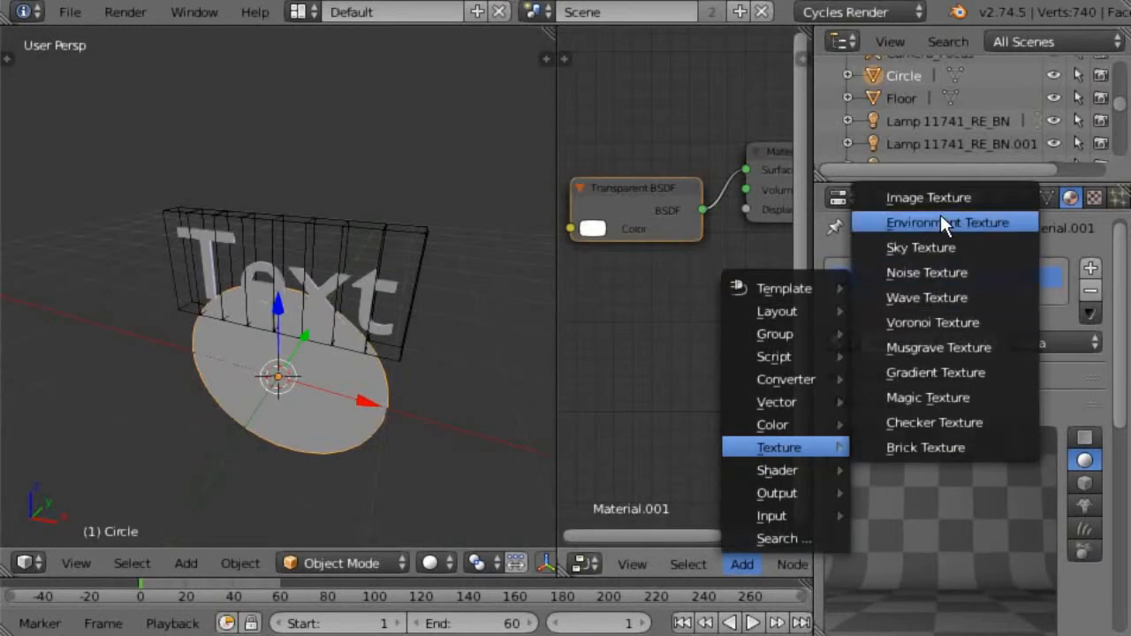
{"action": "left_click", "coordinate": [928, 372]}
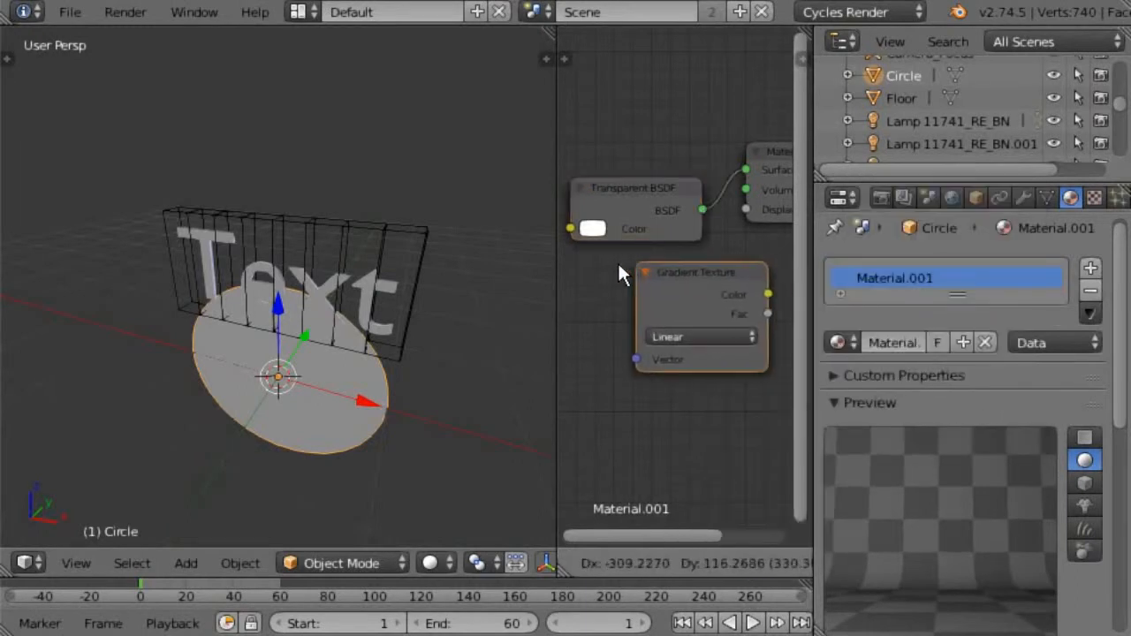
{"action": "left_click", "coordinate": [632, 271]}
Add a ColorRamp node below the Gradient Texture and widen the node editor by shrinking the 3D viewport.
{"action": "scroll", "coordinate": [661, 424], "scroll_direction": "down", "scroll_amount": 1}
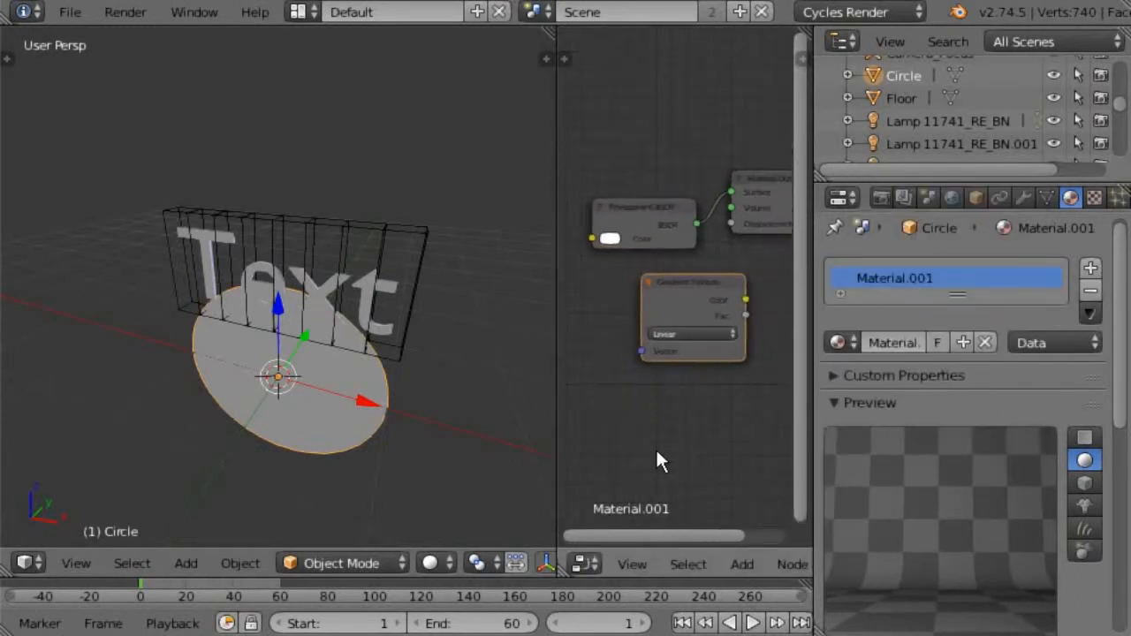
{"action": "left_click", "coordinate": [744, 564]}
{"action": "mouse_move", "coordinate": [776, 379]}
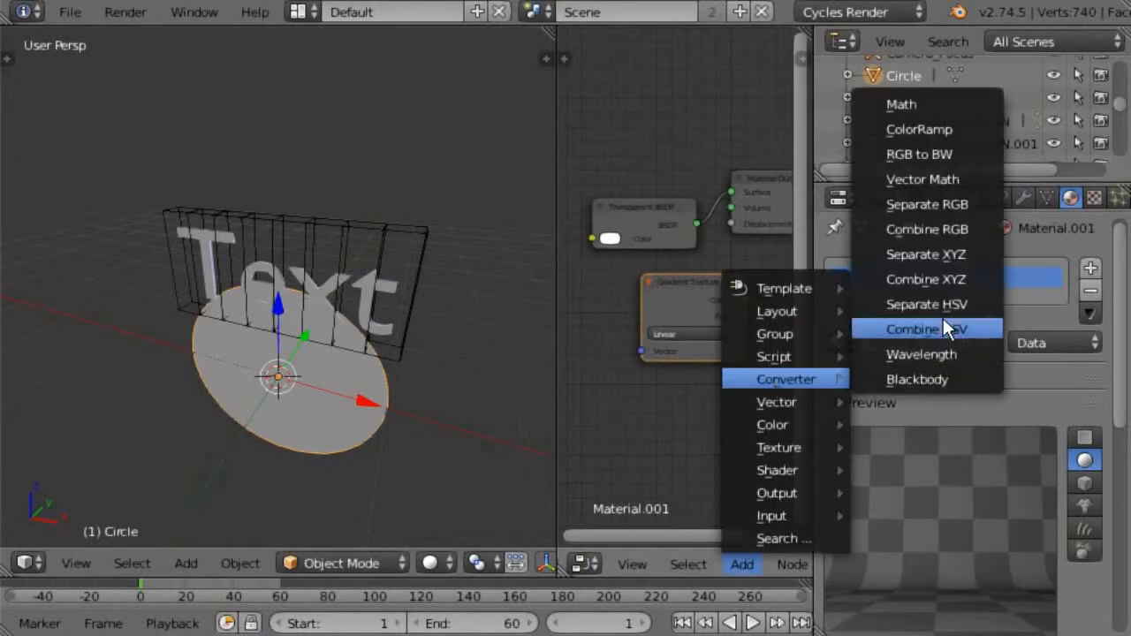
{"action": "left_click", "coordinate": [926, 124]}
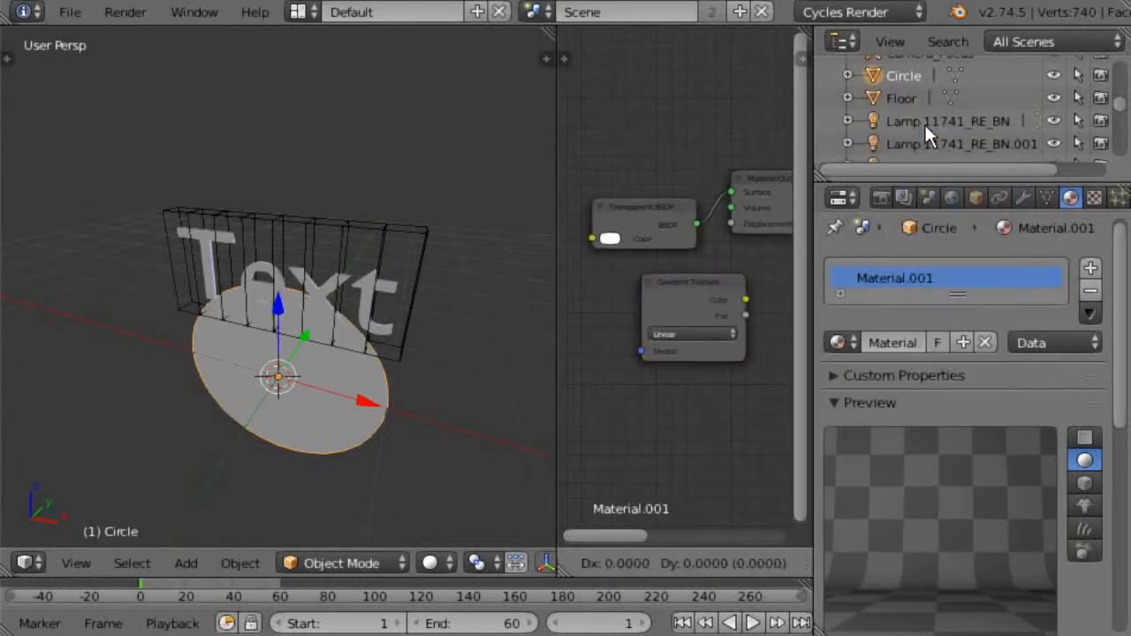
{"action": "left_click", "coordinate": [631, 407]}
{"action": "left_click_drag", "start_coordinate": [556, 384], "coordinate": [276, 400]}
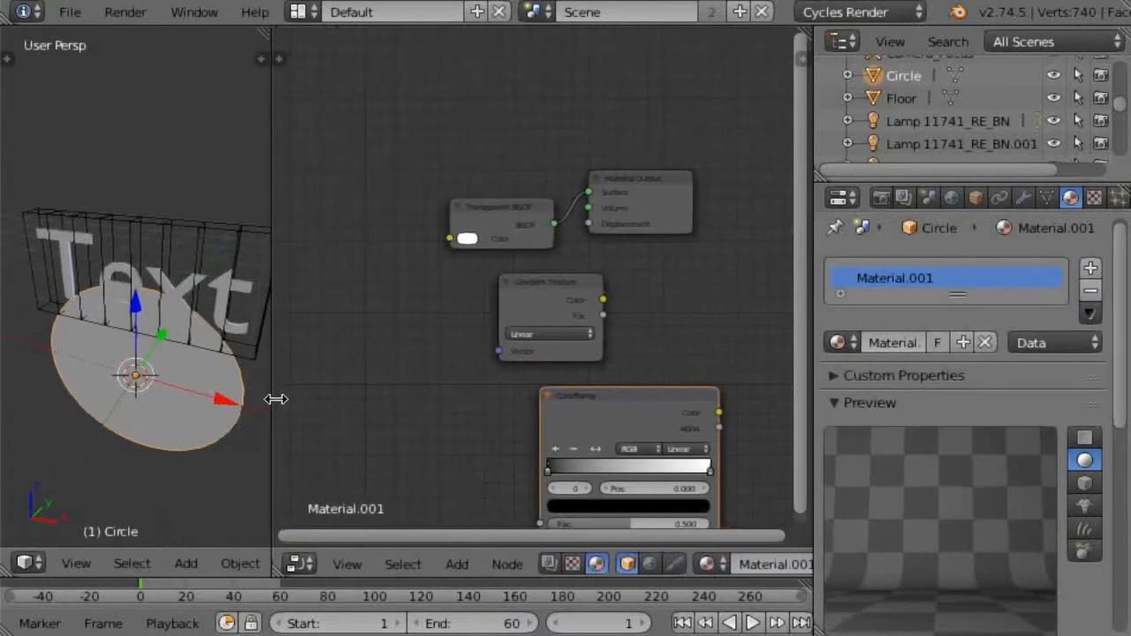
Place the ColorRamp beside the Gradient Texture, linking the gradient's Fac to its Fac and its Color to the Transparent BSDF's Color.
{"action": "left_click_drag", "start_coordinate": [601, 395], "coordinate": [687, 259]}
{"action": "middle_click_drag", "start_coordinate": [609, 422], "coordinate": [455, 427]}
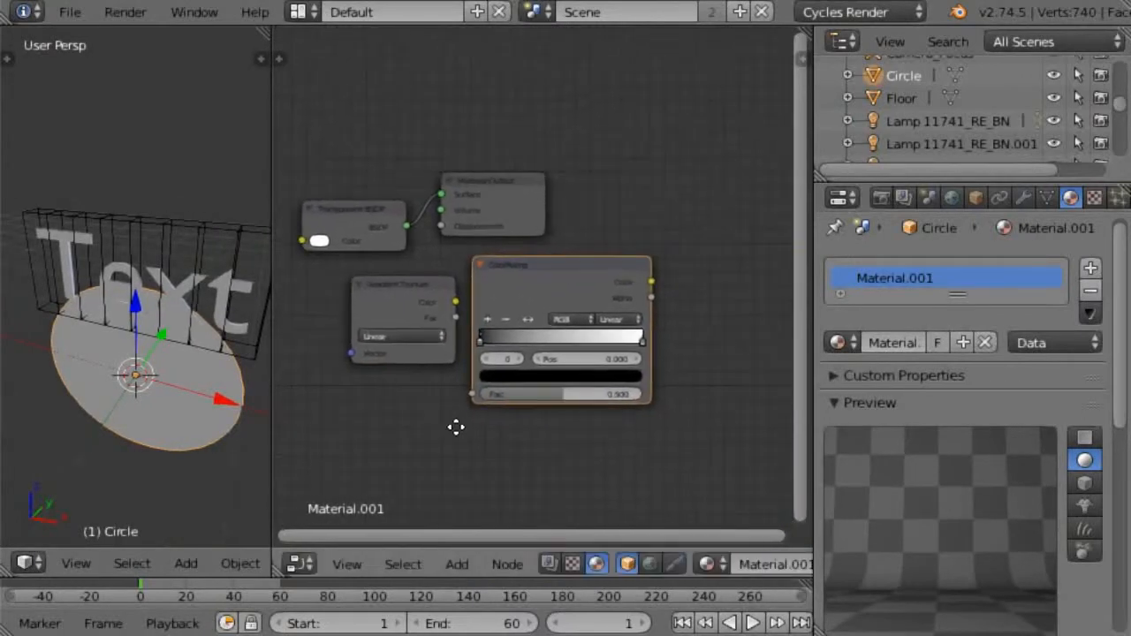
{"action": "left_click_drag", "start_coordinate": [456, 318], "coordinate": [478, 398]}
{"action": "left_click_drag", "start_coordinate": [651, 283], "coordinate": [315, 243]}
Switch the 3D viewport to Rendered shading to preview the circle's transparent gradient material.
{"action": "scroll", "coordinate": [200, 559], "scroll_direction": "down", "scroll_amount": 6}
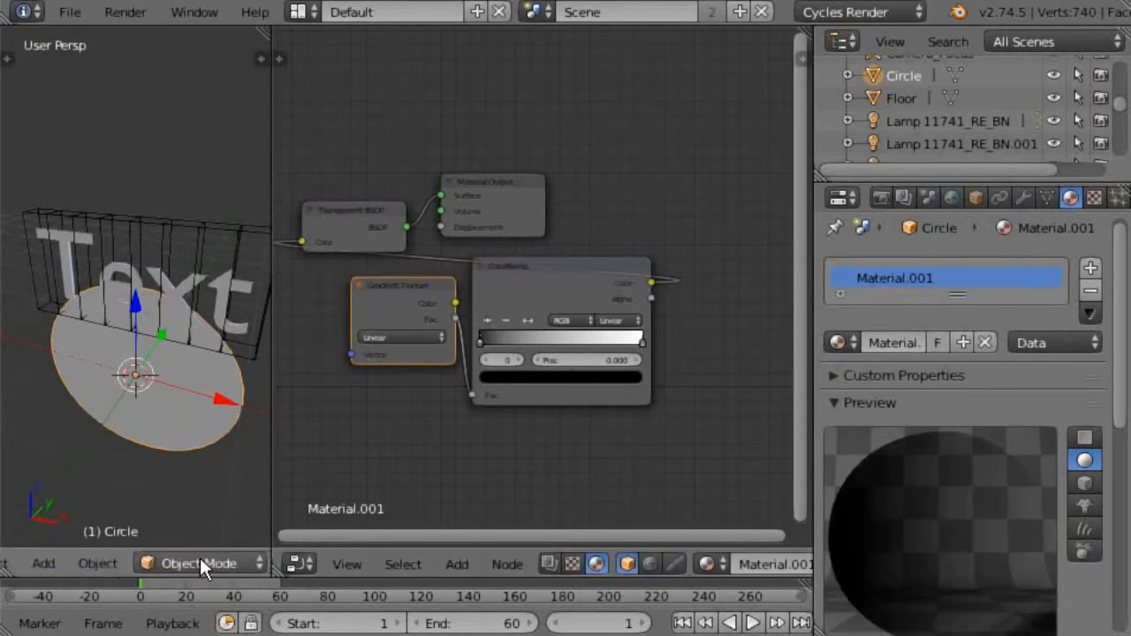
{"action": "left_click", "coordinate": [198, 562]}
{"action": "left_click", "coordinate": [231, 411]}
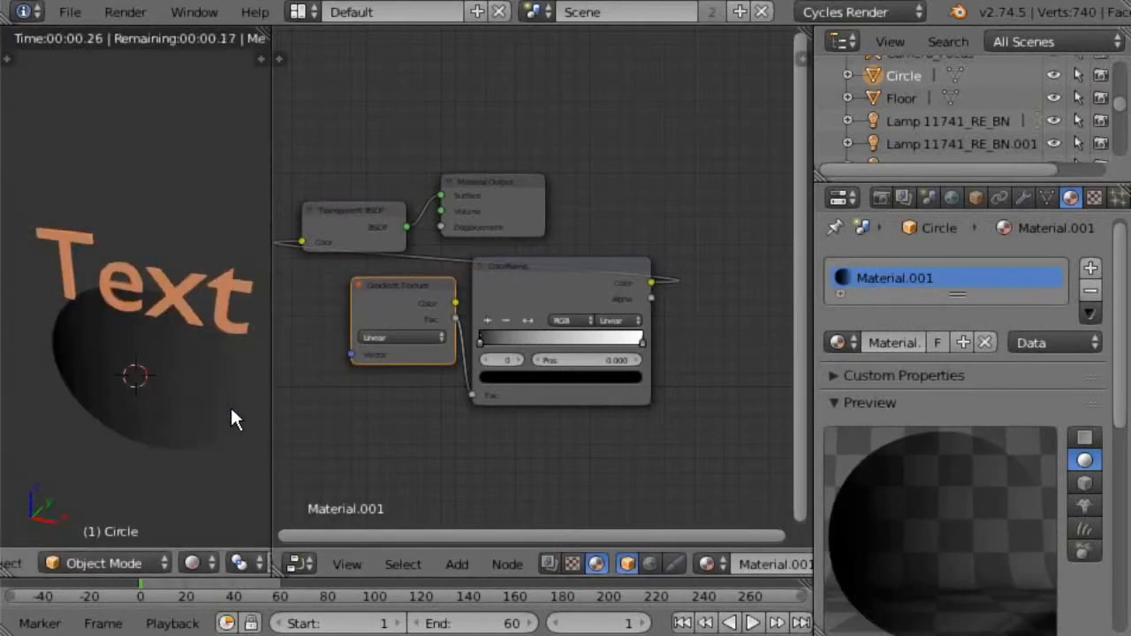
Set the Gradient Texture's type to Spherical and add a Texture Coordinate node below it.
{"action": "left_click", "coordinate": [400, 337]}
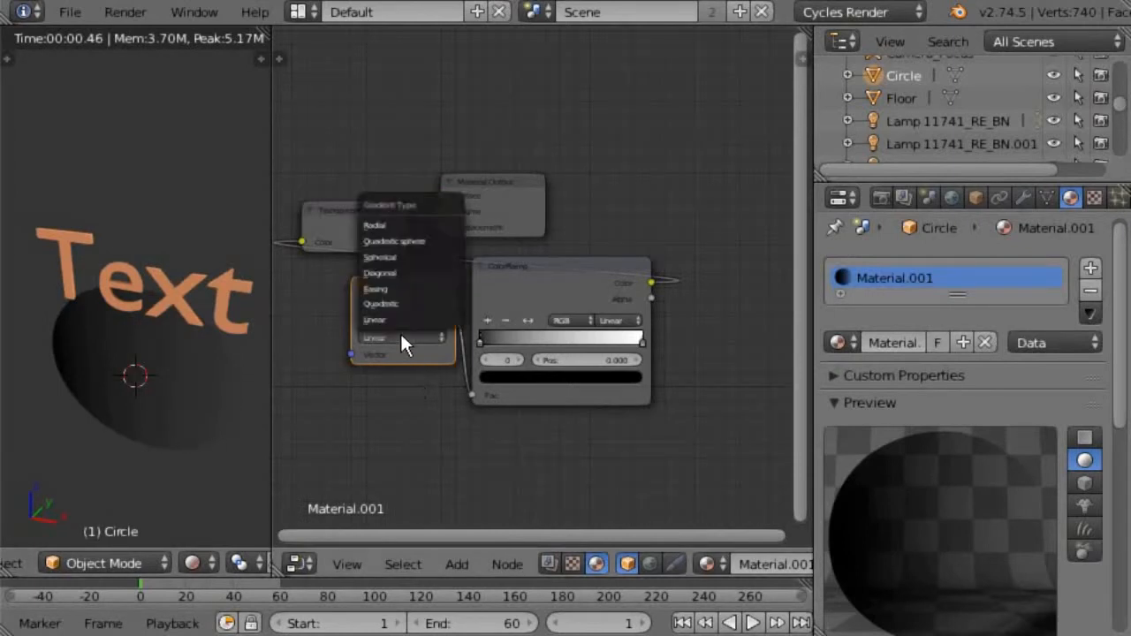
{"action": "left_click", "coordinate": [409, 257]}
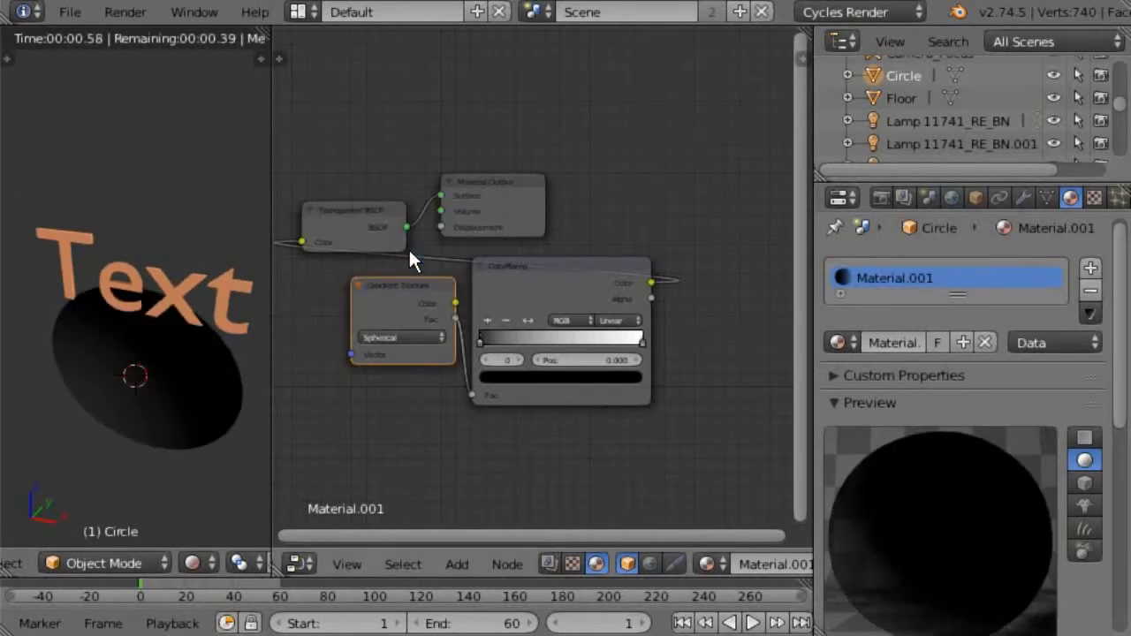
{"action": "left_click", "coordinate": [456, 564]}
{"action": "mouse_move", "coordinate": [485, 528]}
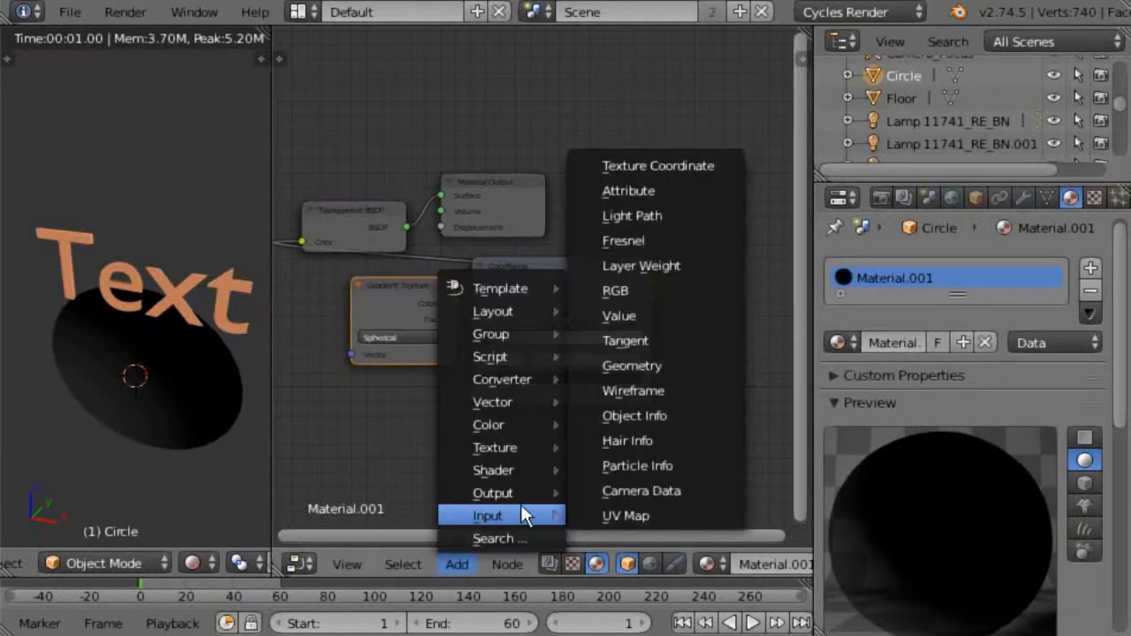
{"action": "left_click", "coordinate": [628, 165]}
{"action": "left_click", "coordinate": [299, 395]}
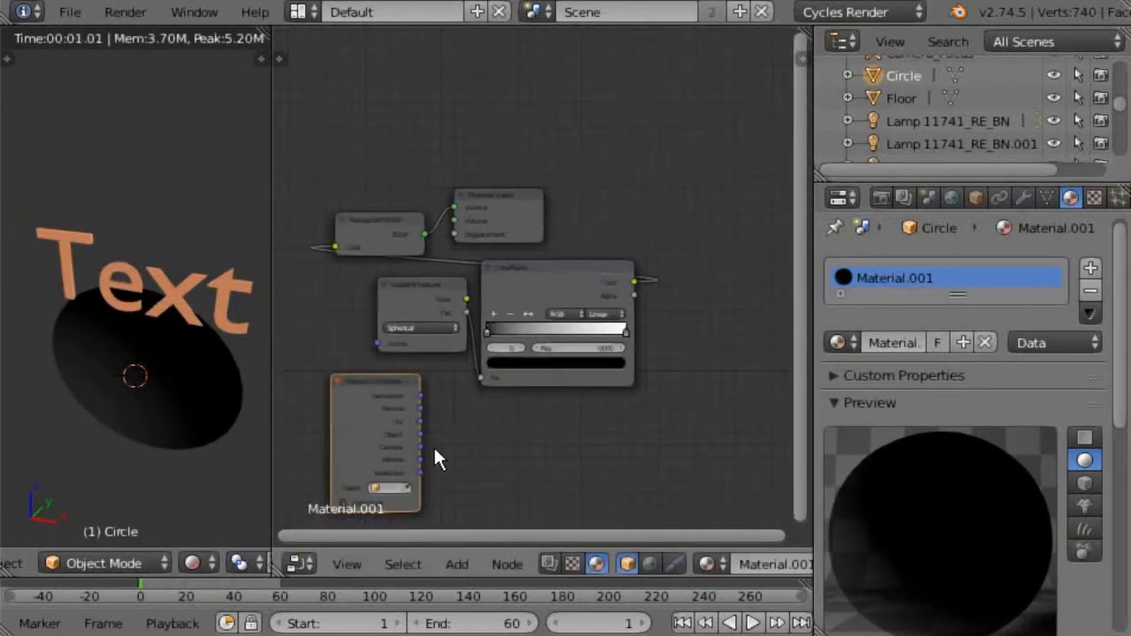
Link the Texture Coordinate's Object output to the Gradient Texture's Vector input.
{"action": "middle_click_drag", "start_coordinate": [433, 444], "coordinate": [411, 410]}
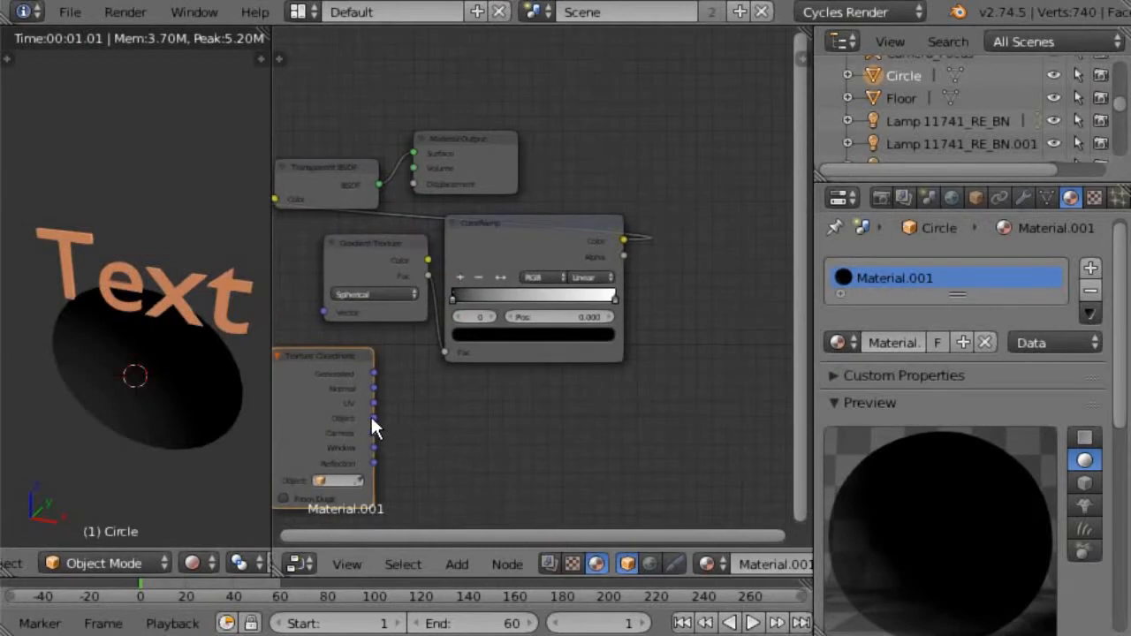
{"action": "left_click_drag", "start_coordinate": [374, 418], "coordinate": [330, 315]}
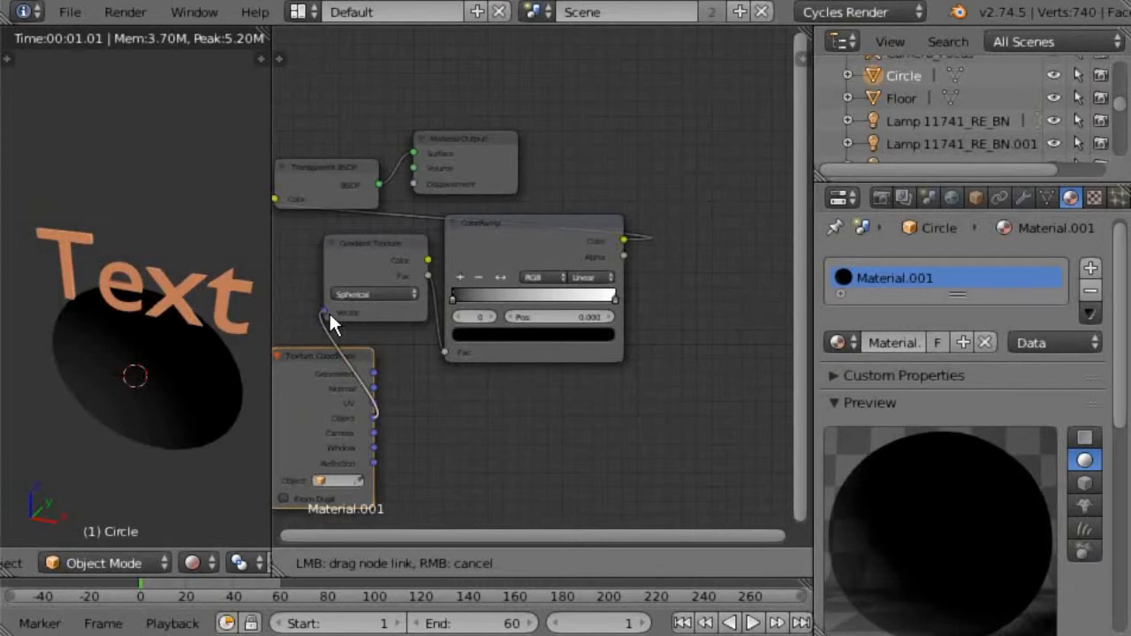
{"action": "left_click_drag", "start_coordinate": [329, 312], "coordinate": [329, 312]}
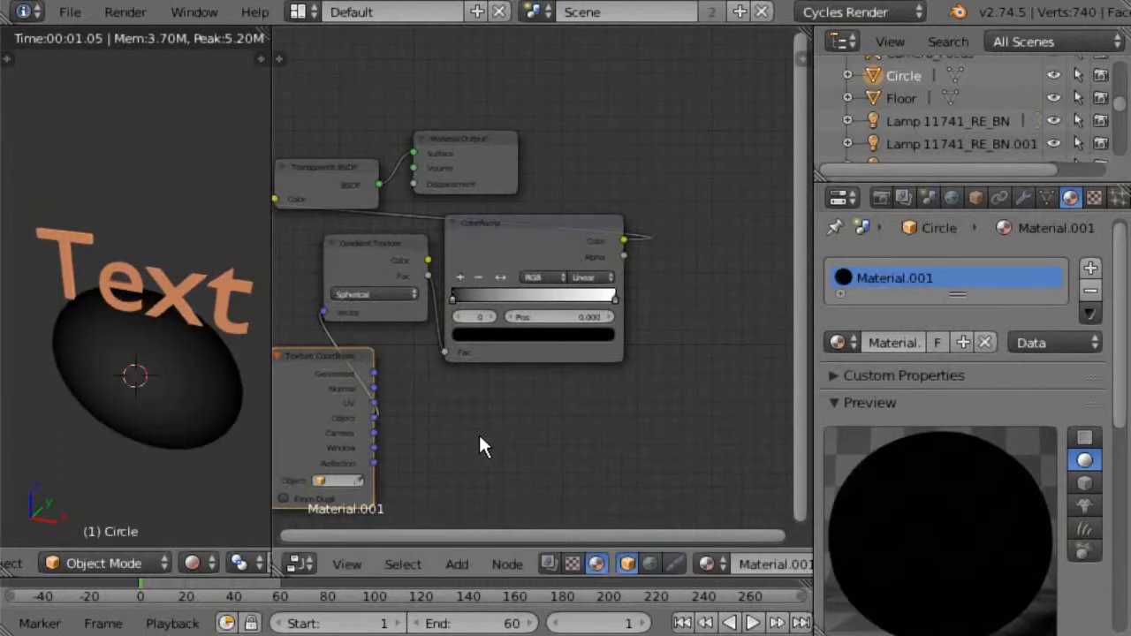
Add four color stops to the ColorRamp and spread them along it at about 0.158, 0.311, 0.441 and 0.741.
{"action": "middle_click_drag", "start_coordinate": [479, 433], "coordinate": [543, 368]}
{"action": "scroll", "coordinate": [546, 367], "scroll_direction": "up", "scroll_amount": 2}
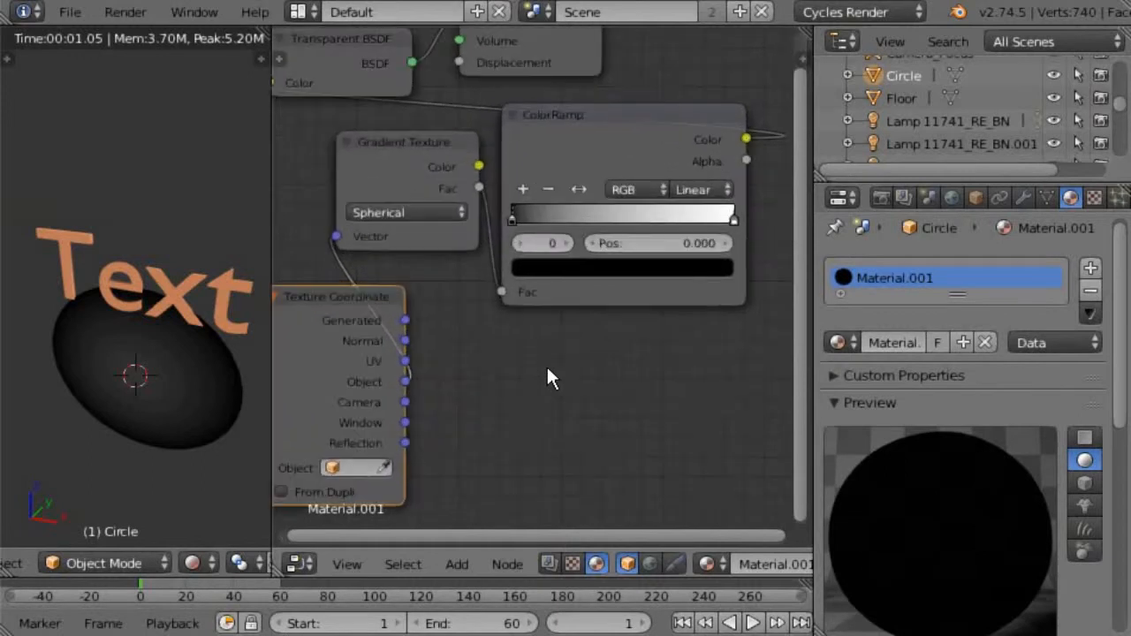
{"action": "left_click", "coordinate": [522, 189]}
{"action": "left_click", "coordinate": [522, 189]}
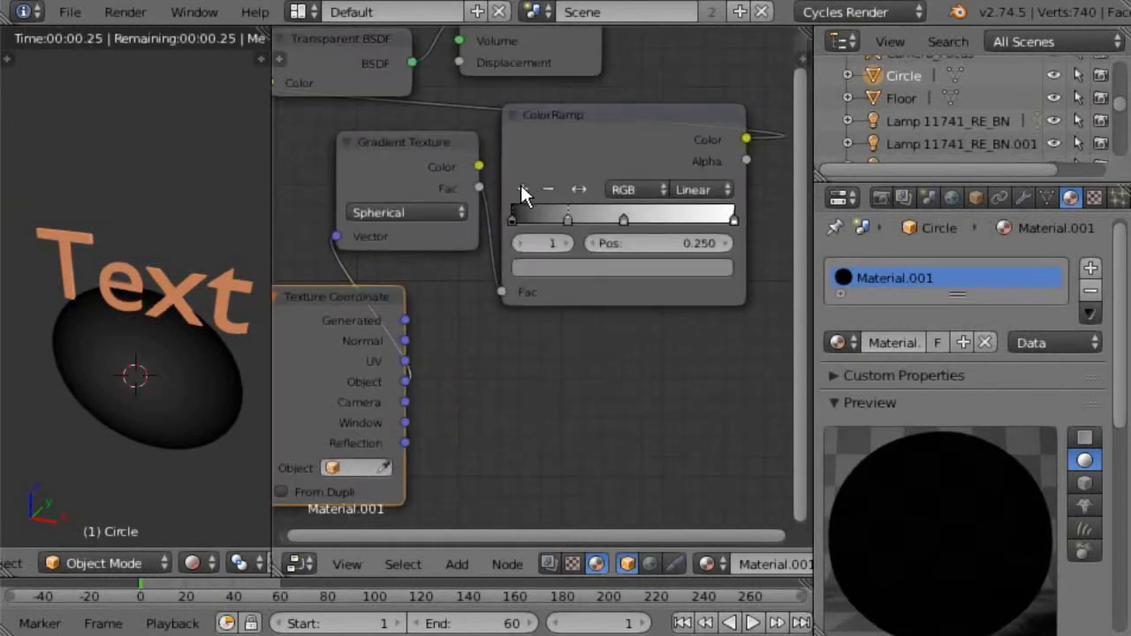
{"action": "left_click", "coordinate": [523, 189]}
{"action": "left_click", "coordinate": [522, 189]}
{"action": "left_click", "coordinate": [640, 219]}
{"action": "left_click_drag", "start_coordinate": [675, 216], "coordinate": [678, 217]}
{"action": "mouse_move", "coordinate": [569, 219]}
{"action": "left_mouse_down"}
{"action": "mouse_move", "coordinate": [609, 216]}
{"action": "mouse_move", "coordinate": [536, 219]}
{"action": "mouse_move", "coordinate": [548, 219]}
{"action": "left_mouse_up"}
{"action": "left_click", "coordinate": [590, 283]}
Set the ColorRamp's first stop to a light salmon with RGB about 1.000, 0.428, 0.365.
{"action": "scroll", "coordinate": [594, 277], "scroll_direction": "up", "scroll_amount": 3}
{"action": "middle_click_drag", "start_coordinate": [635, 253], "coordinate": [538, 462]}
{"action": "left_click", "coordinate": [410, 415]}
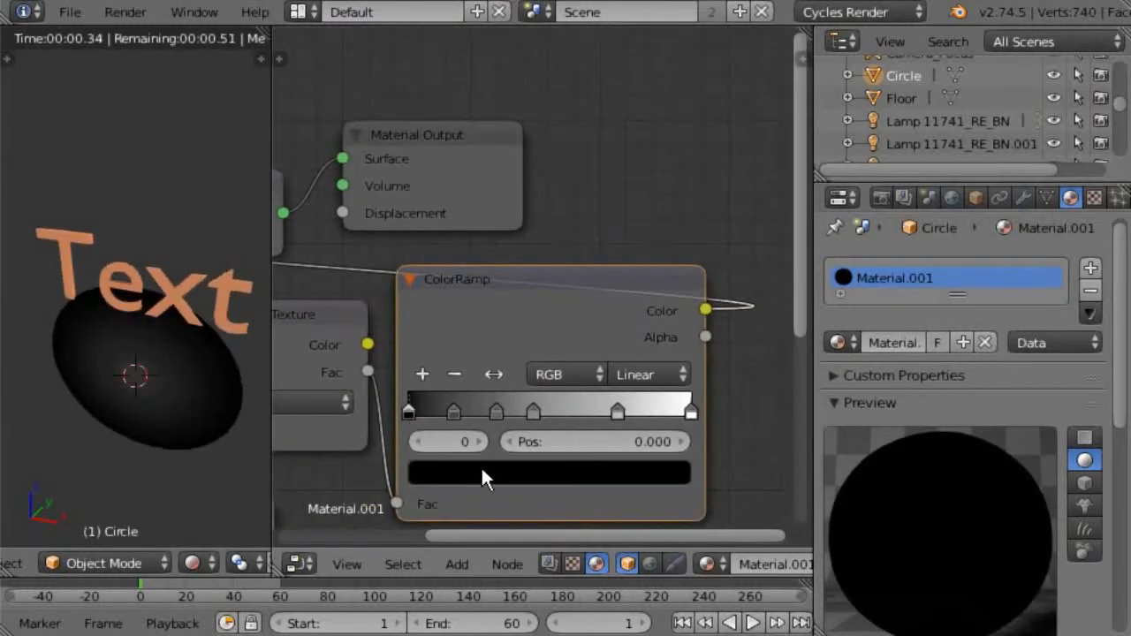
{"action": "left_click", "coordinate": [494, 469]}
{"action": "left_click_drag", "start_coordinate": [631, 249], "coordinate": [632, 139]}
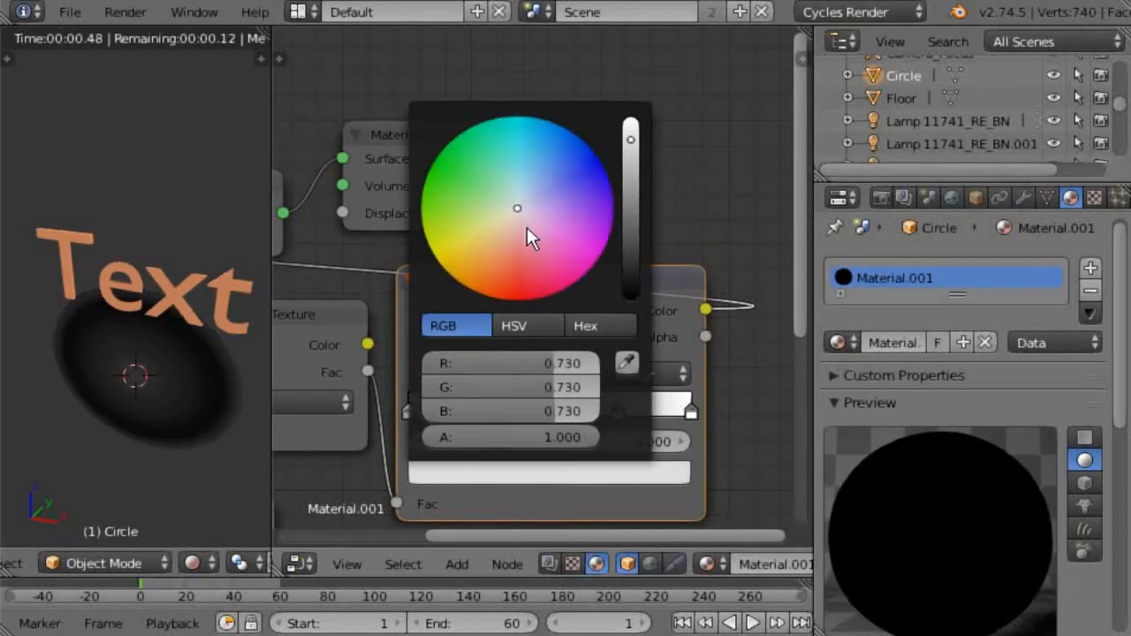
{"action": "left_click_drag", "start_coordinate": [527, 227], "coordinate": [504, 260]}
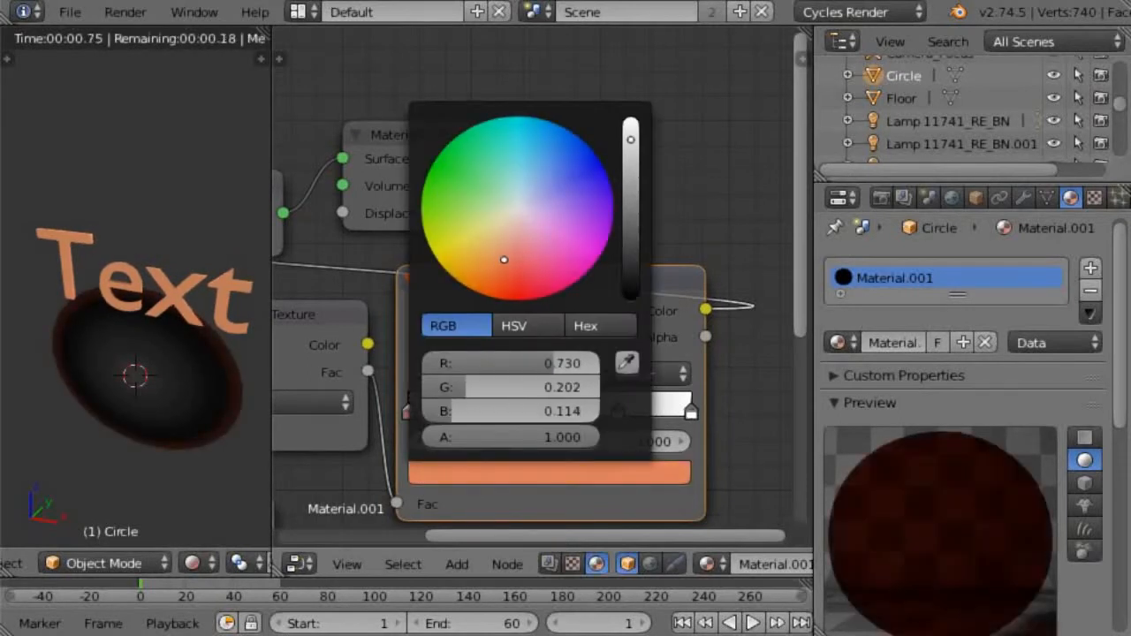
{"action": "left_click_drag", "start_coordinate": [630, 144], "coordinate": [630, 120]}
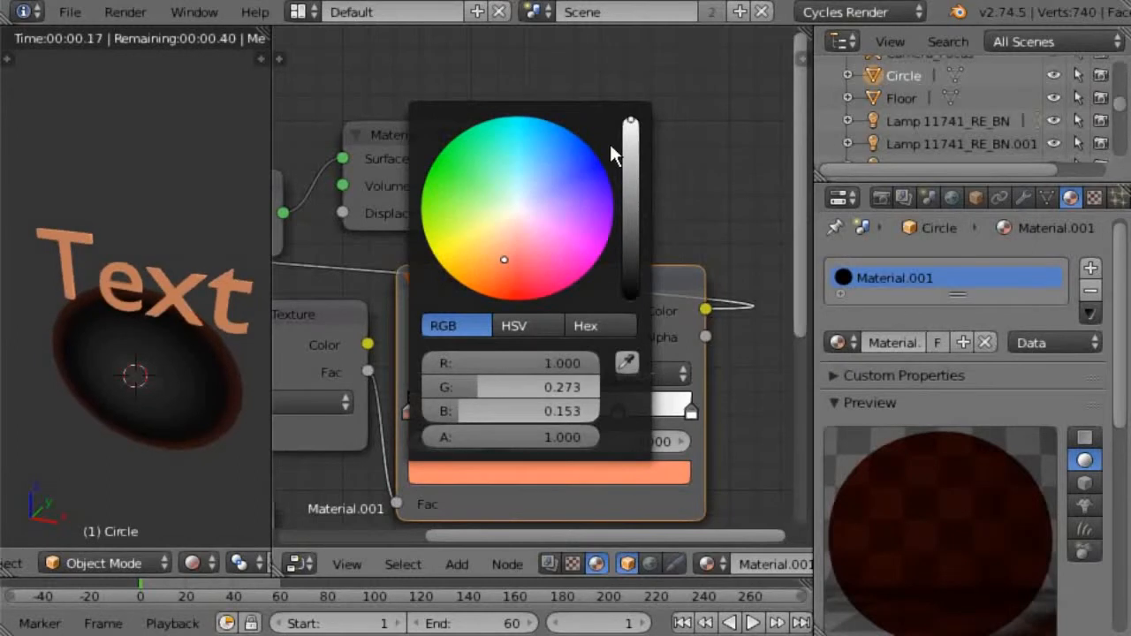
{"action": "mouse_move", "coordinate": [504, 260]}
{"action": "left_mouse_down"}
{"action": "mouse_move", "coordinate": [514, 228]}
{"action": "mouse_move", "coordinate": [513, 240]}
{"action": "left_mouse_up"}
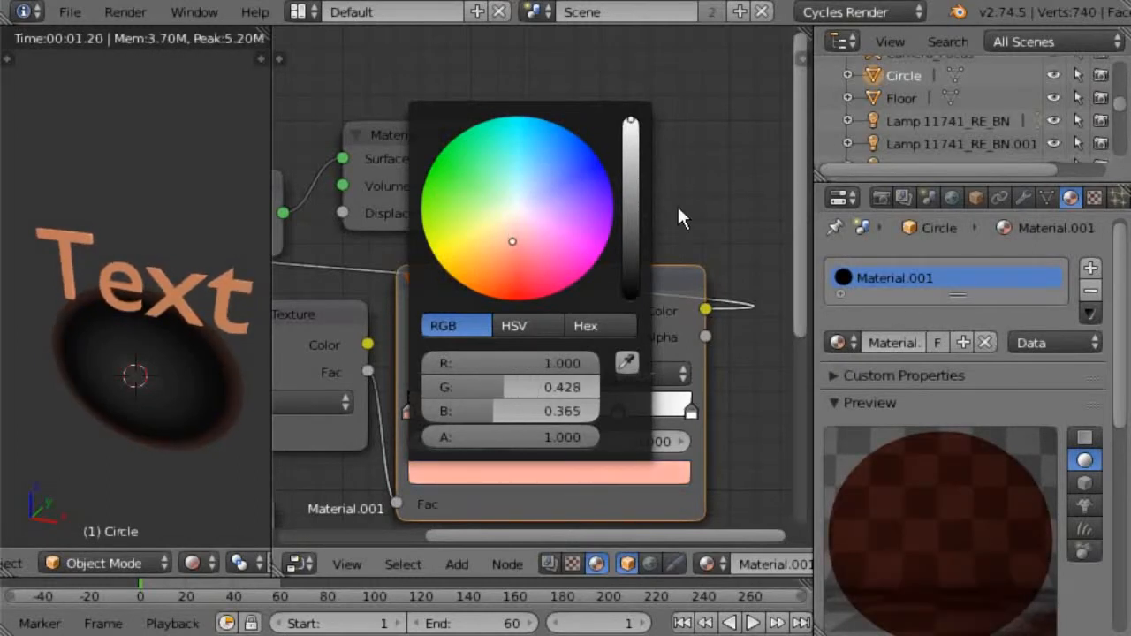
Sample the first stop's color into the second ColorRamp stop and shift its hue to light green, about 0.40.
{"action": "left_click", "coordinate": [454, 410]}
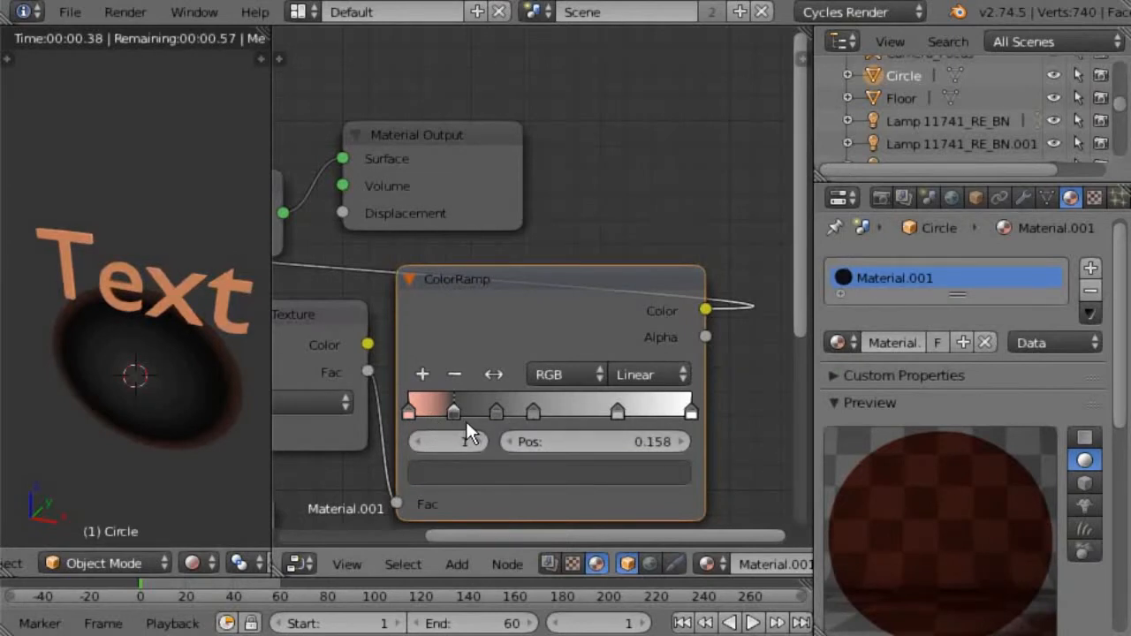
{"action": "left_click", "coordinate": [476, 475]}
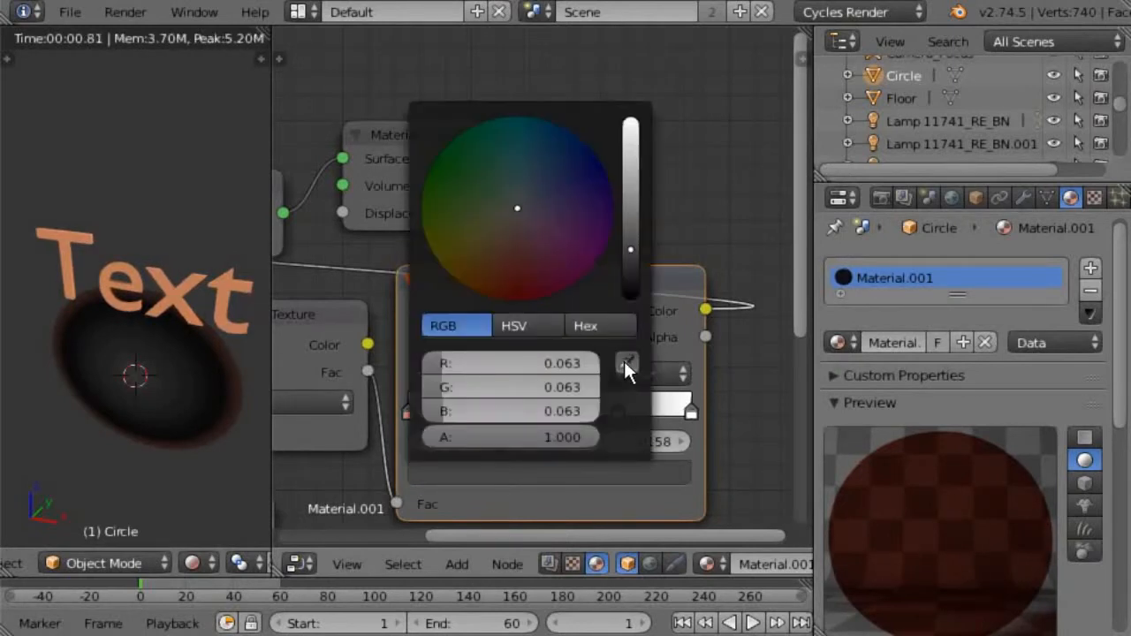
{"action": "left_click", "coordinate": [624, 361]}
{"action": "left_click", "coordinate": [412, 412]}
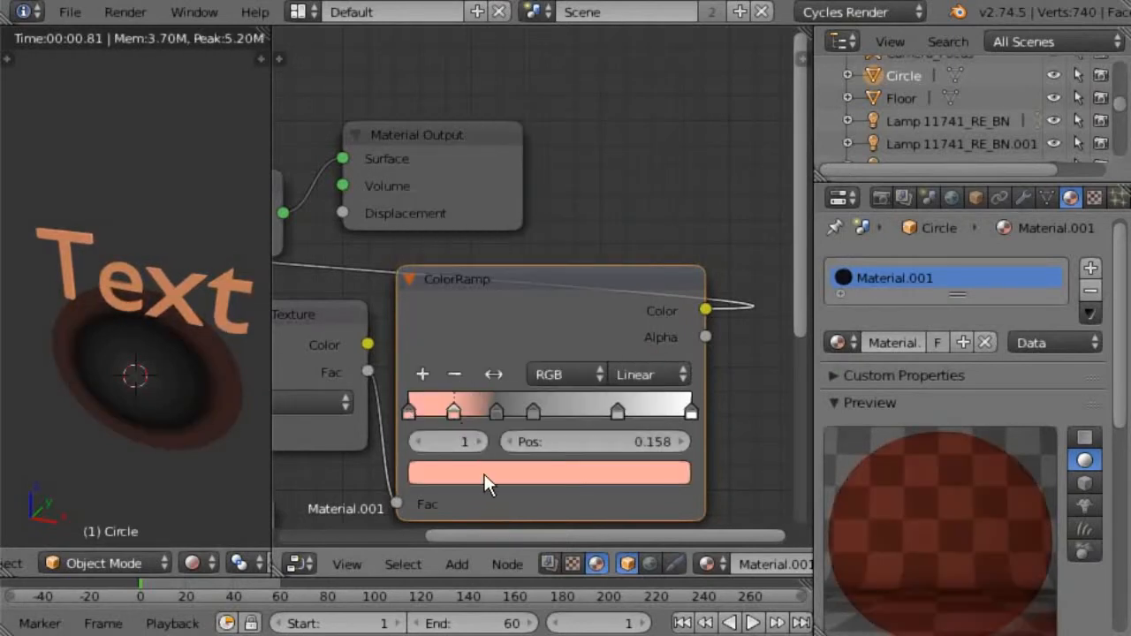
{"action": "left_click", "coordinate": [483, 479]}
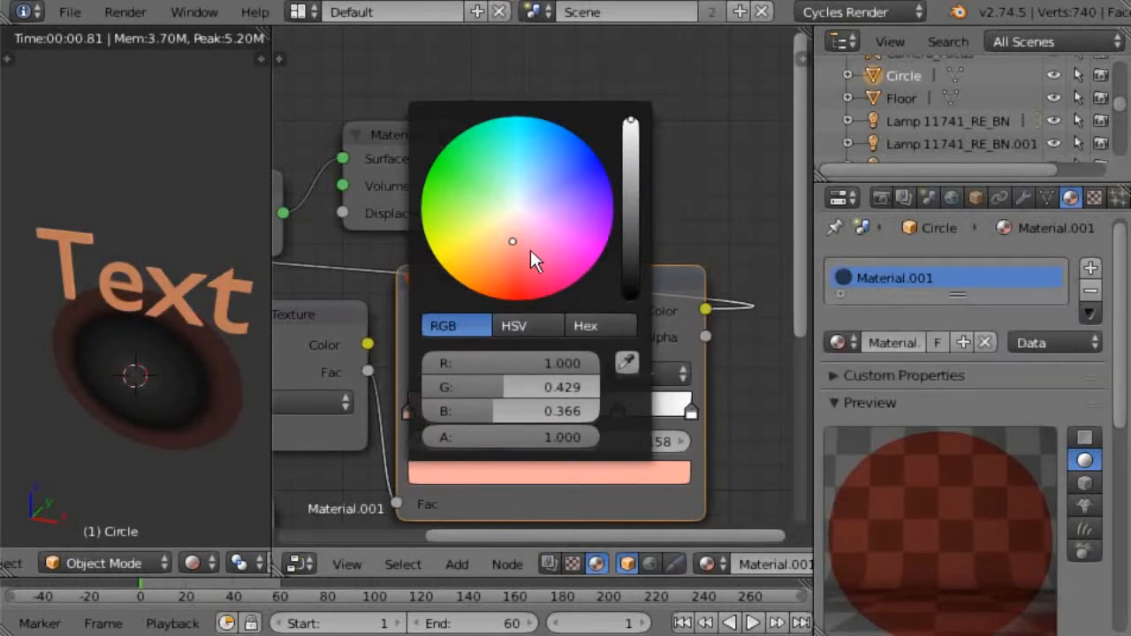
{"action": "left_click", "coordinate": [518, 326]}
{"action": "left_click_drag", "start_coordinate": [439, 365], "coordinate": [505, 365]}
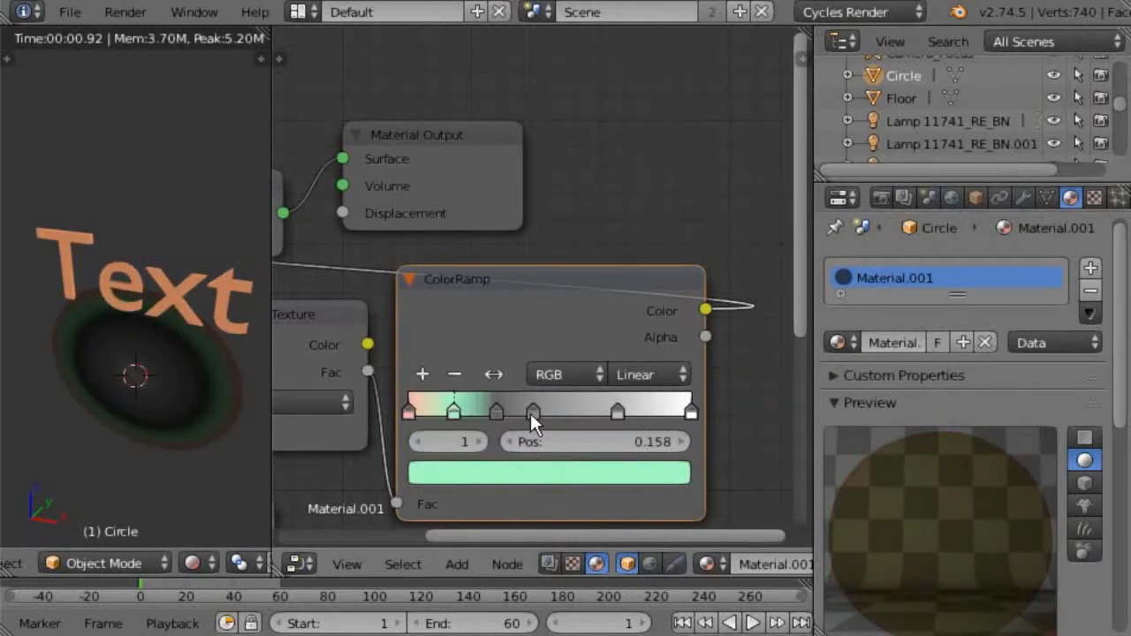
Sample the green stop's color into the third ColorRamp stop and shift its hue to light blue.
{"action": "left_click", "coordinate": [496, 412]}
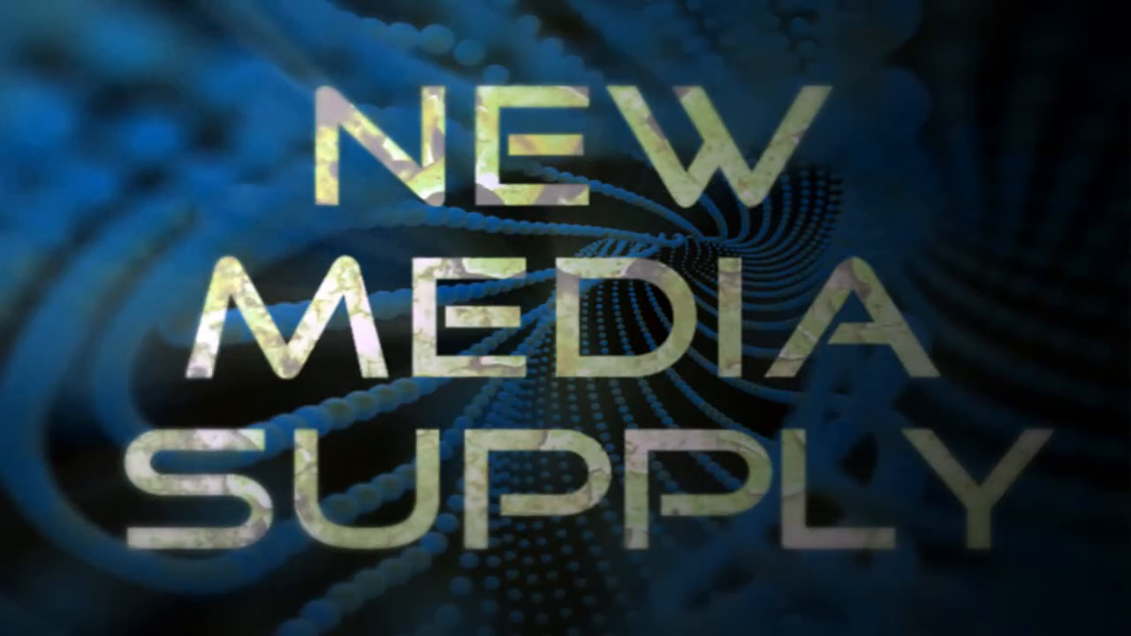
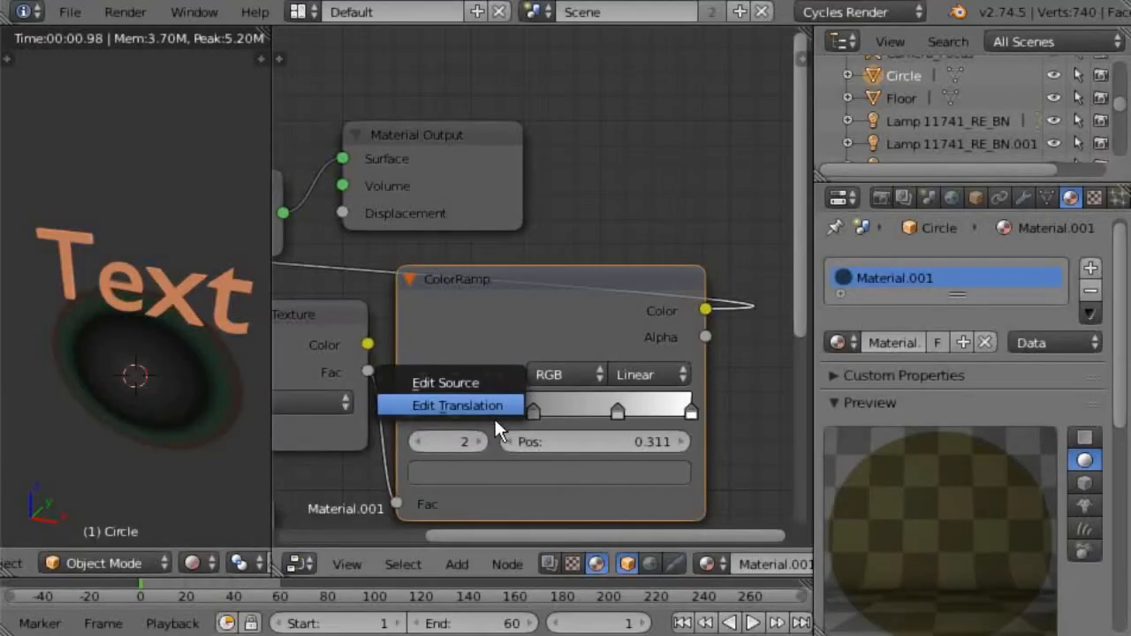
{"action": "left_click", "coordinate": [491, 405]}
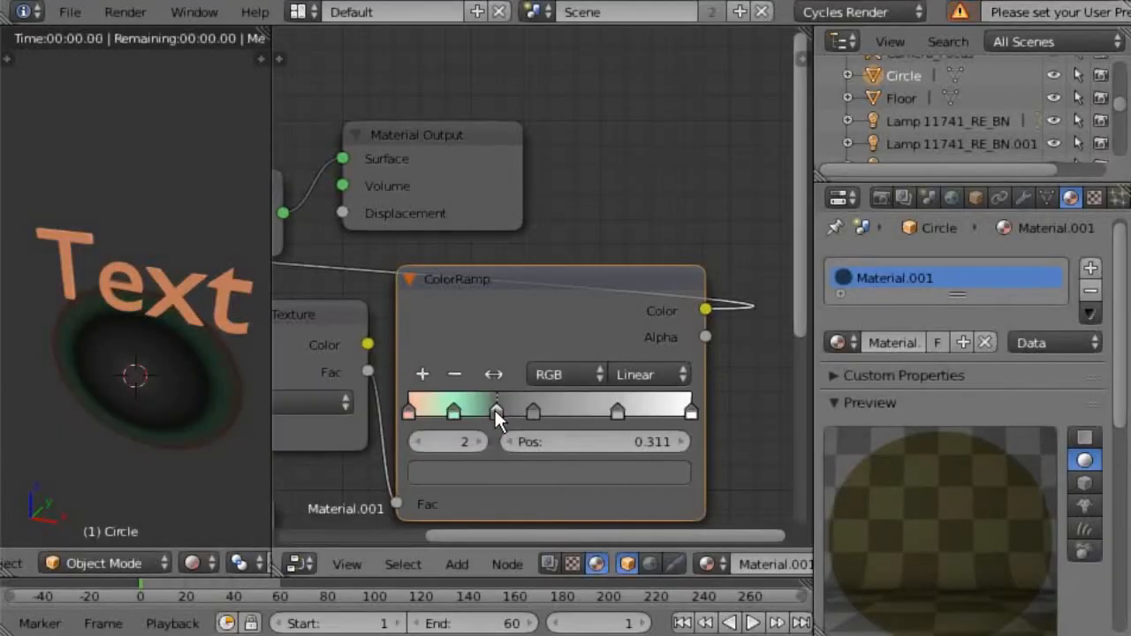
{"action": "left_click", "coordinate": [512, 475]}
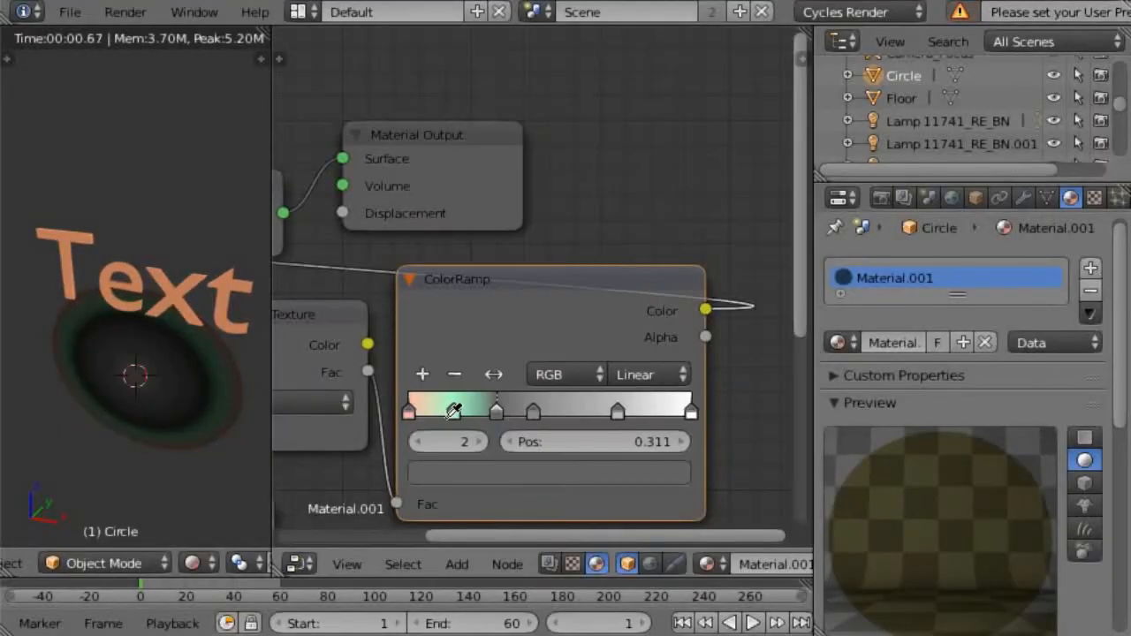
{"action": "left_click", "coordinate": [454, 409]}
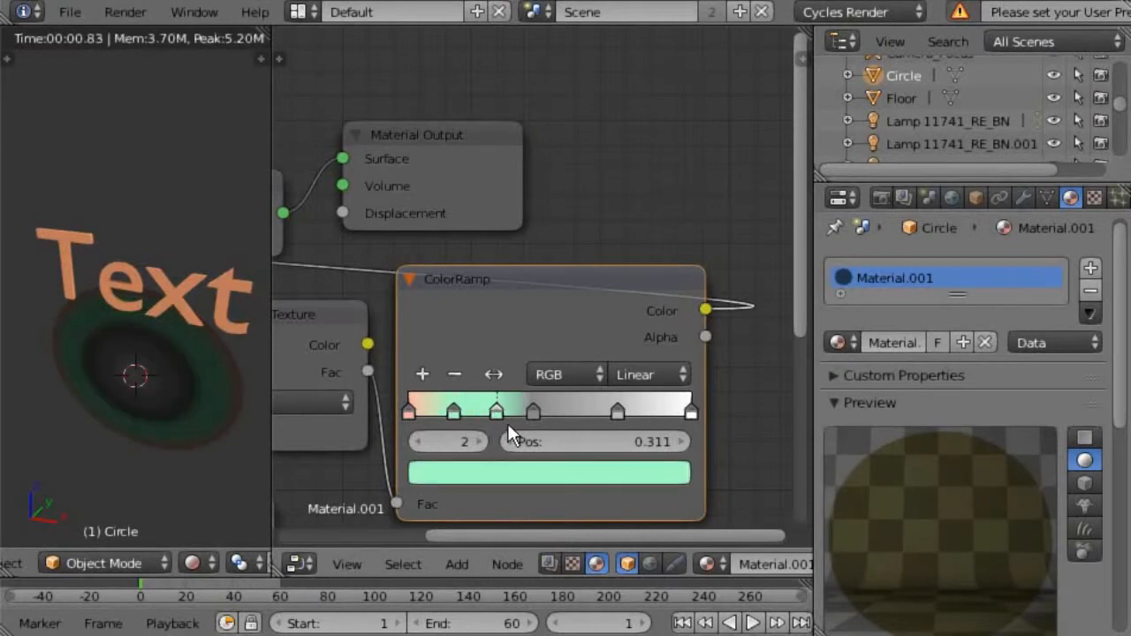
{"action": "left_click", "coordinate": [530, 473]}
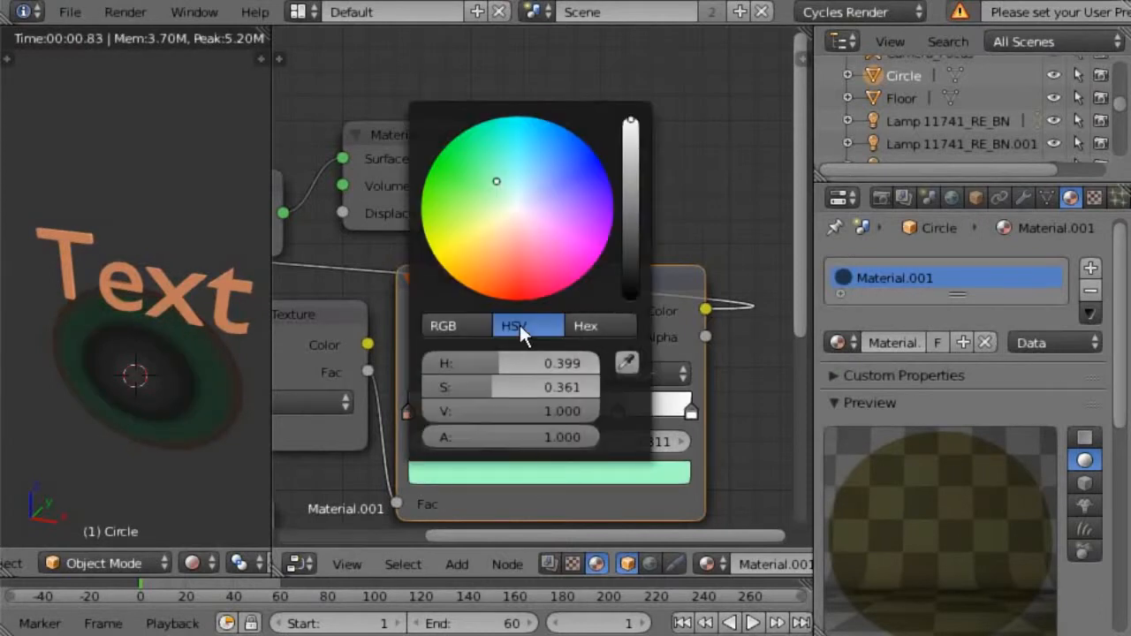
{"action": "left_click_drag", "start_coordinate": [481, 367], "coordinate": [509, 367]}
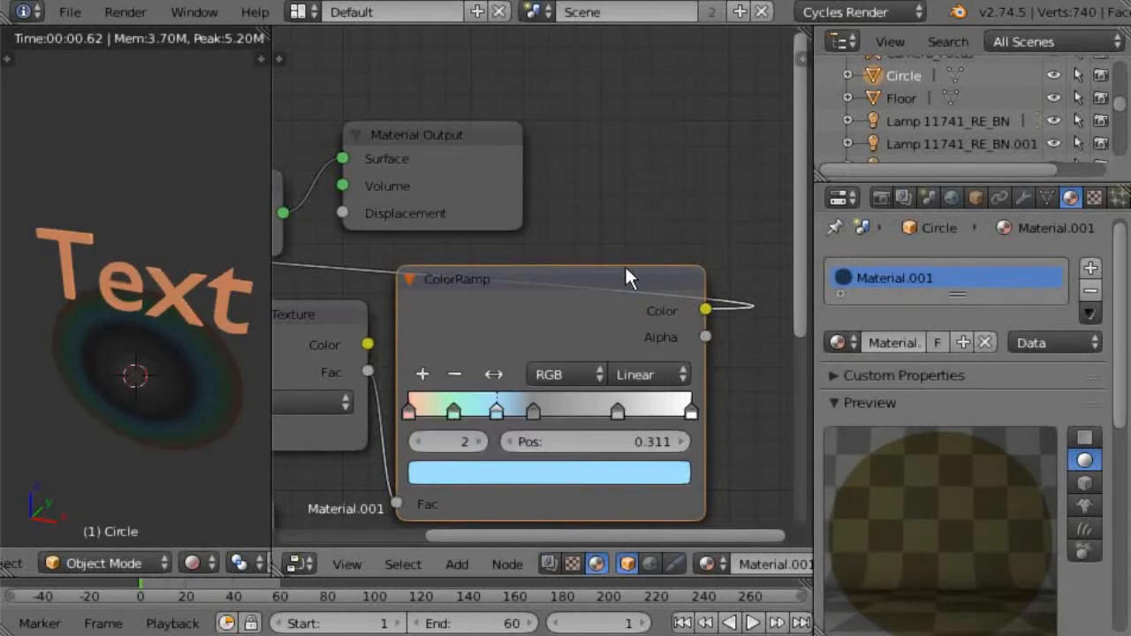
Sample the light blue color into the fourth ColorRamp stop and shift its hue to lavender, about 0.69.
{"action": "left_click", "coordinate": [533, 411]}
{"action": "left_click", "coordinate": [542, 474]}
{"action": "left_click", "coordinate": [630, 367]}
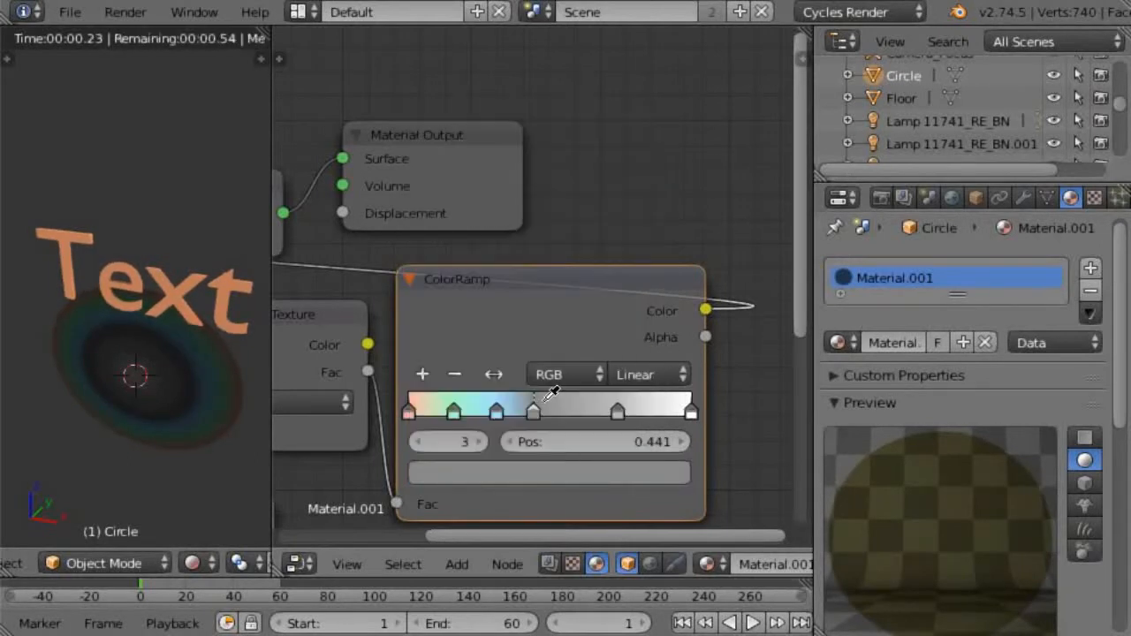
{"action": "left_click", "coordinate": [508, 411]}
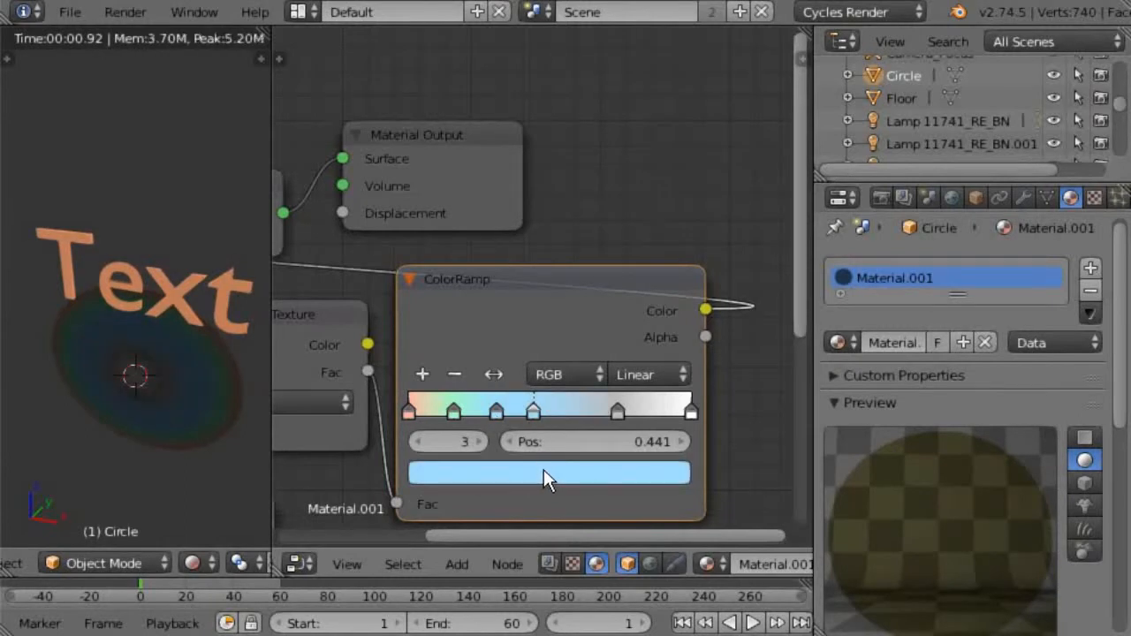
{"action": "left_click", "coordinate": [543, 470]}
{"action": "left_click_drag", "start_coordinate": [520, 366], "coordinate": [544, 367]}
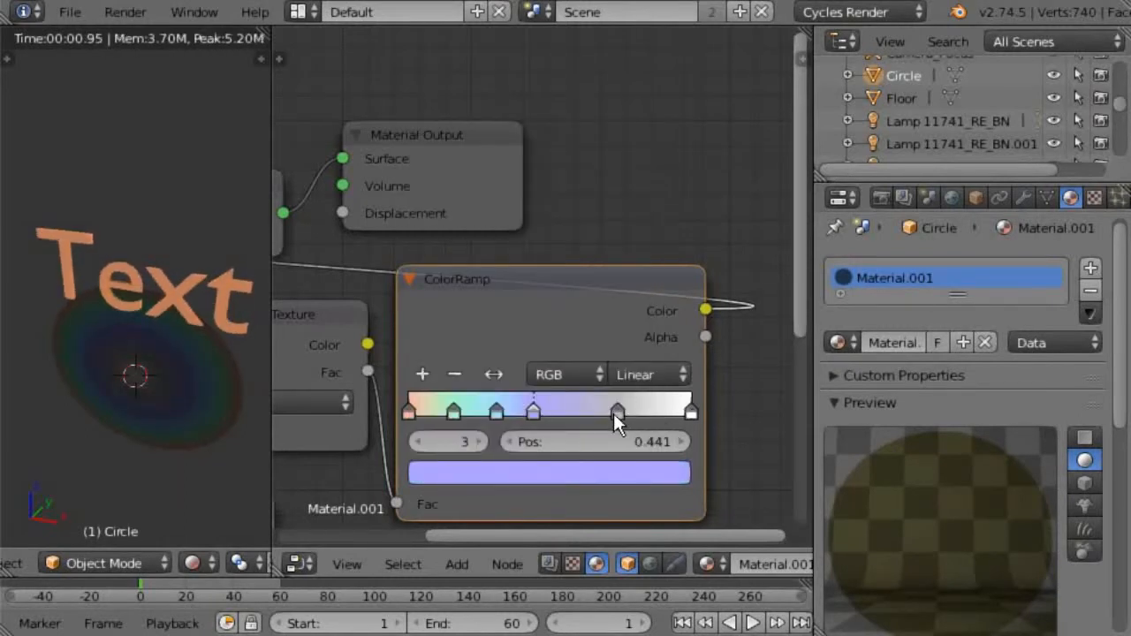
Sample the lavender color into the fifth ColorRamp stop and shift its hue to pinkish violet.
{"action": "left_click", "coordinate": [616, 412]}
{"action": "left_click", "coordinate": [609, 473]}
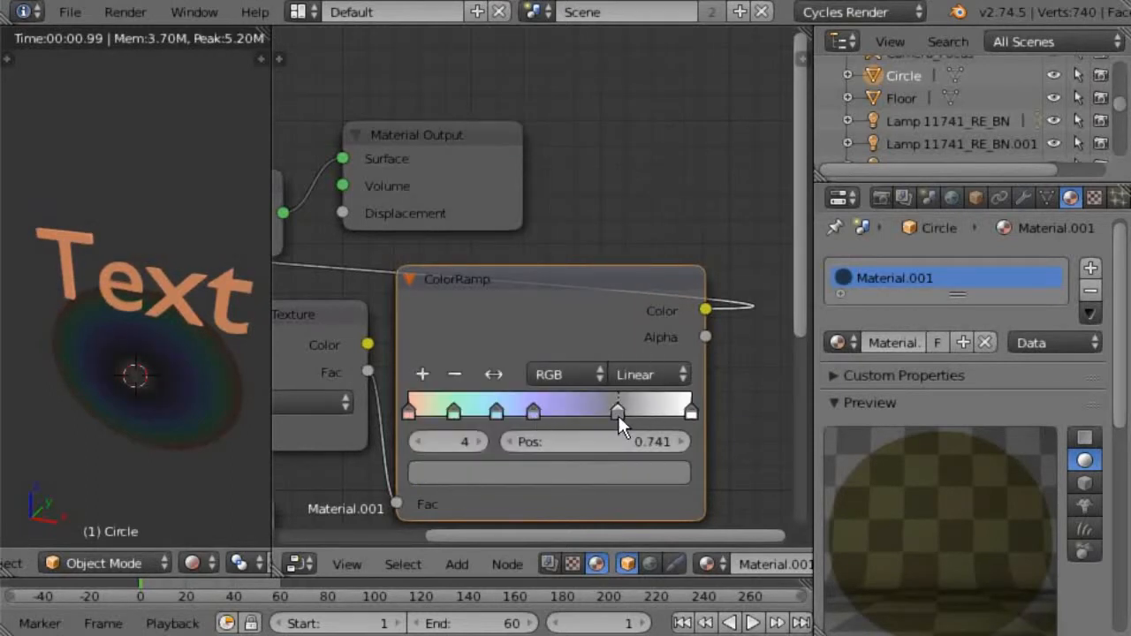
{"action": "left_click", "coordinate": [615, 473]}
{"action": "left_click", "coordinate": [627, 364]}
{"action": "left_click", "coordinate": [539, 411]}
{"action": "left_click", "coordinate": [588, 472]}
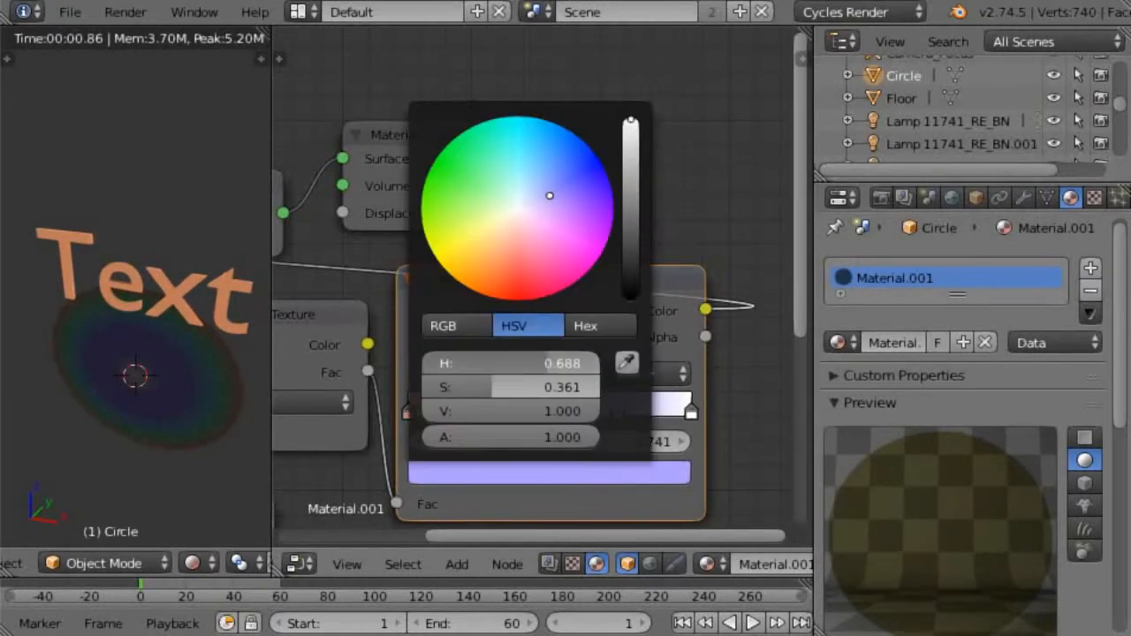
{"action": "left_click_drag", "start_coordinate": [531, 363], "coordinate": [568, 363]}
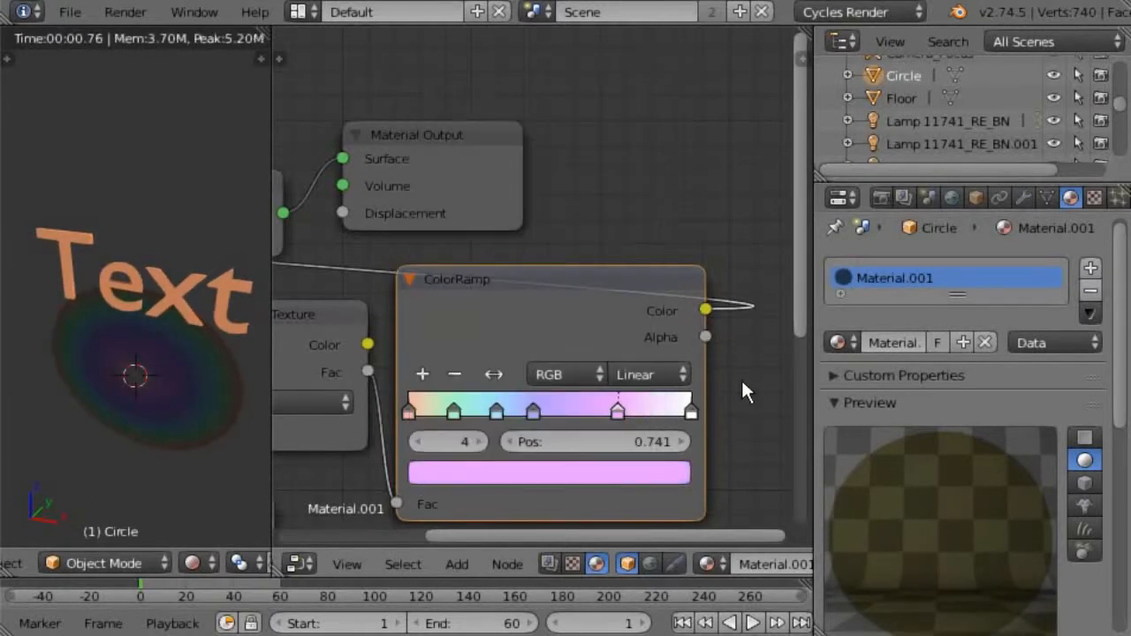
Sample the pinkish violet color into the last ColorRamp stop and shift its hue to salmon pink.
{"action": "left_click", "coordinate": [691, 411]}
{"action": "left_click", "coordinate": [644, 472]}
{"action": "left_click", "coordinate": [629, 365]}
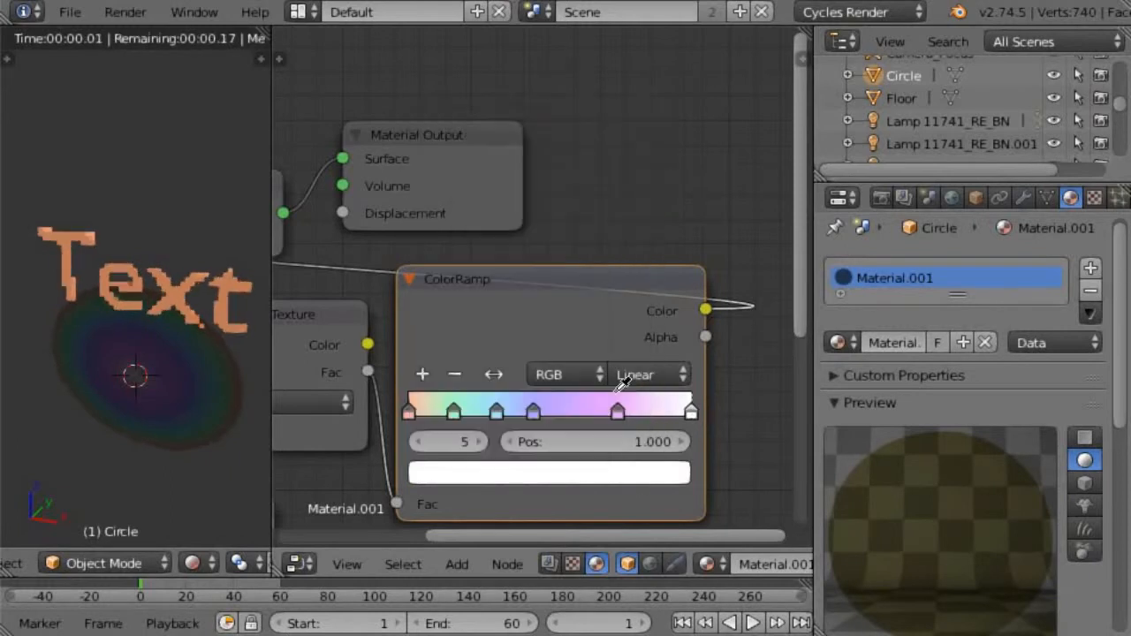
{"action": "left_click", "coordinate": [617, 412]}
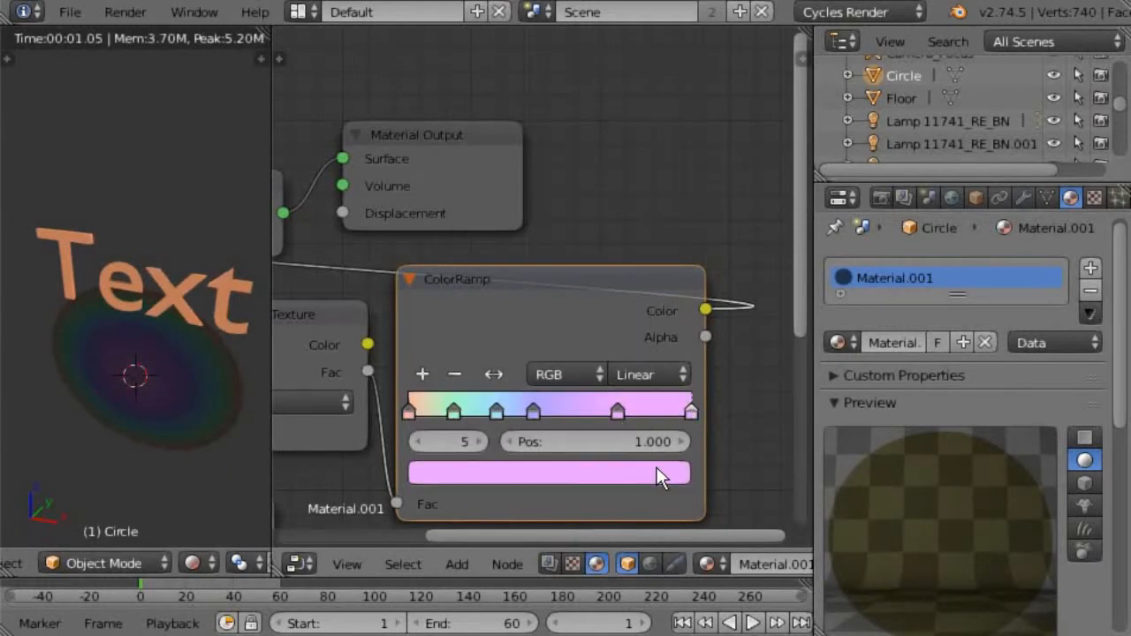
{"action": "left_click", "coordinate": [662, 472]}
{"action": "left_click_drag", "start_coordinate": [579, 363], "coordinate": [640, 363]}
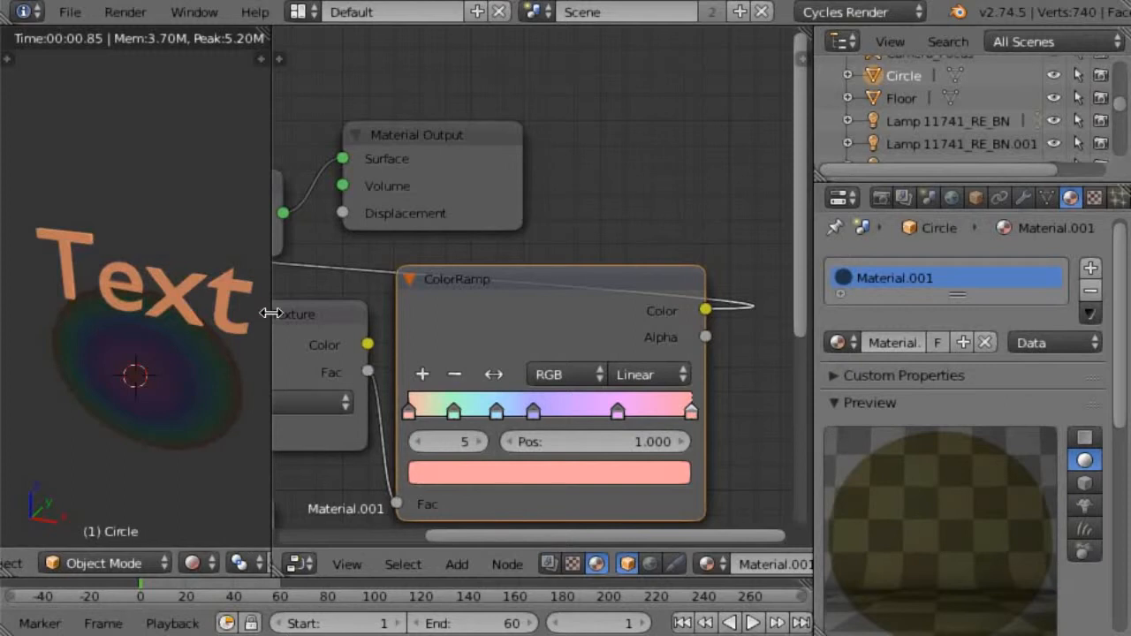
Enlarge the 3D viewport, switch it to Material shading and select the text object inside the lattice.
{"action": "left_click_drag", "start_coordinate": [273, 315], "coordinate": [646, 315]}
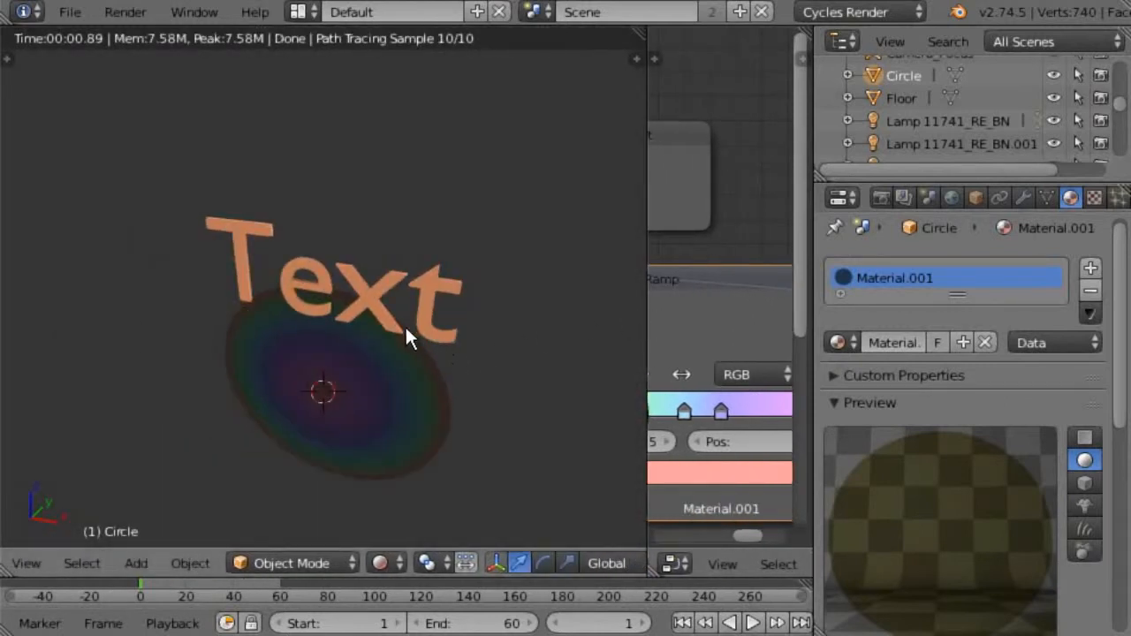
{"action": "right_click", "coordinate": [373, 292]}
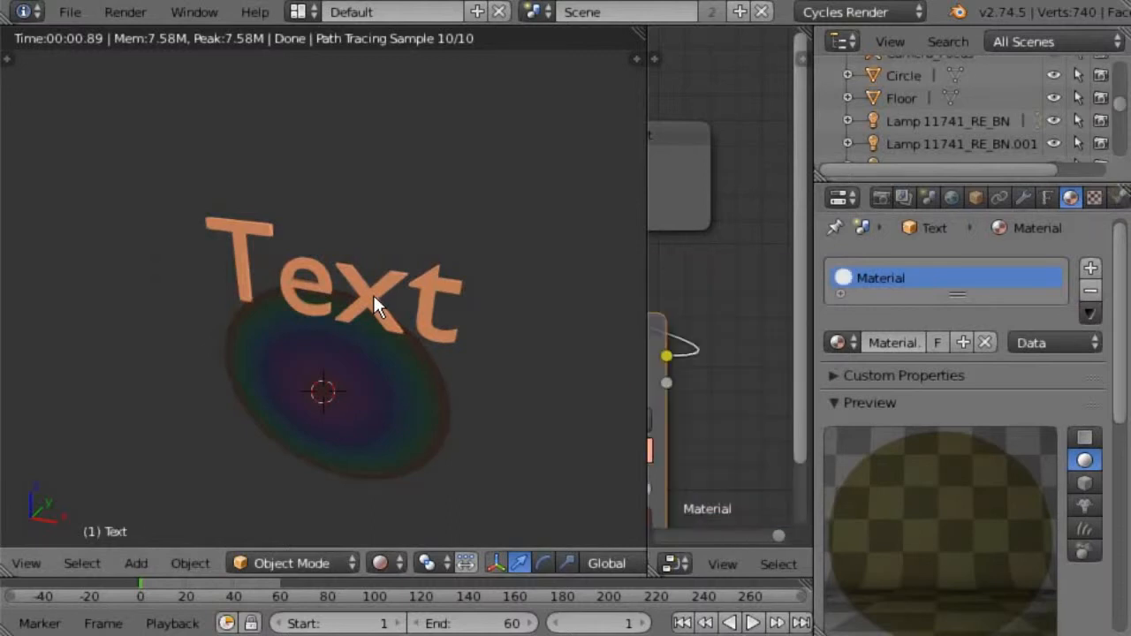
{"action": "left_click", "coordinate": [382, 563]}
{"action": "left_click", "coordinate": [423, 435]}
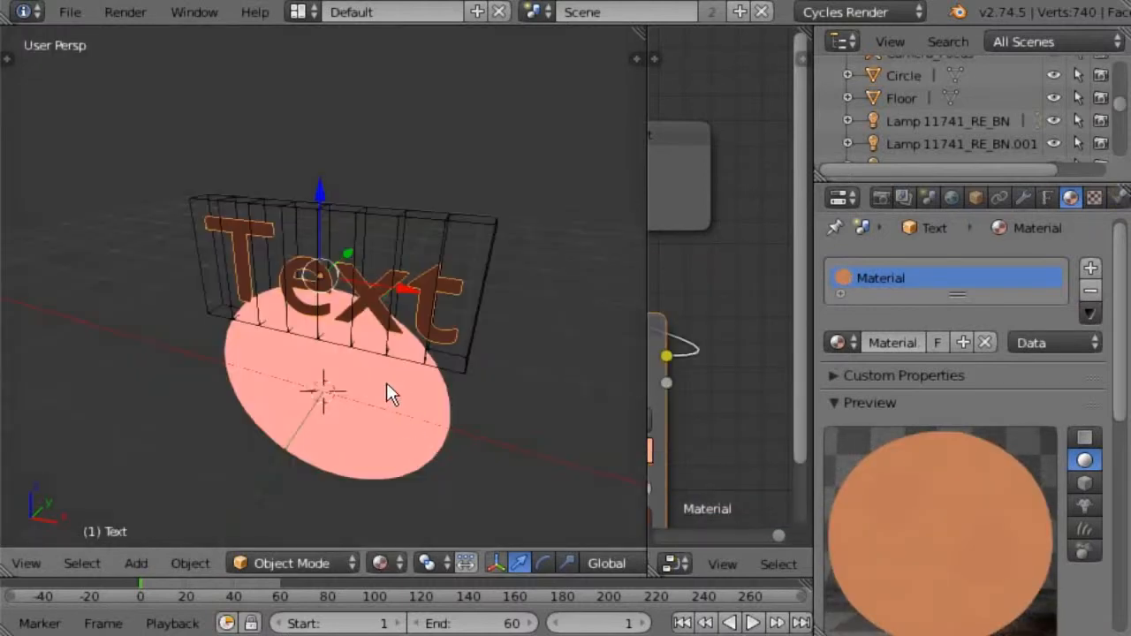
{"action": "right_click", "coordinate": [365, 299]}
{"action": "right_click", "coordinate": [366, 299]}
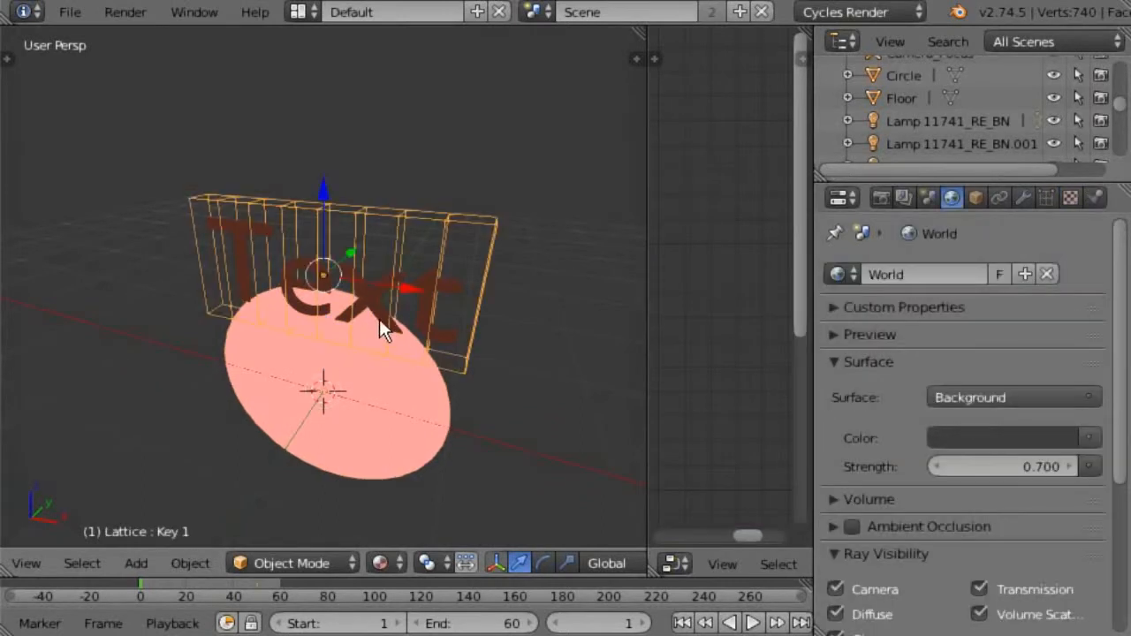
{"action": "right_click", "coordinate": [375, 309]}
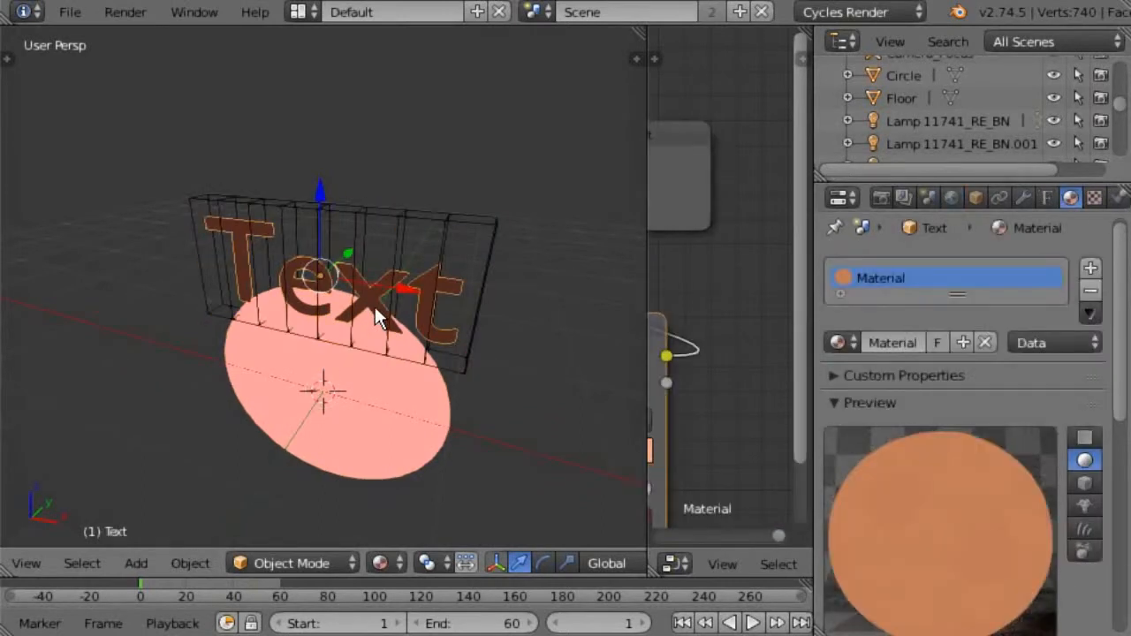
{"action": "scroll", "coordinate": [375, 309], "scroll_direction": "up", "scroll_amount": 3}
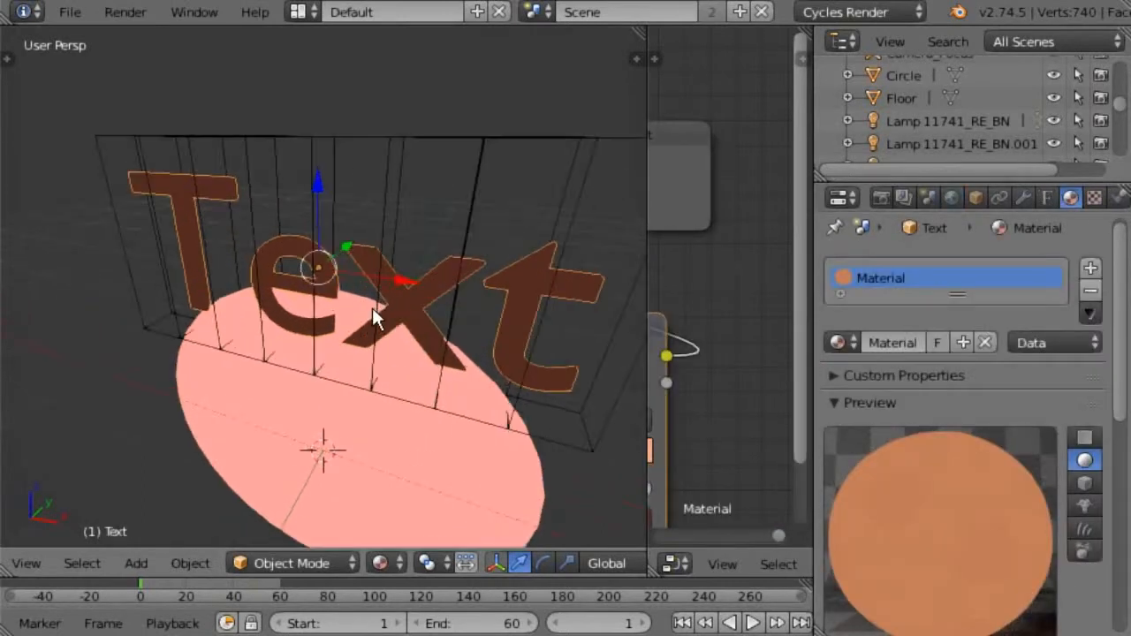
Open the font file browser for the text's regular font and go to the C:\Windows\Fonts folder.
{"action": "left_click", "coordinate": [1049, 198]}
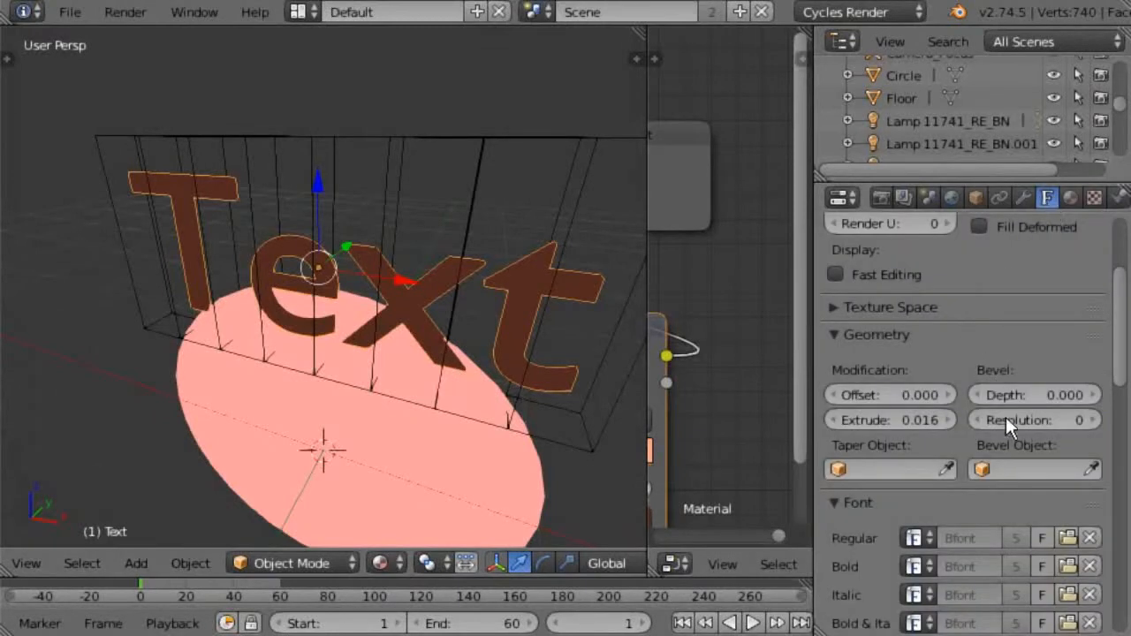
{"action": "left_click", "coordinate": [1067, 538]}
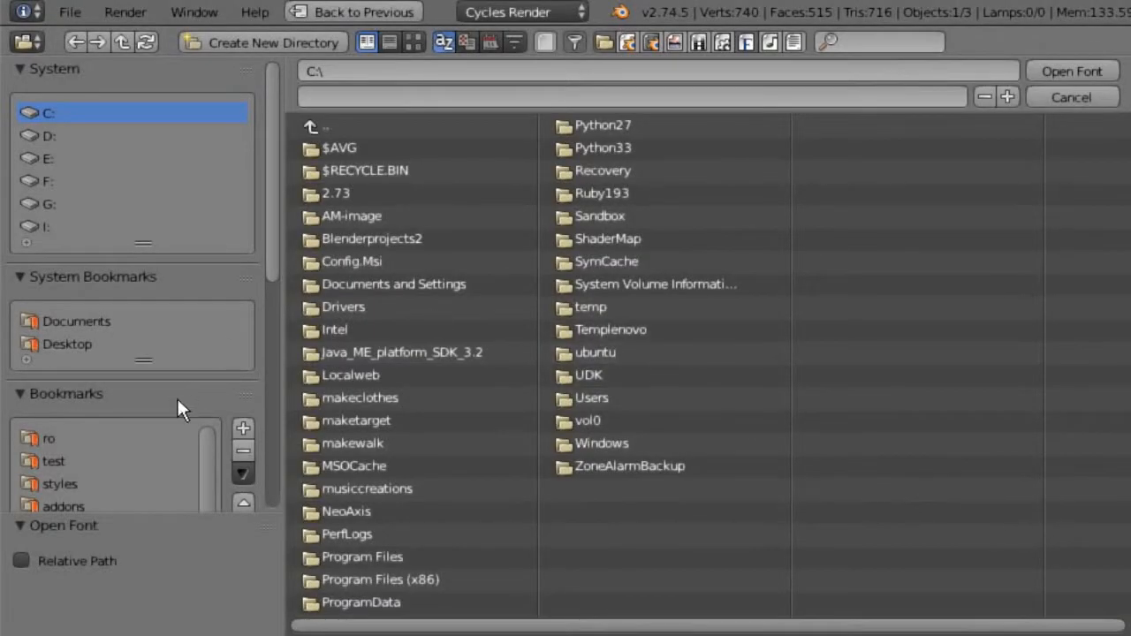
{"action": "scroll", "coordinate": [134, 462], "scroll_direction": "down", "scroll_amount": 3}
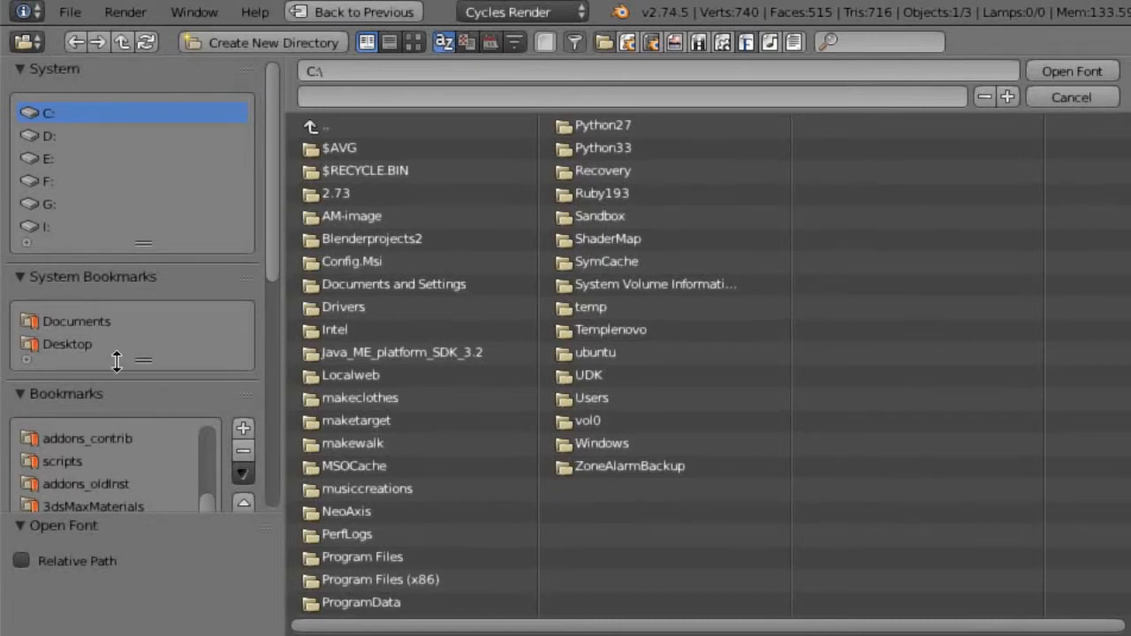
{"action": "scroll", "coordinate": [272, 241], "scroll_direction": "down", "scroll_amount": 6}
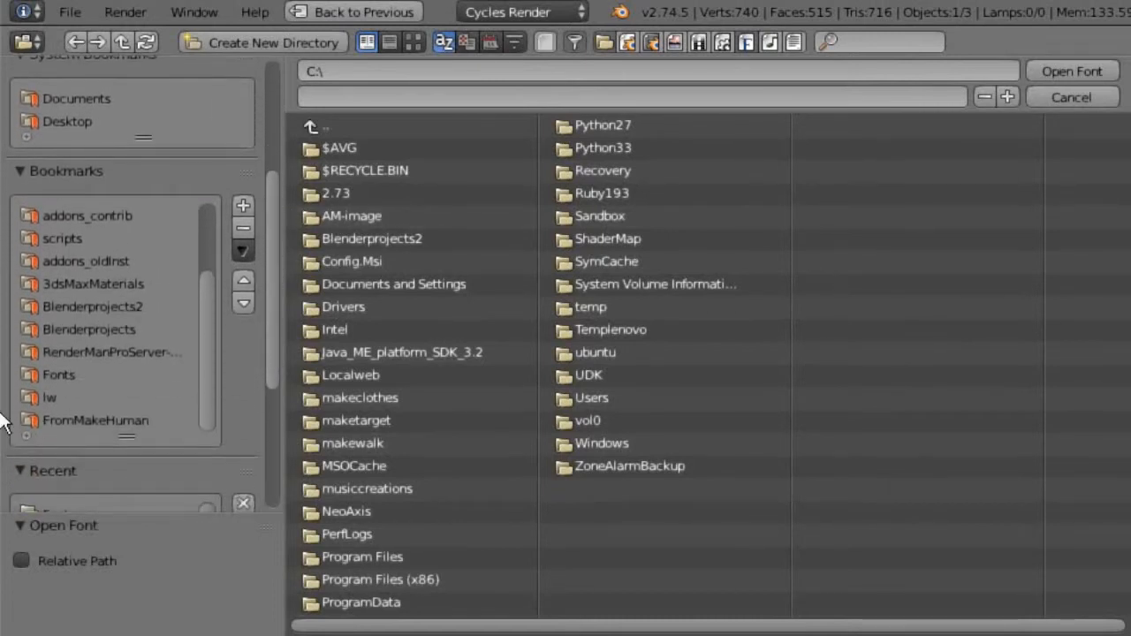
{"action": "left_click", "coordinate": [51, 375]}
Find goodtime.ttf in the Fonts folder and load it as the text's regular font.
{"action": "scroll", "coordinate": [722, 285], "scroll_direction": "down", "scroll_amount": 3}
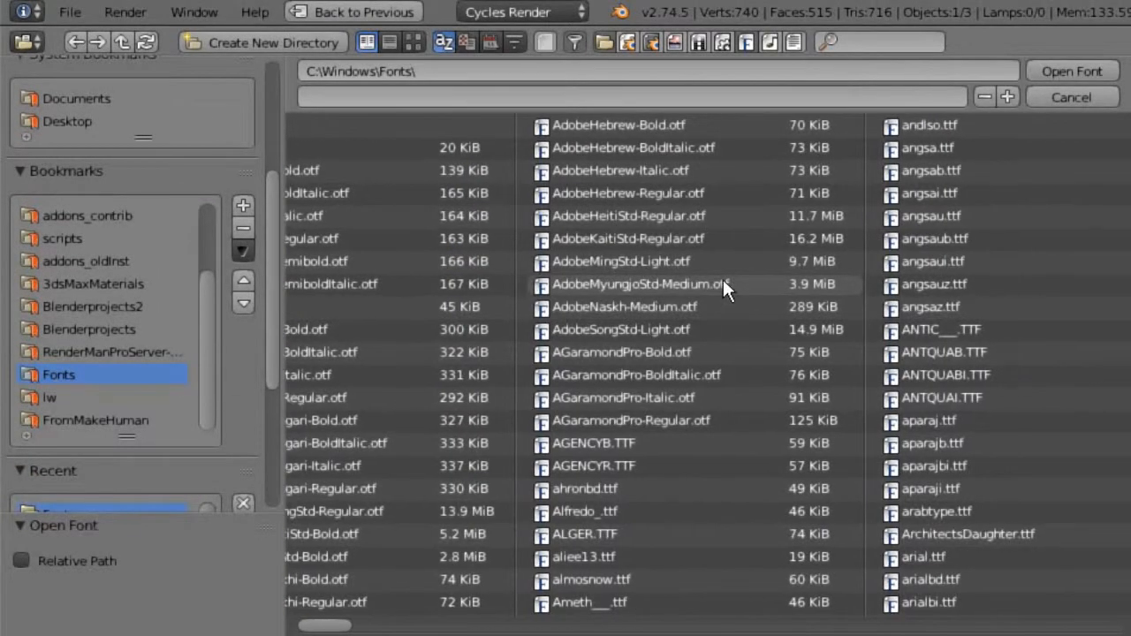
{"action": "scroll", "coordinate": [722, 285], "scroll_direction": "down", "scroll_amount": 7}
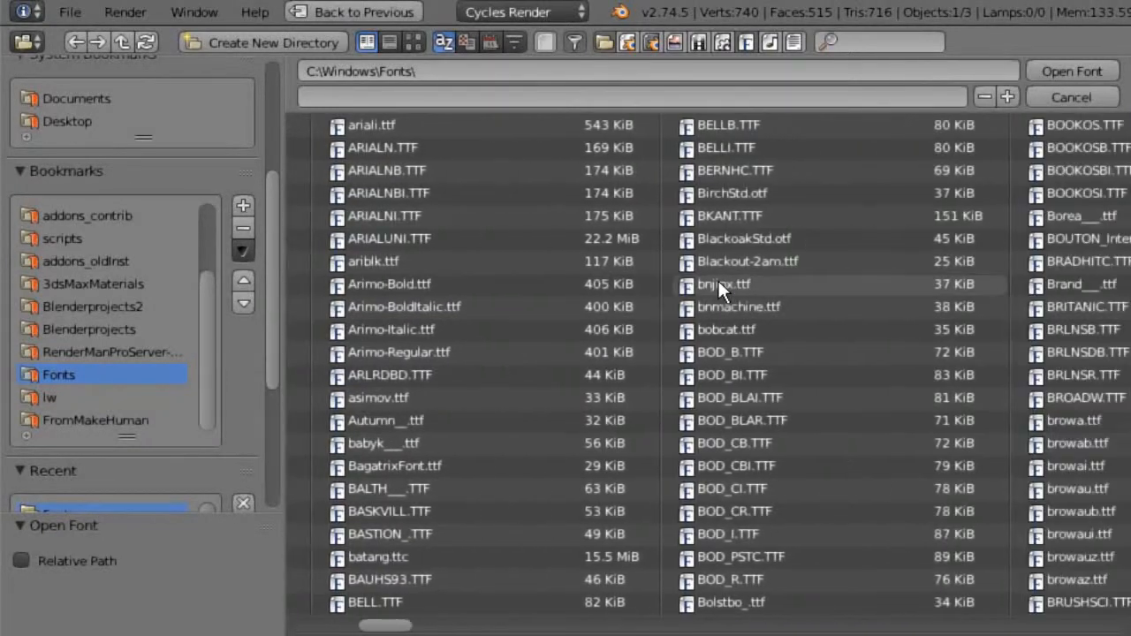
{"action": "scroll", "coordinate": [716, 278], "scroll_direction": "down", "scroll_amount": 6}
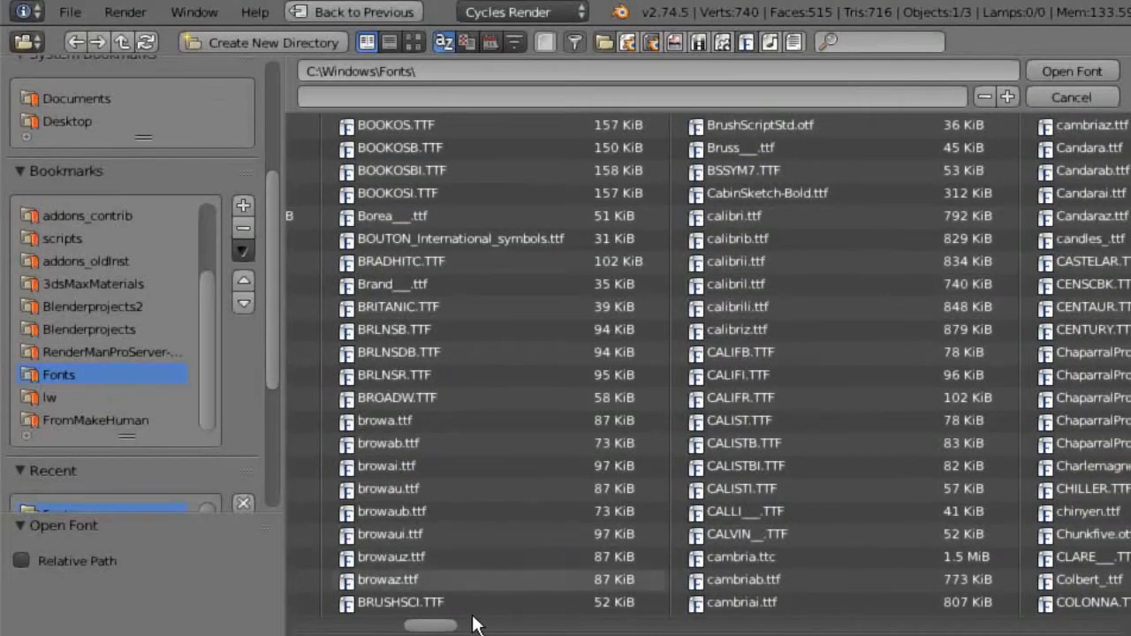
{"action": "left_click_drag", "start_coordinate": [366, 621], "coordinate": [627, 625]}
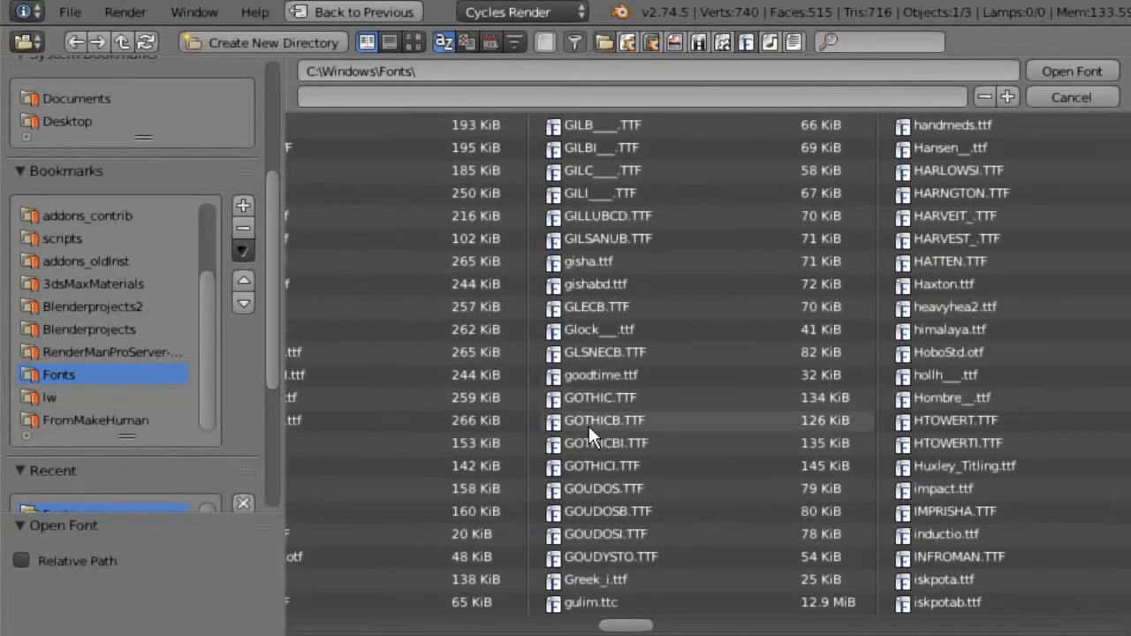
{"action": "left_click", "coordinate": [591, 377]}
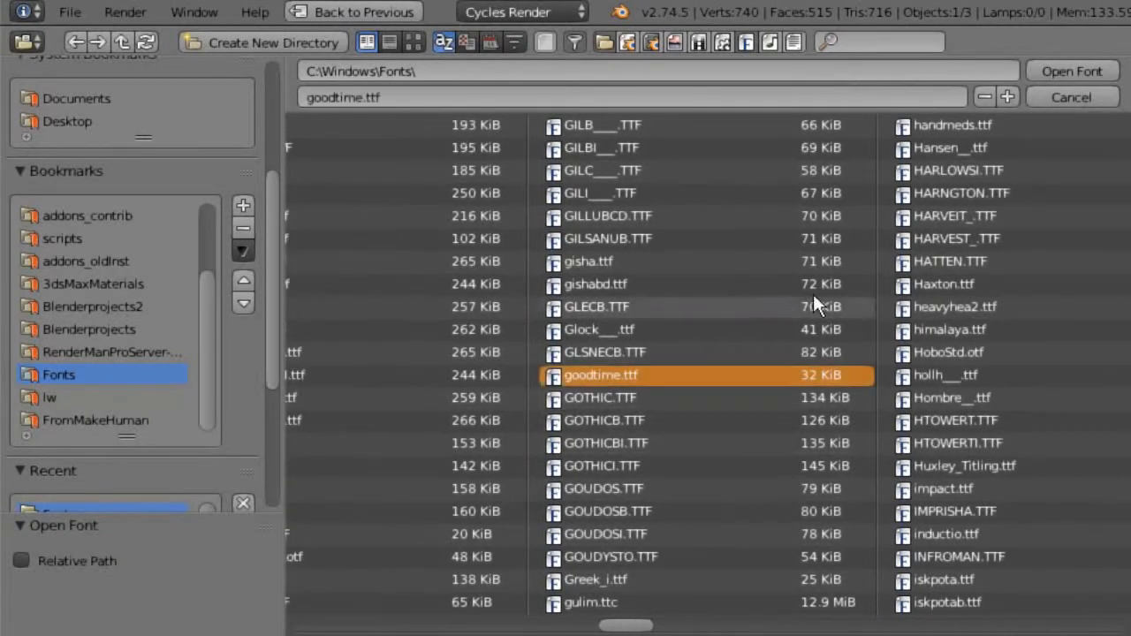
{"action": "left_click", "coordinate": [1042, 71]}
Scale the text down, shift it along X, and scale it again by about 0.87 to fit inside the lattice.
{"action": "scroll", "coordinate": [468, 364], "scroll_direction": "down", "scroll_amount": 5}
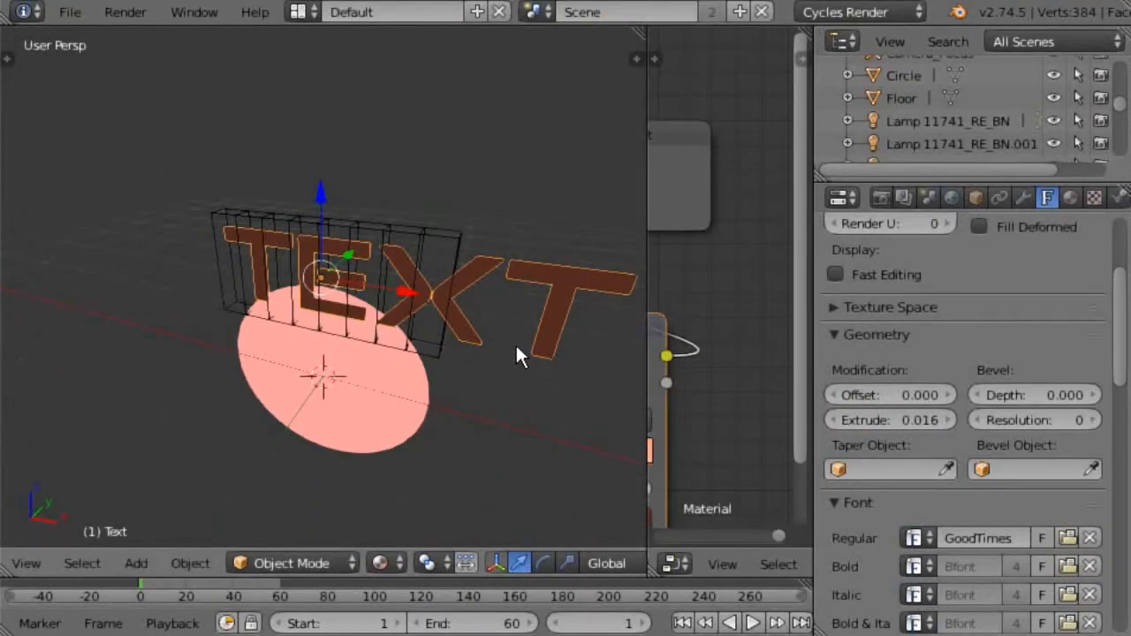
{"action": "key", "text": "s"}
{"action": "left_click", "coordinate": [474, 333]}
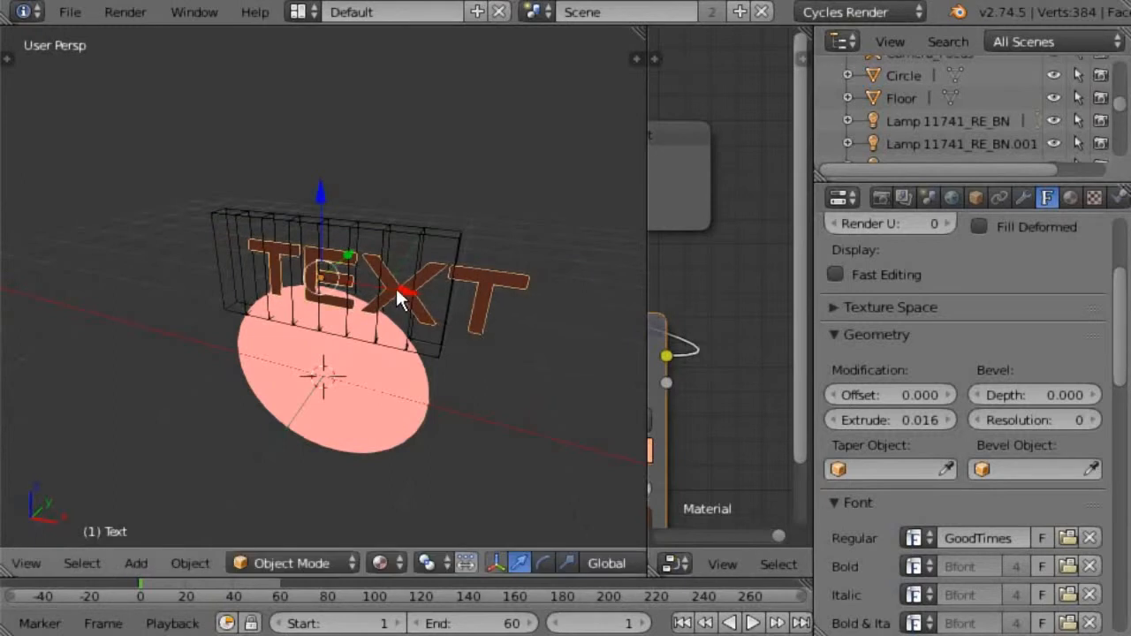
{"action": "left_click_drag", "start_coordinate": [398, 288], "coordinate": [363, 278]}
{"action": "key", "text": "s"}
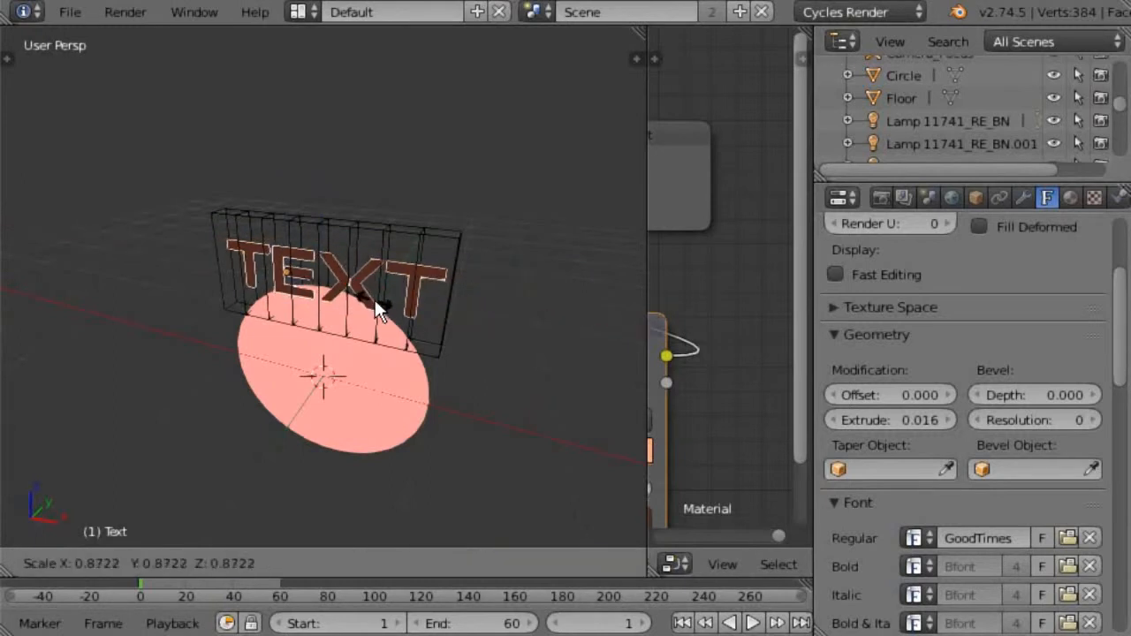
{"action": "left_click", "coordinate": [375, 300]}
Scrub the animation to frame 51 and inspect the bent text from several angles in Rendered shading.
{"action": "middle_click_drag", "start_coordinate": [357, 396], "coordinate": [326, 391]}
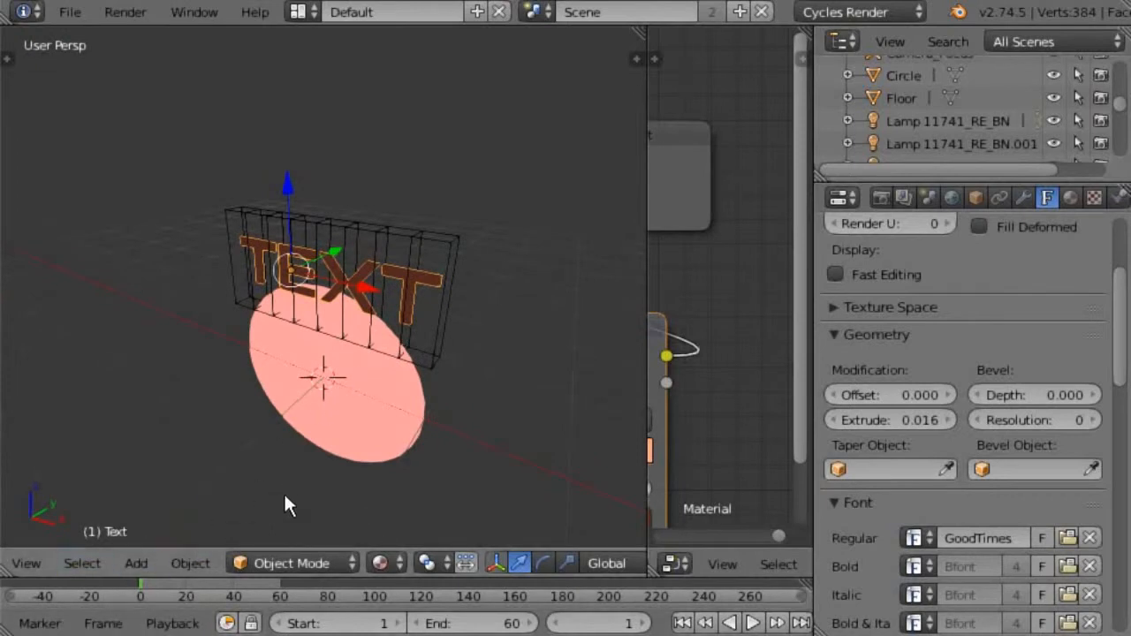
{"action": "left_click_drag", "start_coordinate": [197, 583], "coordinate": [261, 582]}
{"action": "left_click", "coordinate": [380, 563]}
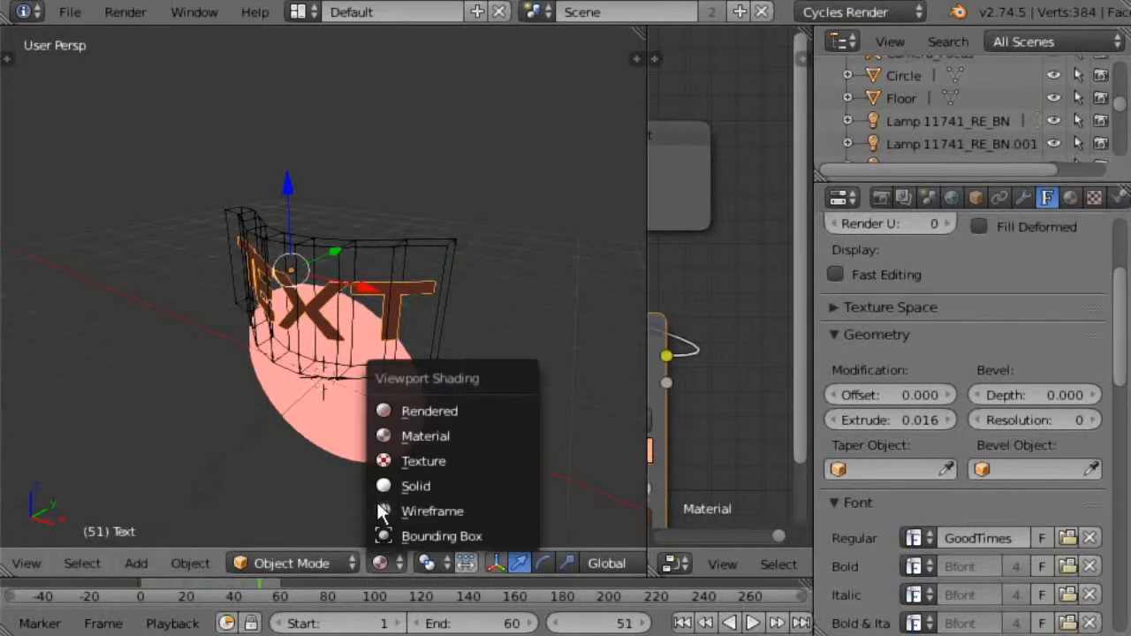
{"action": "left_click", "coordinate": [403, 410]}
{"action": "scroll", "coordinate": [397, 403], "scroll_direction": "up", "scroll_amount": 5}
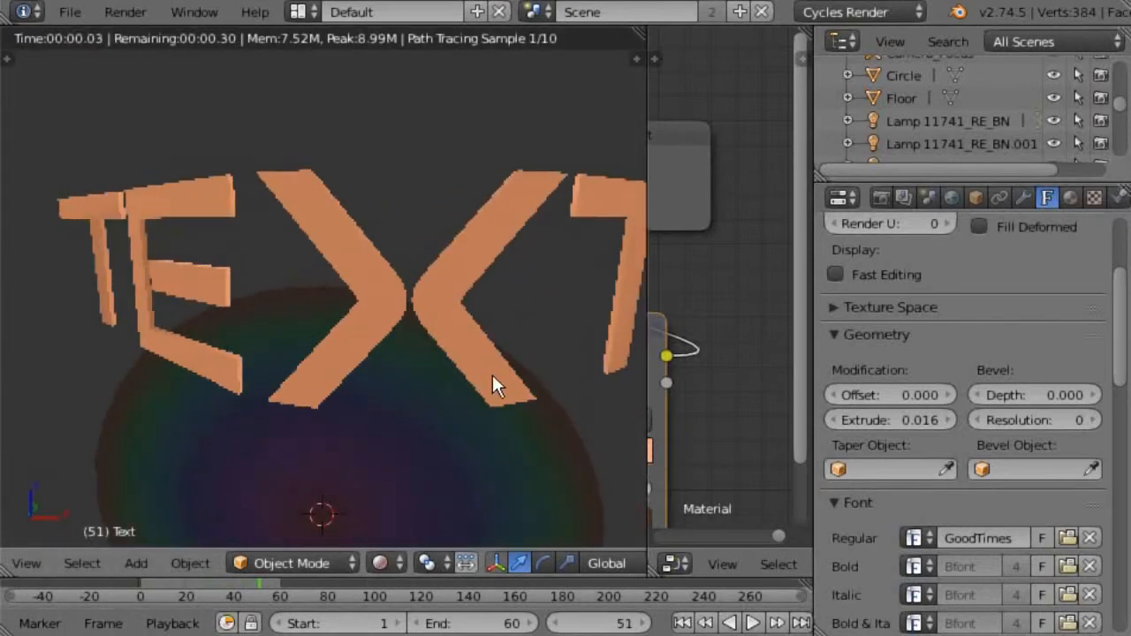
{"action": "middle_click_drag", "start_coordinate": [492, 374], "coordinate": [270, 368]}
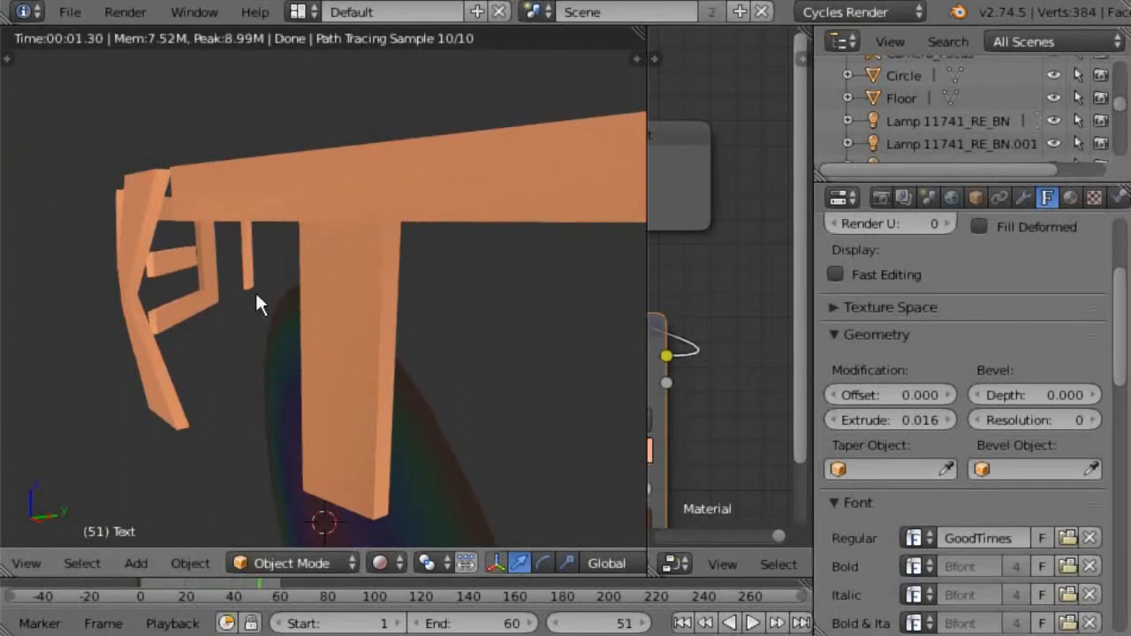
{"action": "middle_click_drag", "start_coordinate": [255, 295], "coordinate": [315, 342]}
{"action": "scroll", "coordinate": [334, 340], "scroll_direction": "down", "scroll_amount": 3}
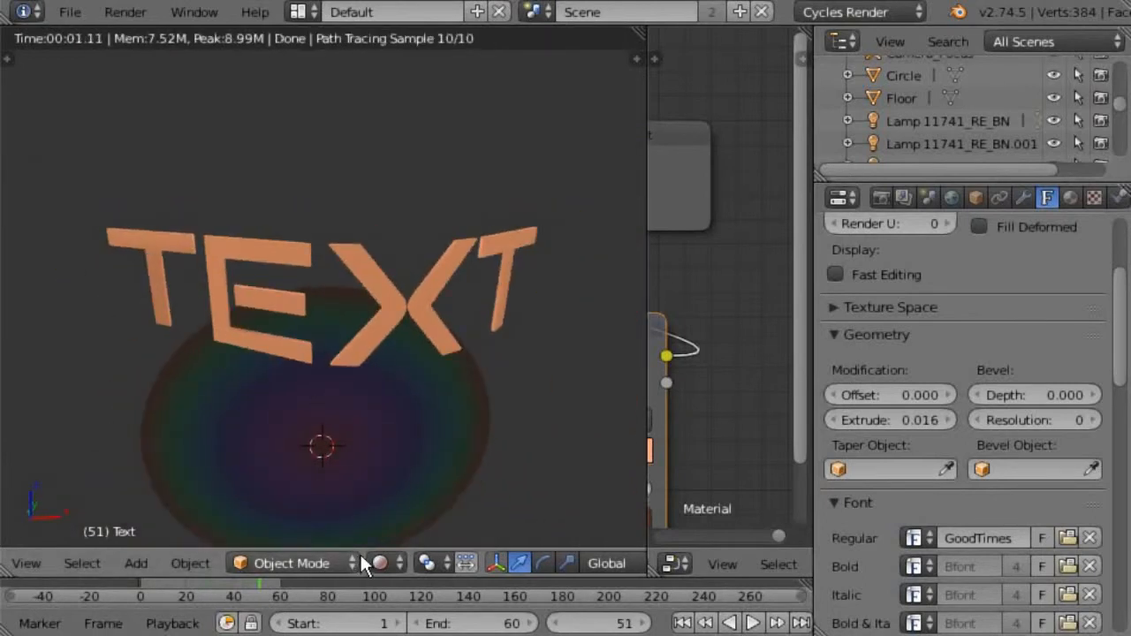
Switch the viewport to Solid shading and add a new text object at the 3D cursor.
{"action": "left_click", "coordinate": [383, 563]}
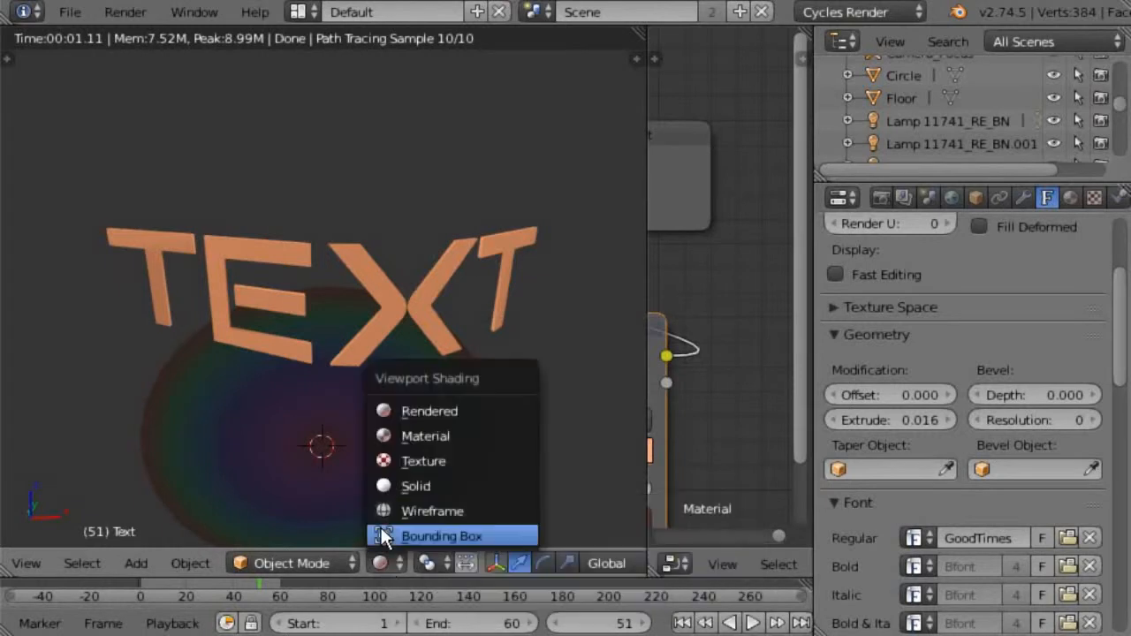
{"action": "left_click", "coordinate": [405, 484]}
{"action": "middle_click_drag", "start_coordinate": [415, 447], "coordinate": [323, 473]}
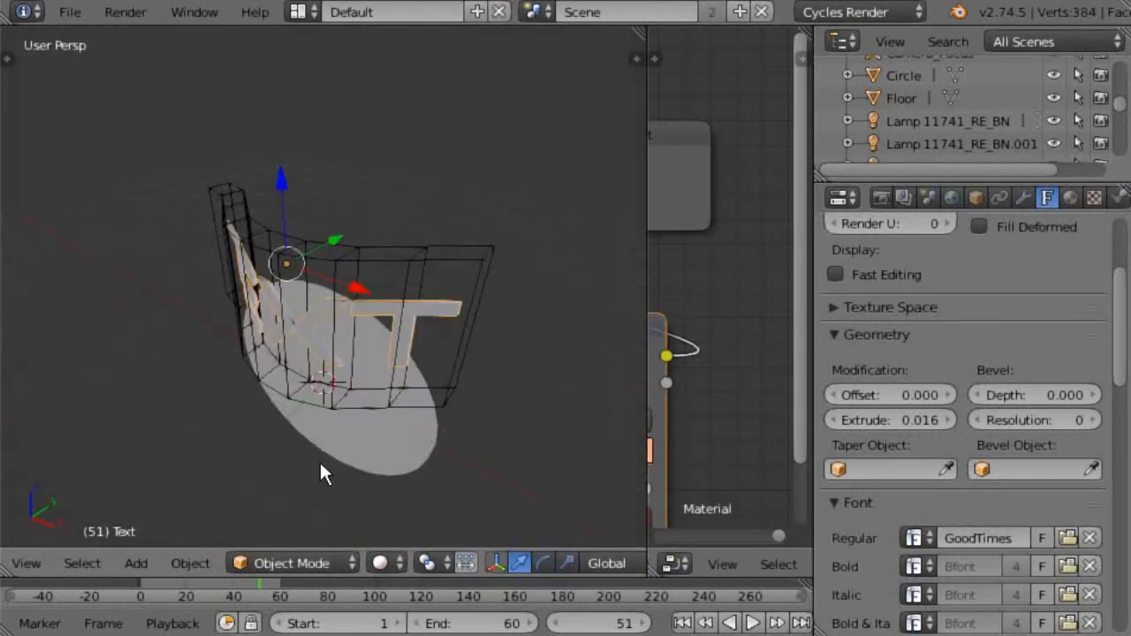
{"action": "left_click", "coordinate": [139, 564]}
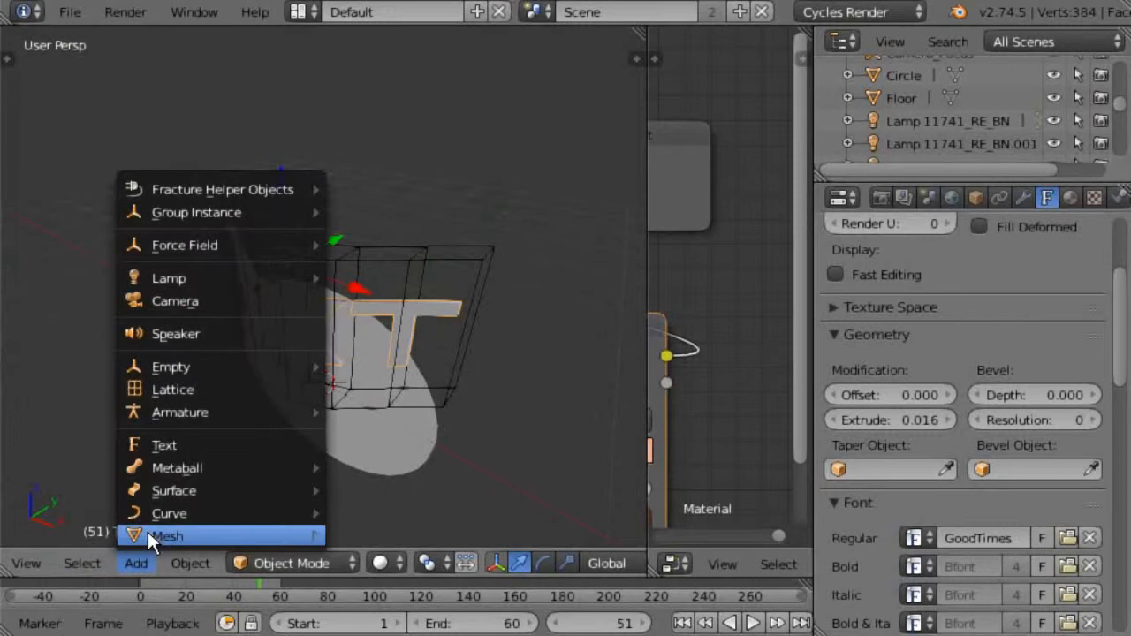
{"action": "left_click", "coordinate": [164, 444]}
Rotate the new text 90° about the global X axis and set its extrusion to about 0.027.
{"action": "middle_click_drag", "start_coordinate": [398, 473], "coordinate": [355, 442]}
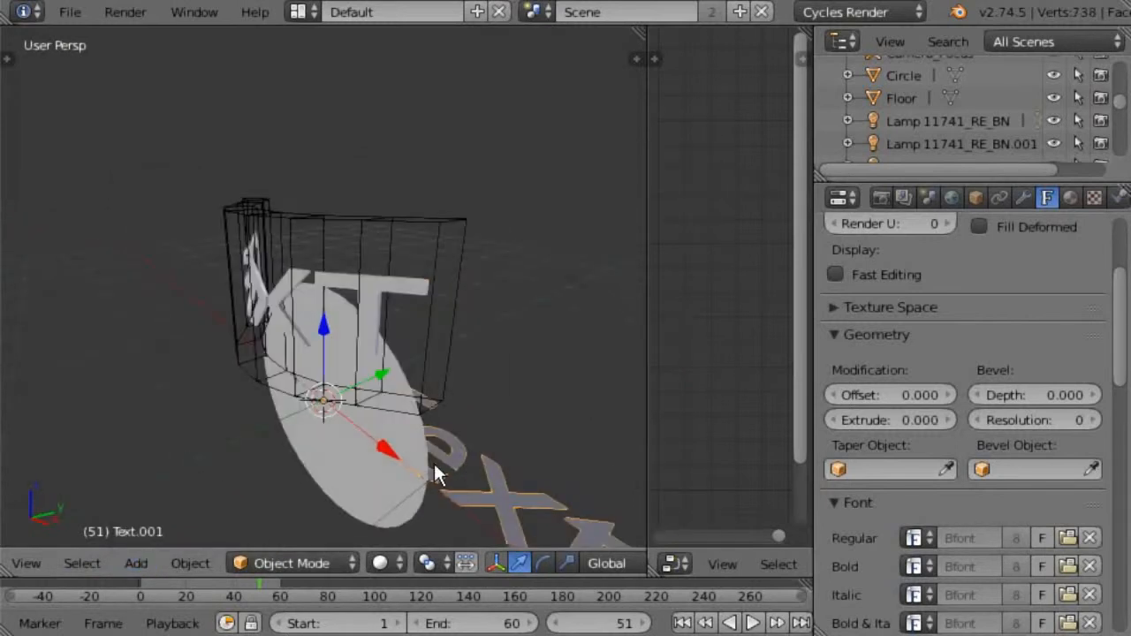
{"action": "type", "text": "r90x"}
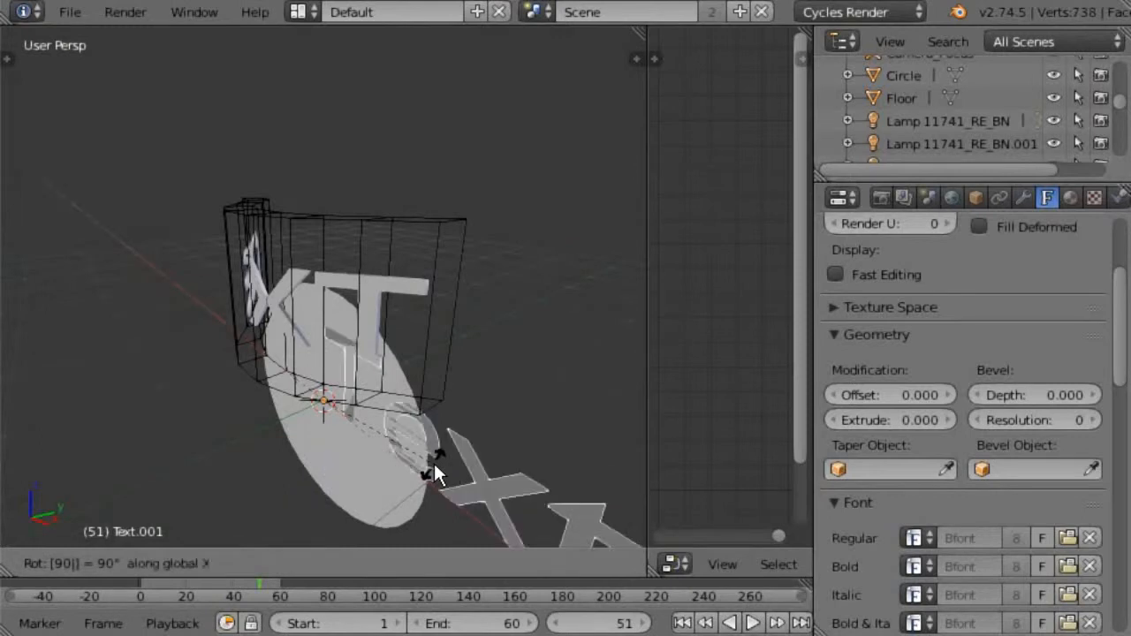
{"action": "key", "text": "Return"}
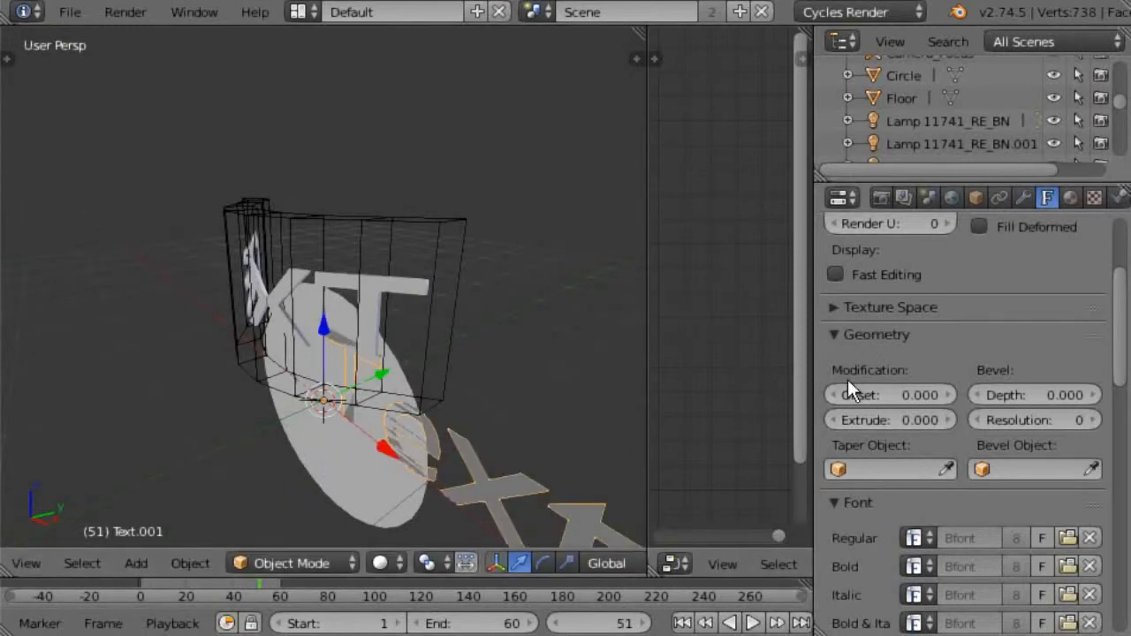
{"action": "left_click_drag", "start_coordinate": [876, 415], "coordinate": [920, 415]}
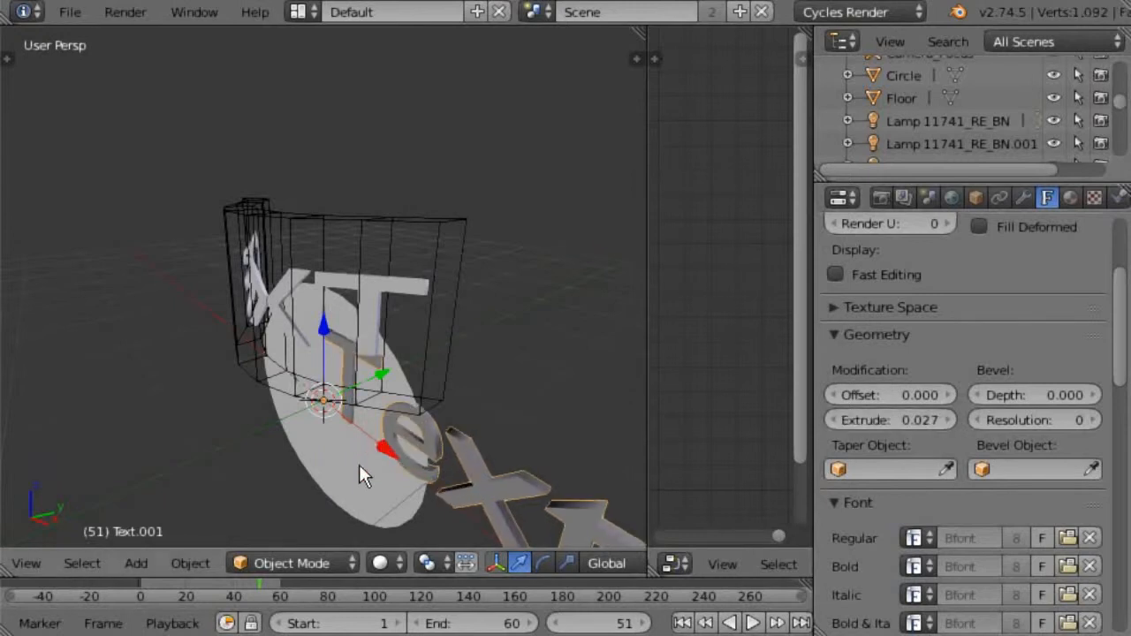
Browse for a regular font in the C:\Blenderprojects2\fonts folder and show the files as thumbnails.
{"action": "left_click", "coordinate": [1067, 537]}
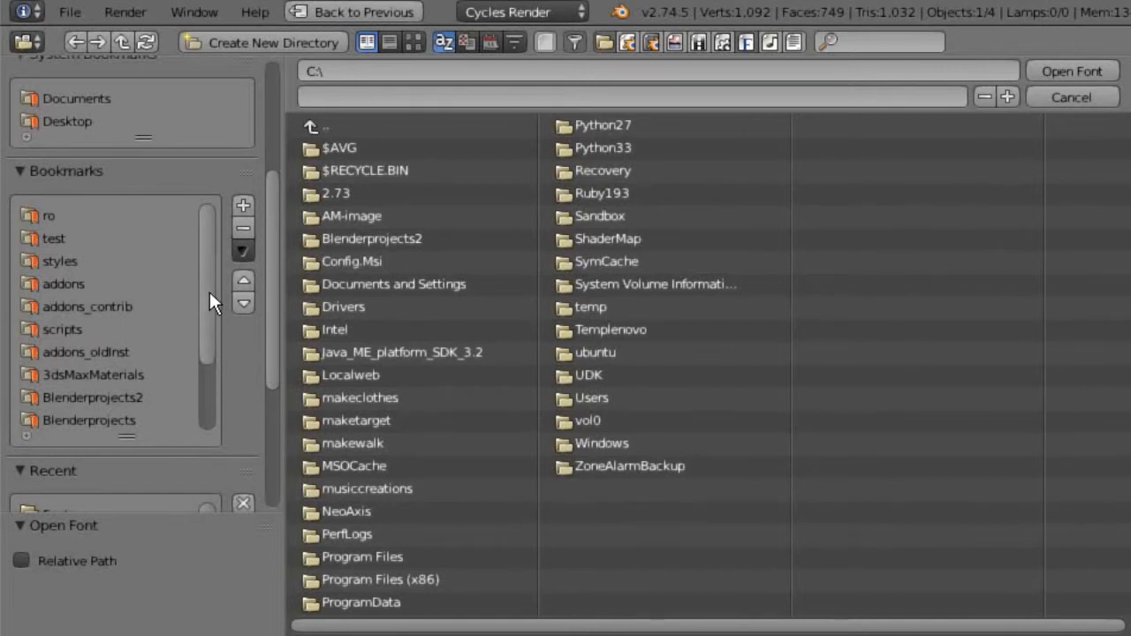
{"action": "left_click_drag", "start_coordinate": [210, 292], "coordinate": [211, 263]}
{"action": "left_click", "coordinate": [99, 396]}
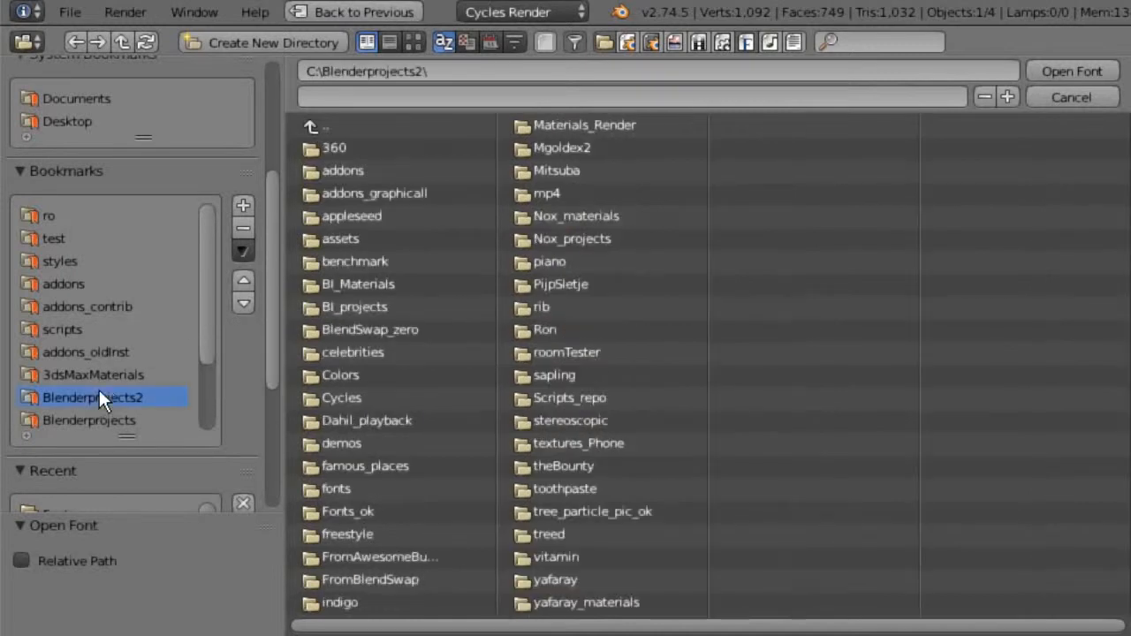
{"action": "left_click", "coordinate": [323, 489]}
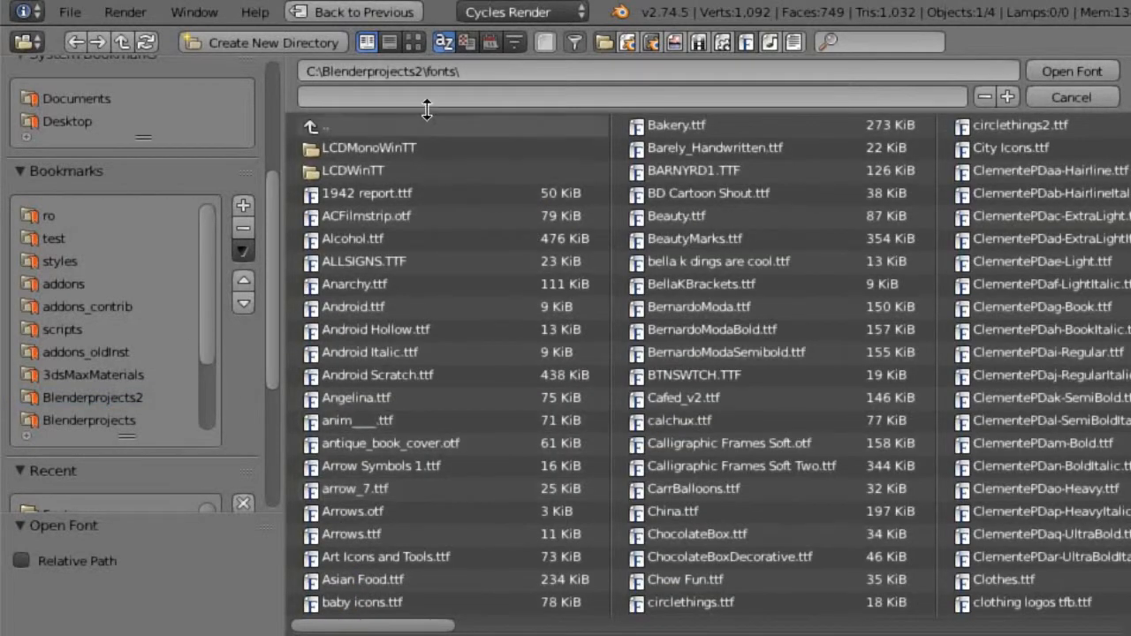
{"action": "left_click", "coordinate": [414, 41]}
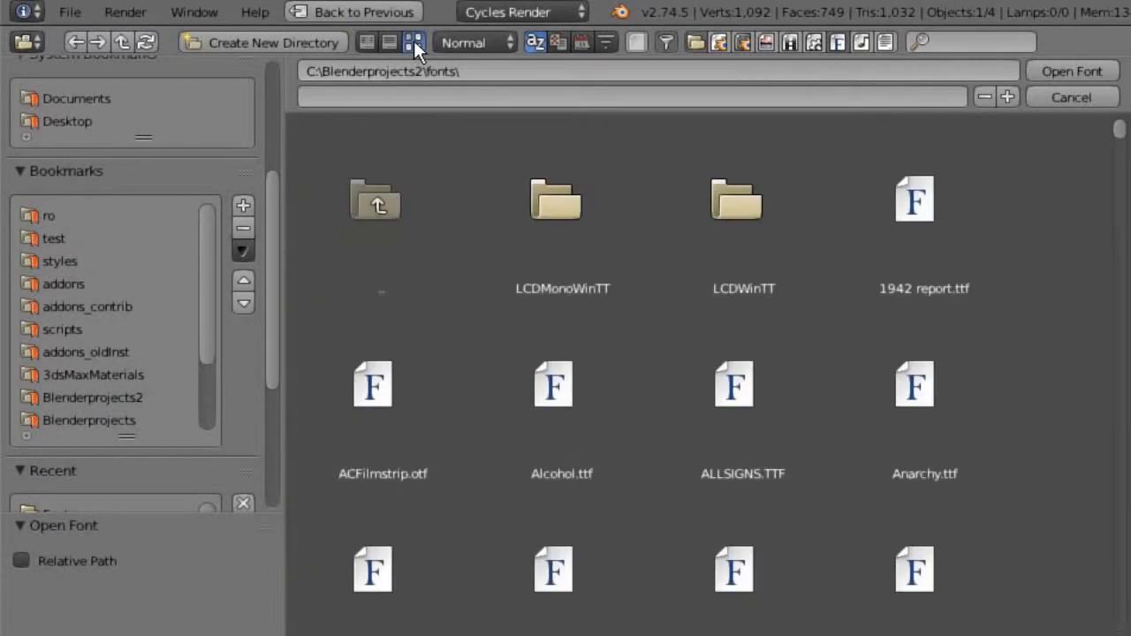
Load DingsbumsBats.ttf as the new text's regular font.
{"action": "left_click_drag", "start_coordinate": [1121, 137], "coordinate": [1123, 186]}
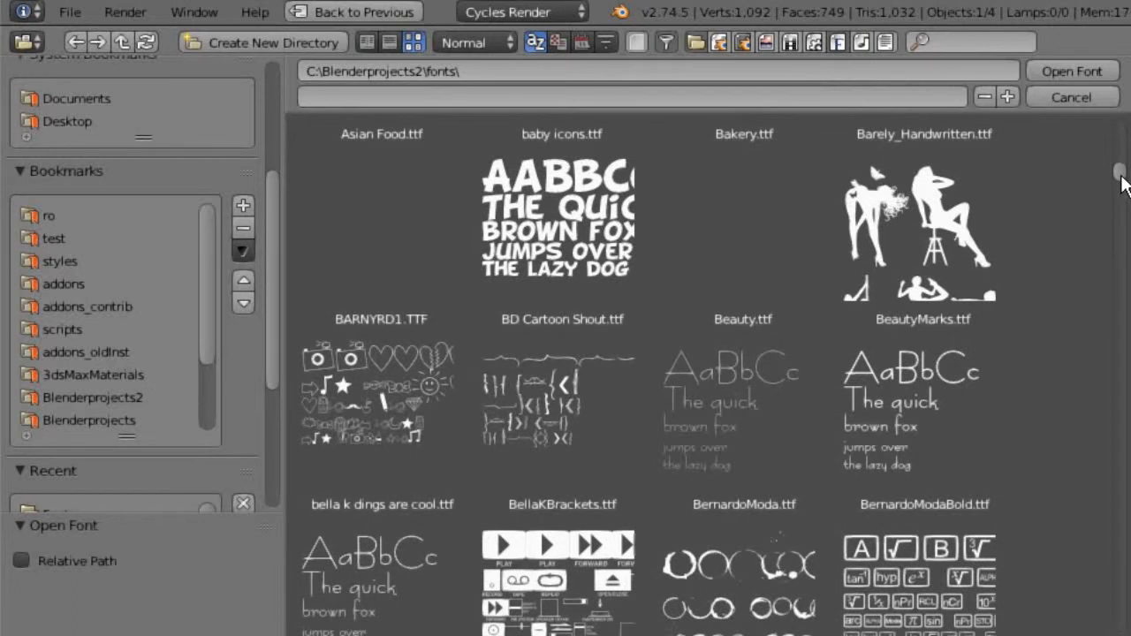
{"action": "left_click_drag", "start_coordinate": [1122, 177], "coordinate": [1113, 277]}
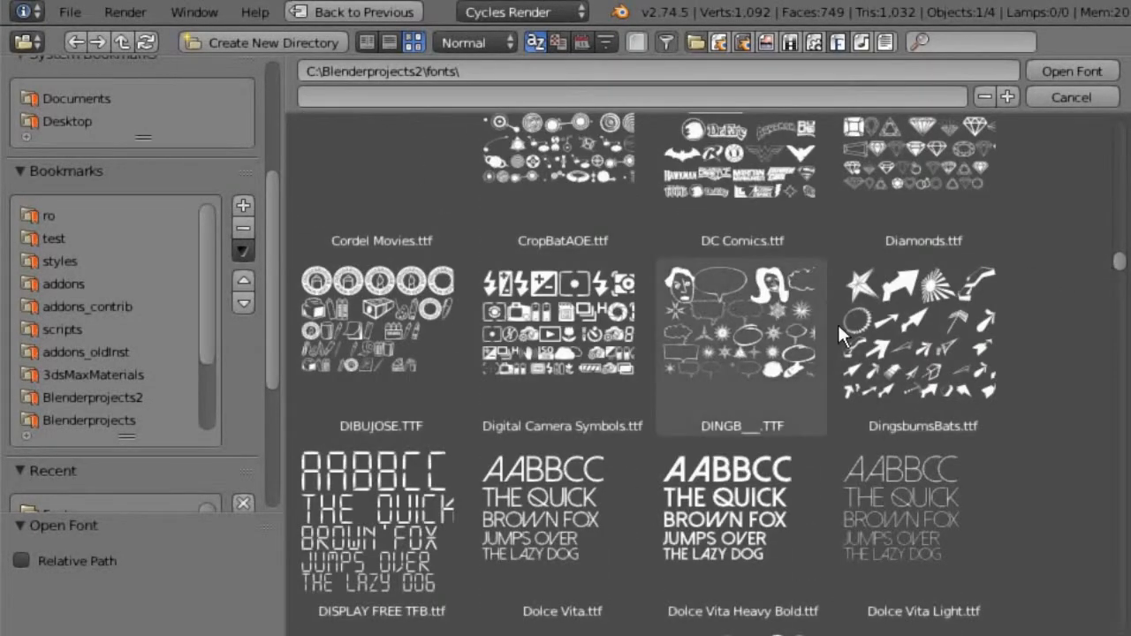
{"action": "left_click", "coordinate": [905, 331]}
{"action": "left_click", "coordinate": [1066, 73]}
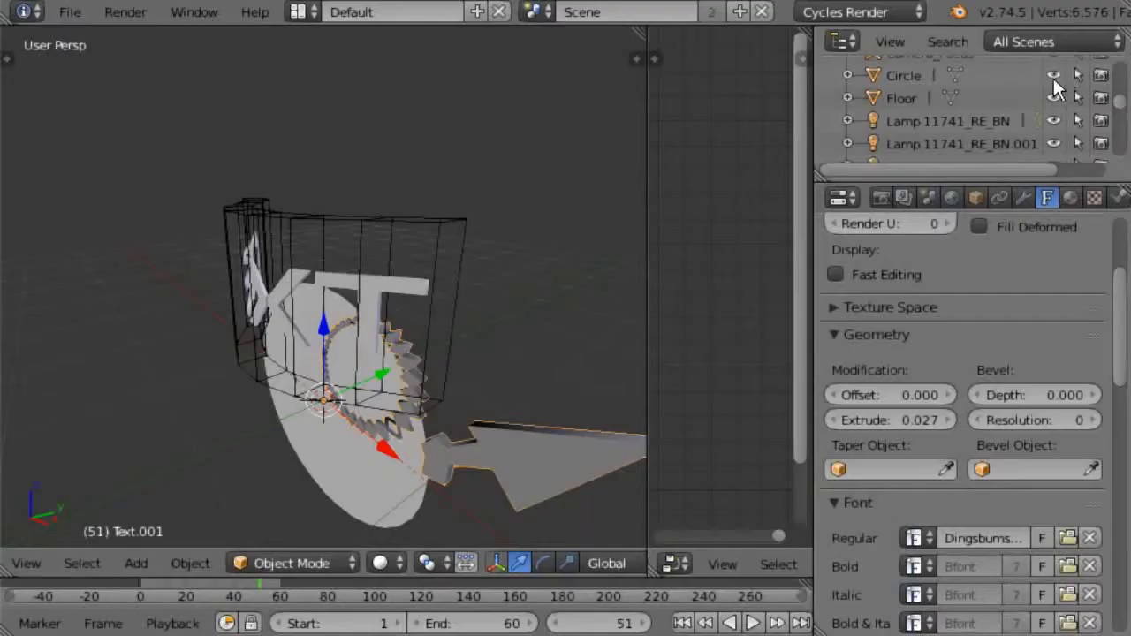
Move the symbol text along the X axis until it stands clear of the circle and lattice.
{"action": "middle_click_drag", "start_coordinate": [453, 325], "coordinate": [543, 297]}
{"action": "left_click_drag", "start_coordinate": [415, 386], "coordinate": [533, 399]}
{"action": "middle_click_drag", "start_coordinate": [532, 376], "coordinate": [325, 342], "text": "shift"}
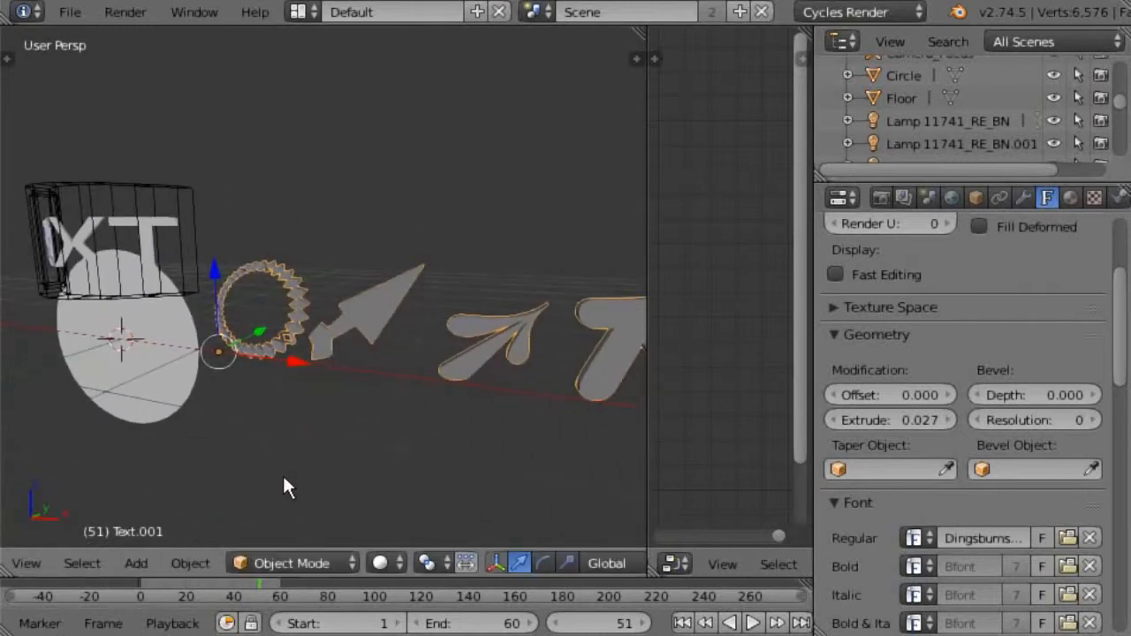
Open the symbol text for editing and delete all of its default characters.
{"action": "left_click", "coordinate": [289, 563]}
{"action": "left_click", "coordinate": [279, 508]}
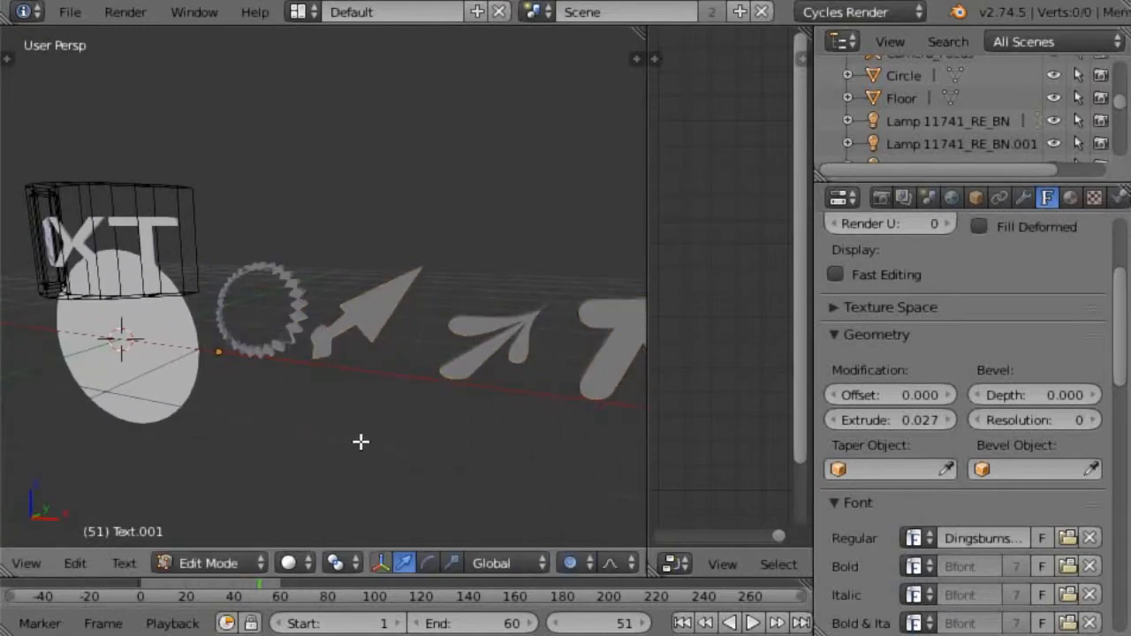
{"action": "key", "text": "BackSpace"}
{"action": "key", "text": "BackSpace"}
{"action": "key", "text": "BackSpace"}
{"action": "key", "text": "BackSpace"}
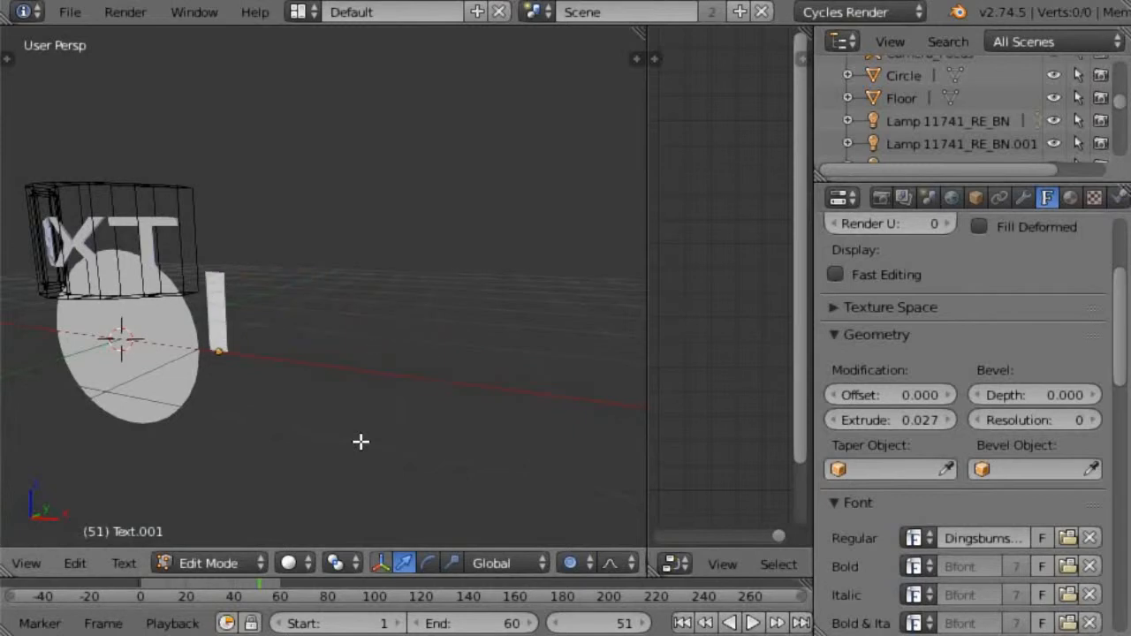
Try out keyboard characters one at a time, from a through m plus punctuation, to preview the font's symbols.
{"action": "type", "text": "a"}
{"action": "key", "text": "BackSpace"}
{"action": "type", "text": "s"}
{"action": "key", "text": "BackSpace"}
{"action": "type", "text": "d"}
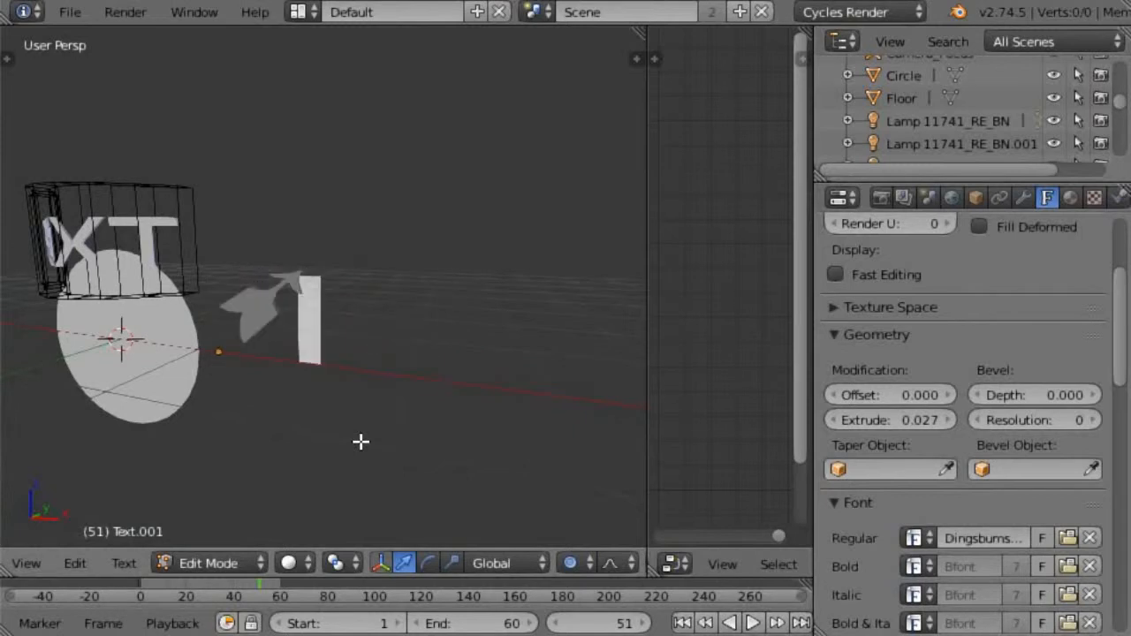
{"action": "key", "text": "BackSpace"}
{"action": "type", "text": "f"}
{"action": "key", "text": "BackSpace"}
{"action": "type", "text": "g"}
{"action": "key", "text": "BackSpace"}
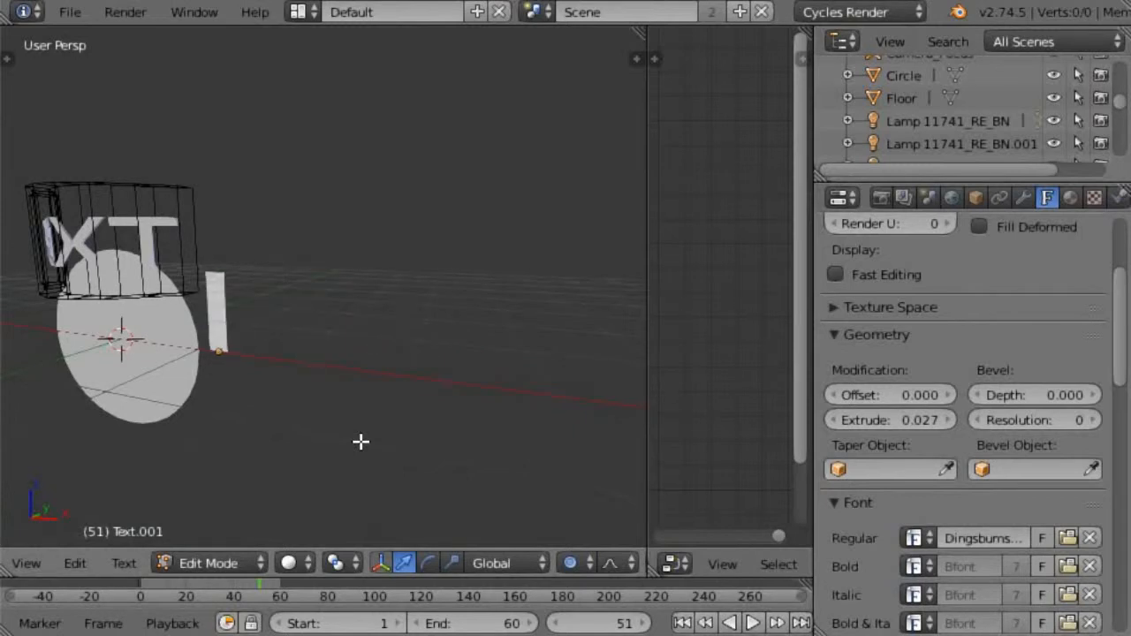
{"action": "type", "text": "h"}
{"action": "key", "text": "BackSpace"}
{"action": "type", "text": "j"}
{"action": "key", "text": "BackSpace"}
{"action": "type", "text": "k"}
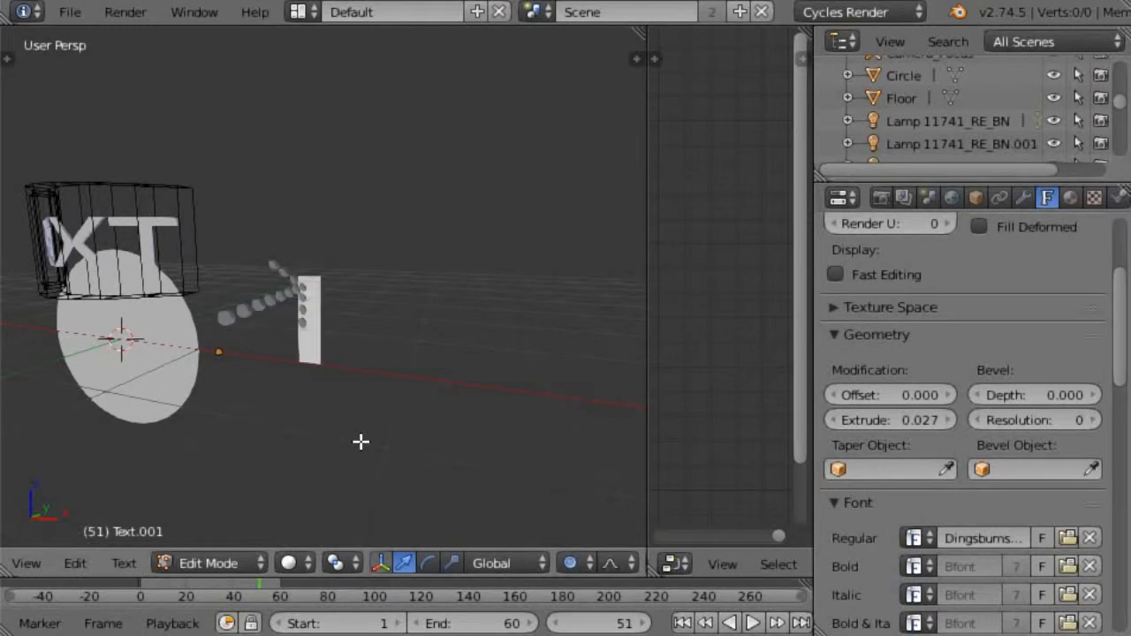
{"action": "key", "text": "BackSpace"}
{"action": "type", "text": "l"}
{"action": "key", "text": "BackSpace"}
{"action": "type", "text": ";"}
{"action": "key", "text": "BackSpace"}
{"action": "type", "text": "z"}
{"action": "key", "text": "BackSpace"}
{"action": "type", "text": "x"}
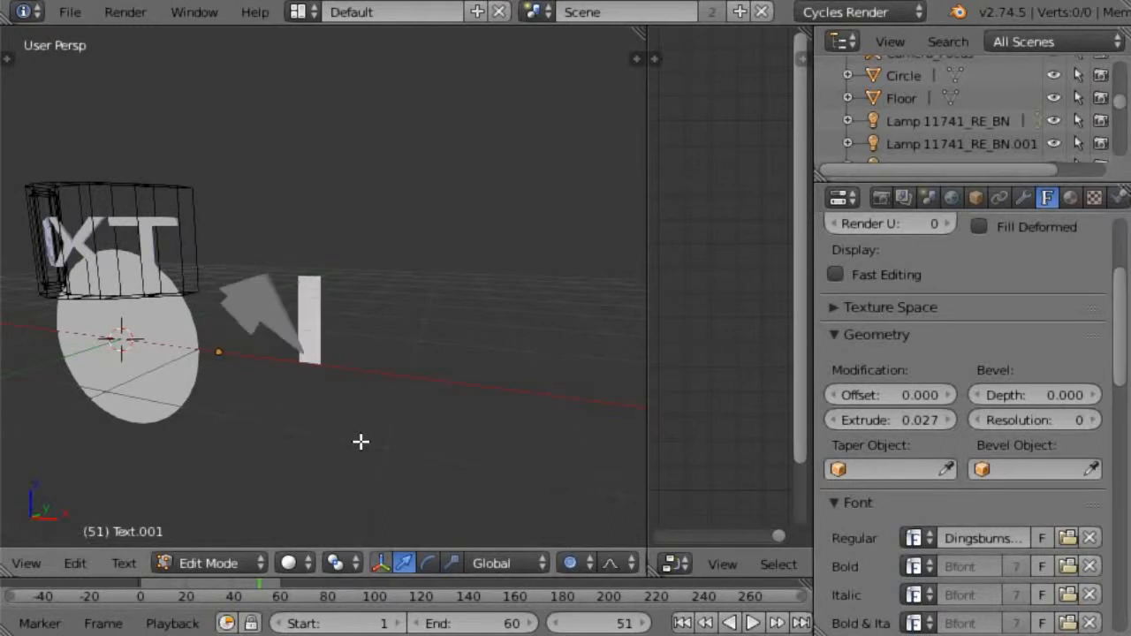
{"action": "key", "text": "BackSpace"}
{"action": "type", "text": "c"}
{"action": "key", "text": "BackSpace"}
{"action": "type", "text": "v"}
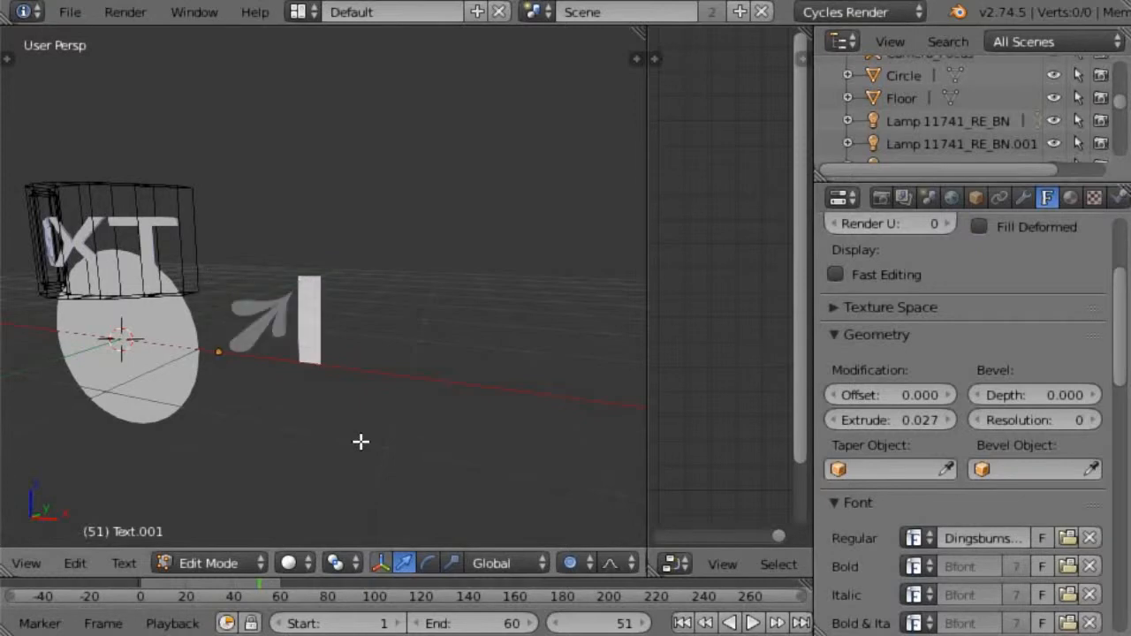
{"action": "key", "text": "BackSpace"}
{"action": "type", "text": "b"}
{"action": "key", "text": "BackSpace"}
{"action": "type", "text": "n"}
{"action": "key", "text": "BackSpace"}
{"action": "type", "text": "m"}
{"action": "key", "text": "BackSpace"}
{"action": "type", "text": ","}
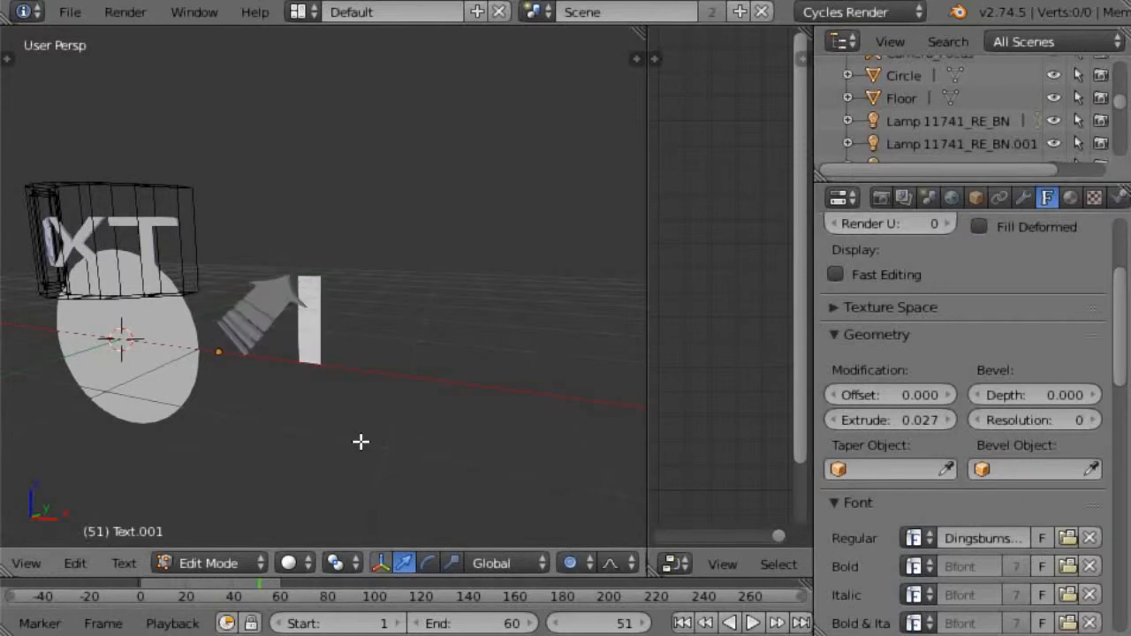
{"action": "key", "text": "BackSpace"}
{"action": "type", "text": "./"}
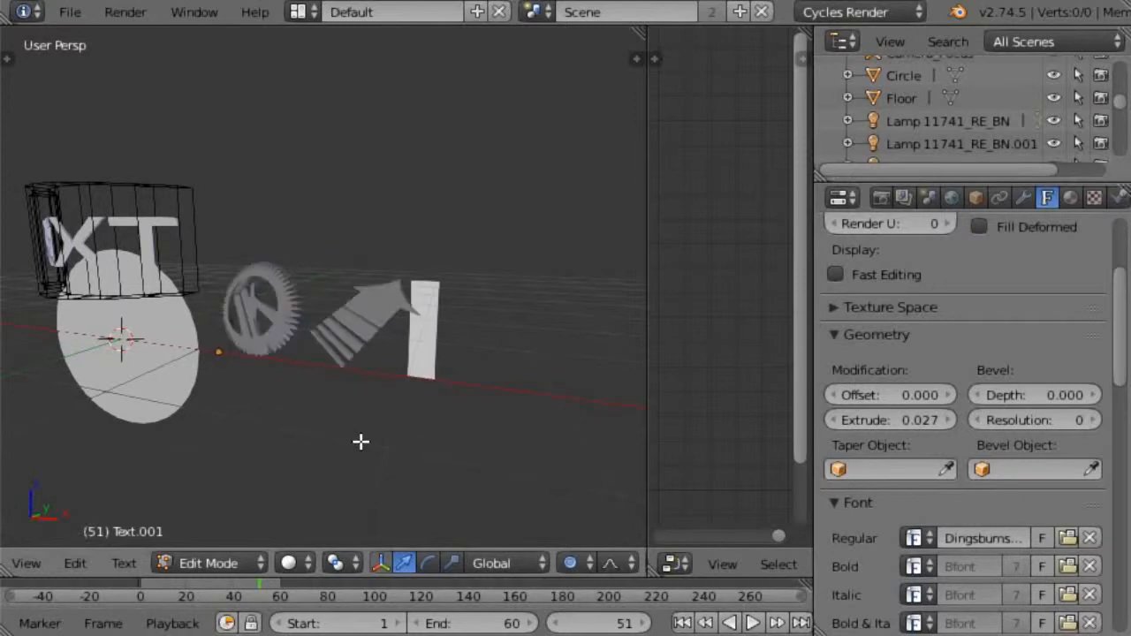
Replace the trial characters with a single "/" for the striped arrow symbol and return to Object Mode.
{"action": "key", "text": "BackSpace"}
{"action": "key", "text": "BackSpace"}
{"action": "type", "text": "/"}
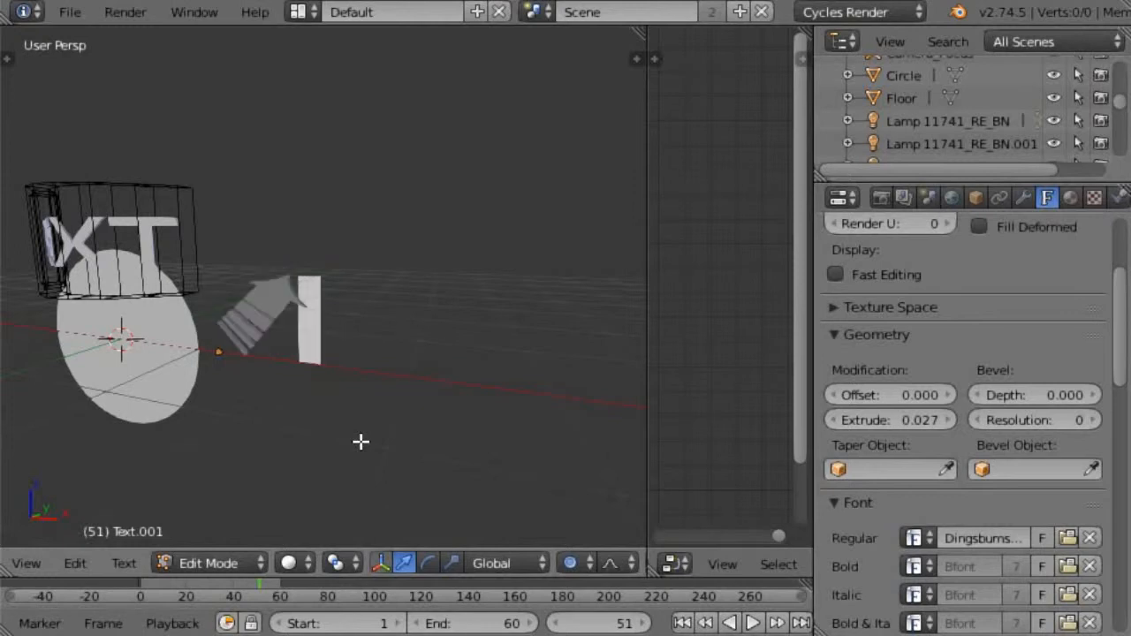
{"action": "left_click", "coordinate": [216, 559]}
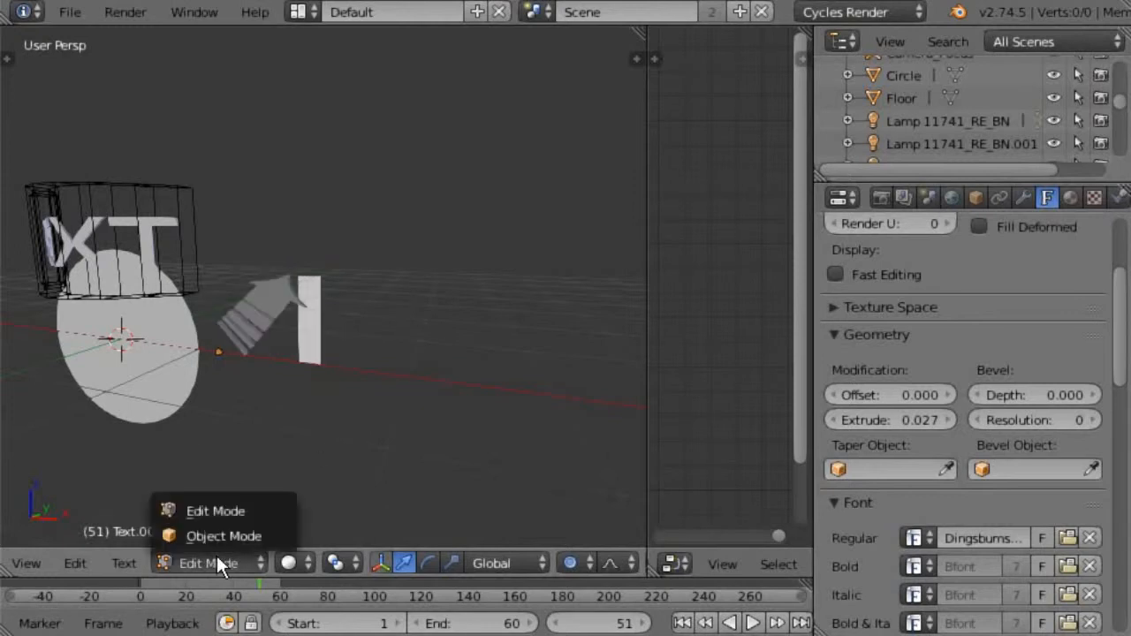
{"action": "left_click", "coordinate": [221, 534]}
Scale up the striped arrow beside the circle.
{"action": "middle_click_drag", "start_coordinate": [360, 348], "coordinate": [382, 364]}
{"action": "scroll", "coordinate": [378, 356], "scroll_direction": "up", "scroll_amount": 1}
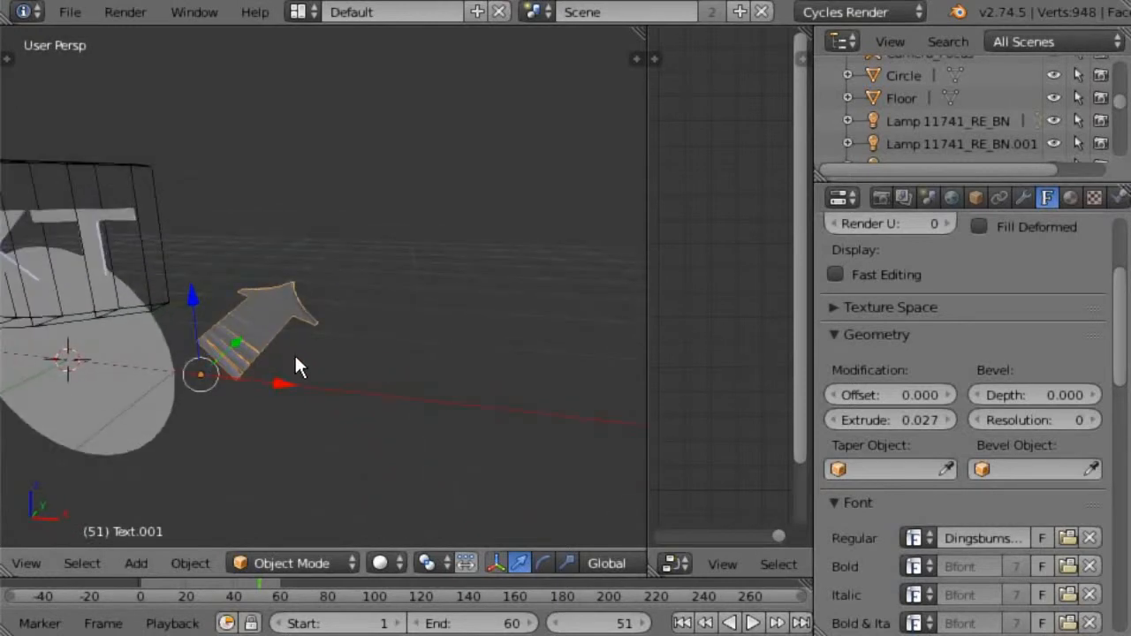
{"action": "key", "text": "s"}
{"action": "left_click", "coordinate": [387, 380]}
{"action": "middle_click_drag", "start_coordinate": [387, 380], "coordinate": [299, 385]}
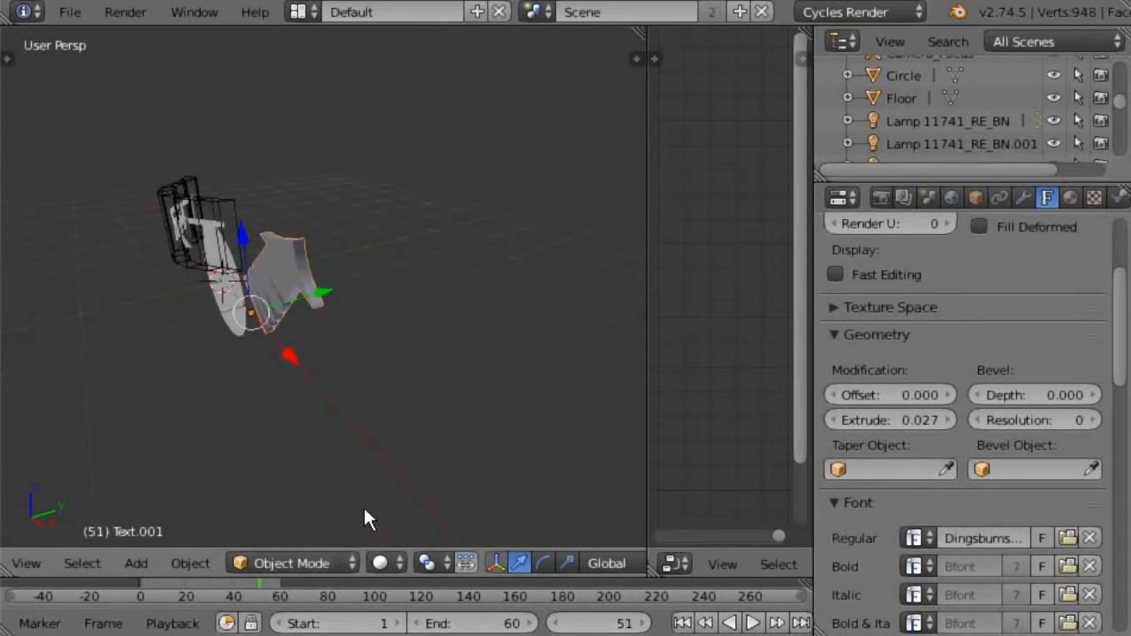
Duplicate the striped arrow three times and place the copies around the scene.
{"action": "key", "text": "shift+d"}
{"action": "left_click", "coordinate": [455, 471]}
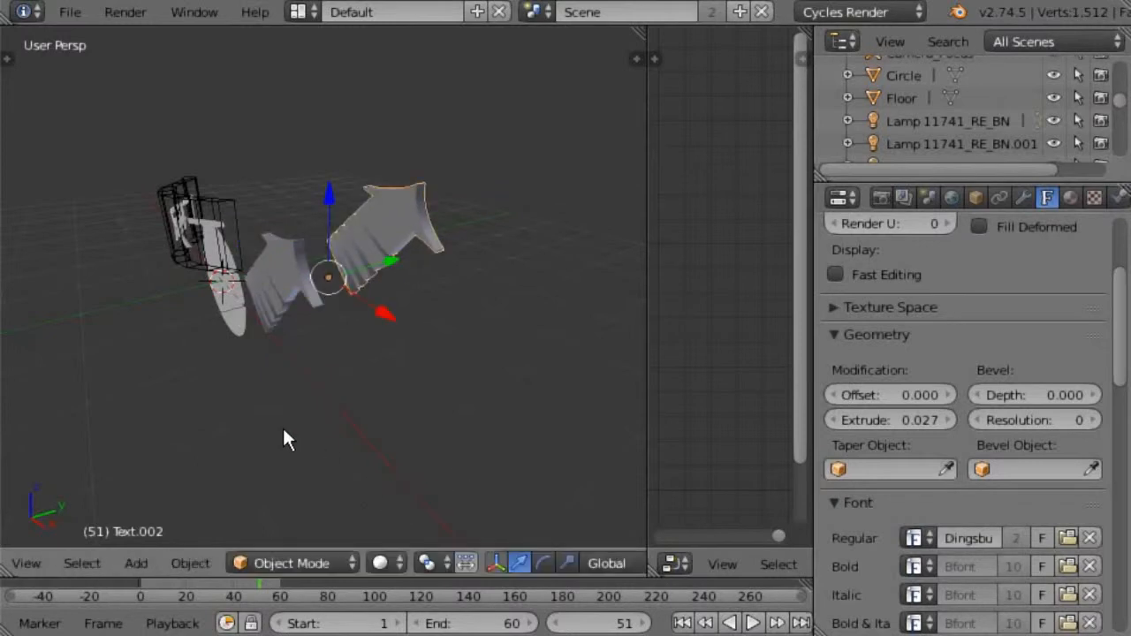
{"action": "middle_click_drag", "start_coordinate": [283, 432], "coordinate": [477, 502]}
{"action": "key", "text": "shift+d"}
{"action": "left_click", "coordinate": [212, 431]}
{"action": "middle_click_drag", "start_coordinate": [212, 431], "coordinate": [297, 403]}
{"action": "key", "text": "shift+d"}
{"action": "left_click", "coordinate": [168, 442]}
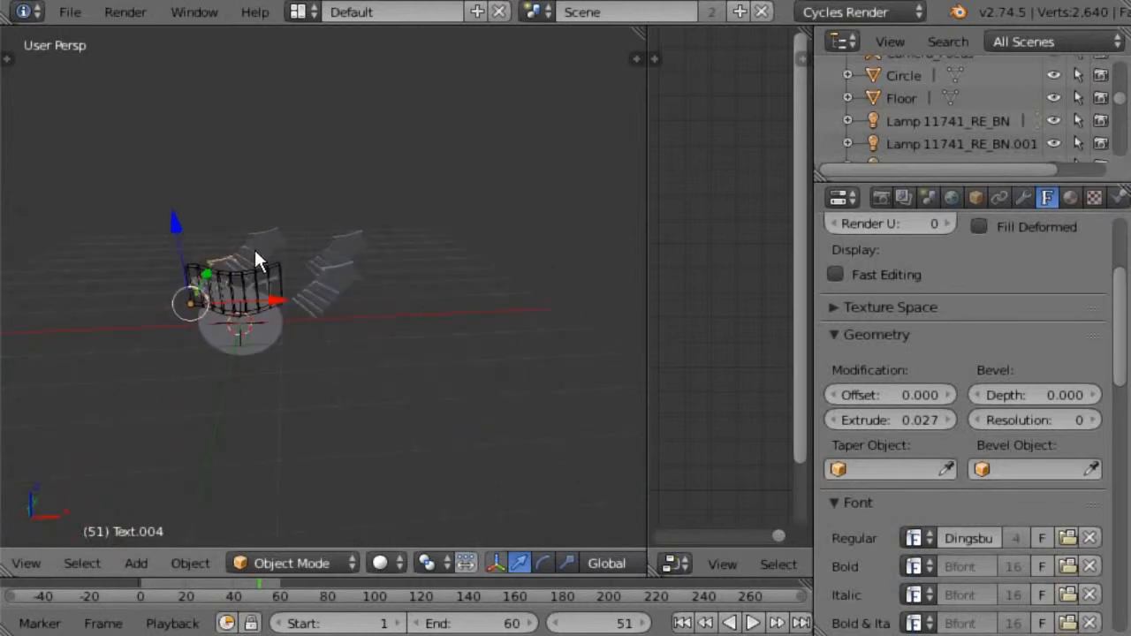
Delete the three duplicated arrows, leaving only the original beside the circle.
{"action": "middle_click_drag", "start_coordinate": [255, 259], "coordinate": [521, 267]}
{"action": "key", "text": "x"}
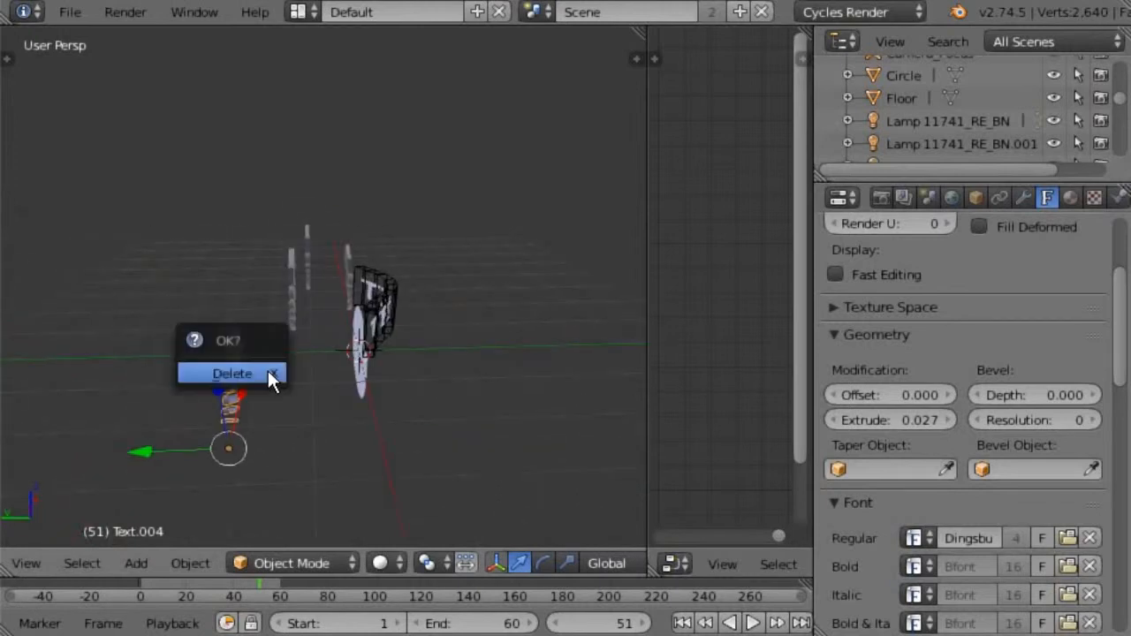
{"action": "left_click", "coordinate": [268, 371]}
{"action": "left_click", "coordinate": [285, 285]}
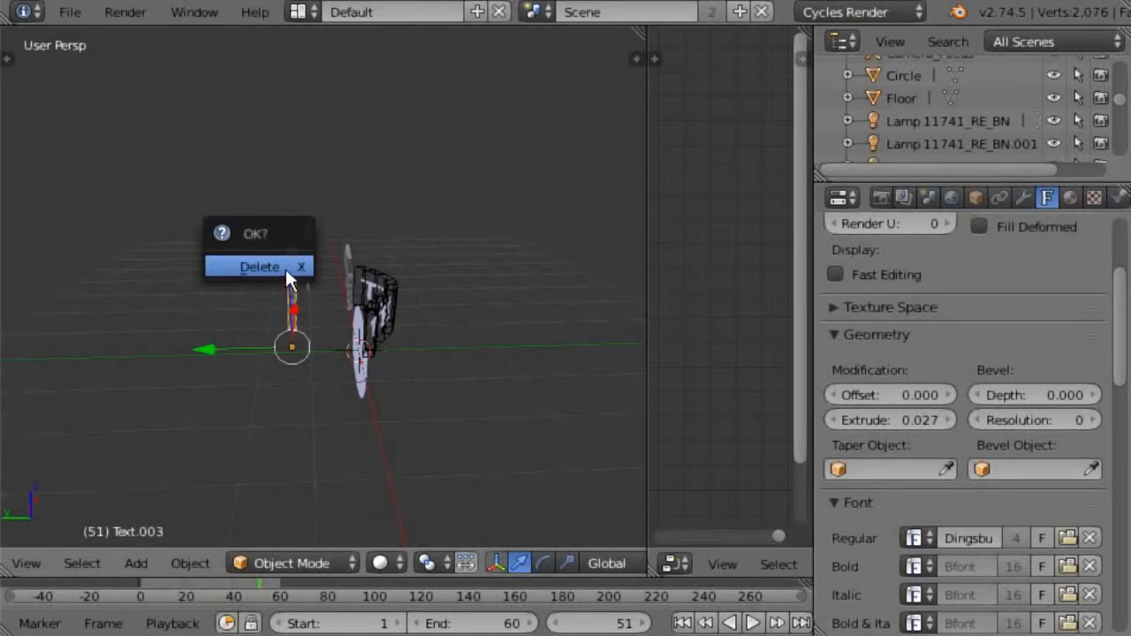
{"action": "left_click", "coordinate": [285, 269]}
{"action": "right_click", "coordinate": [301, 262]}
{"action": "key", "text": "x"}
{"action": "left_click", "coordinate": [309, 254]}
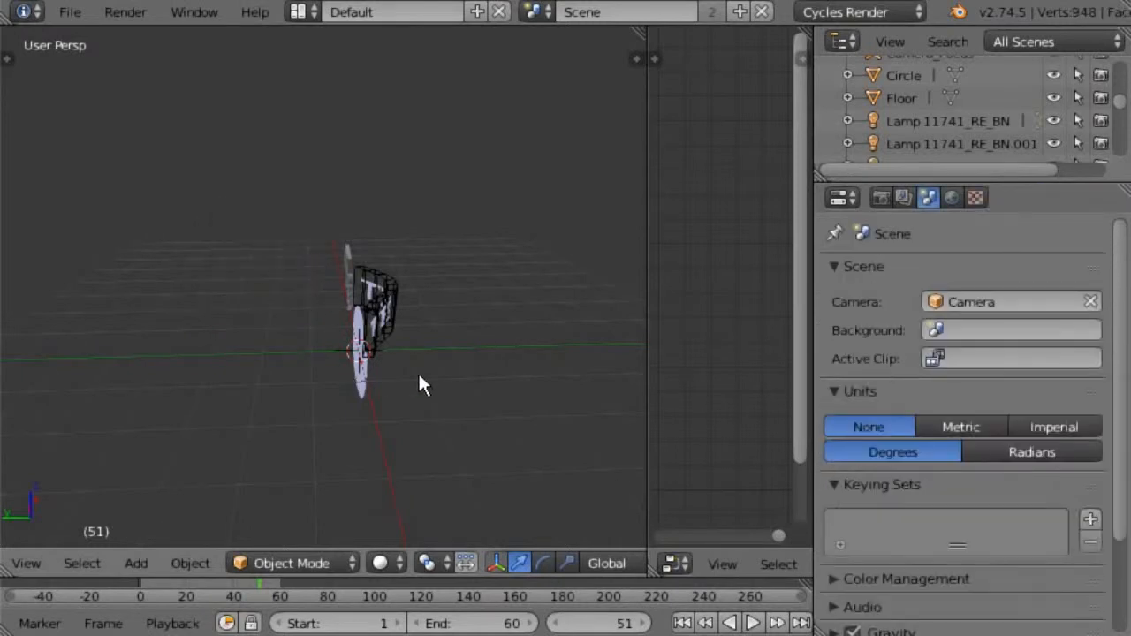
Delete the original striped arrow and undo that deletion.
{"action": "middle_click_drag", "start_coordinate": [419, 377], "coordinate": [204, 356]}
{"action": "right_click", "coordinate": [327, 281]}
{"action": "key", "text": "x"}
{"action": "left_click", "coordinate": [339, 289]}
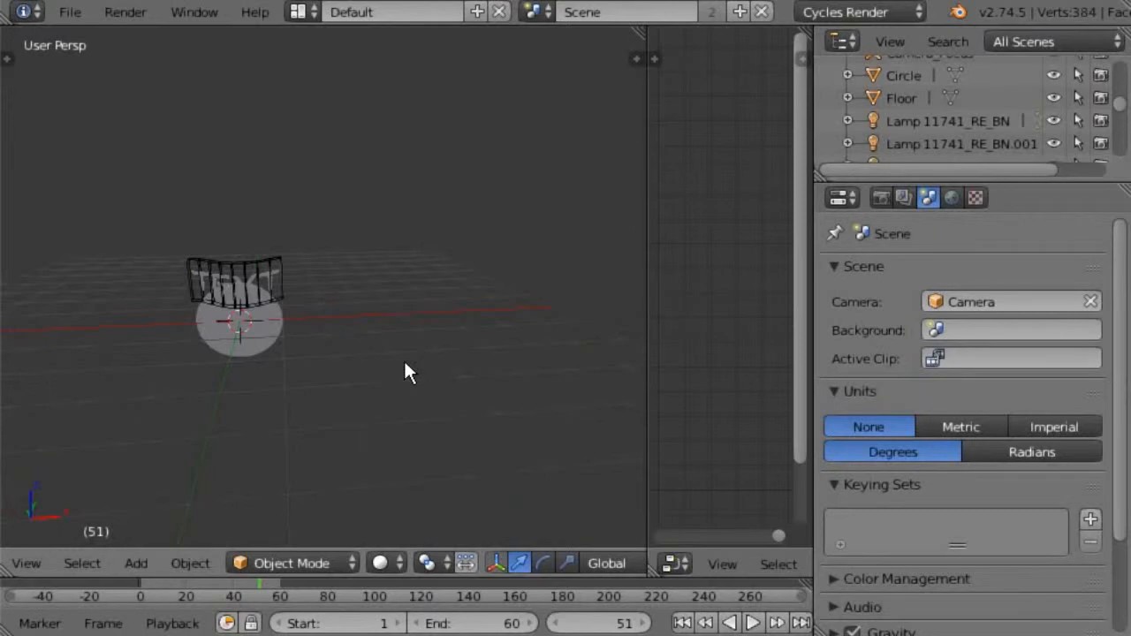
{"action": "key", "text": "ctrl+z"}
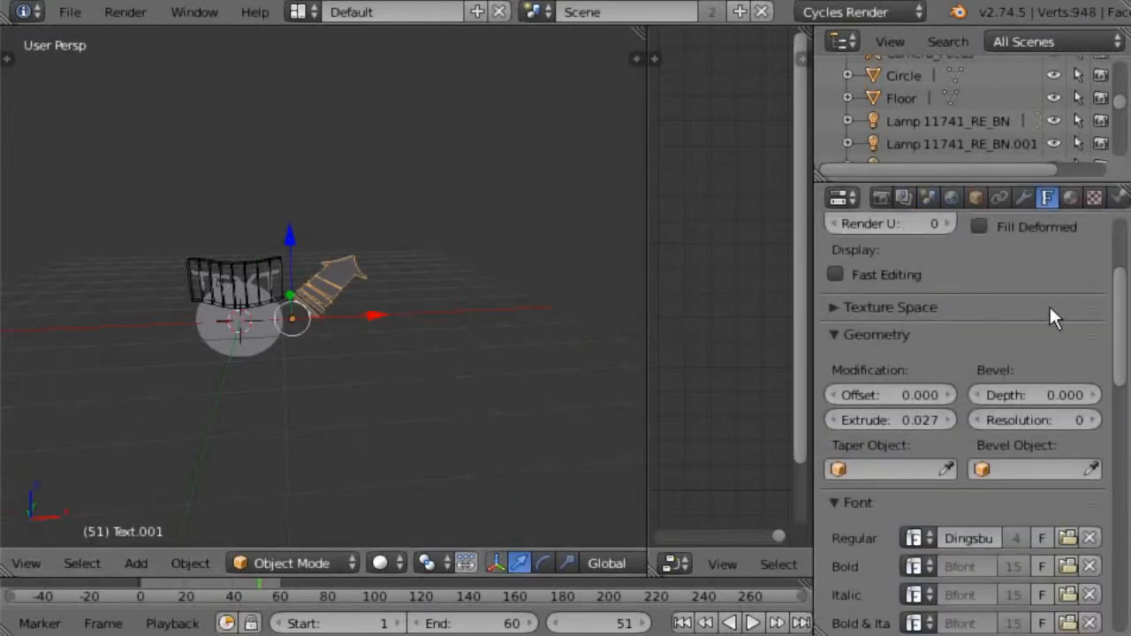
Add a new material to the striped arrow and enlarge the node editor to show its whole node setup.
{"action": "left_click", "coordinate": [1077, 196]}
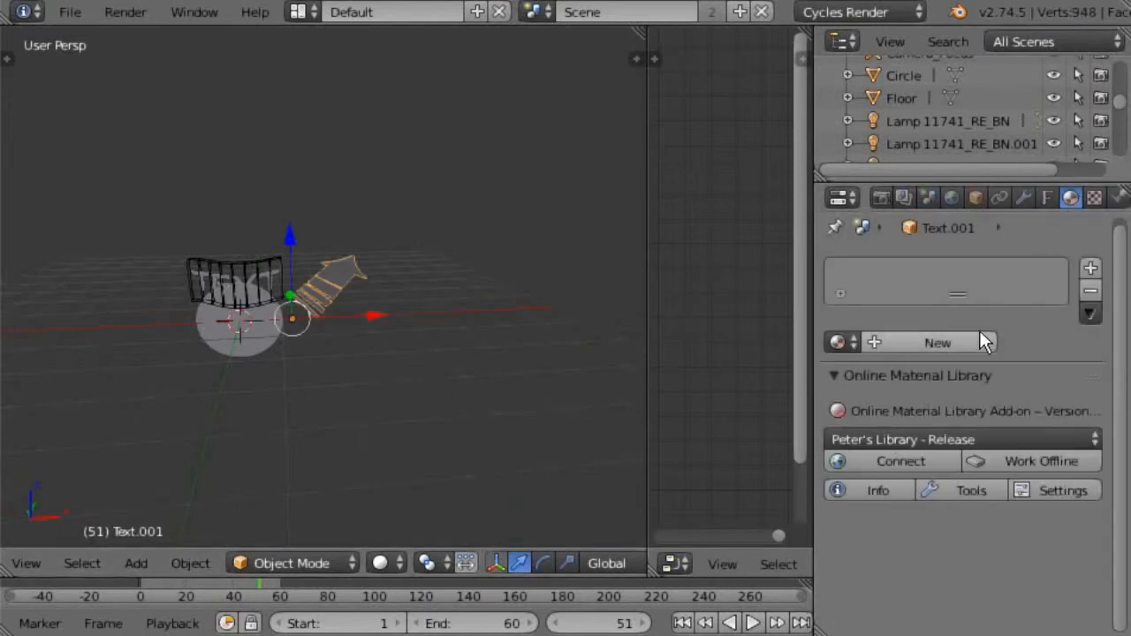
{"action": "left_click", "coordinate": [924, 341]}
{"action": "left_click_drag", "start_coordinate": [647, 339], "coordinate": [466, 354]}
{"action": "left_click_drag", "start_coordinate": [510, 136], "coordinate": [654, 146]}
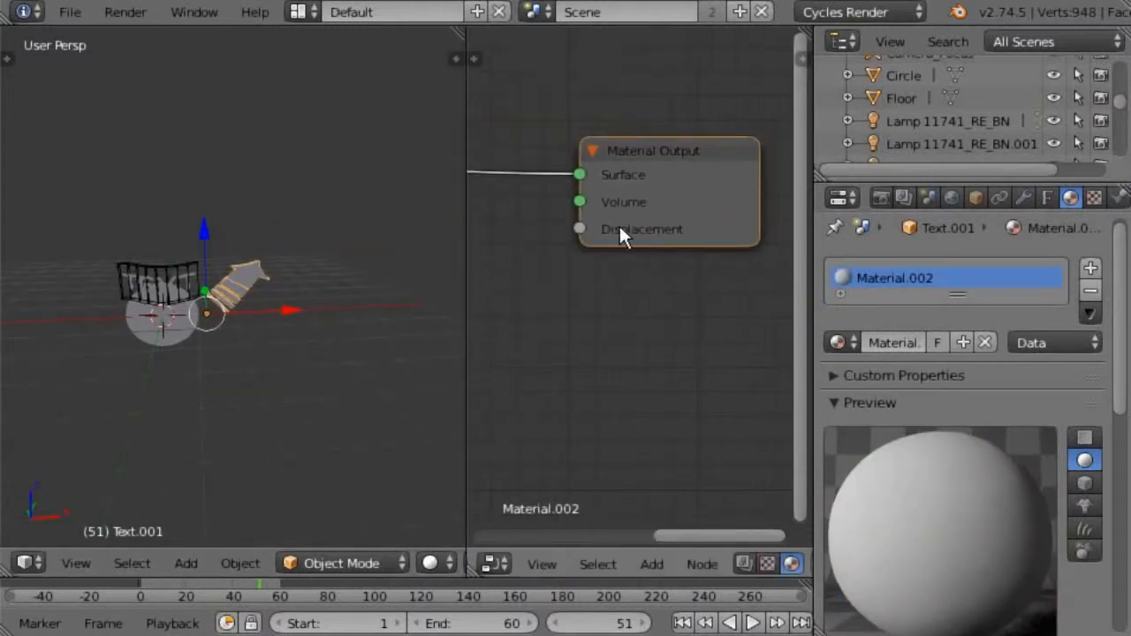
{"action": "scroll", "coordinate": [612, 234], "scroll_direction": "down", "scroll_amount": 10}
{"action": "scroll", "coordinate": [578, 278], "scroll_direction": "down", "scroll_amount": 2}
{"action": "middle_click_drag", "start_coordinate": [578, 278], "coordinate": [657, 267]}
{"action": "scroll", "coordinate": [657, 267], "scroll_direction": "down", "scroll_amount": 1}
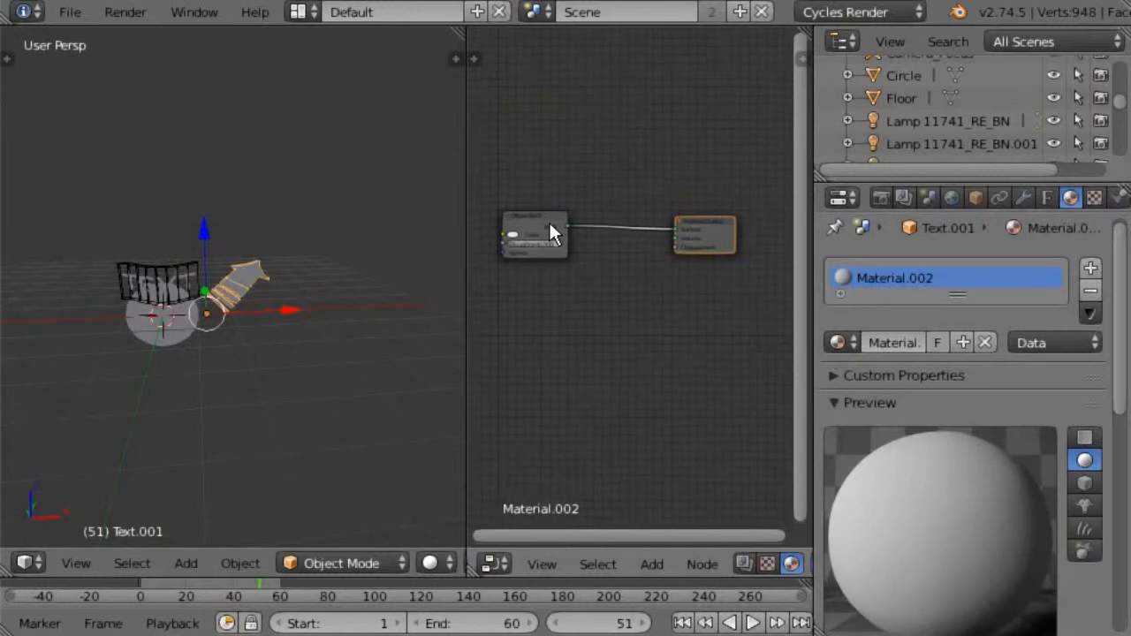
Delete the material's default shader node and place an Emission shader node beside the Material Output.
{"action": "left_click", "coordinate": [548, 221]}
{"action": "key", "text": "x"}
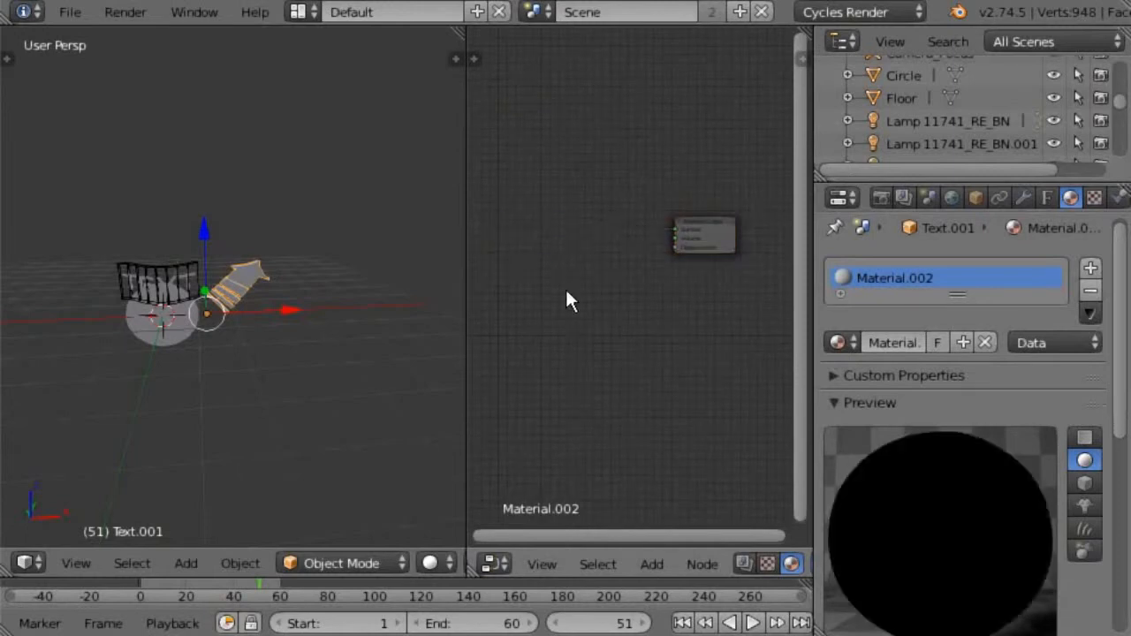
{"action": "left_click", "coordinate": [651, 564]}
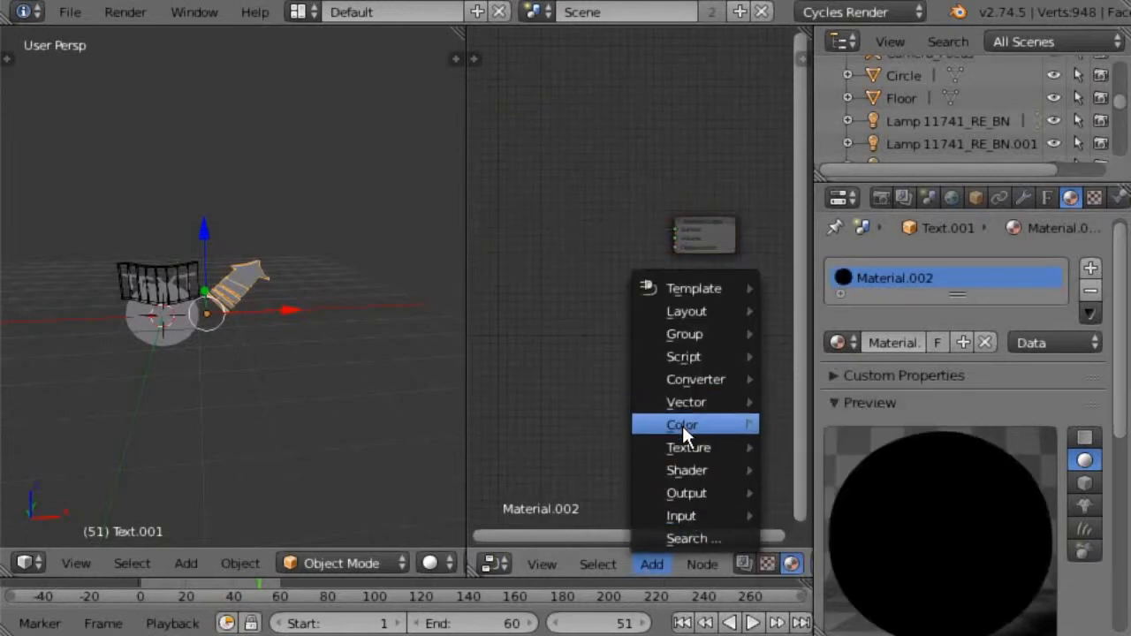
{"action": "mouse_move", "coordinate": [697, 472]}
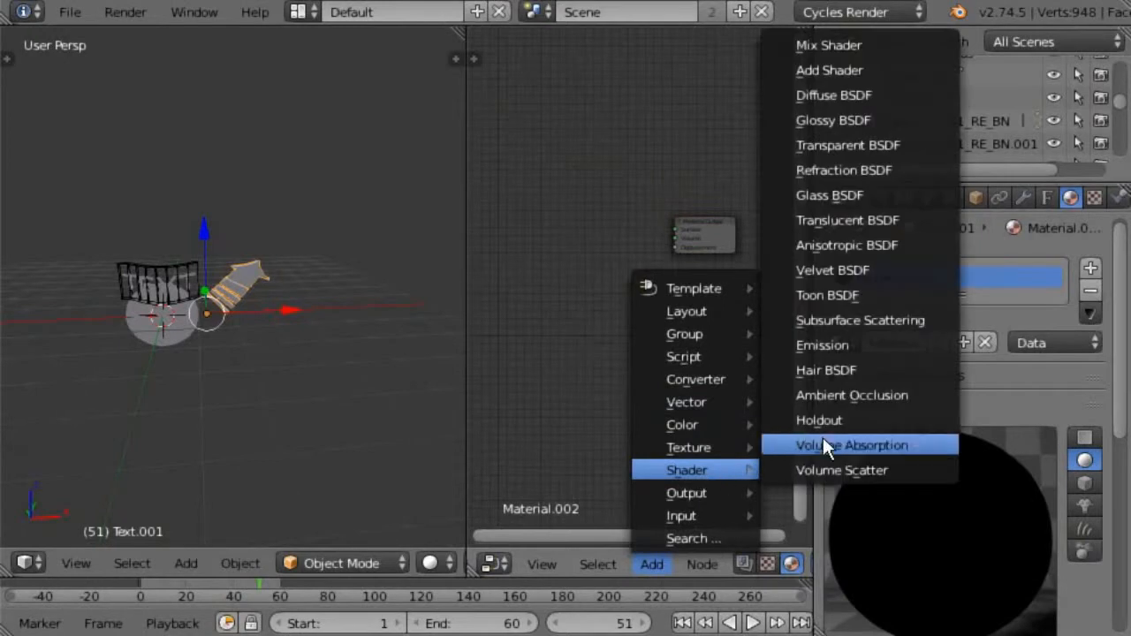
{"action": "left_click", "coordinate": [819, 345]}
{"action": "left_click", "coordinate": [581, 213]}
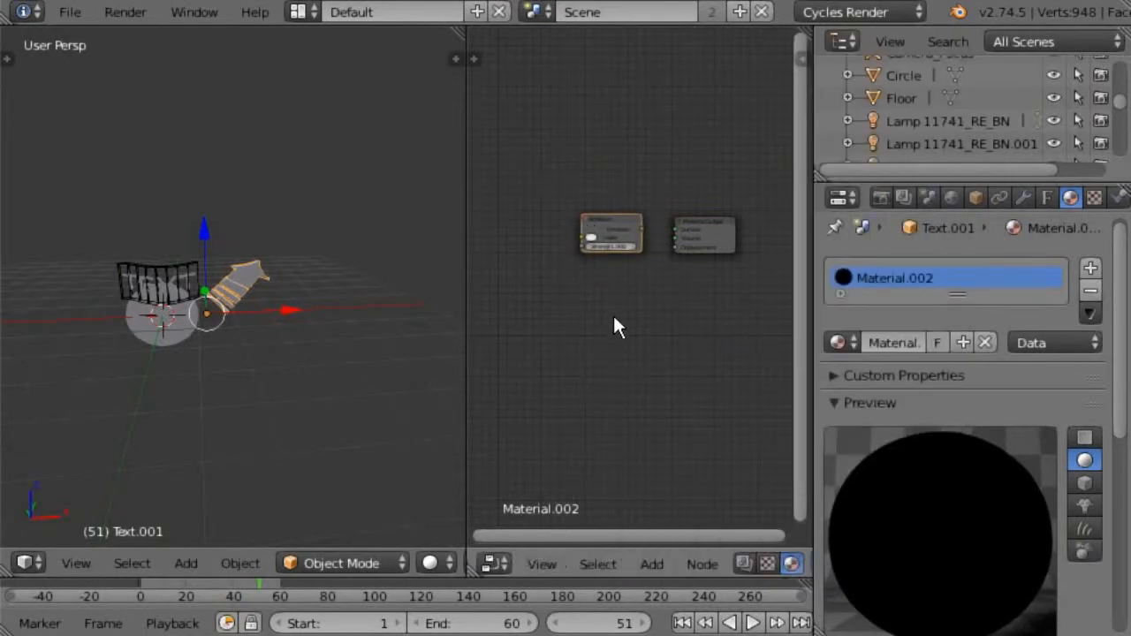
Add a Geometry input node below and to the left of the Emission node.
{"action": "scroll", "coordinate": [606, 336], "scroll_direction": "up", "scroll_amount": 2}
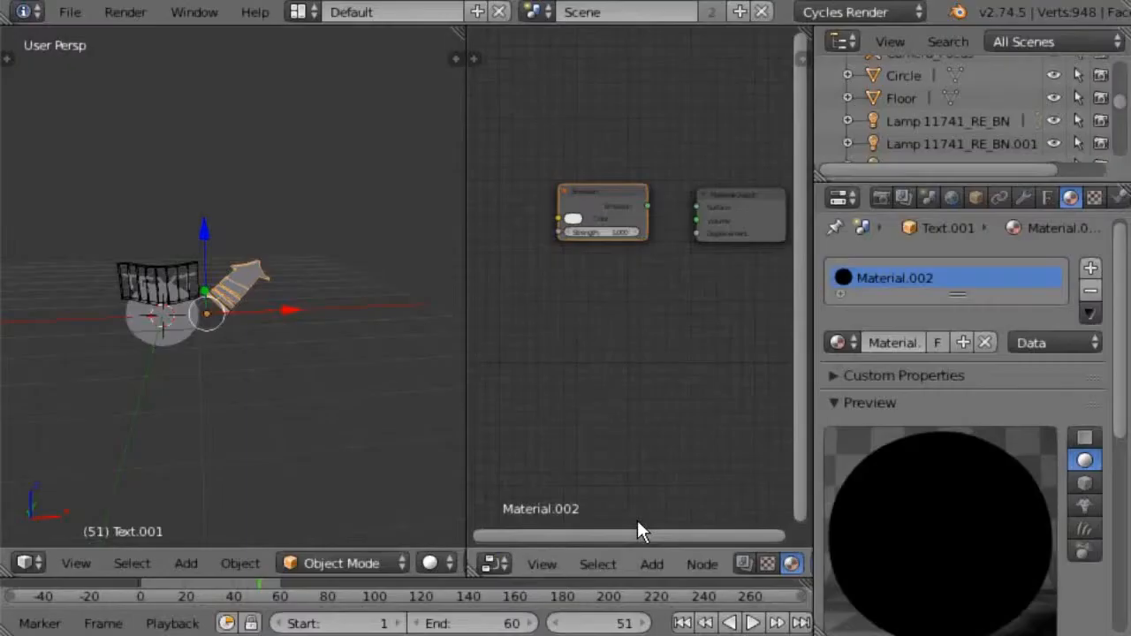
{"action": "left_click", "coordinate": [651, 564]}
{"action": "mouse_move", "coordinate": [668, 518]}
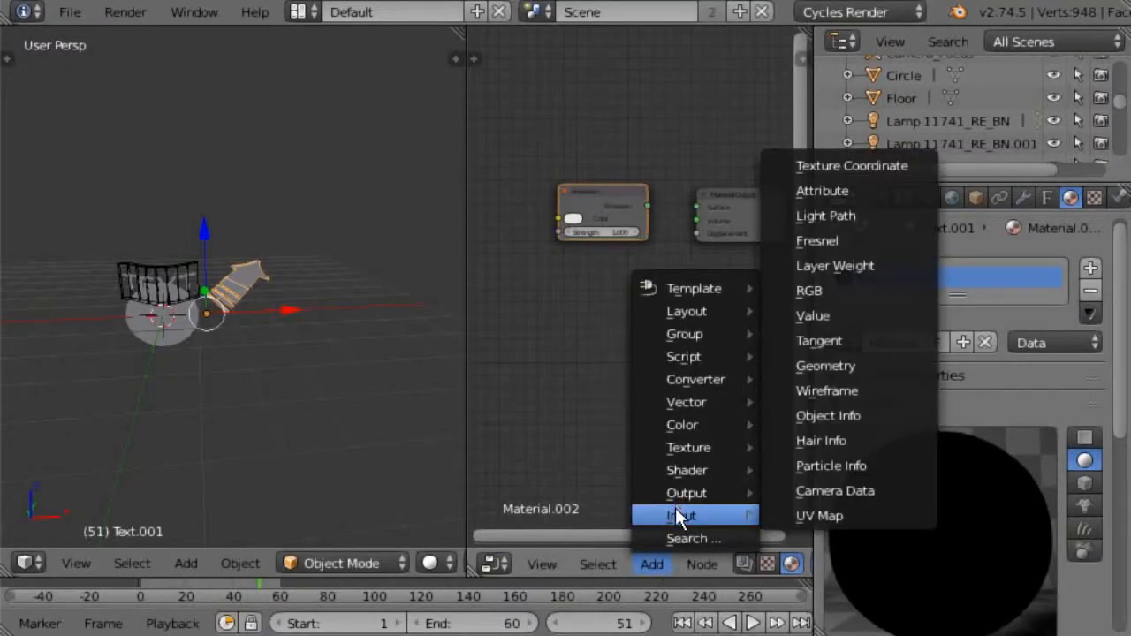
{"action": "left_click", "coordinate": [813, 362]}
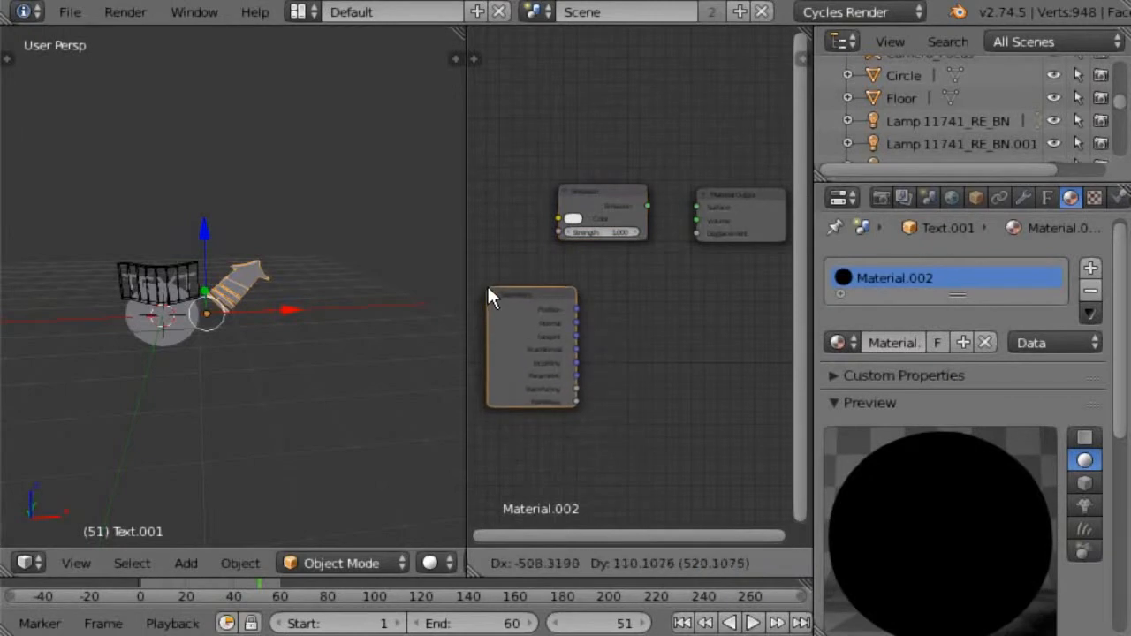
{"action": "left_click", "coordinate": [487, 284]}
Add a ColorRamp converter node between the Geometry node and the Material Output.
{"action": "scroll", "coordinate": [670, 430], "scroll_direction": "up", "scroll_amount": 1}
{"action": "left_click", "coordinate": [654, 563]}
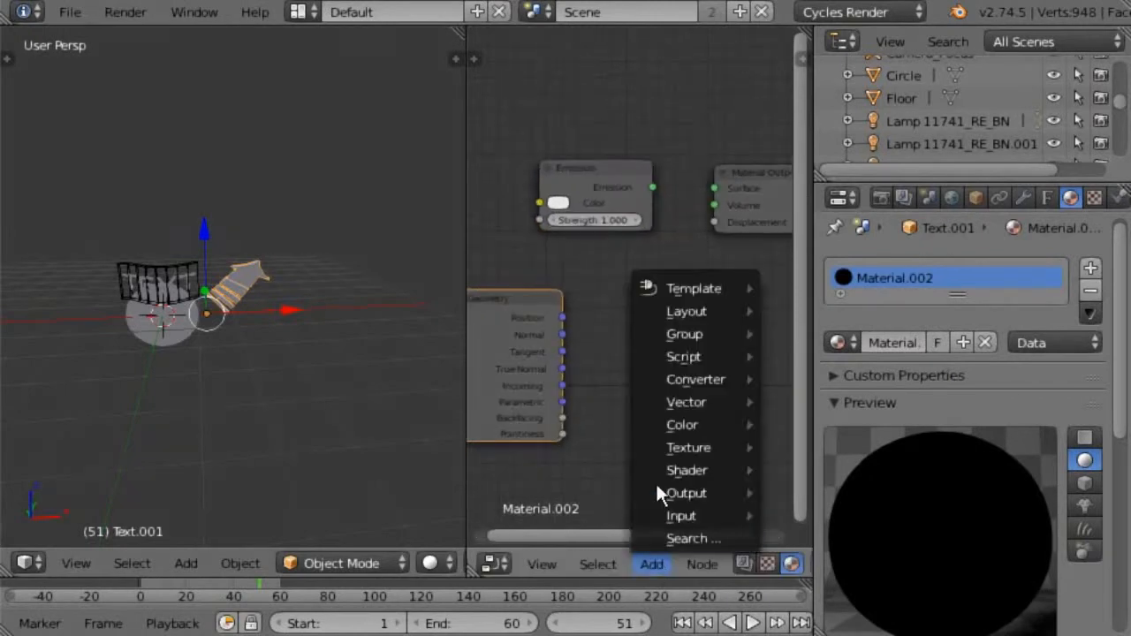
{"action": "mouse_move", "coordinate": [668, 382]}
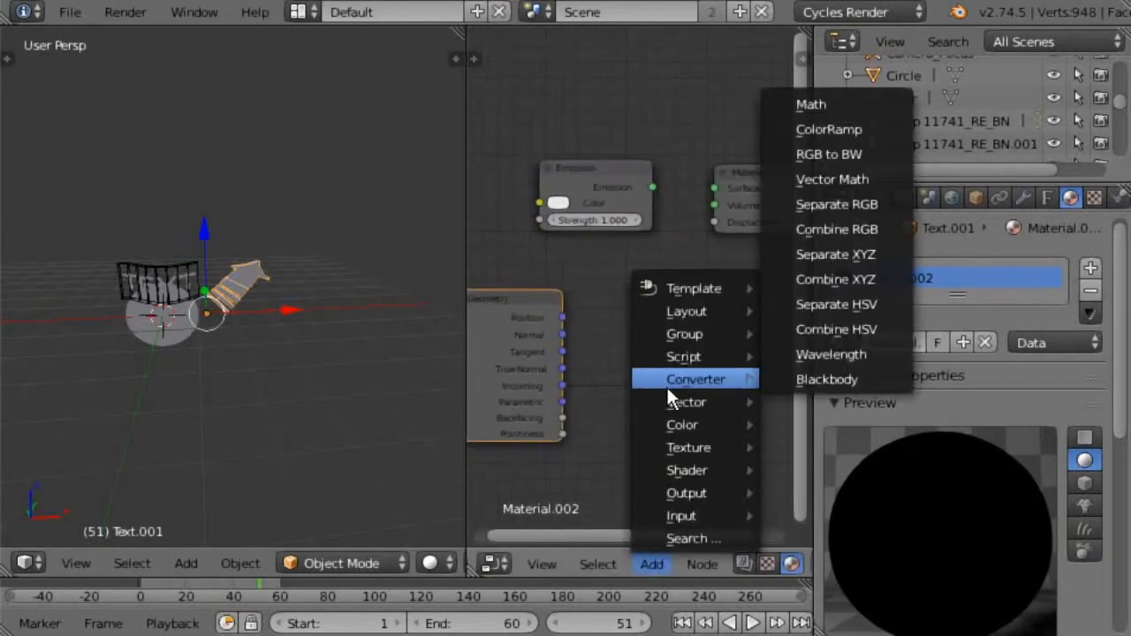
{"action": "left_click", "coordinate": [841, 128]}
{"action": "left_click", "coordinate": [633, 277]}
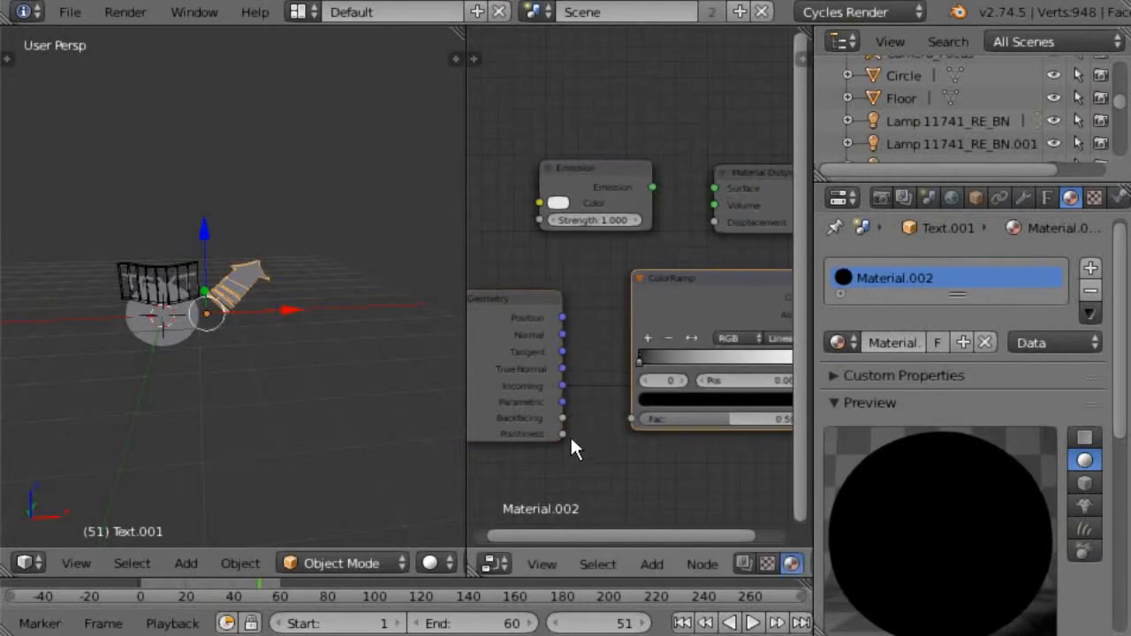
Link the Geometry node's Pointiness to the ColorRamp's Fac and the ColorRamp's Color output to the Emission Color input.
{"action": "left_click_drag", "start_coordinate": [565, 434], "coordinate": [640, 423]}
{"action": "left_click_drag", "start_coordinate": [565, 433], "coordinate": [632, 419]}
{"action": "middle_click_drag", "start_coordinate": [727, 478], "coordinate": [675, 498]}
{"action": "left_click_drag", "start_coordinate": [777, 332], "coordinate": [492, 236]}
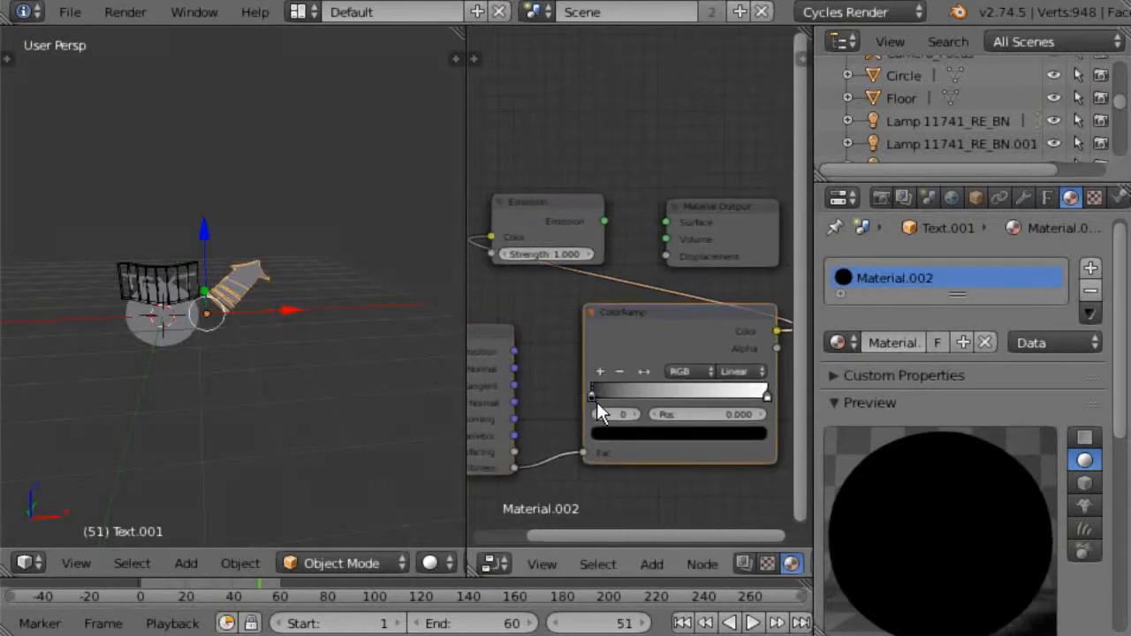
Move the ColorRamp's black stop to about 0.145 and its white stop to about 0.759.
{"action": "left_click_drag", "start_coordinate": [598, 404], "coordinate": [637, 390]}
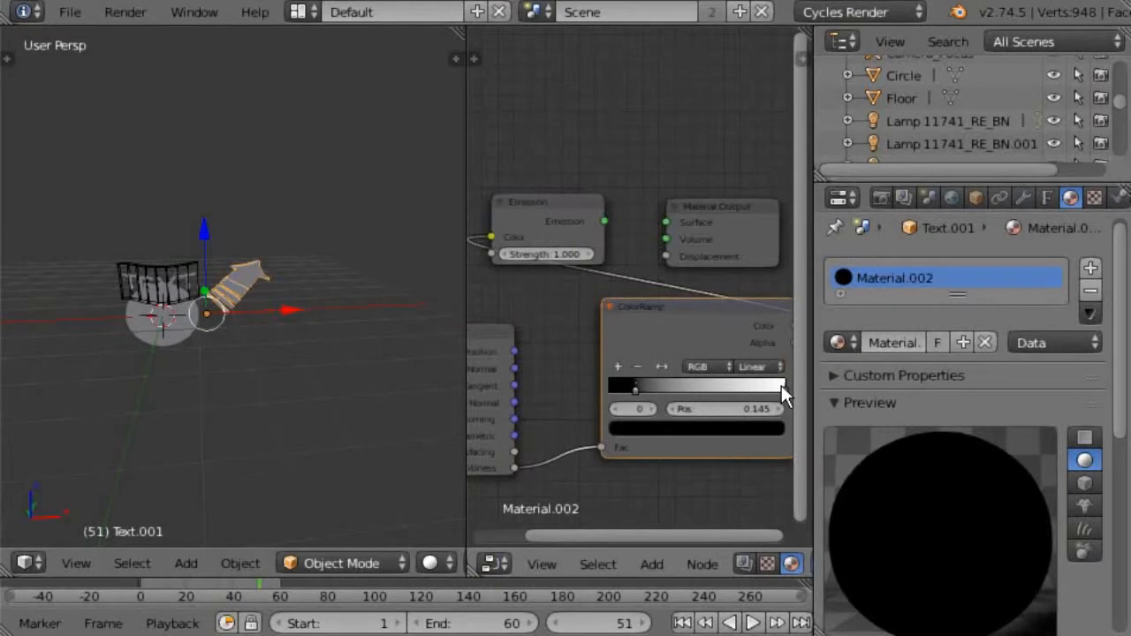
{"action": "left_click_drag", "start_coordinate": [784, 386], "coordinate": [744, 386]}
Show the arrow in Rendered shading and connect the Emission output to the Material Output's Surface input.
{"action": "scroll", "coordinate": [318, 432], "scroll_direction": "up", "scroll_amount": 3}
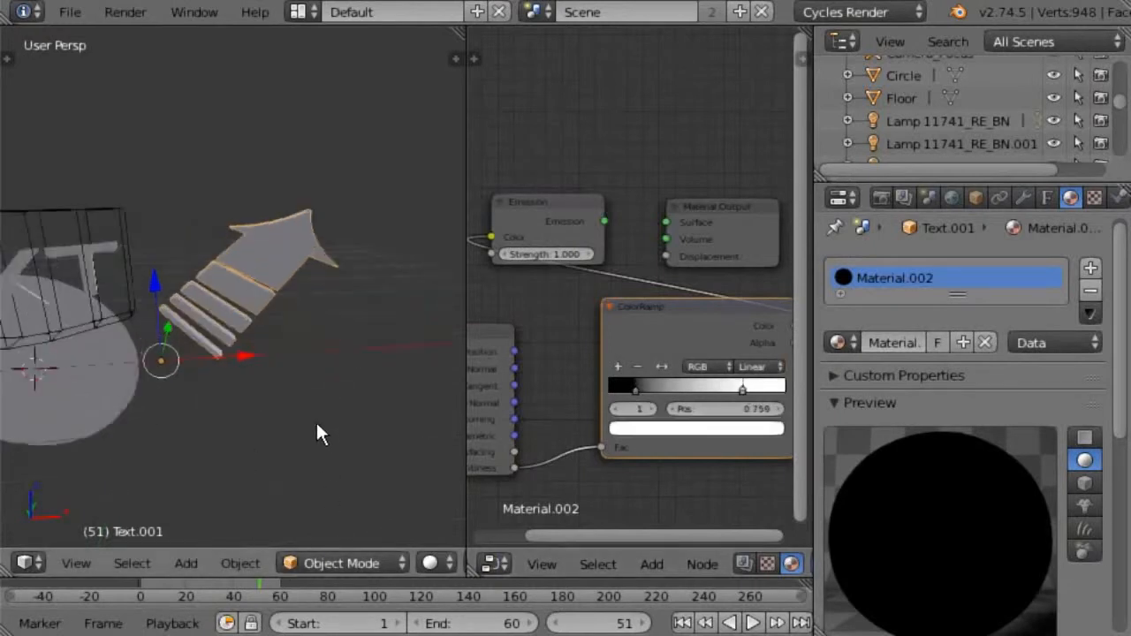
{"action": "scroll", "coordinate": [316, 420], "scroll_direction": "up", "scroll_amount": 1}
{"action": "left_click", "coordinate": [393, 563]}
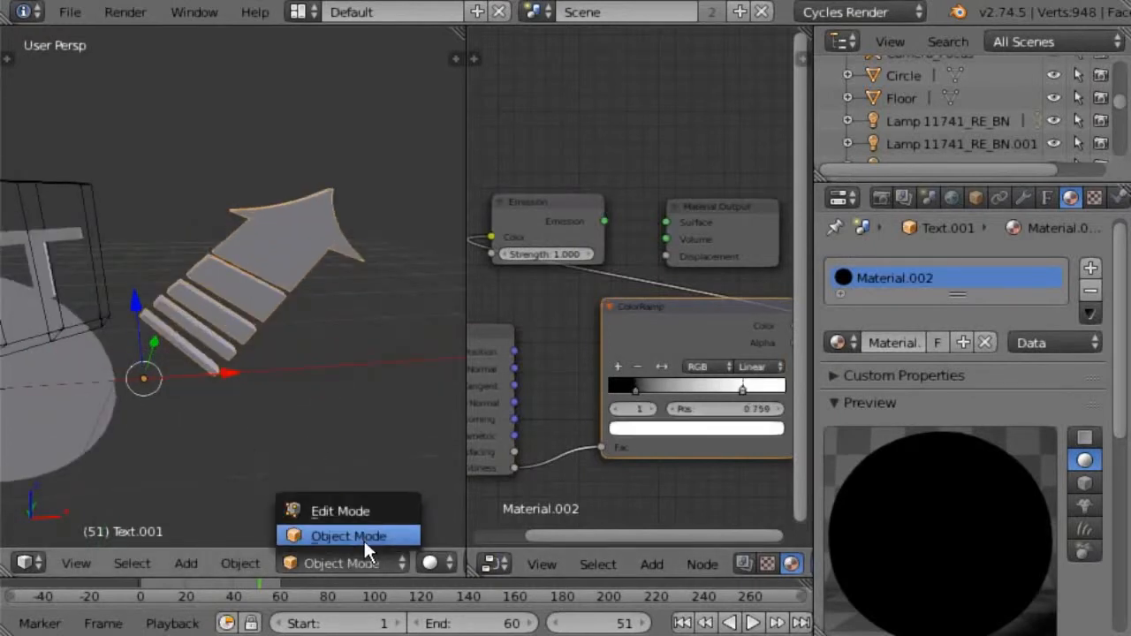
{"action": "left_click", "coordinate": [434, 562]}
{"action": "left_click", "coordinate": [457, 410]}
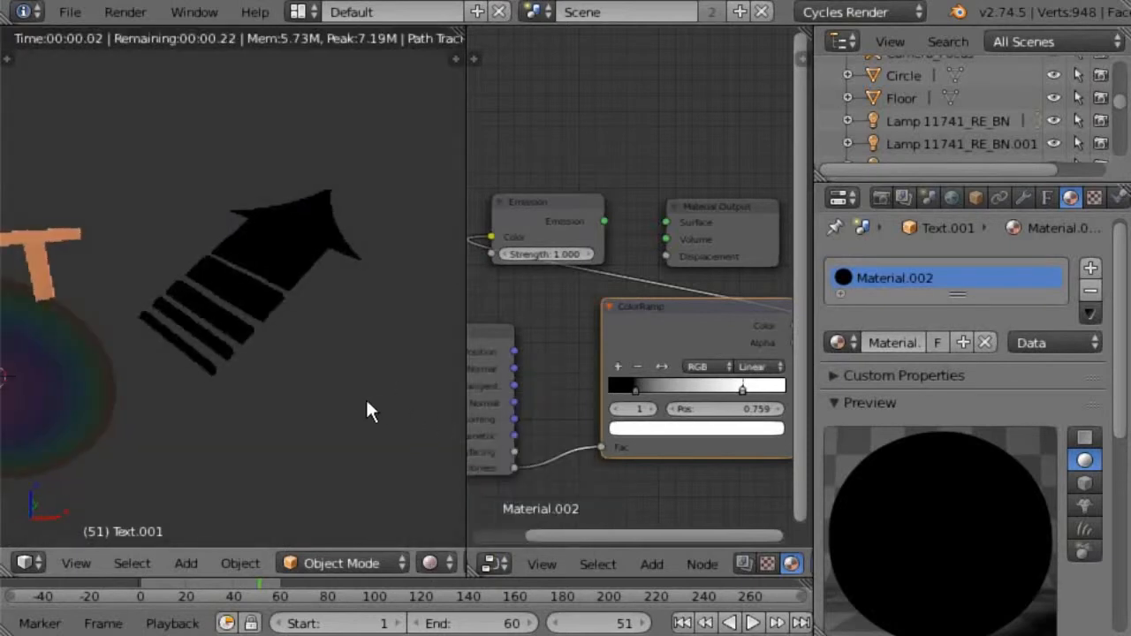
{"action": "middle_click_drag", "start_coordinate": [366, 411], "coordinate": [315, 415]}
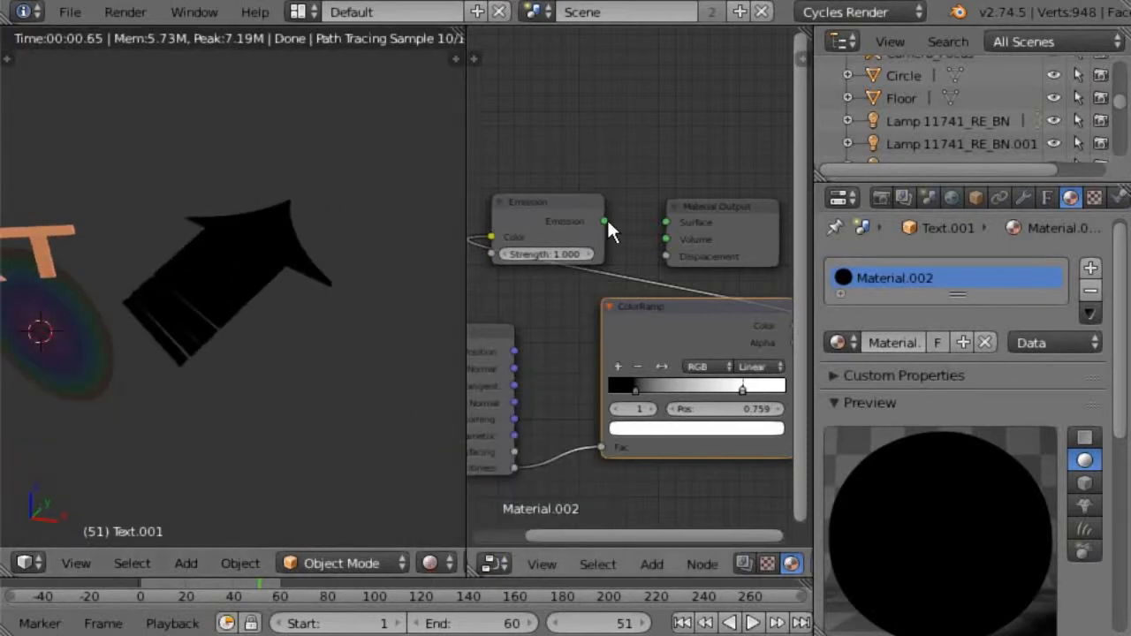
{"action": "left_click_drag", "start_coordinate": [608, 221], "coordinate": [666, 222]}
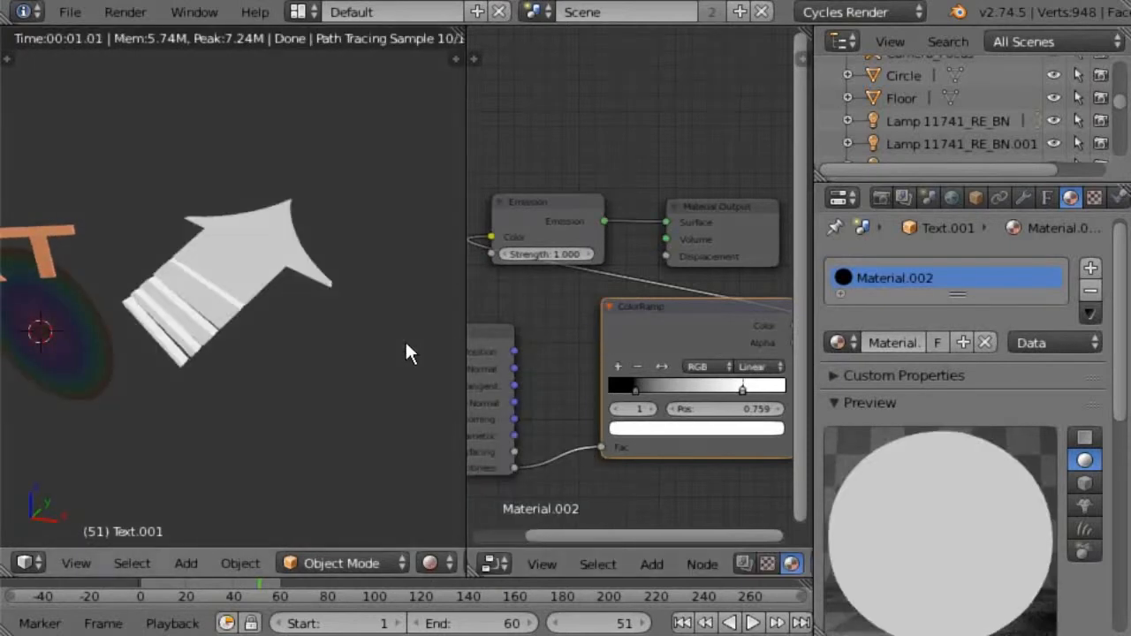
{"action": "middle_click_drag", "start_coordinate": [407, 351], "coordinate": [348, 312]}
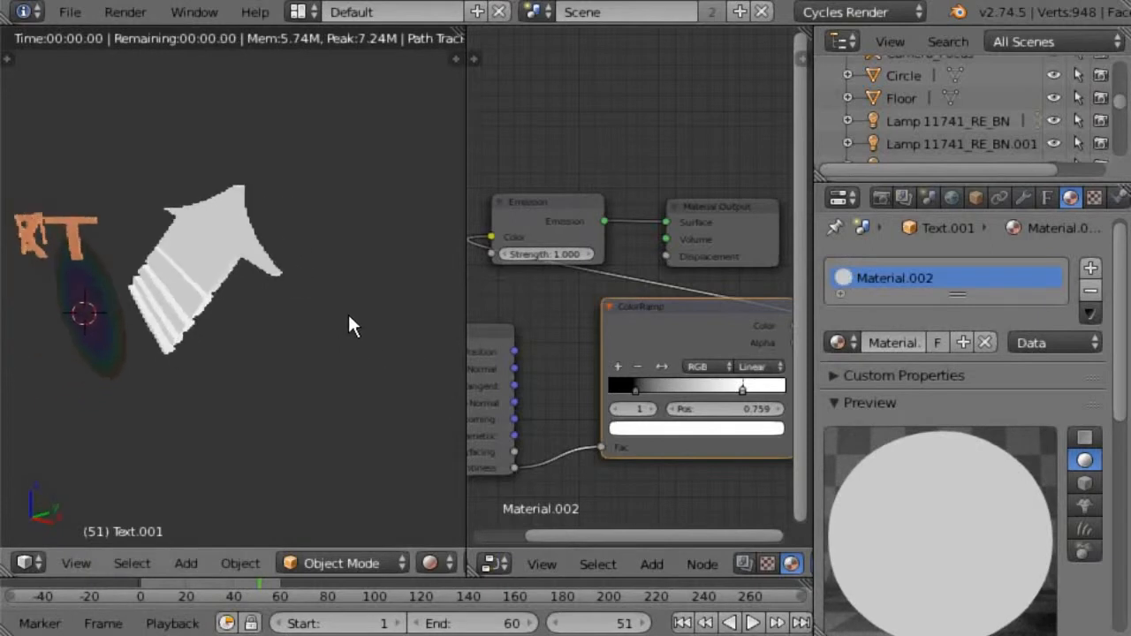
Change the ColorRamp's black stop to a dark red with hue 0.018, saturation 0.710 and value 0.407.
{"action": "left_click", "coordinate": [635, 389]}
{"action": "left_click", "coordinate": [649, 426]}
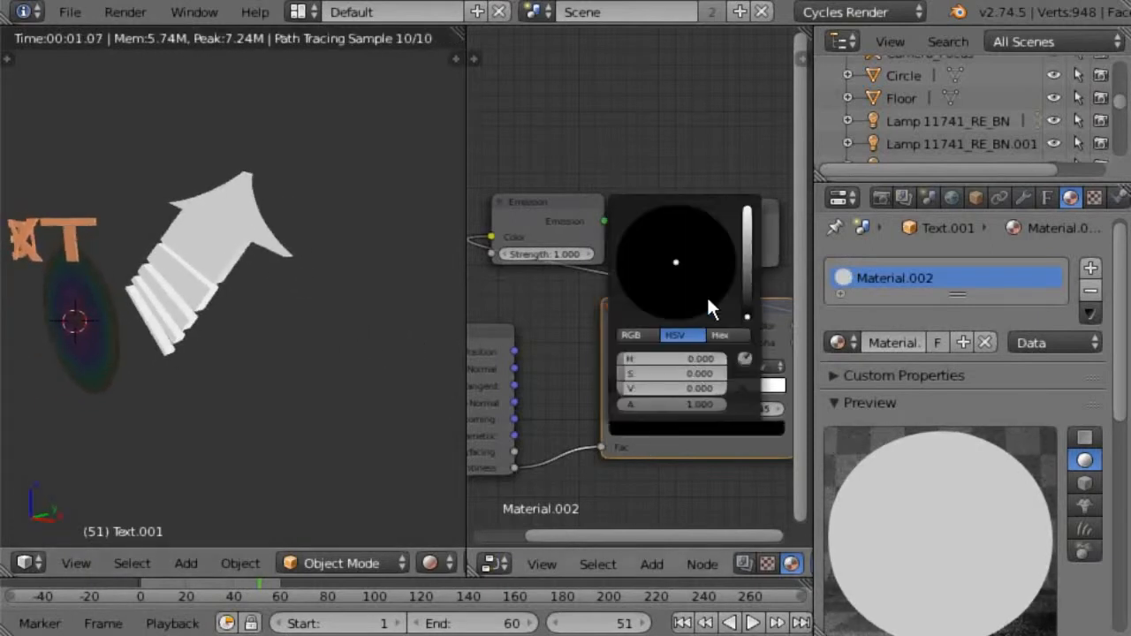
{"action": "left_click_drag", "start_coordinate": [742, 295], "coordinate": [747, 272]}
{"action": "left_click", "coordinate": [670, 303]}
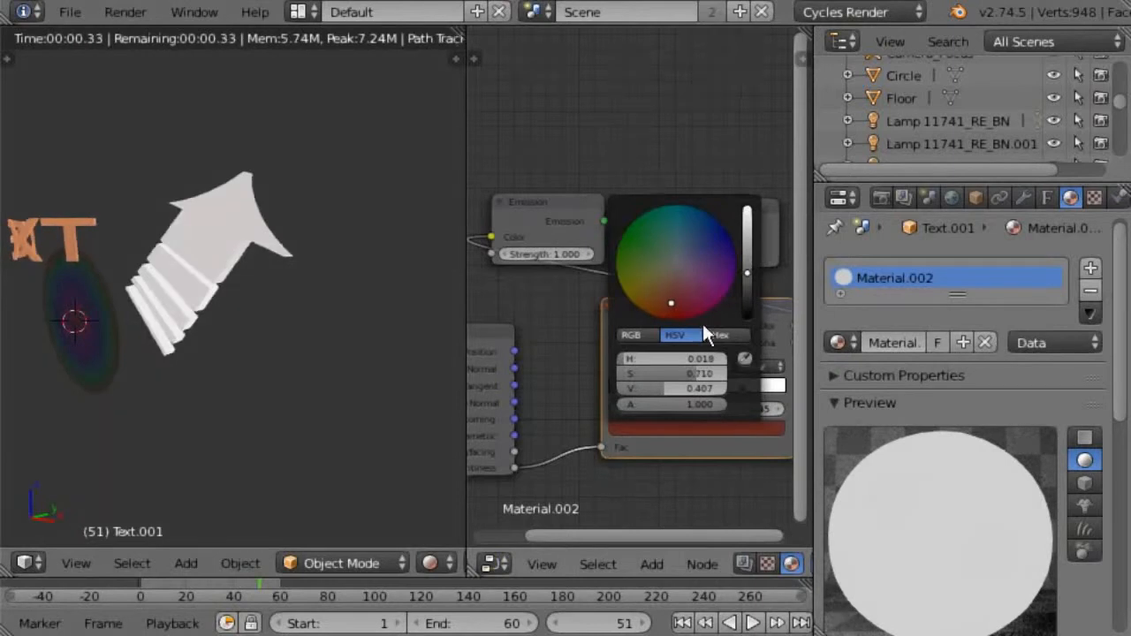
Change the ColorRamp's white stop to a pale yellow with hue 0.176, saturation 0.482 and value 1.000.
{"action": "left_click", "coordinate": [743, 391]}
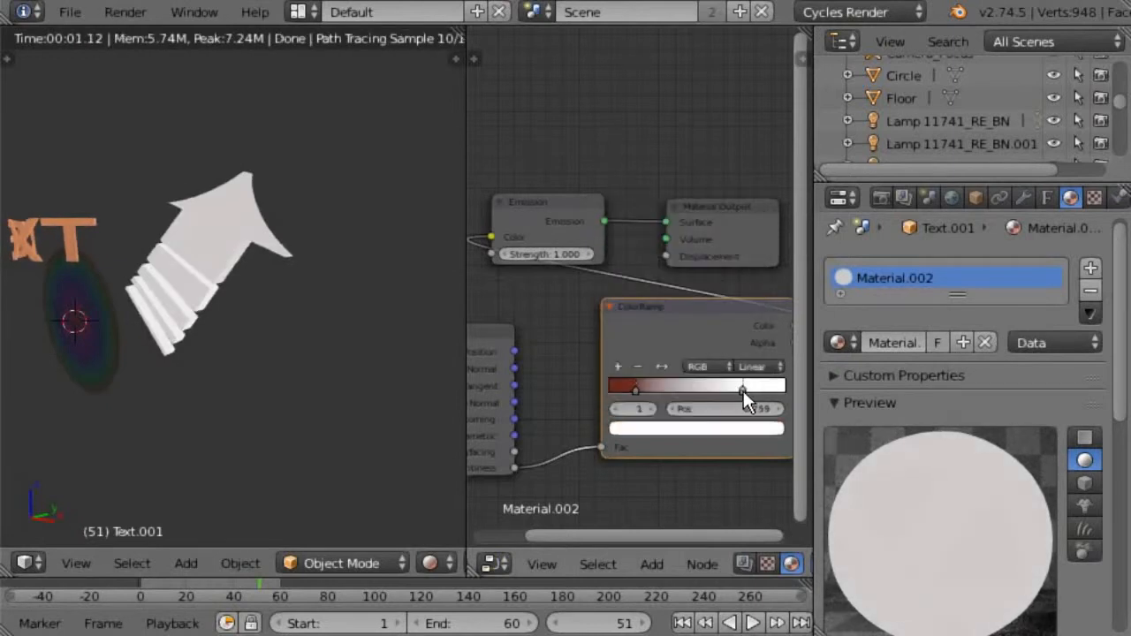
{"action": "left_click", "coordinate": [740, 429]}
{"action": "left_click", "coordinate": [650, 275]}
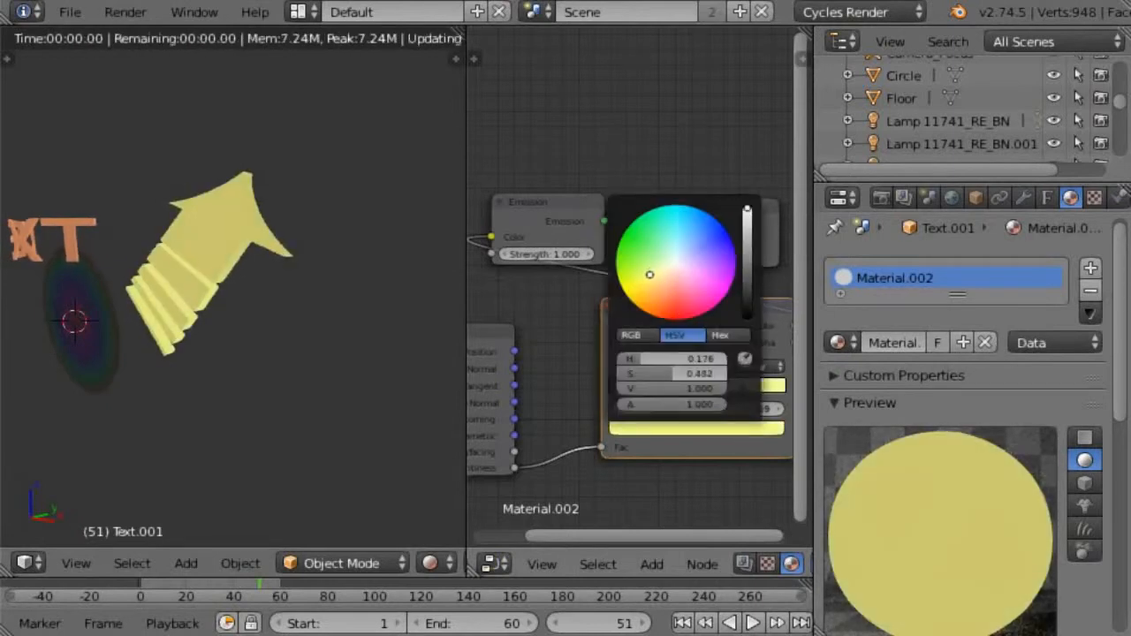
Turn the node editor into a 3D View and set the rendered viewport to Material shading.
{"action": "scroll", "coordinate": [351, 363], "scroll_direction": "up", "scroll_amount": 2}
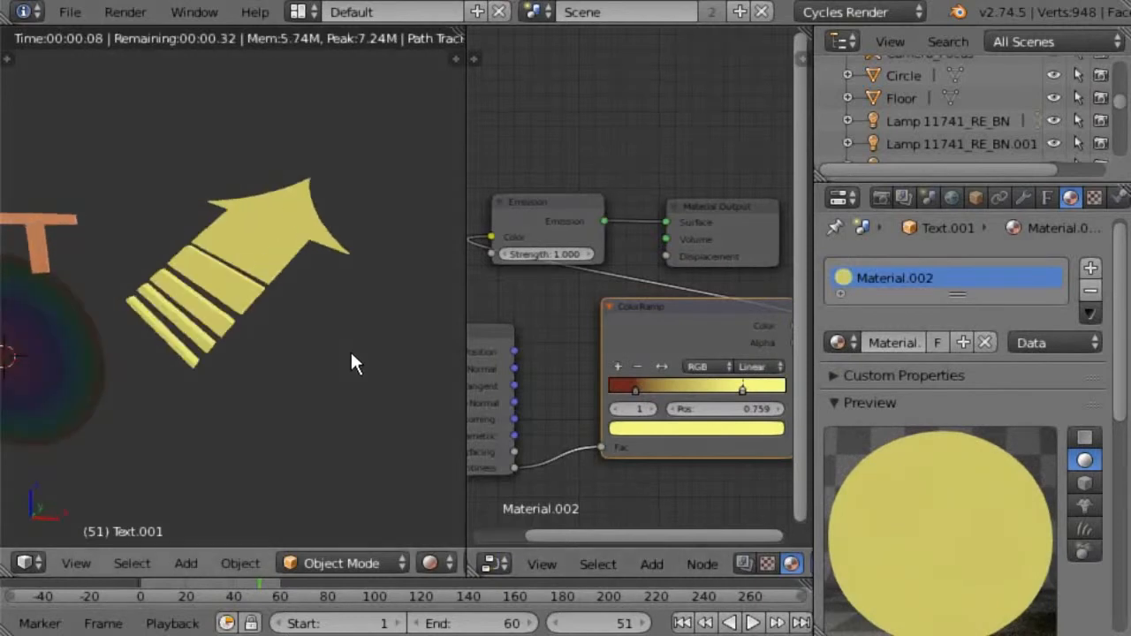
{"action": "scroll", "coordinate": [351, 352], "scroll_direction": "up", "scroll_amount": 2}
{"action": "middle_click_drag", "start_coordinate": [359, 341], "coordinate": [340, 381]}
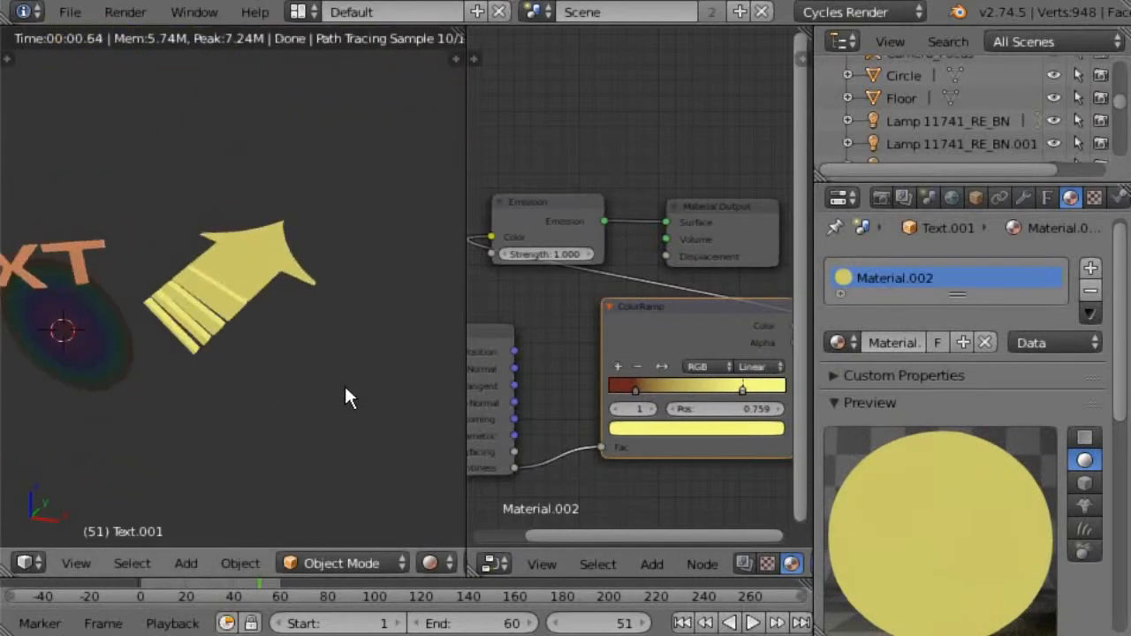
{"action": "left_click", "coordinate": [492, 564]}
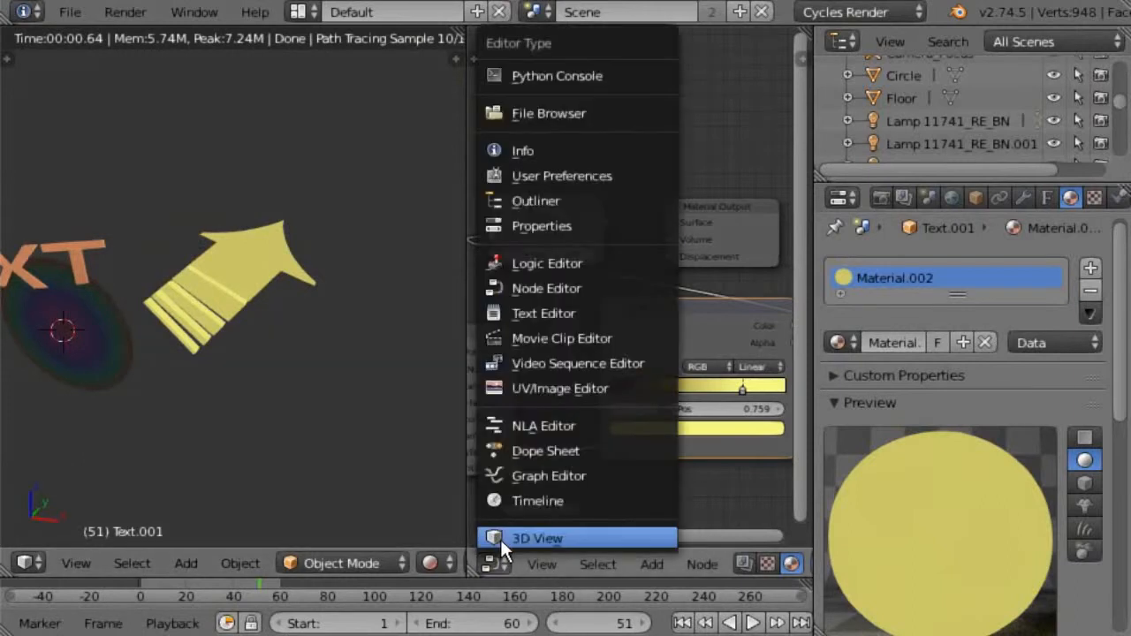
{"action": "left_click", "coordinate": [502, 538]}
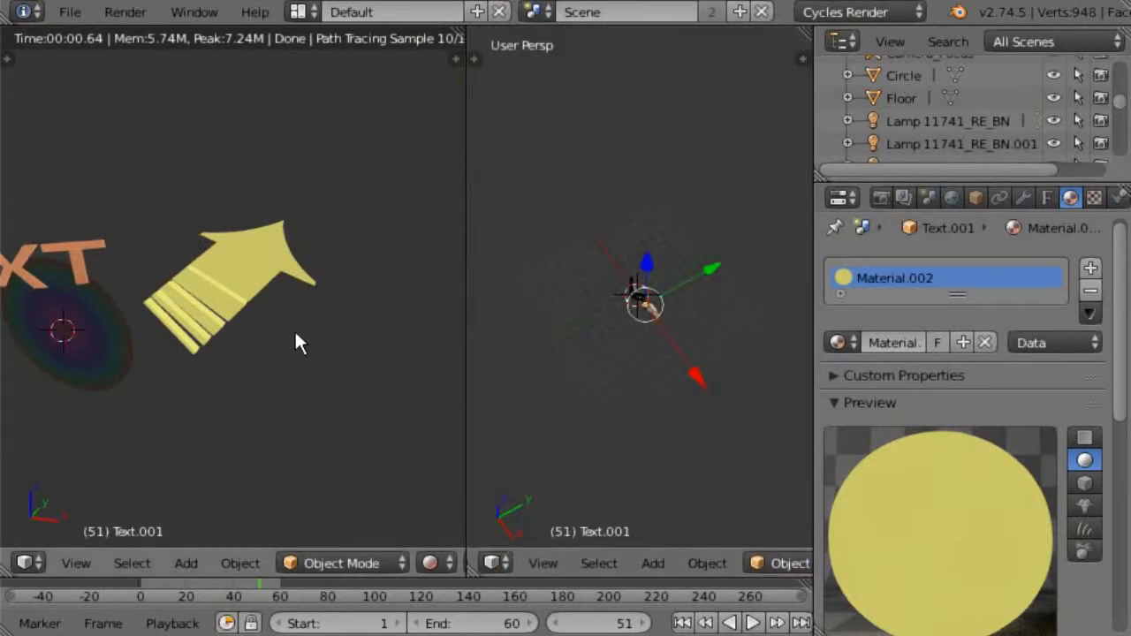
{"action": "left_click", "coordinate": [428, 562]}
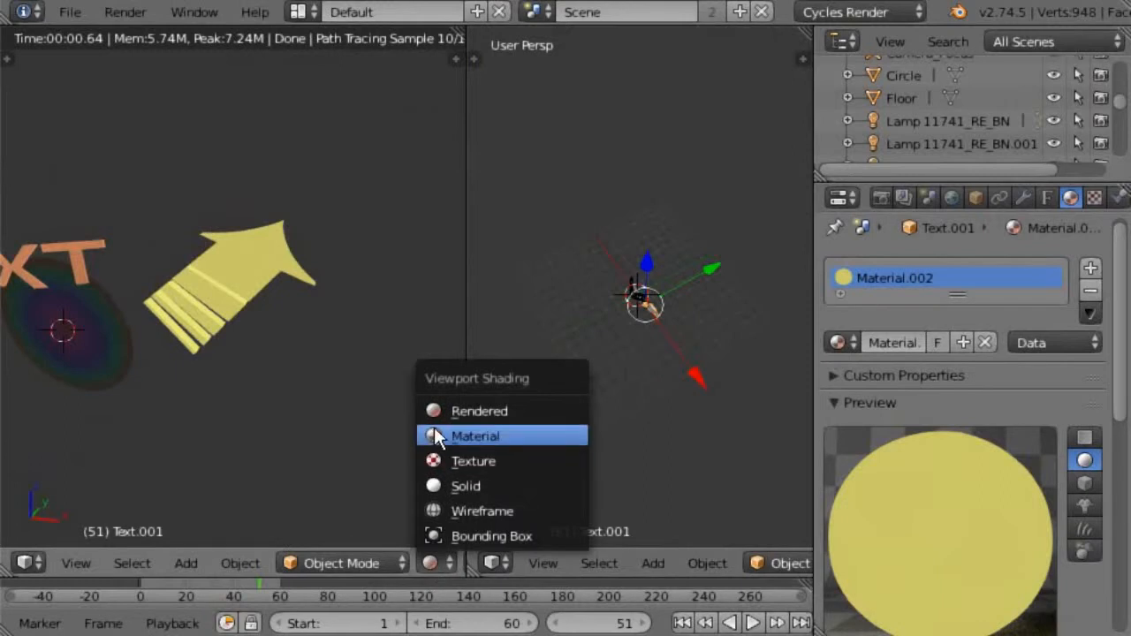
{"action": "left_click", "coordinate": [434, 434]}
Duplicate the arrow, place the copy near the circle, and reposition that copy from another viewing angle.
{"action": "middle_click_drag", "start_coordinate": [307, 350], "coordinate": [261, 375]}
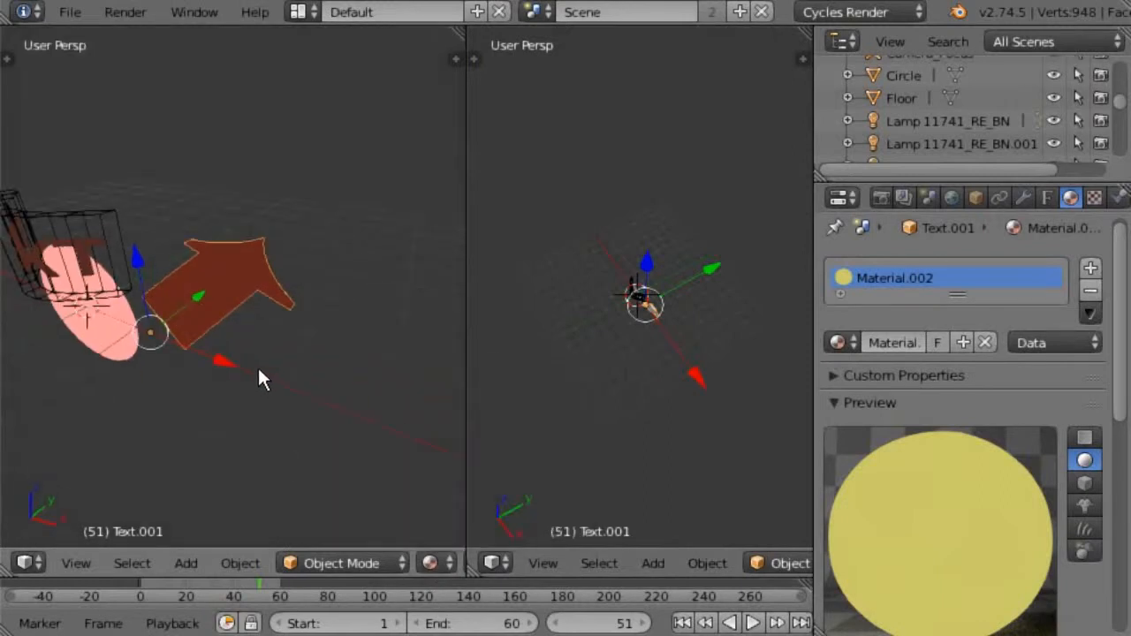
{"action": "key", "text": "shift+d"}
{"action": "left_click", "coordinate": [255, 274]}
{"action": "middle_click_drag", "start_coordinate": [274, 343], "coordinate": [74, 378]}
{"action": "key", "text": "g"}
{"action": "left_click", "coordinate": [161, 347]}
Duplicate the arrow two more times, placing each copy at a different spot around the circle.
{"action": "key", "text": "shift+d"}
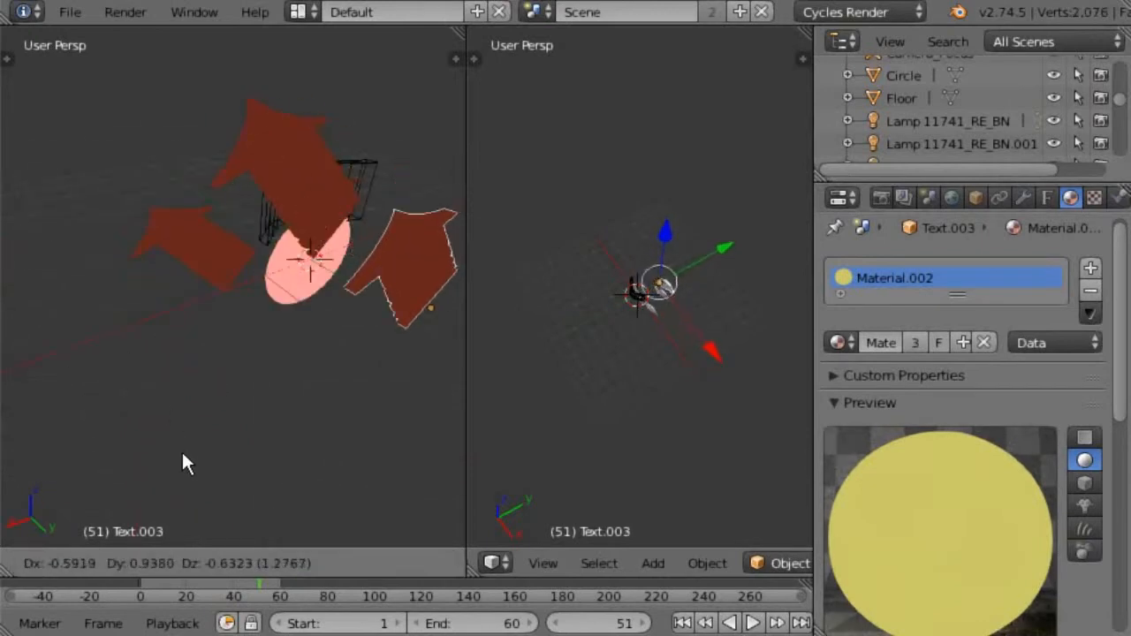
{"action": "left_click", "coordinate": [182, 452]}
{"action": "middle_click_drag", "start_coordinate": [182, 451], "coordinate": [54, 393]}
{"action": "scroll", "coordinate": [162, 371], "scroll_direction": "down", "scroll_amount": 3}
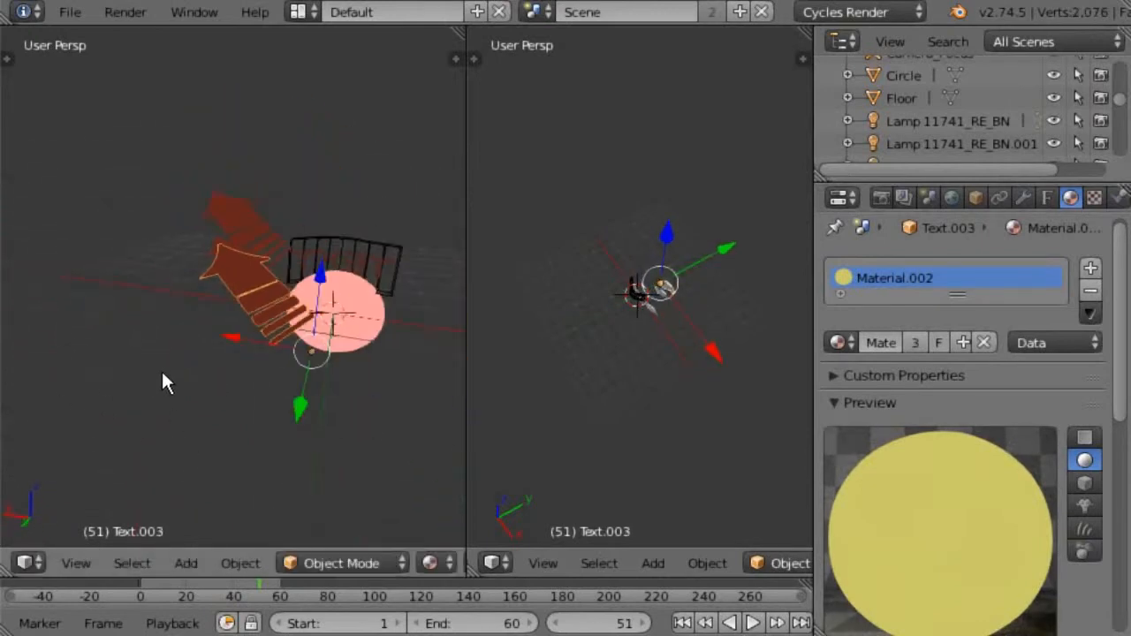
{"action": "middle_click_drag", "start_coordinate": [162, 371], "coordinate": [107, 344]}
{"action": "scroll", "coordinate": [107, 344], "scroll_direction": "up", "scroll_amount": 1}
{"action": "key", "text": "shift+d"}
{"action": "left_click", "coordinate": [294, 509]}
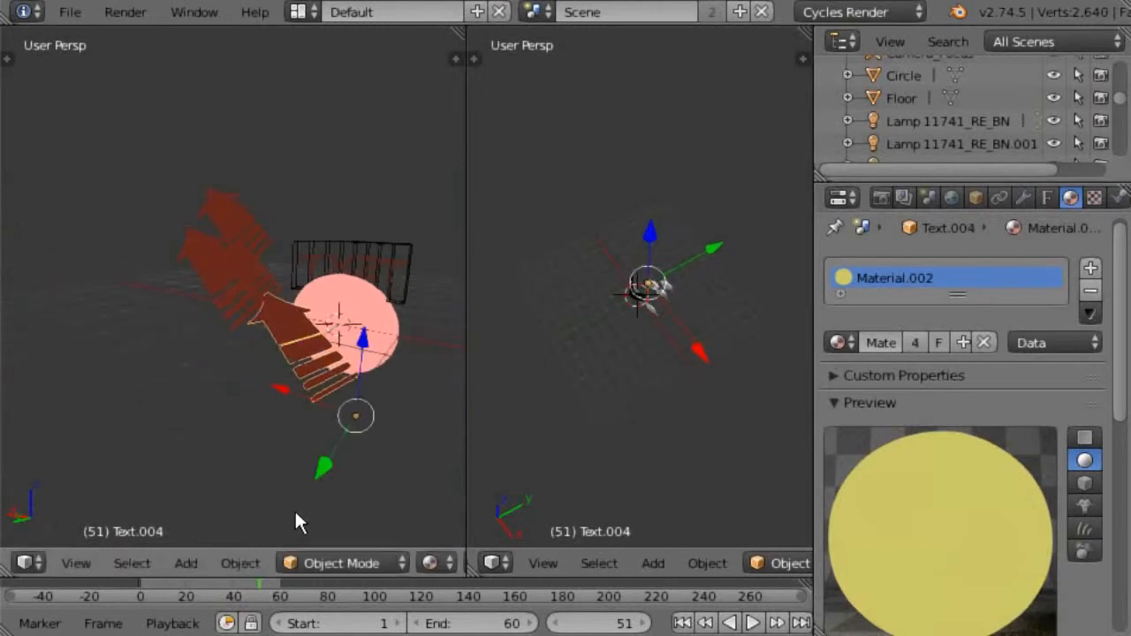
Make three further arrow copies, spreading them beside, below and above the circle.
{"action": "middle_click_drag", "start_coordinate": [295, 509], "coordinate": [314, 375]}
{"action": "key", "text": "shift+d"}
{"action": "left_click", "coordinate": [349, 433]}
{"action": "key", "text": "shift+d"}
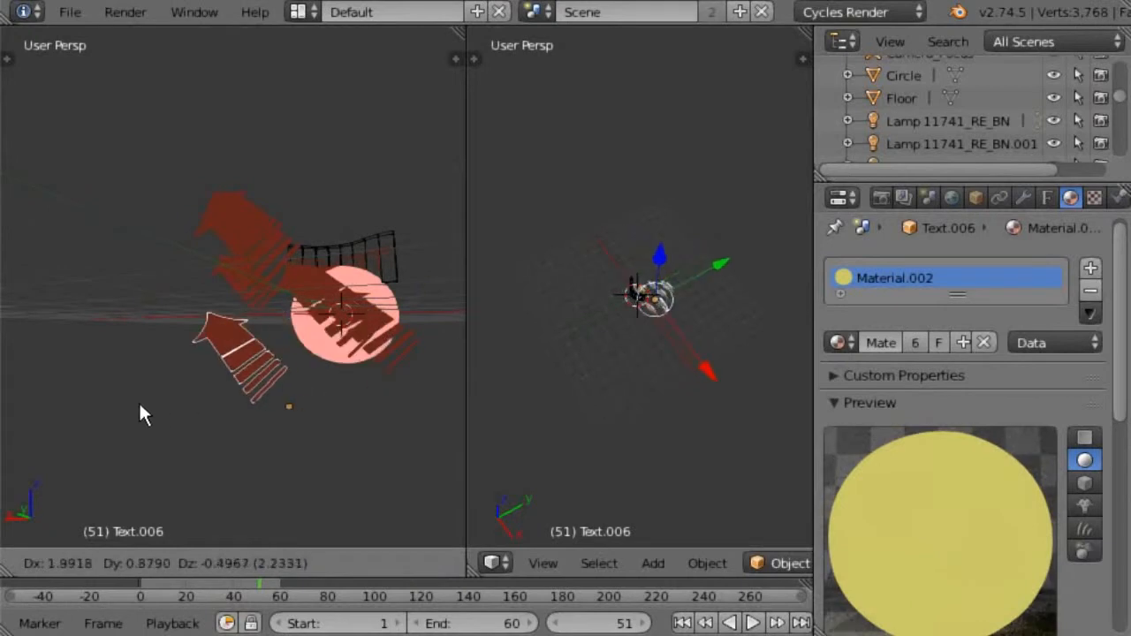
{"action": "left_click", "coordinate": [160, 395]}
{"action": "middle_click_drag", "start_coordinate": [160, 395], "coordinate": [198, 420]}
{"action": "key", "text": "shift+d"}
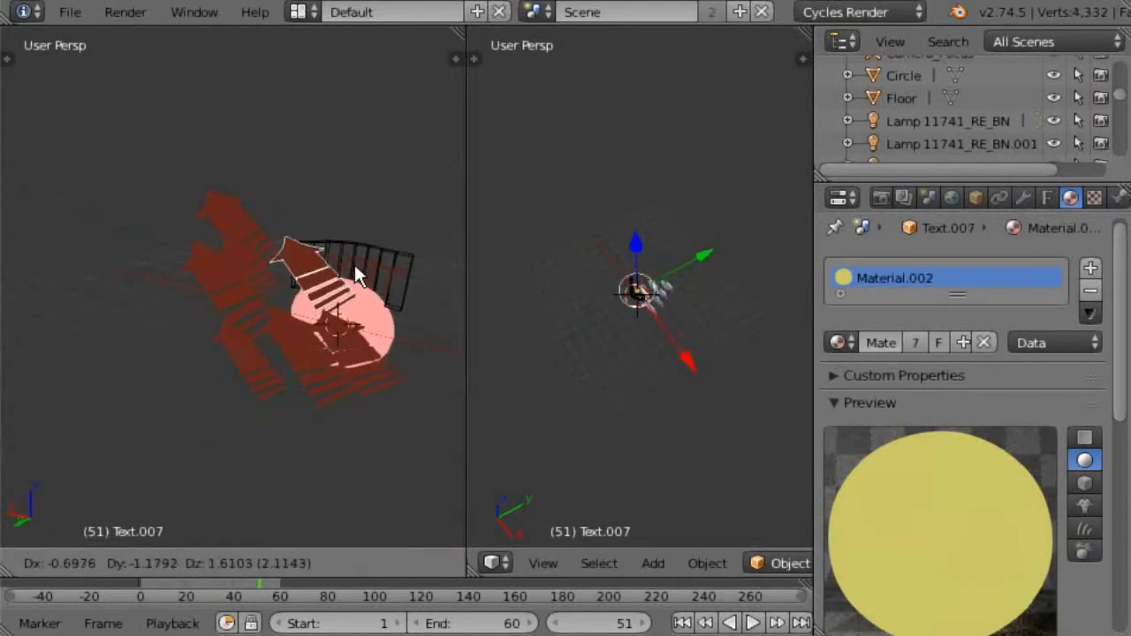
{"action": "left_click", "coordinate": [369, 249]}
Move the newest arrow copy along the Y axis, away from the circle and text.
{"action": "middle_click_drag", "start_coordinate": [370, 240], "coordinate": [157, 269]}
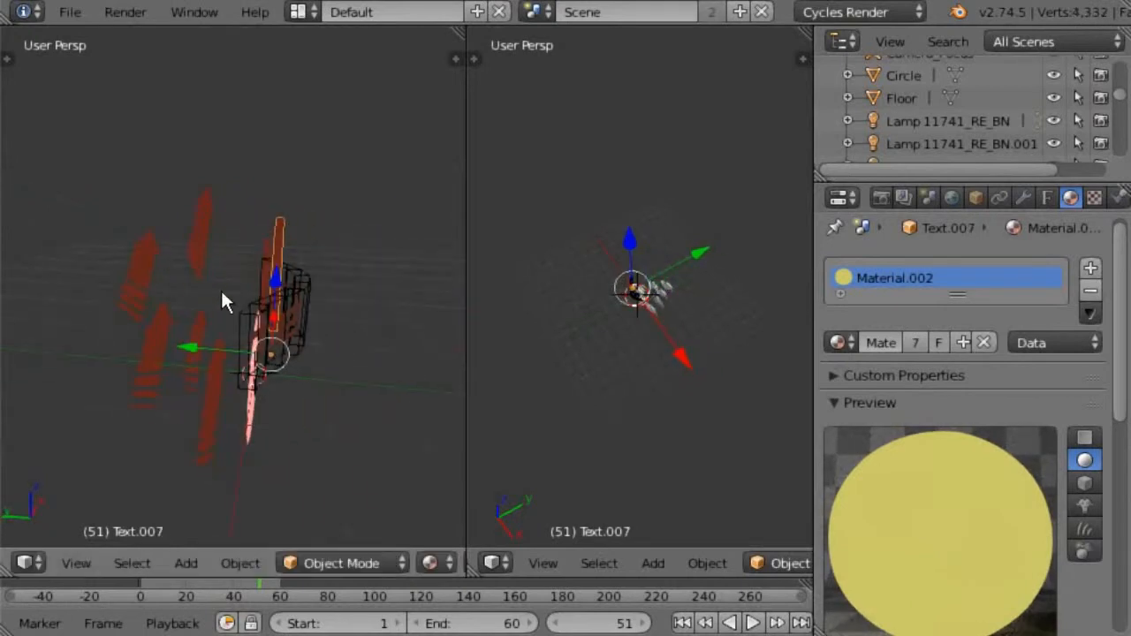
{"action": "key", "text": "g"}
{"action": "key", "text": "y"}
{"action": "left_click", "coordinate": [132, 323]}
Switch to the camera view and move the arrow at the frame's lower right corner to its upper left corner.
{"action": "middle_click_drag", "start_coordinate": [247, 357], "coordinate": [41, 310]}
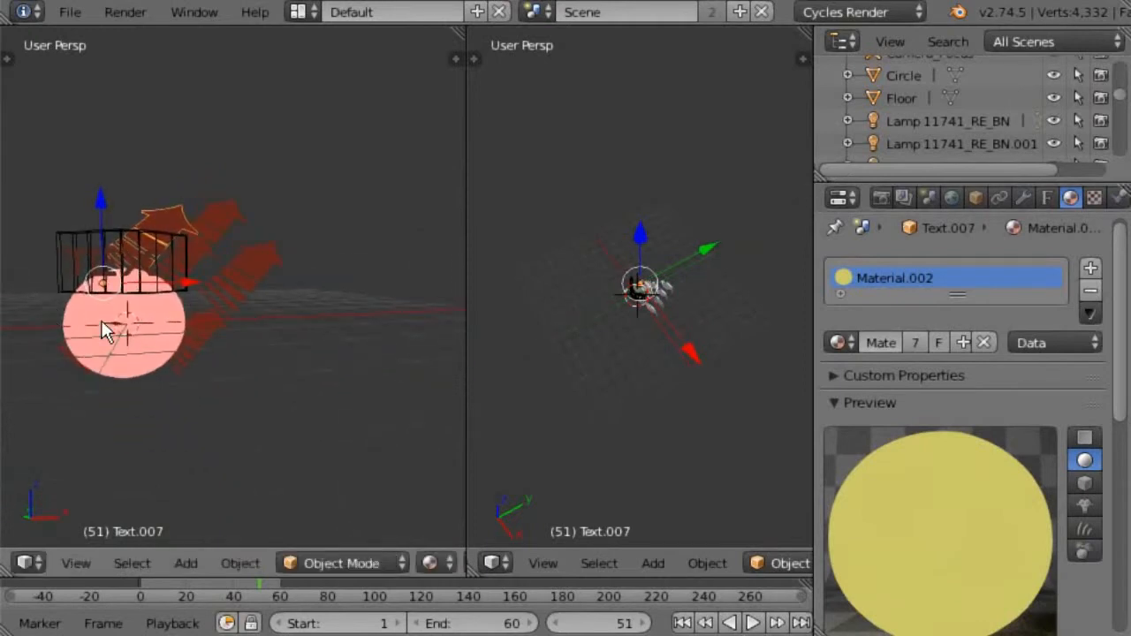
{"action": "key", "text": "KP_0"}
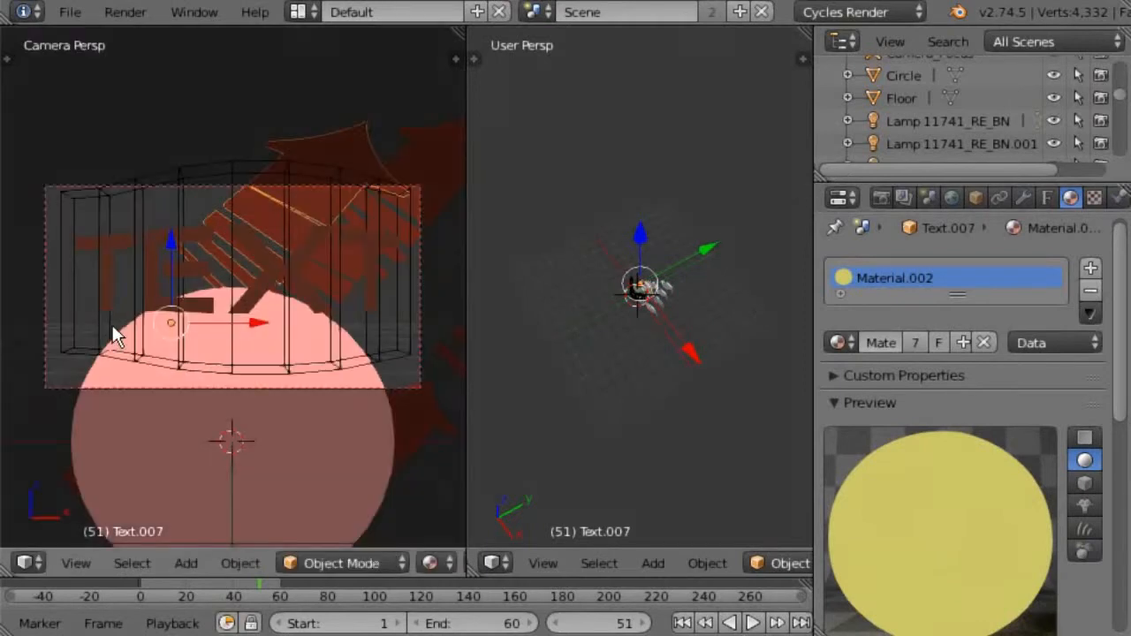
{"action": "right_click", "coordinate": [375, 401]}
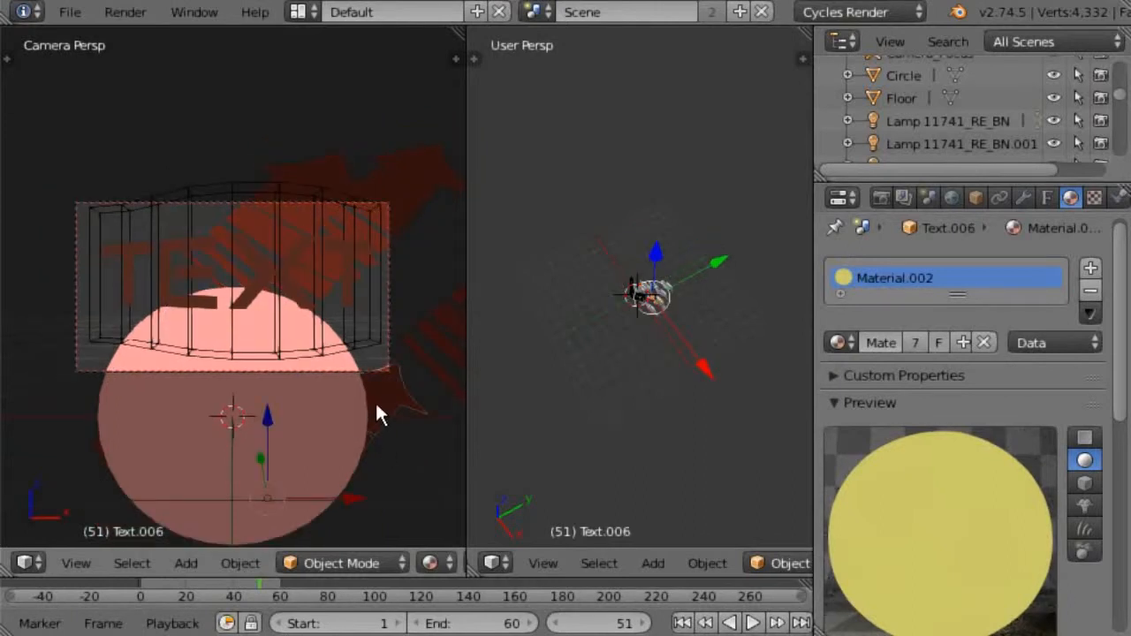
{"action": "key", "text": "g"}
{"action": "left_click", "coordinate": [137, 195]}
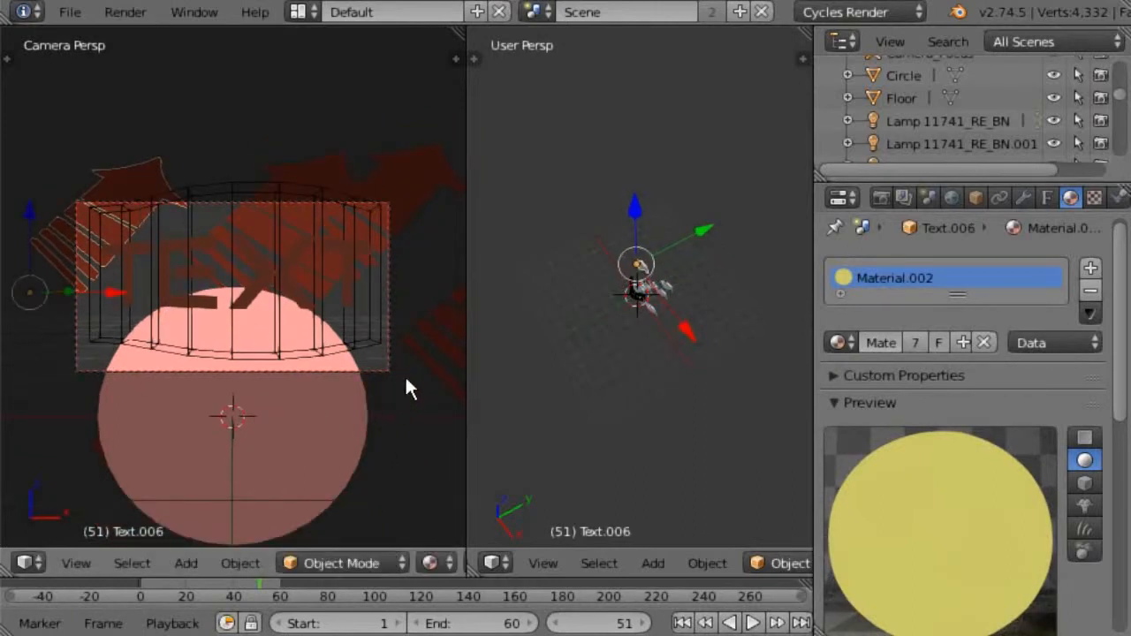
Move the original arrow from right of the camera frame to its lower left corner.
{"action": "right_click", "coordinate": [422, 335]}
{"action": "key", "text": "g"}
{"action": "left_click", "coordinate": [180, 367]}
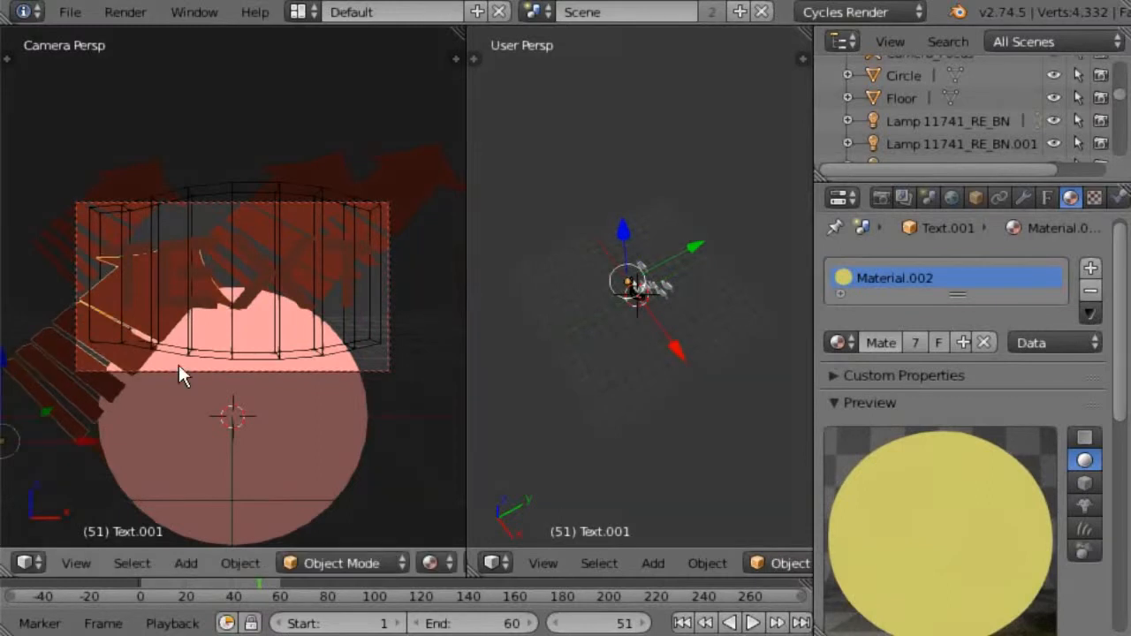
Move the lower-left arrow along the Y axis, deeper into the scene, and preview the camera view with rendered shading.
{"action": "key", "text": "g"}
{"action": "key", "text": "y"}
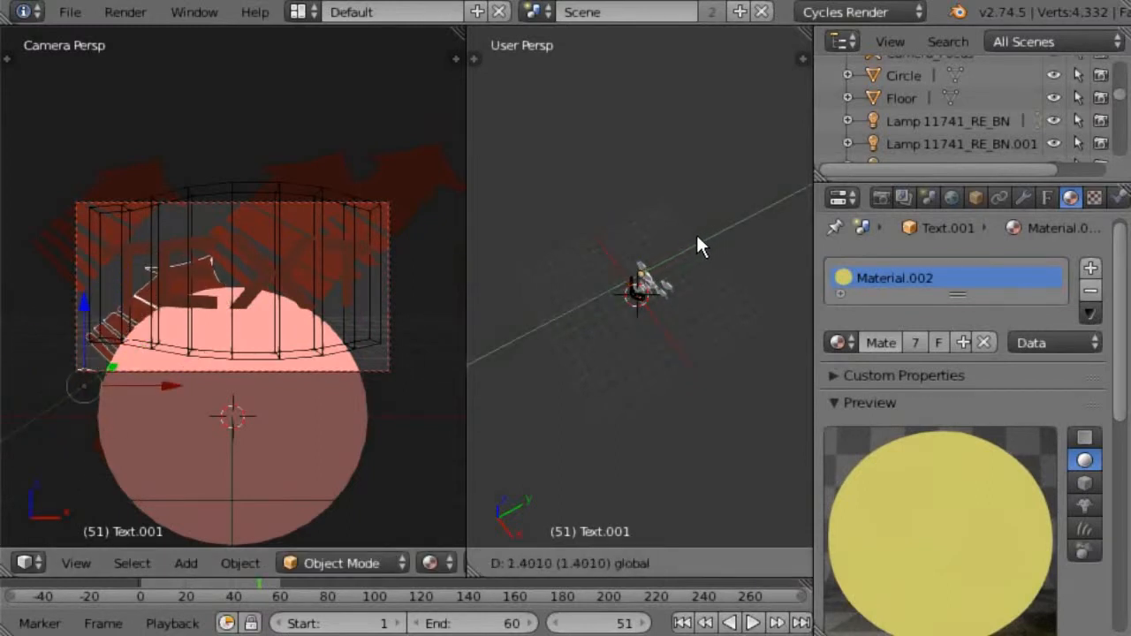
{"action": "left_click", "coordinate": [705, 227]}
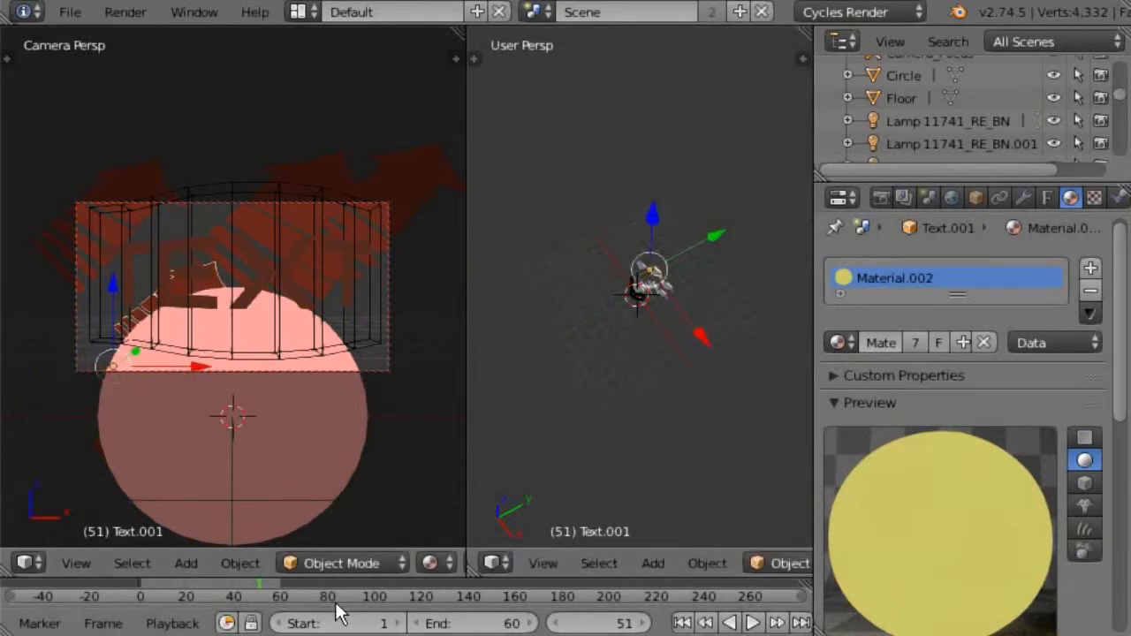
{"action": "left_click", "coordinate": [430, 564]}
{"action": "left_click", "coordinate": [447, 411]}
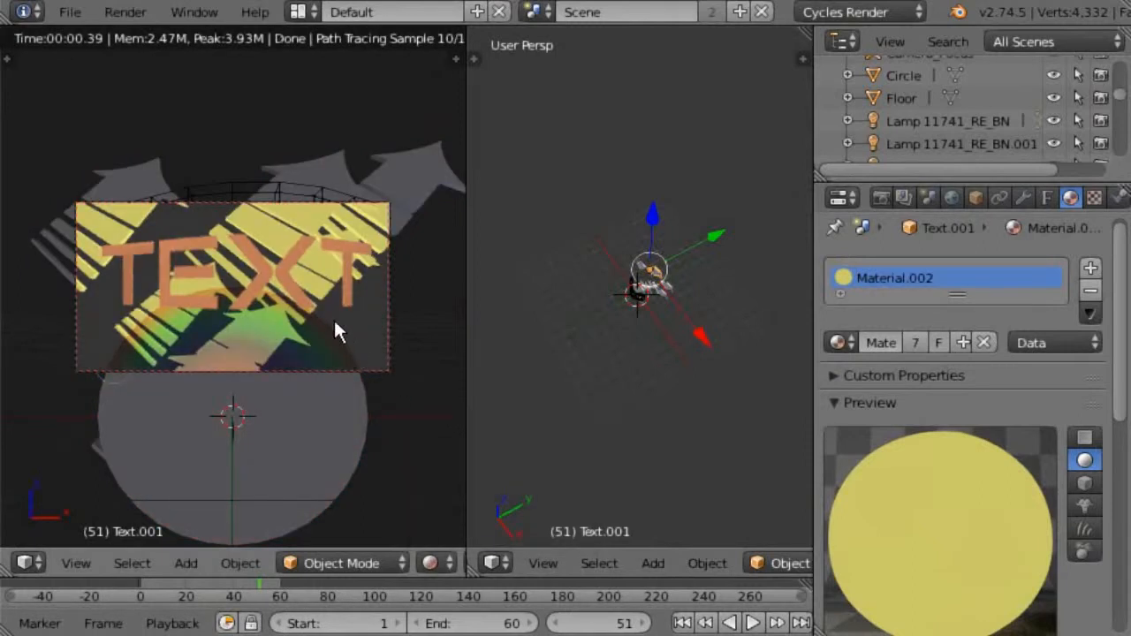
Show the text object's material nodes and lower its emission strength to 0.3.
{"action": "right_click", "coordinate": [299, 290]}
{"action": "left_click", "coordinate": [492, 563]}
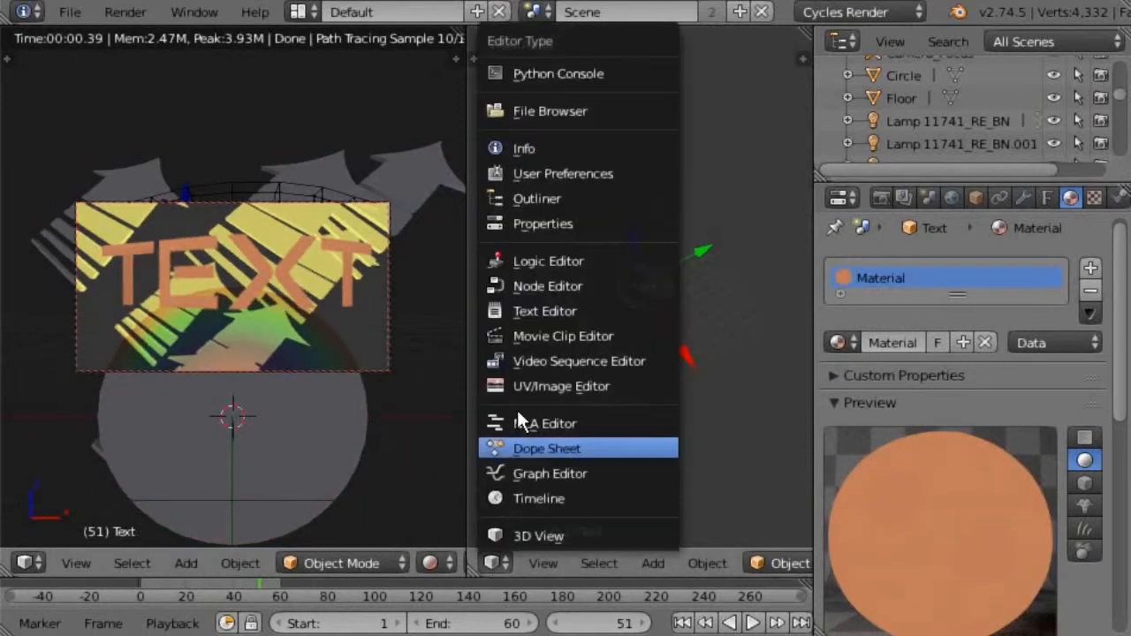
{"action": "left_click", "coordinate": [511, 287]}
{"action": "middle_click_drag", "start_coordinate": [594, 275], "coordinate": [685, 285]}
{"action": "mouse_move", "coordinate": [584, 268]}
{"action": "left_mouse_down"}
{"action": "mouse_move", "coordinate": [613, 268]}
{"action": "mouse_move", "coordinate": [567, 268]}
{"action": "left_mouse_up"}
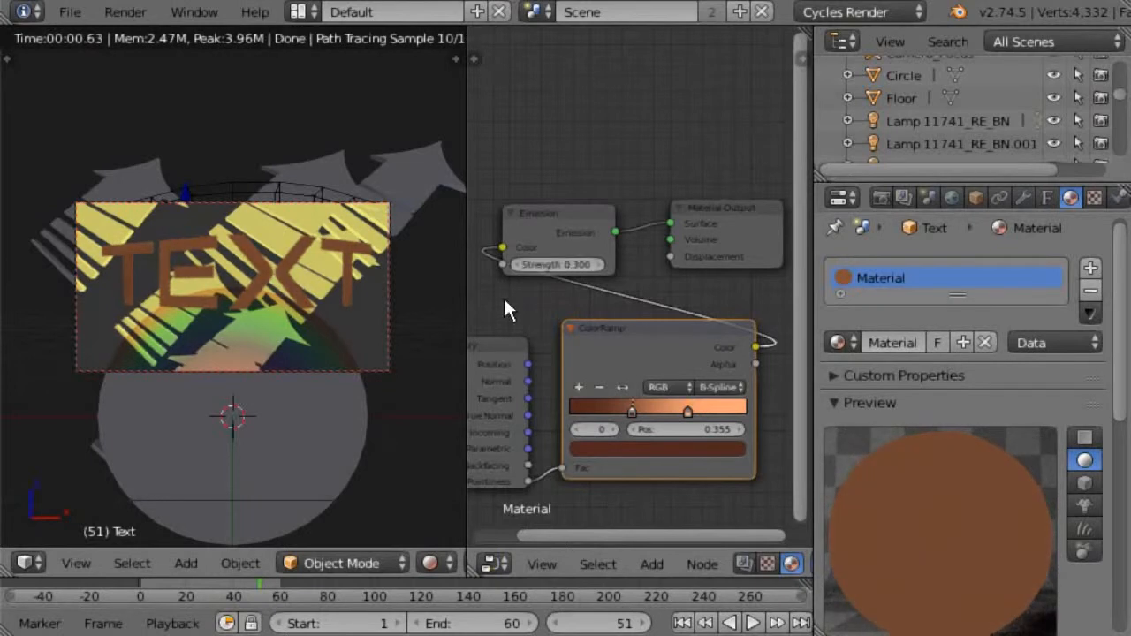
Raise the circle along the Z axis to centre it in the camera frame, using material shading, and restore the second 3D view.
{"action": "right_click", "coordinate": [298, 430]}
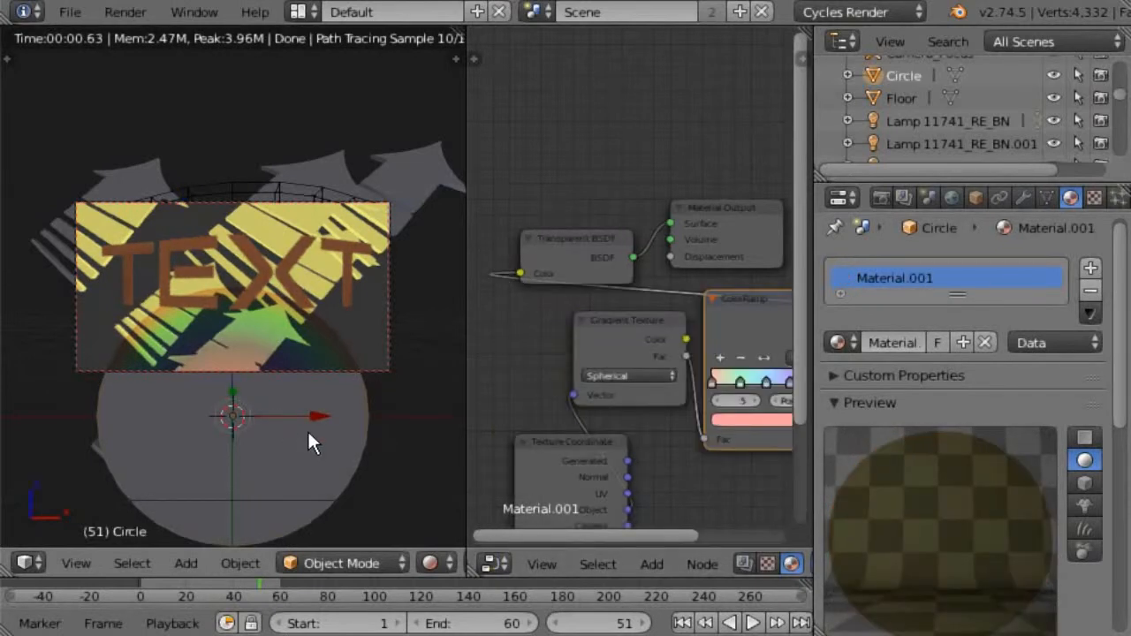
{"action": "scroll", "coordinate": [308, 430], "scroll_direction": "up", "scroll_amount": 1}
{"action": "left_click", "coordinate": [429, 563]}
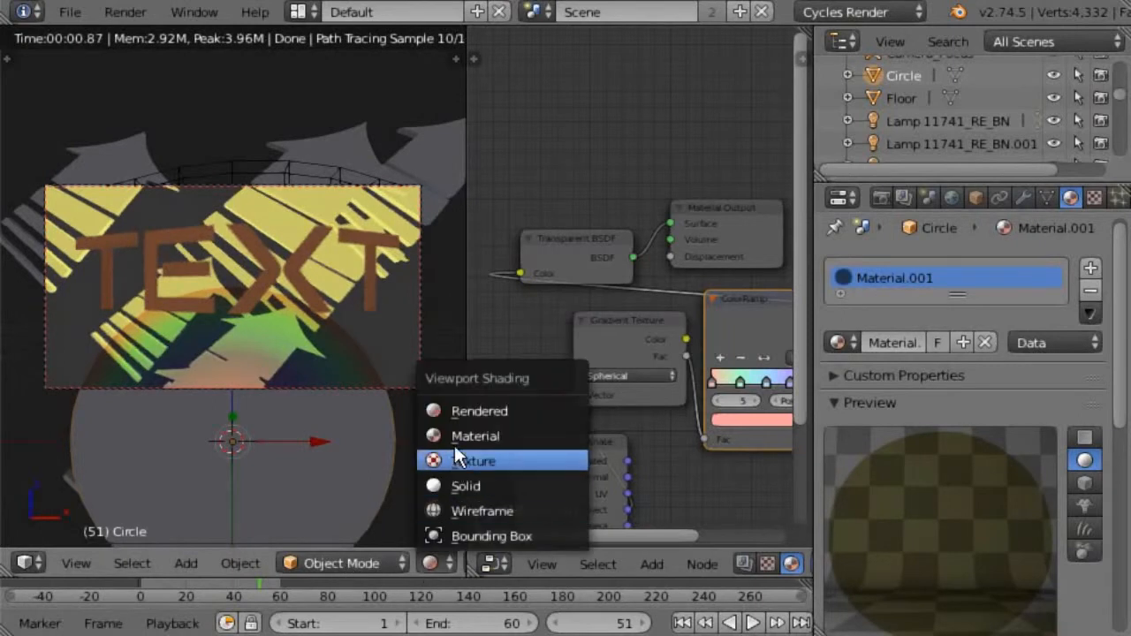
{"action": "left_click", "coordinate": [477, 434]}
{"action": "left_click_drag", "start_coordinate": [237, 376], "coordinate": [237, 214]}
{"action": "left_click", "coordinate": [492, 564]}
{"action": "left_click", "coordinate": [506, 532]}
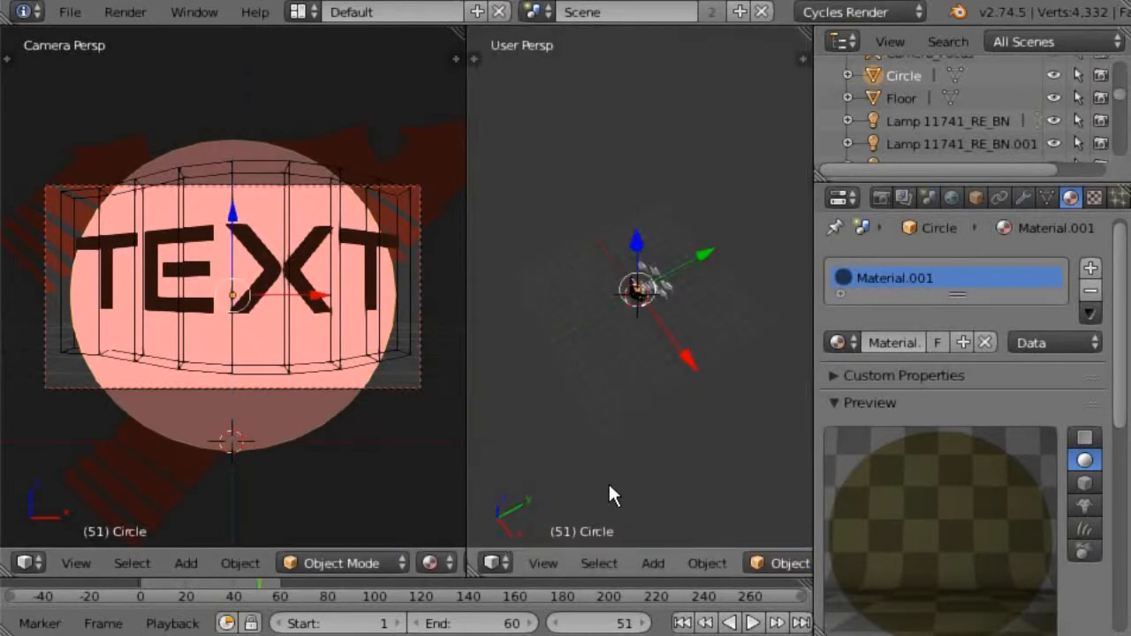
Move the circle along the Y axis to far behind the arrows and keyframe its location at frame 1.
{"action": "left_click_drag", "start_coordinate": [691, 263], "coordinate": [768, 200]}
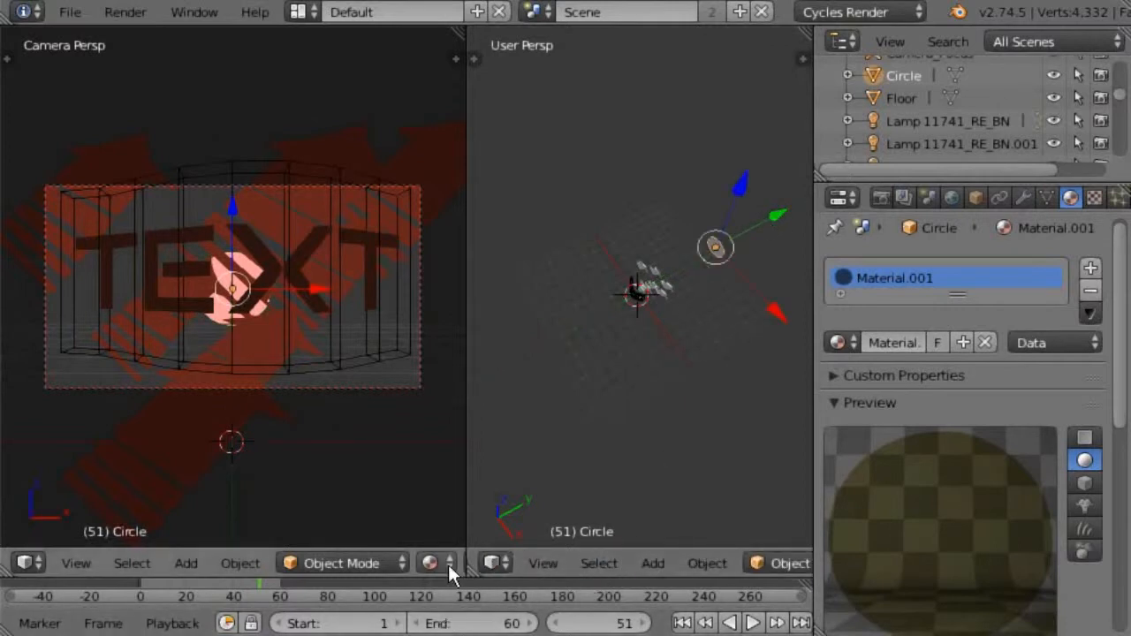
{"action": "left_click", "coordinate": [682, 624]}
{"action": "key", "text": "i"}
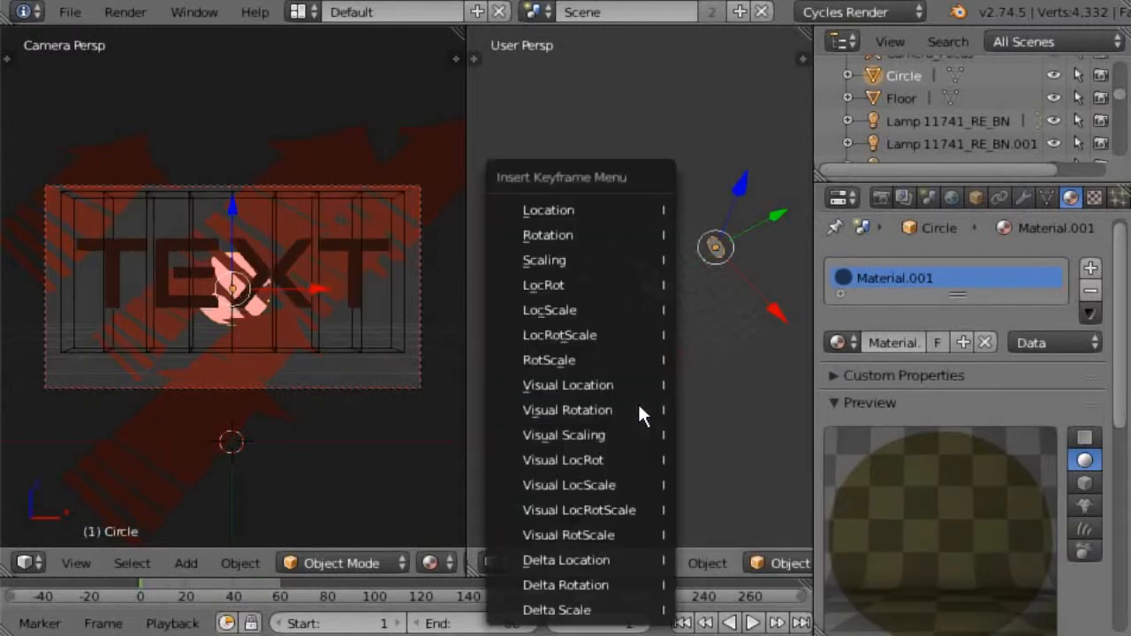
{"action": "left_click", "coordinate": [617, 210]}
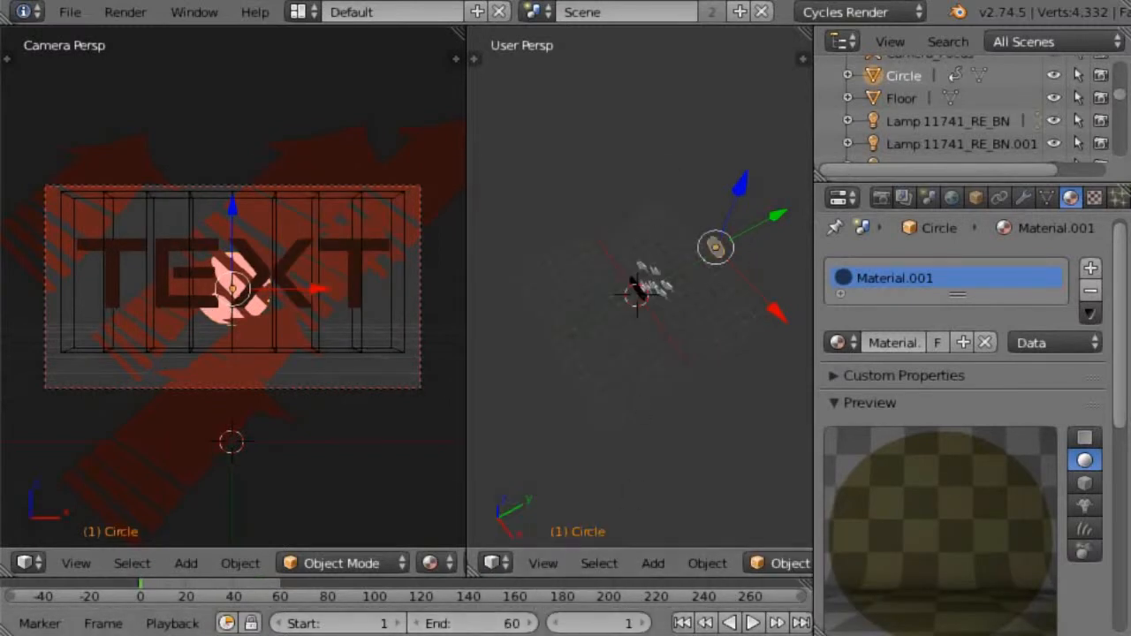
At frame 60, bring the circle forward along the Y axis until it fills the rendered camera frame, and keyframe its location.
{"action": "left_click", "coordinate": [800, 623]}
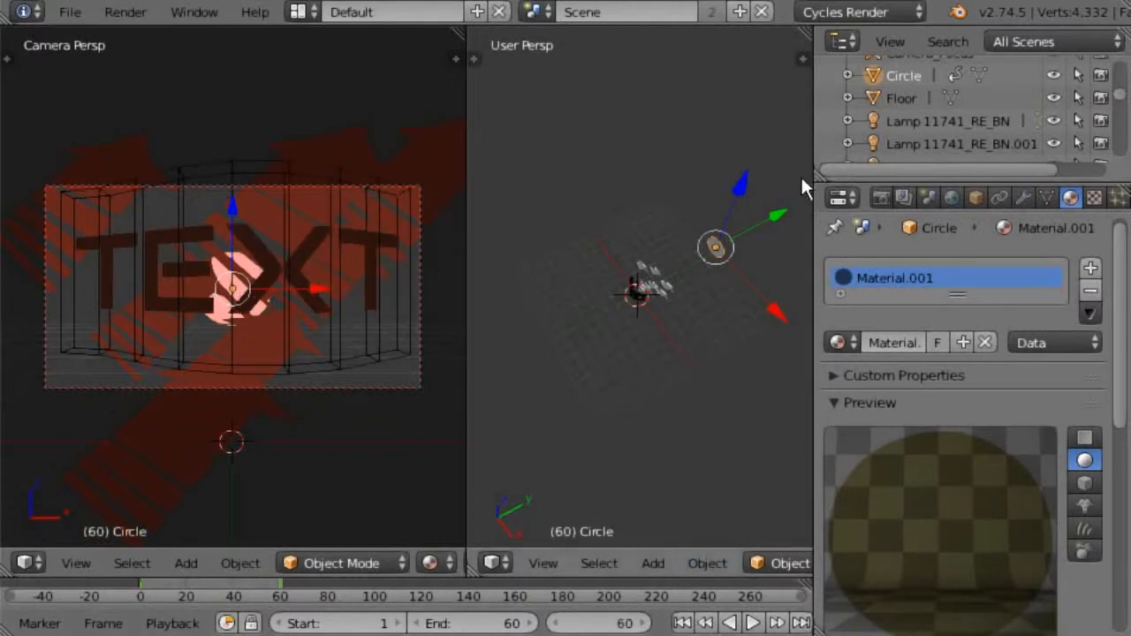
{"action": "key", "text": "g"}
{"action": "key", "text": "y"}
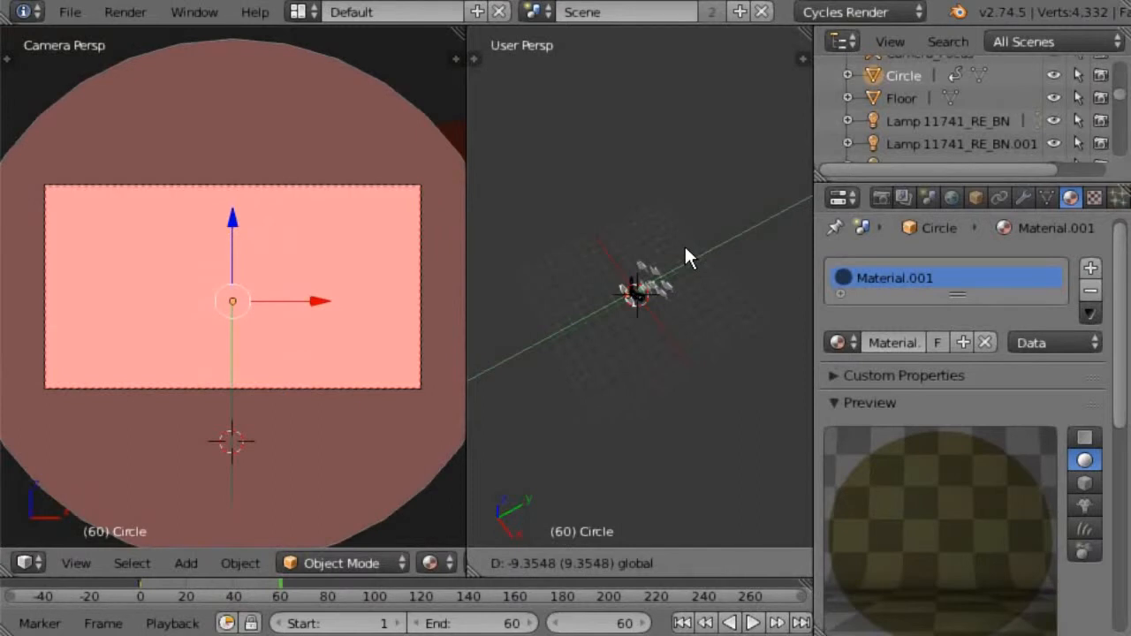
{"action": "left_click", "coordinate": [684, 244]}
{"action": "left_click", "coordinate": [430, 564]}
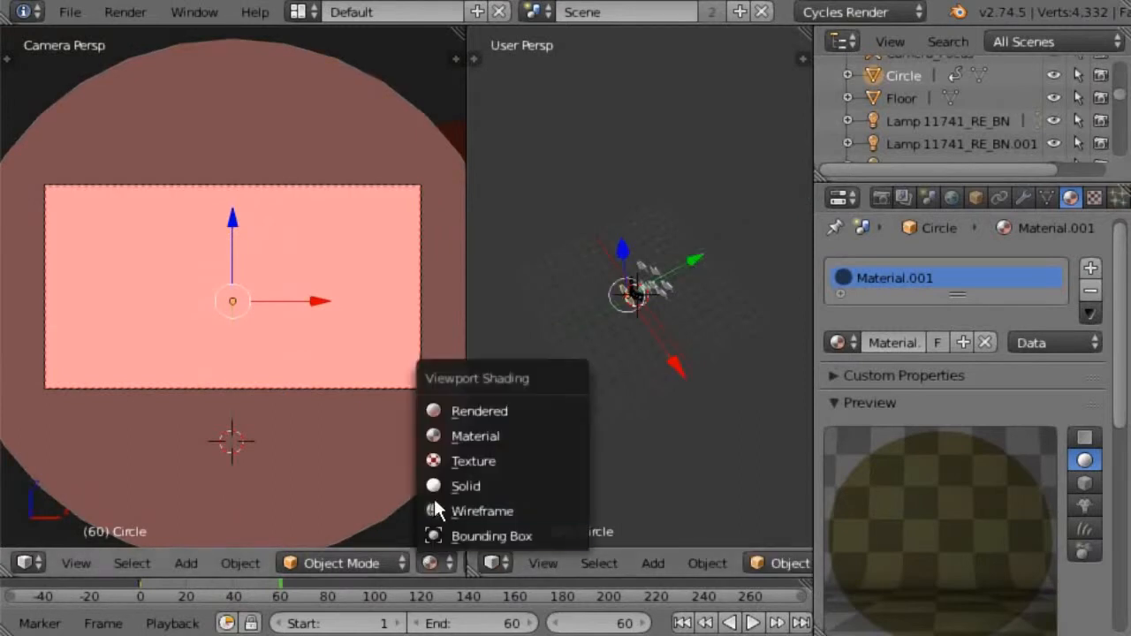
{"action": "left_click", "coordinate": [436, 412]}
{"action": "key", "text": "g"}
{"action": "key", "text": "y"}
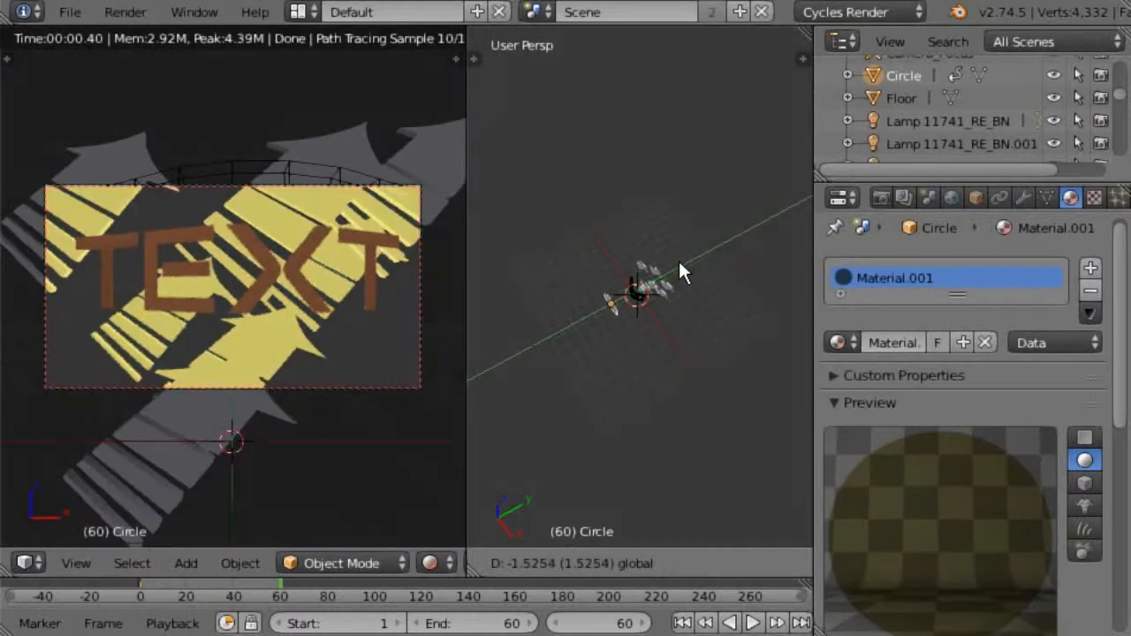
{"action": "left_click", "coordinate": [681, 263]}
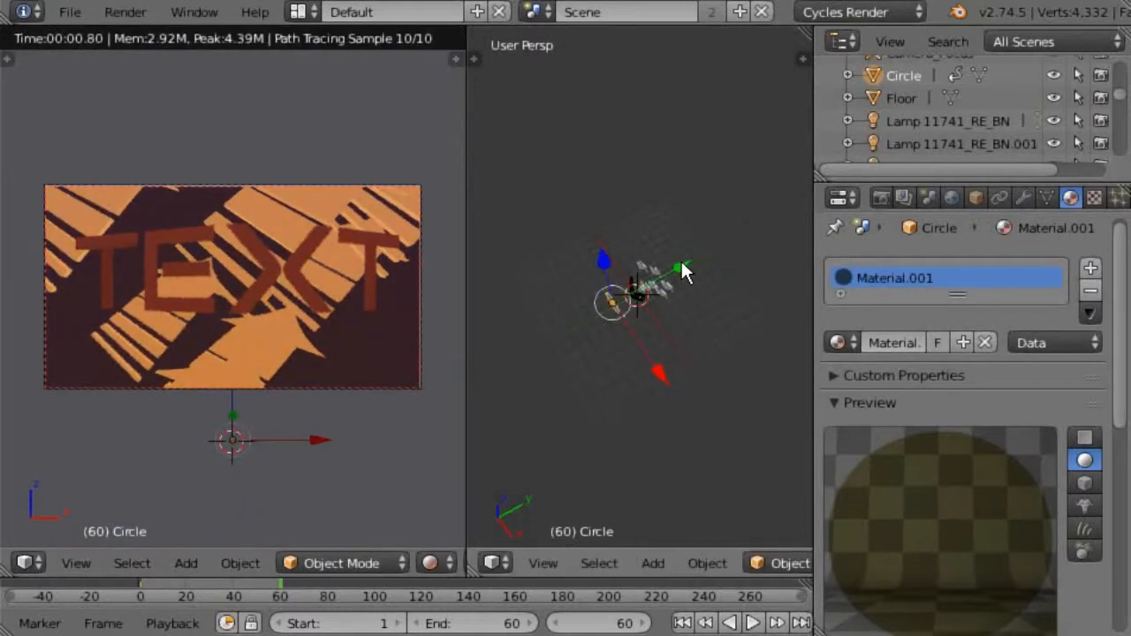
{"action": "key", "text": "i"}
{"action": "left_click", "coordinate": [659, 188]}
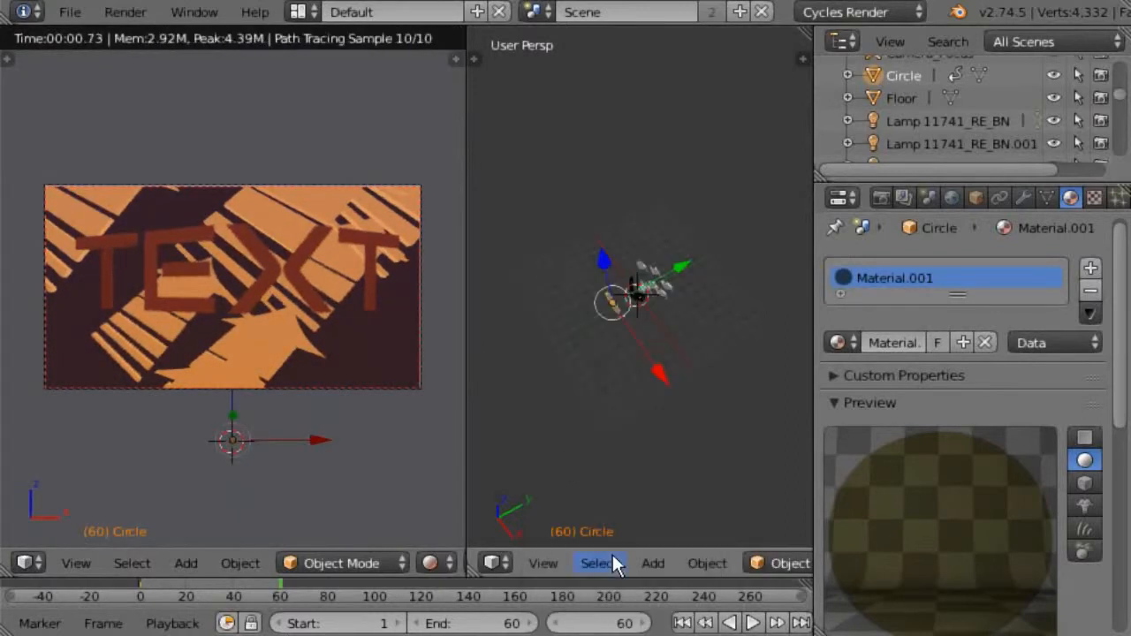
Play the circle animation from the start in the rendered camera view, stop it and return to frame 1.
{"action": "left_click", "coordinate": [683, 623]}
{"action": "left_click", "coordinate": [752, 624]}
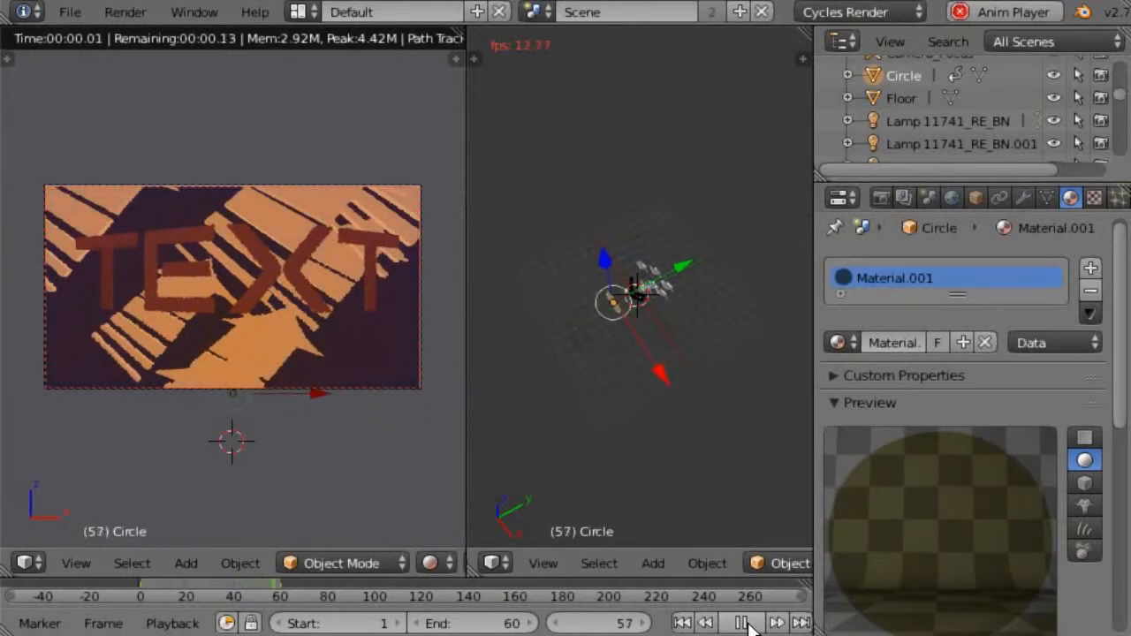
{"action": "left_click", "coordinate": [742, 624]}
{"action": "left_click", "coordinate": [683, 623]}
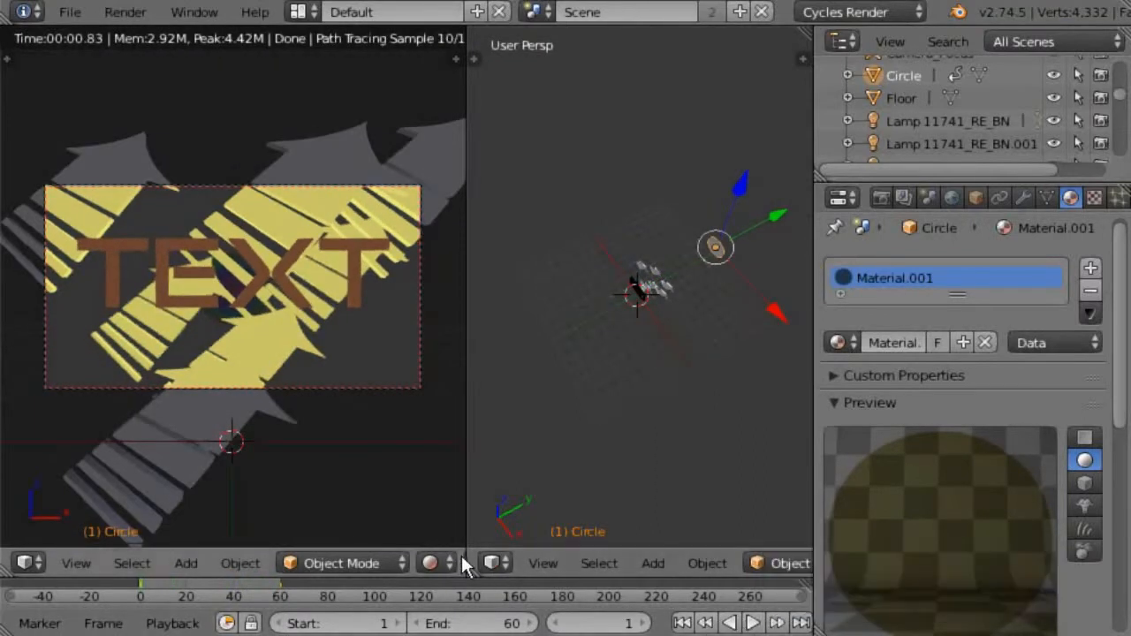
Try the circle nearer the camera along the Y axis at frame 1, checking it in solid and rendered shading.
{"action": "left_click", "coordinate": [437, 561]}
{"action": "left_click", "coordinate": [437, 483]}
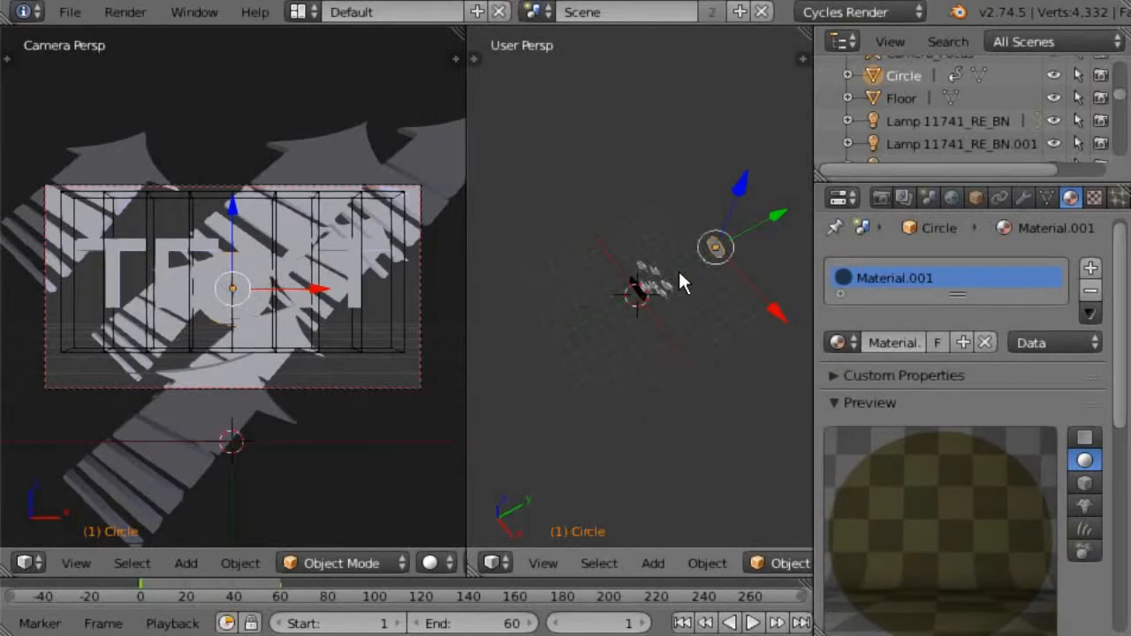
{"action": "left_click_drag", "start_coordinate": [779, 217], "coordinate": [691, 244]}
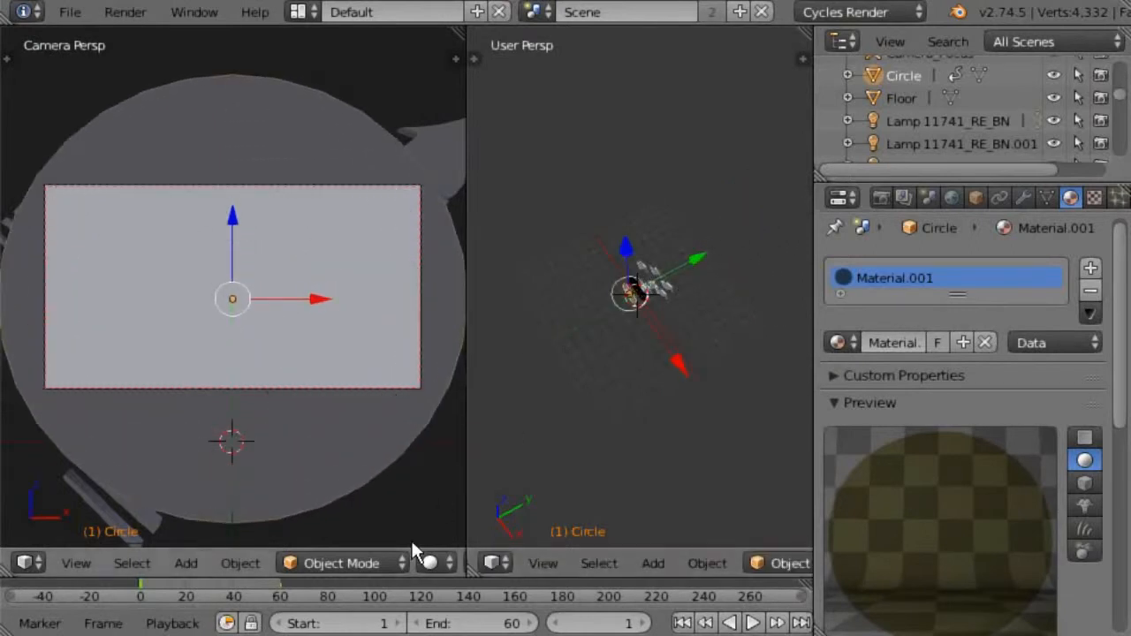
{"action": "left_click", "coordinate": [421, 564]}
{"action": "left_click", "coordinate": [453, 406]}
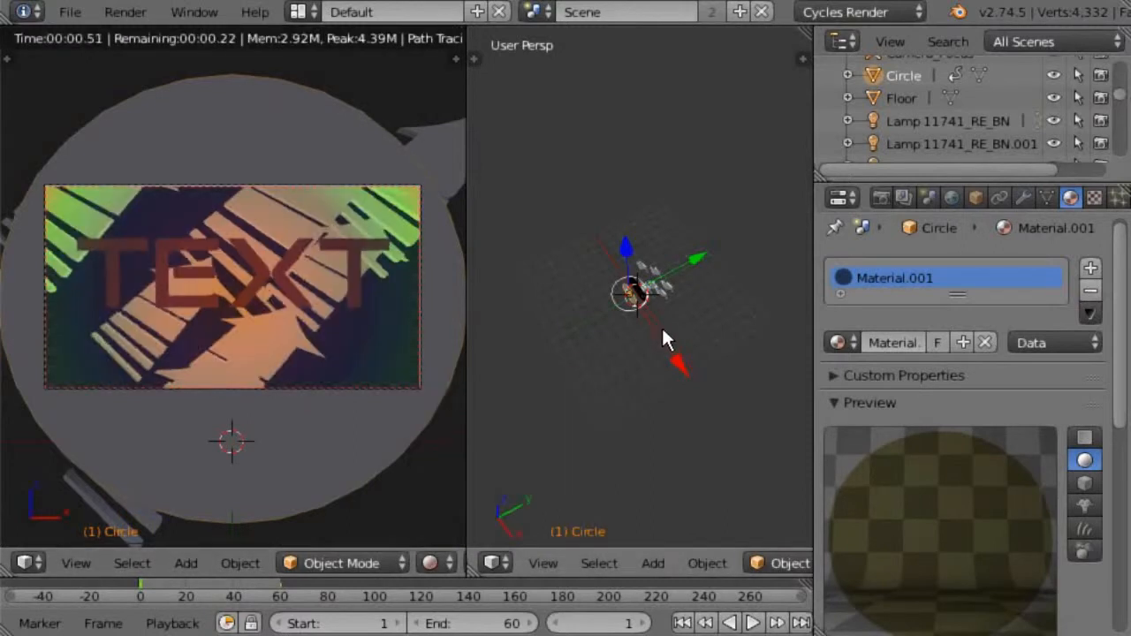
{"action": "mouse_move", "coordinate": [682, 262]}
{"action": "left_mouse_down"}
{"action": "mouse_move", "coordinate": [704, 254]}
{"action": "mouse_move", "coordinate": [691, 250]}
{"action": "left_mouse_up"}
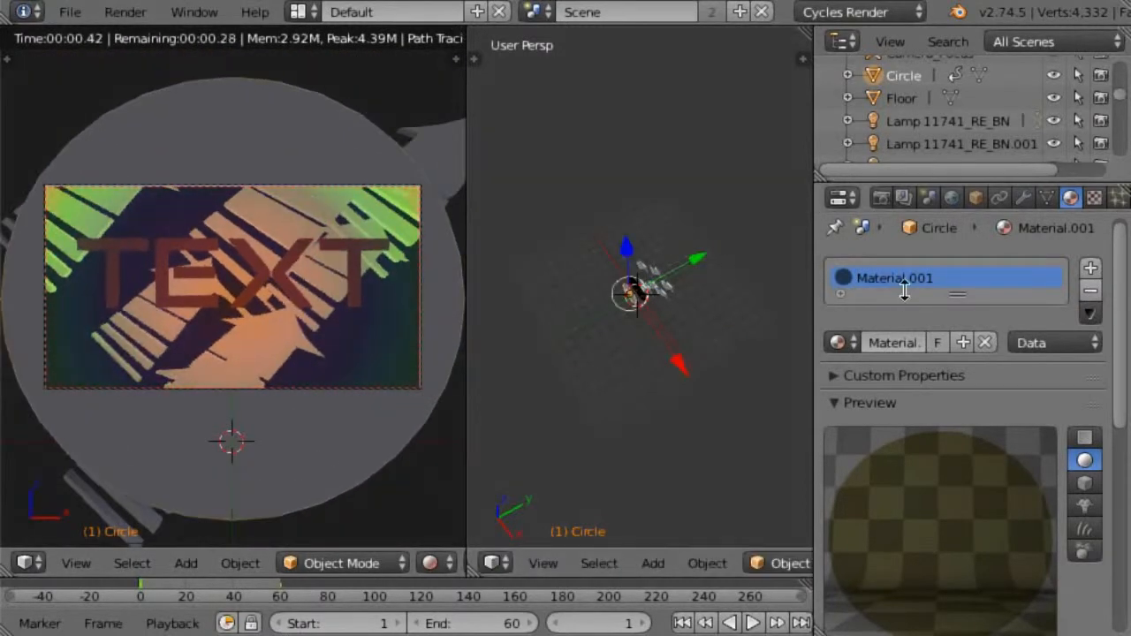
Render frame 1 as a still image and fit the result to the image editor.
{"action": "left_click", "coordinate": [882, 198]}
{"action": "left_click", "coordinate": [861, 304]}
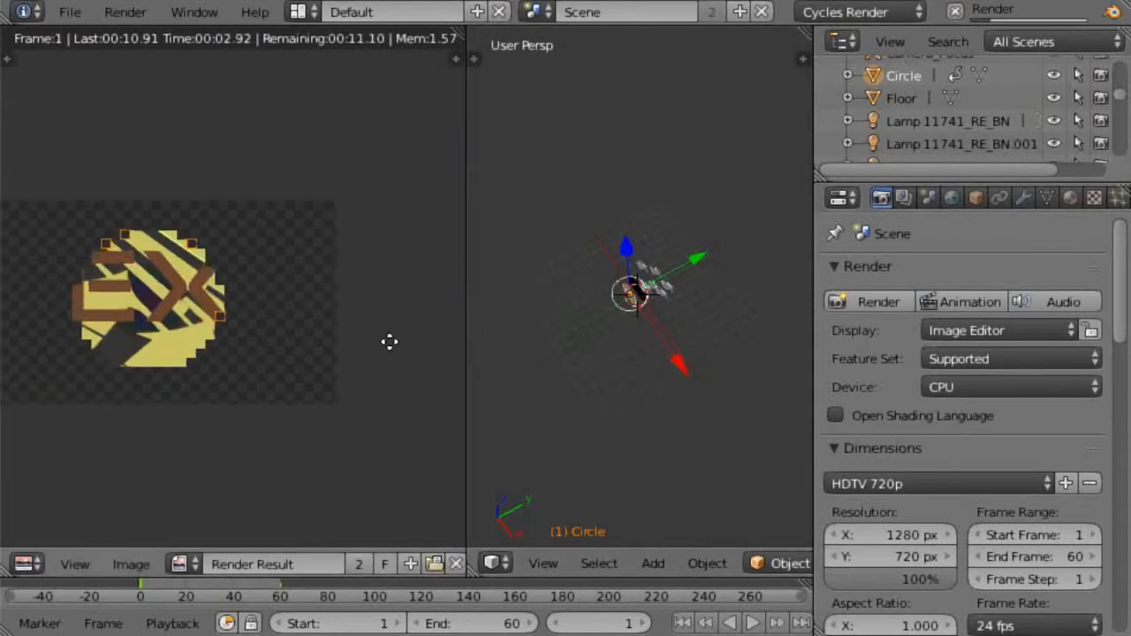
{"action": "key", "text": "Home"}
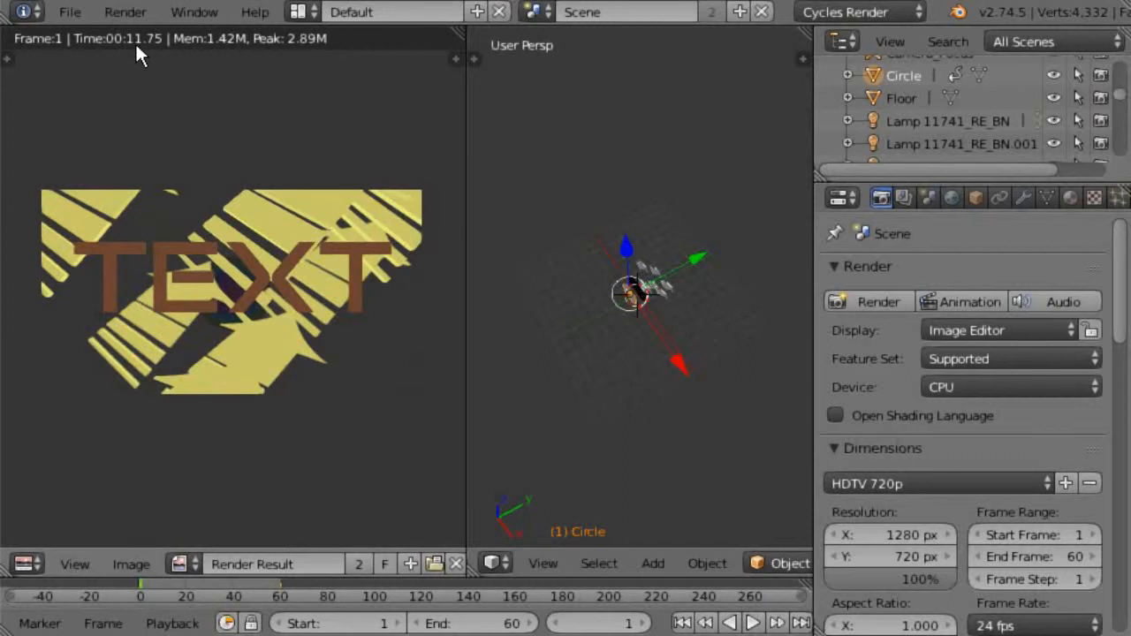
Switch to Calculator, place it in the middle of the screen, and divide 75 by 12.
{"action": "key", "text": "super"}
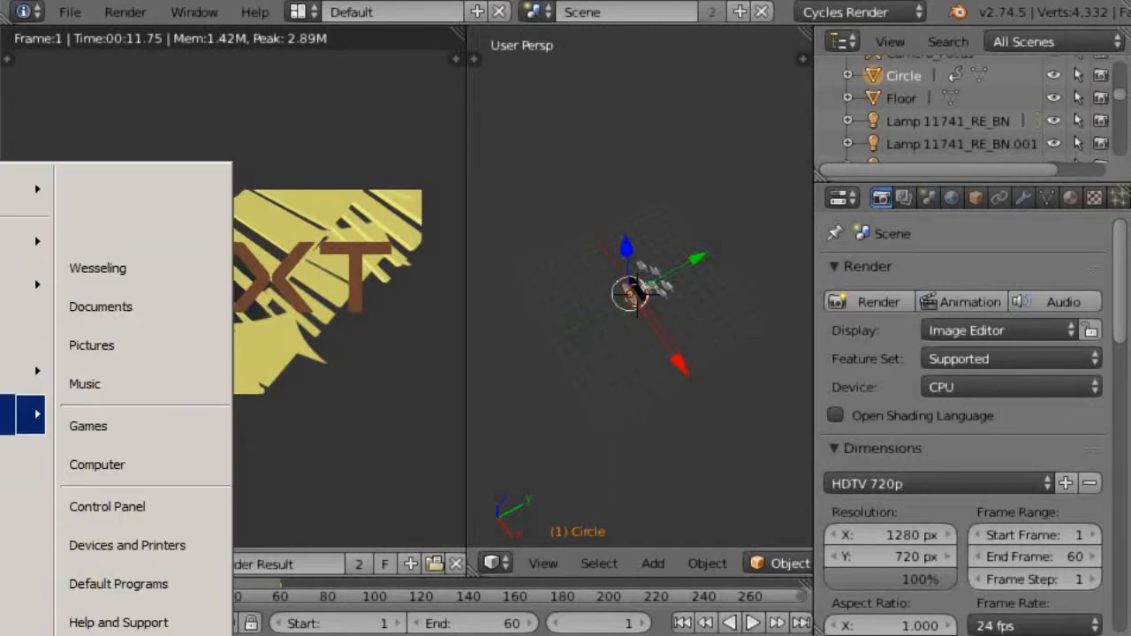
{"action": "key", "text": "Return"}
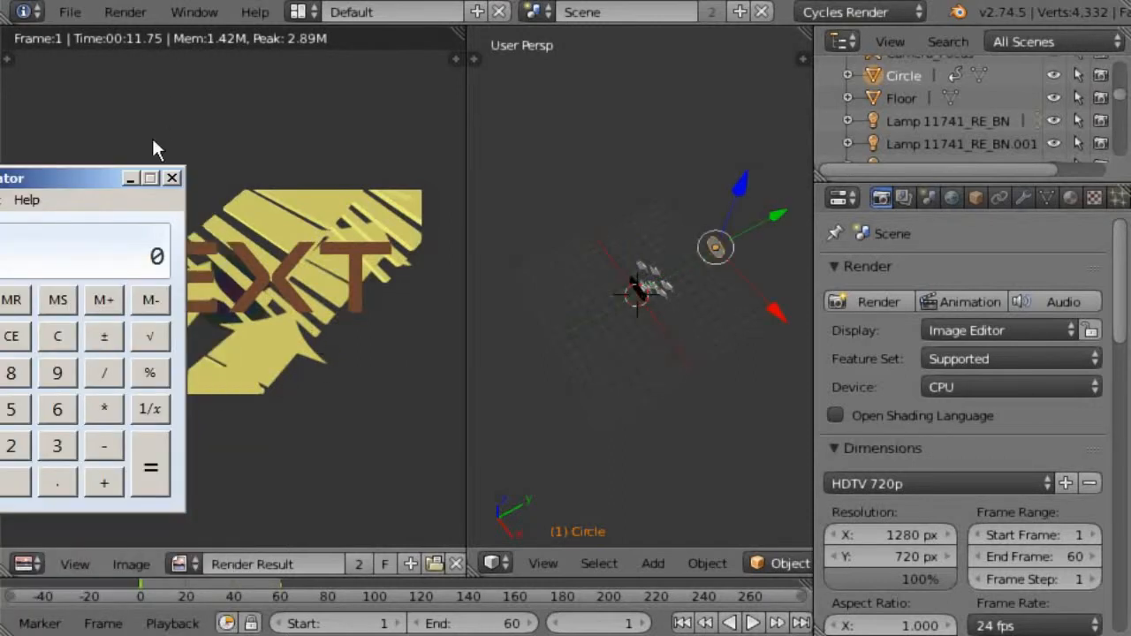
{"action": "left_click_drag", "start_coordinate": [76, 176], "coordinate": [566, 133]}
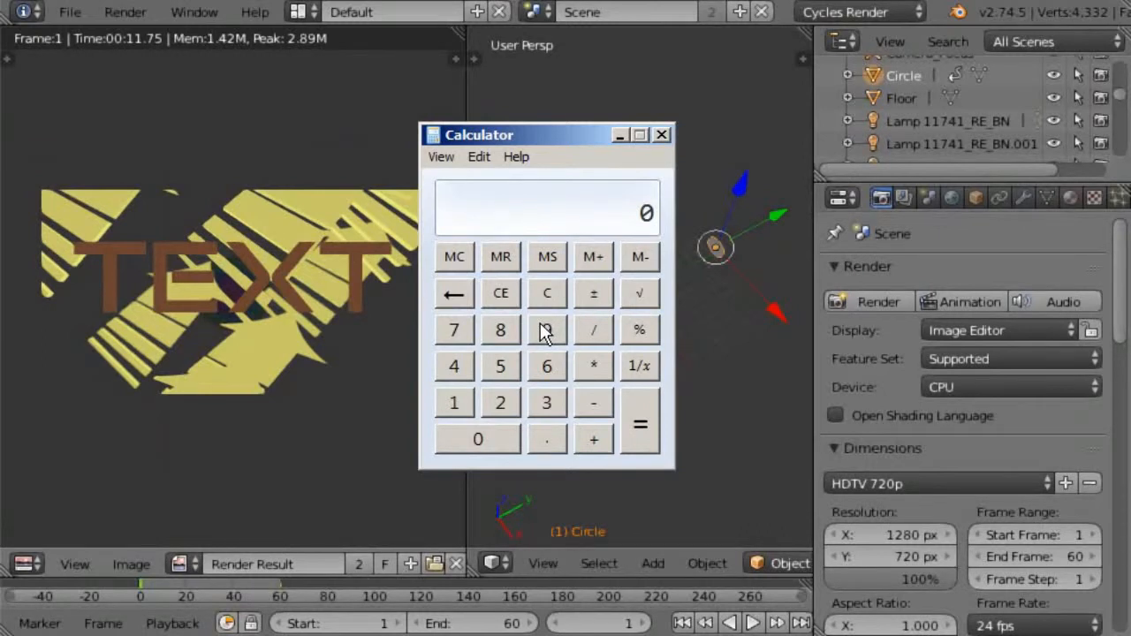
{"action": "left_click", "coordinate": [454, 330]}
{"action": "left_click", "coordinate": [502, 366]}
{"action": "left_click", "coordinate": [592, 329]}
{"action": "left_click", "coordinate": [456, 404]}
{"action": "left_click", "coordinate": [499, 405]}
{"action": "left_click", "coordinate": [640, 431]}
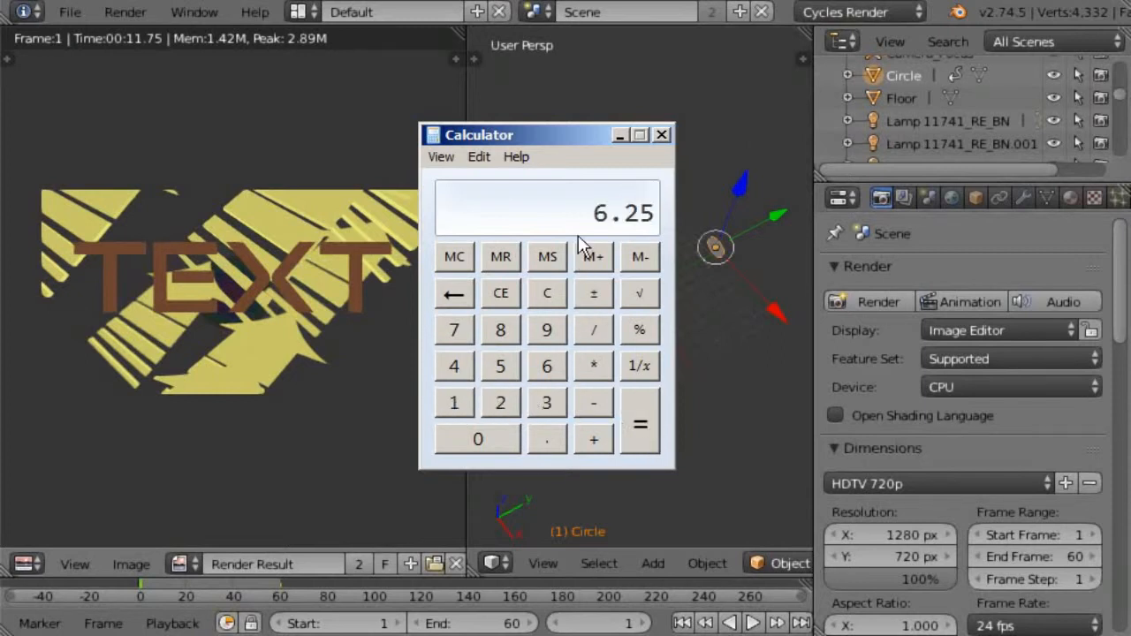
Clear the previous result and multiply 75 by 24.
{"action": "left_click", "coordinate": [504, 297]}
{"action": "left_click", "coordinate": [456, 331]}
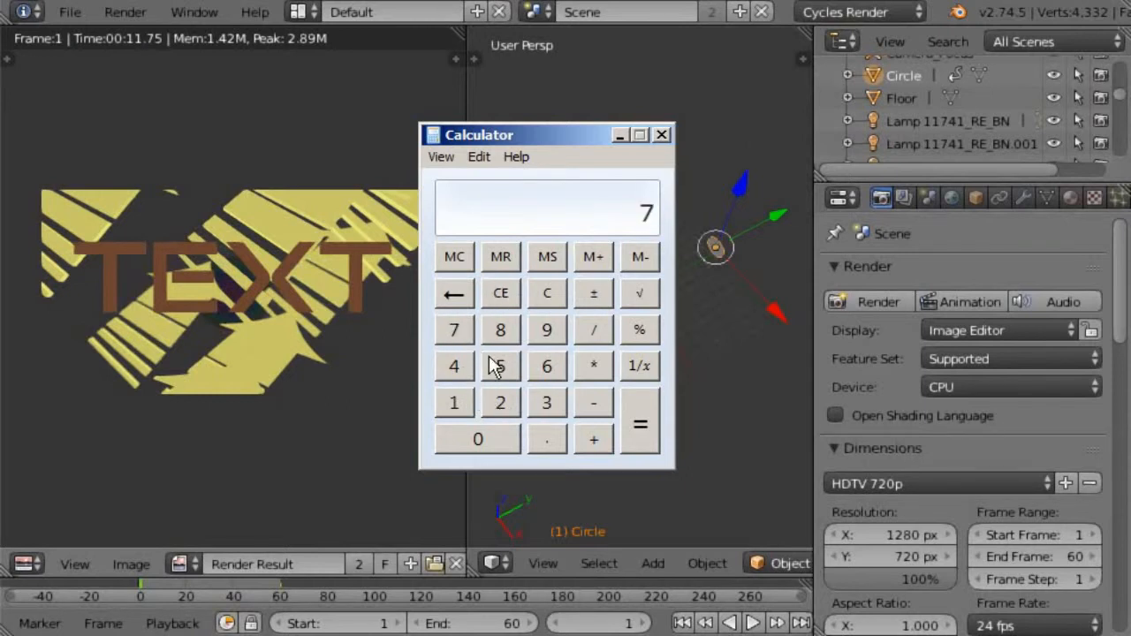
{"action": "left_click", "coordinate": [500, 368]}
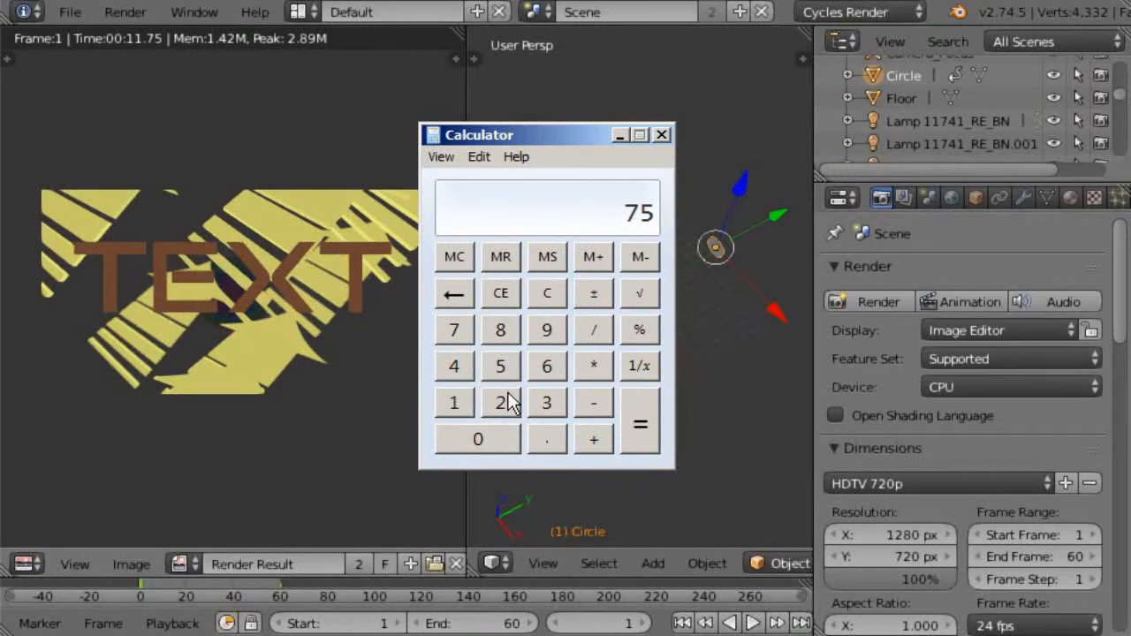
{"action": "left_click", "coordinate": [595, 368]}
{"action": "left_click", "coordinate": [496, 399]}
{"action": "left_click", "coordinate": [461, 370]}
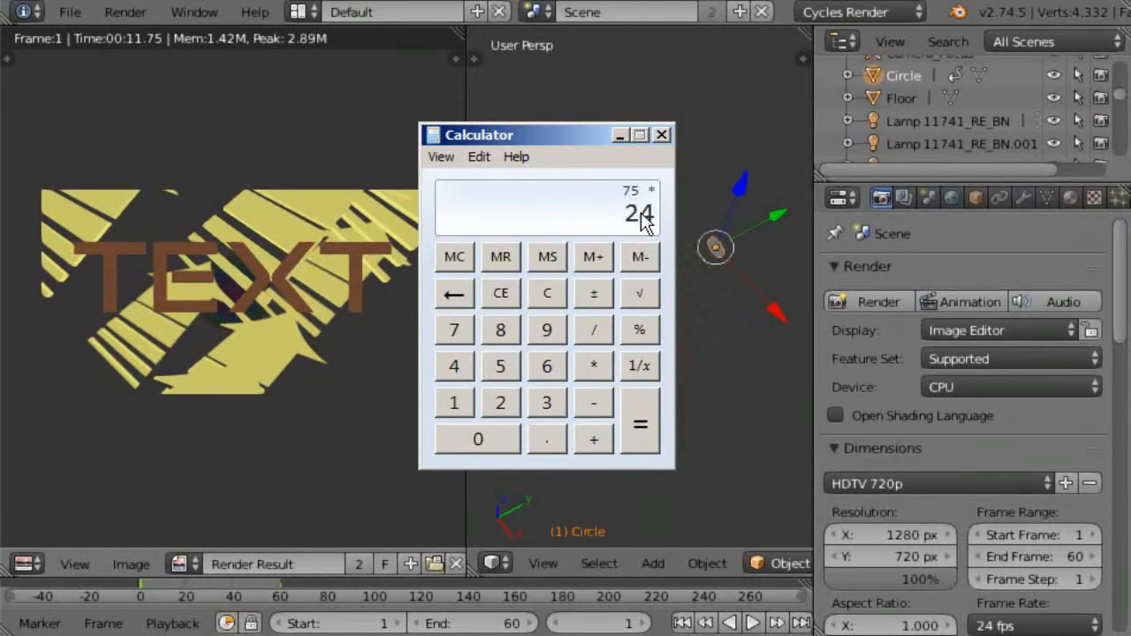
{"action": "left_click", "coordinate": [654, 428]}
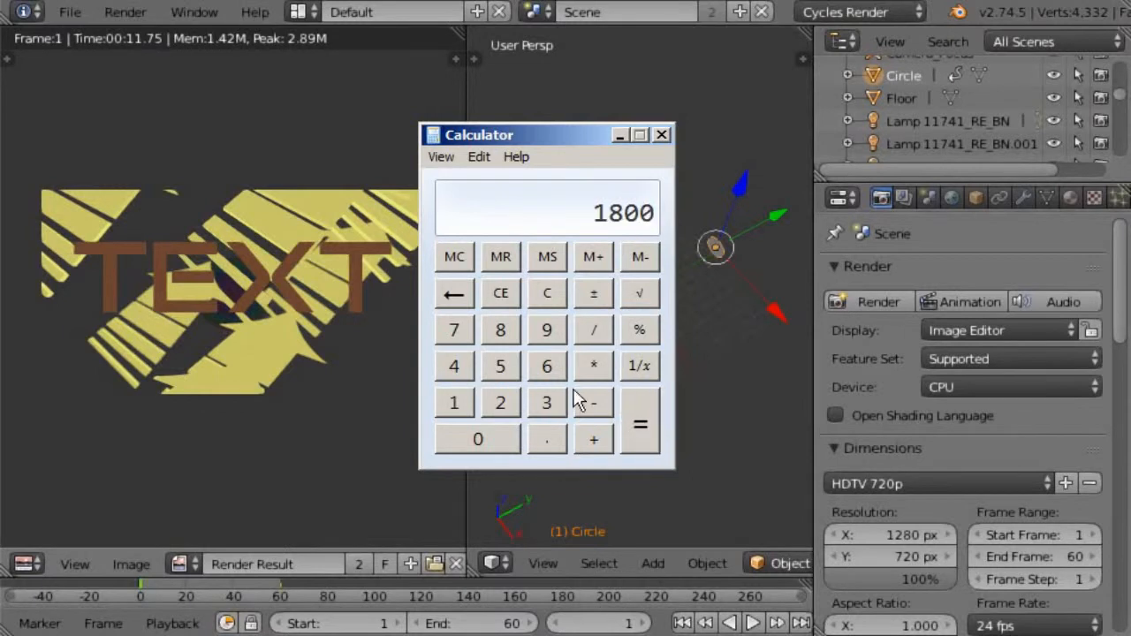
Clear the previous result in Calculator and multiply 75 by 12.
{"action": "left_click", "coordinate": [501, 297]}
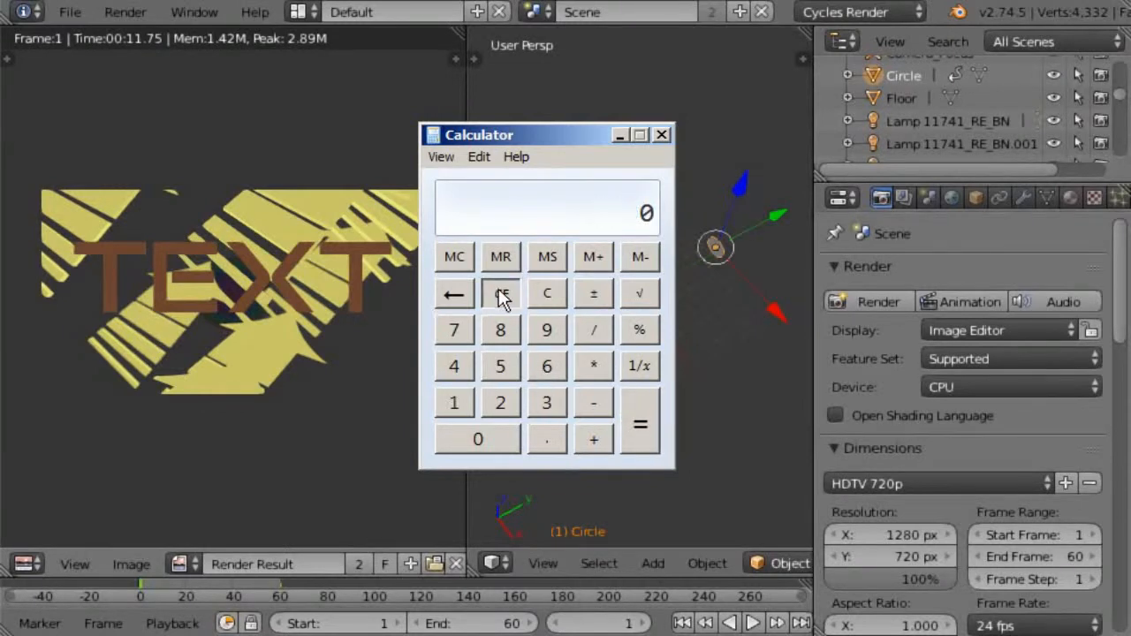
{"action": "left_click", "coordinate": [461, 326]}
{"action": "left_click", "coordinate": [495, 367]}
{"action": "left_click", "coordinate": [595, 362]}
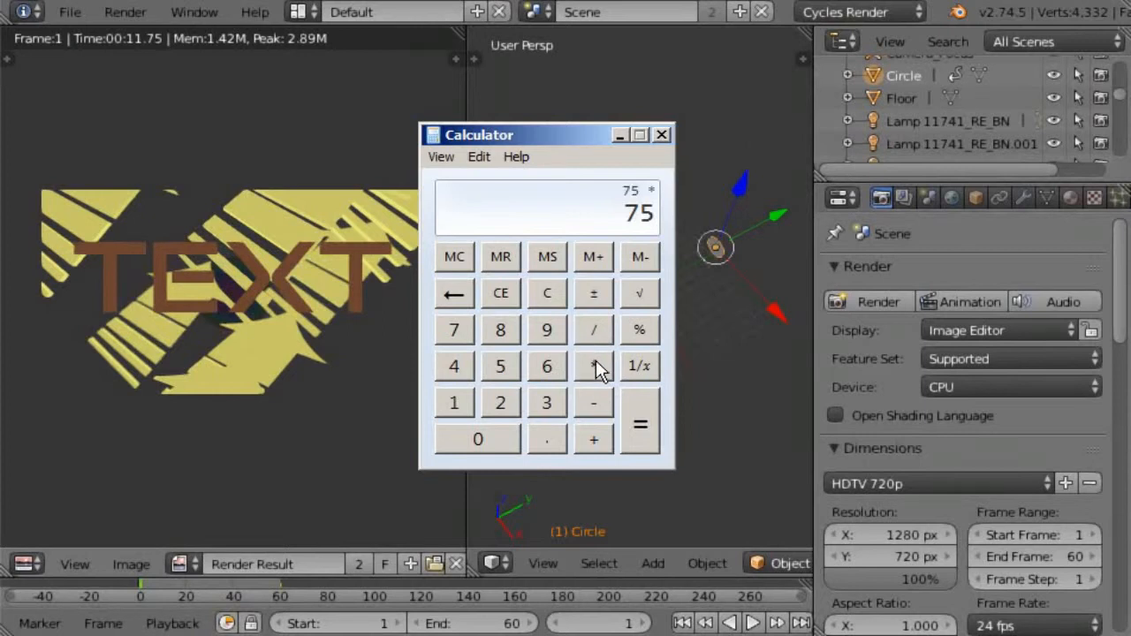
{"action": "left_click", "coordinate": [459, 403]}
{"action": "left_click", "coordinate": [498, 405]}
{"action": "left_click", "coordinate": [638, 430]}
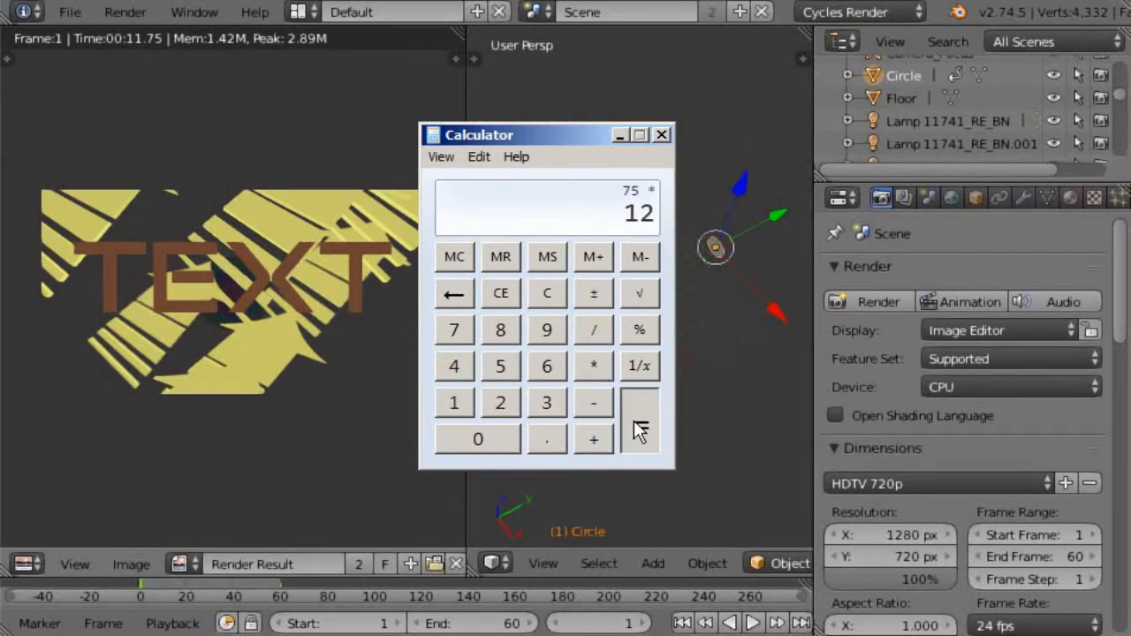
Divide the product by 60 to convert the render time from seconds to minutes, and close Calculator.
{"action": "left_click", "coordinate": [591, 335]}
{"action": "left_click", "coordinate": [547, 364]}
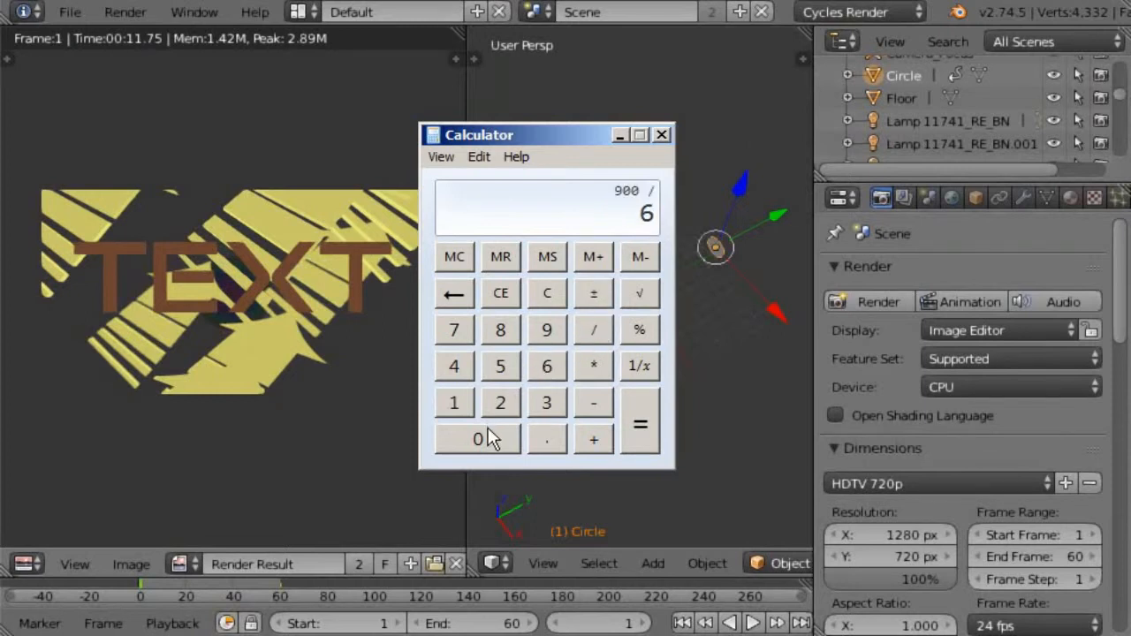
{"action": "left_click", "coordinate": [483, 438]}
{"action": "left_click", "coordinate": [645, 419]}
{"action": "left_click", "coordinate": [661, 136]}
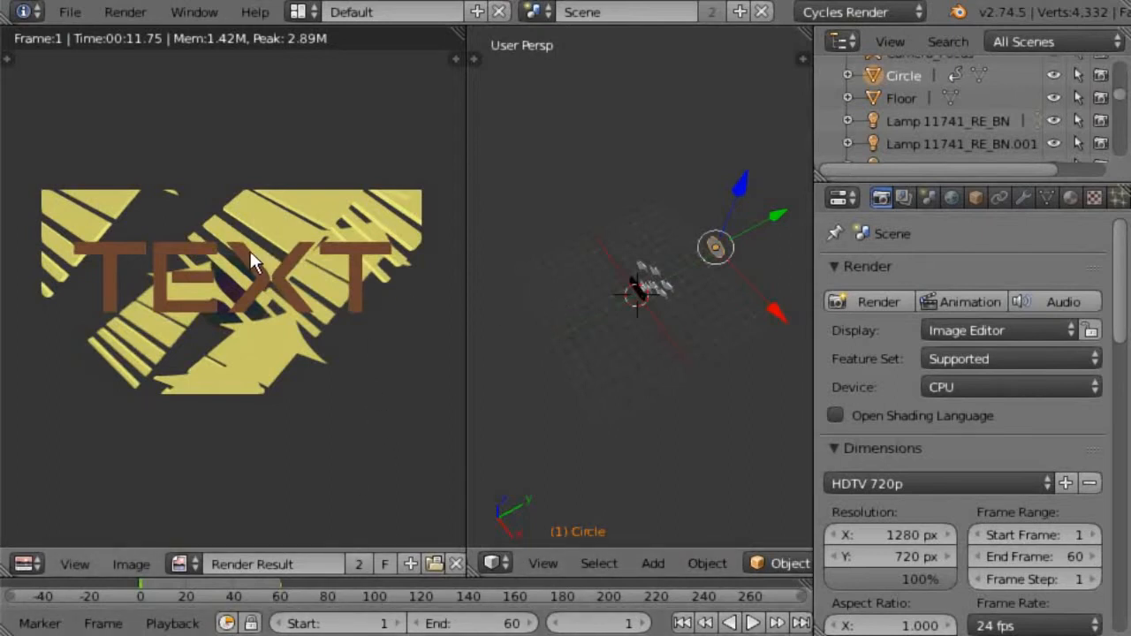
Render frame 1 again as a still image and widen the image editor to show the whole frame larger.
{"action": "left_click", "coordinate": [886, 300]}
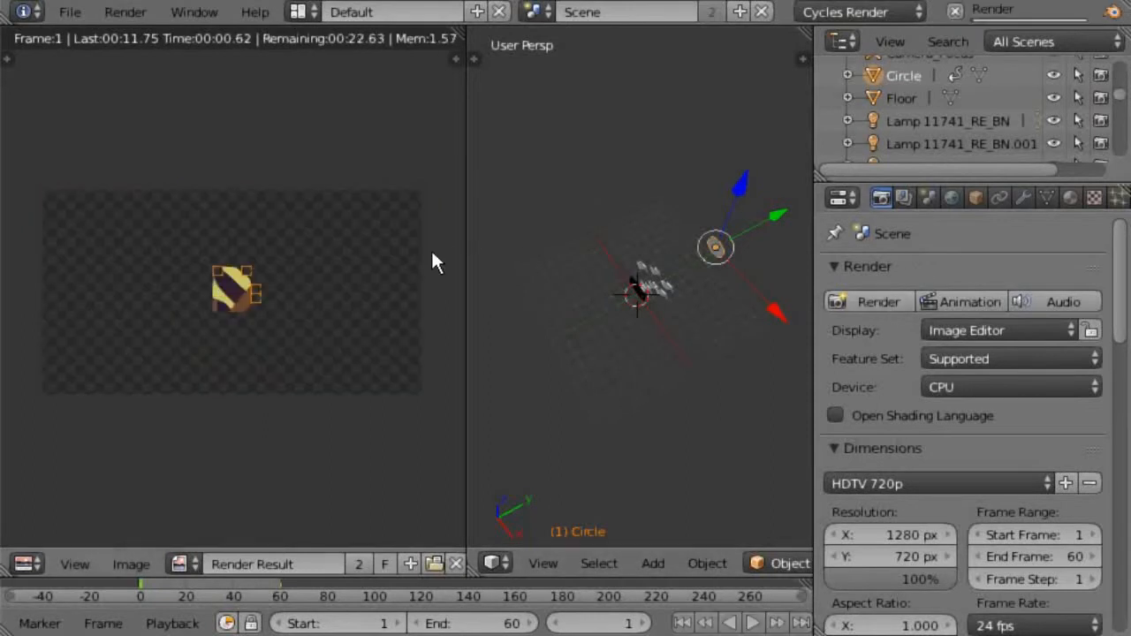
{"action": "scroll", "coordinate": [386, 270], "scroll_direction": "up", "scroll_amount": 7}
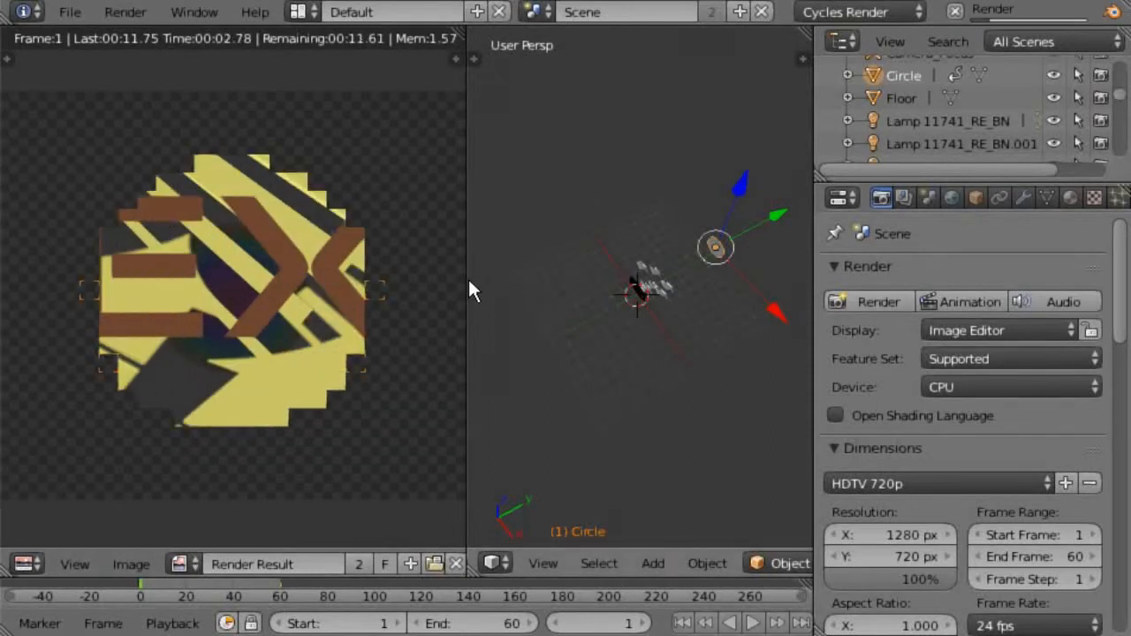
{"action": "left_click_drag", "start_coordinate": [466, 279], "coordinate": [677, 284]}
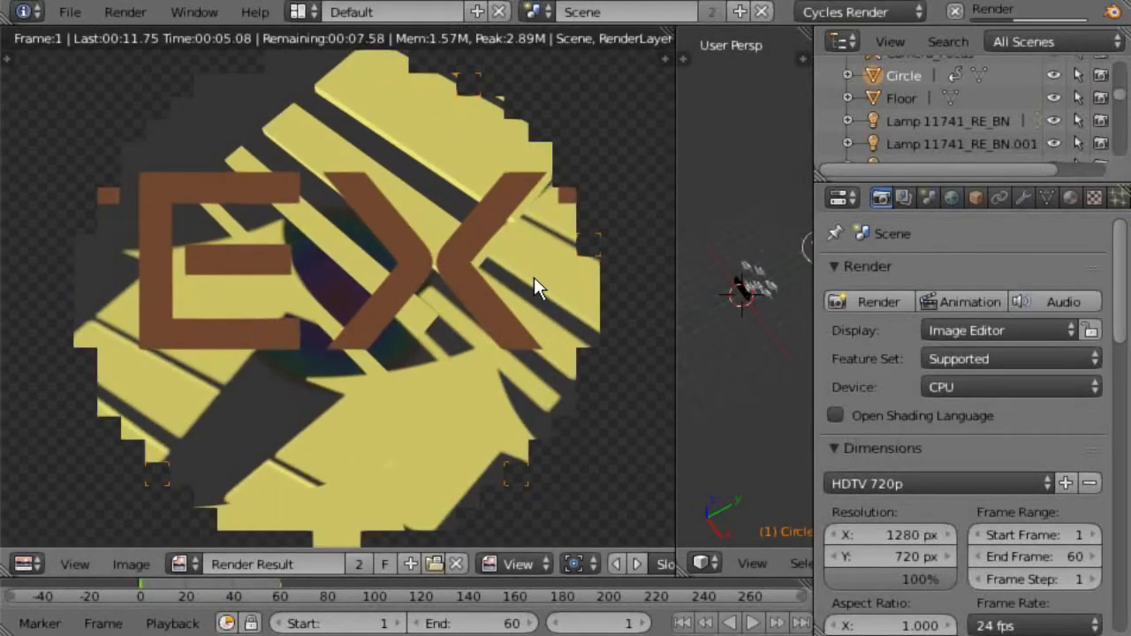
{"action": "scroll", "coordinate": [534, 277], "scroll_direction": "down", "scroll_amount": 3}
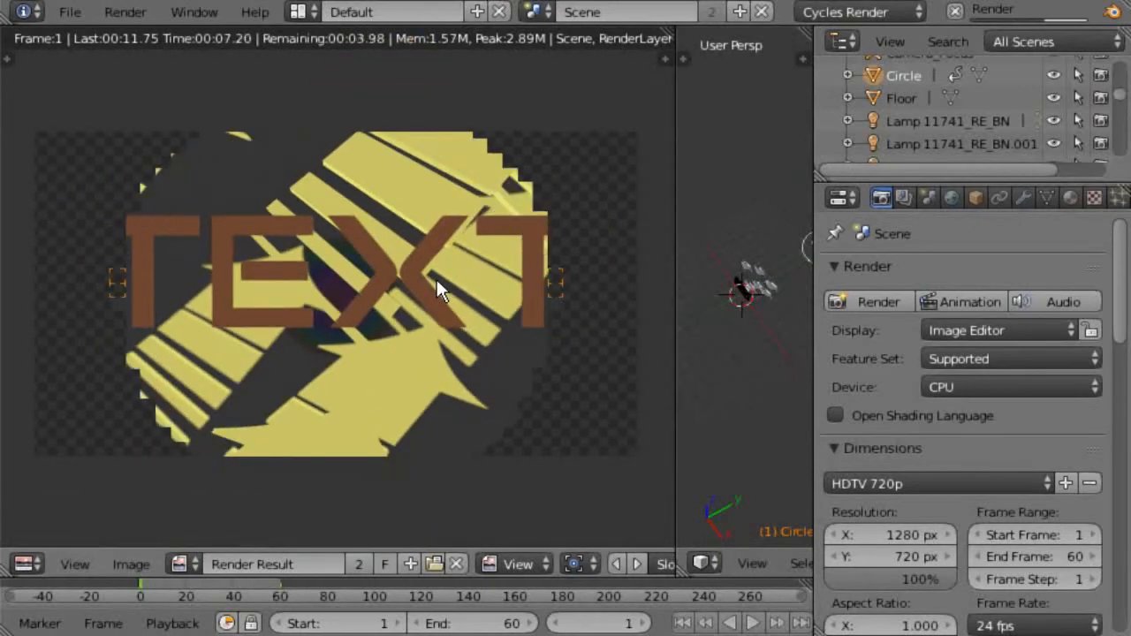